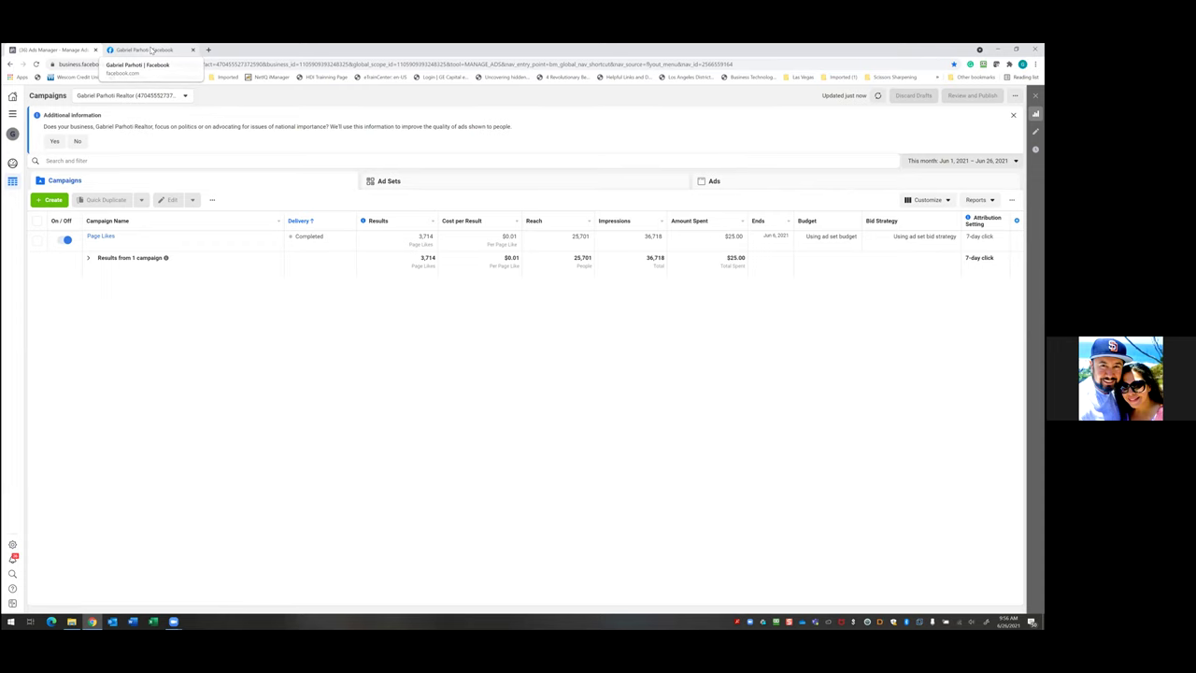
click(151, 49)
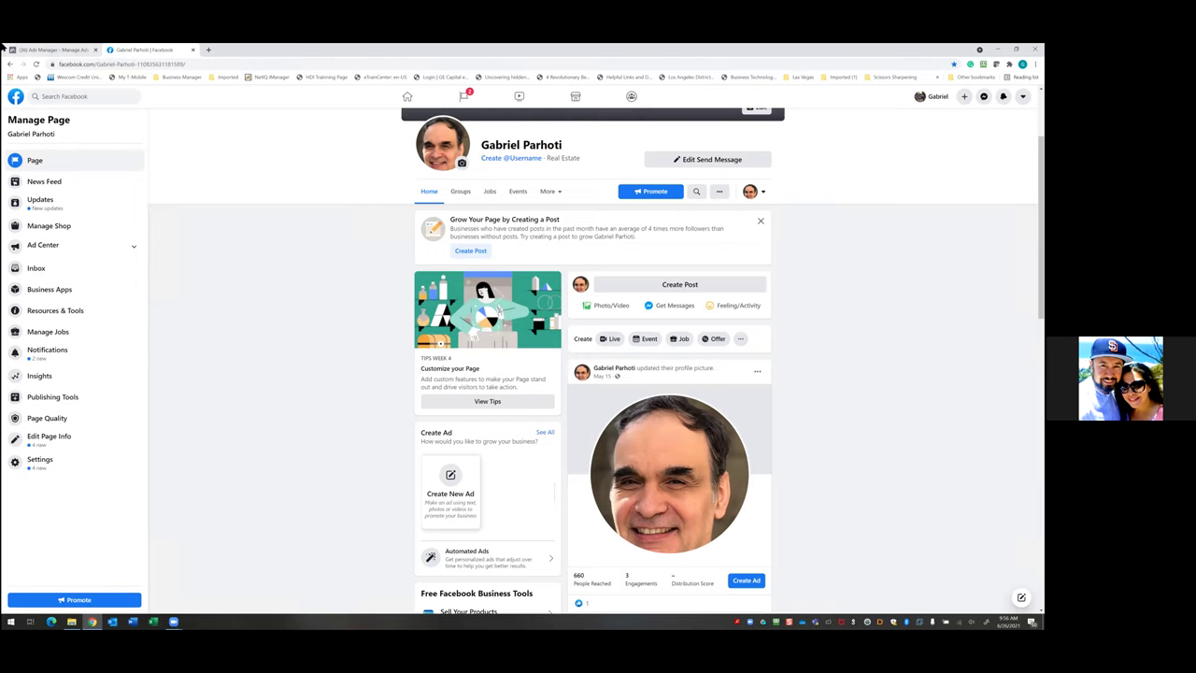
click(69, 50)
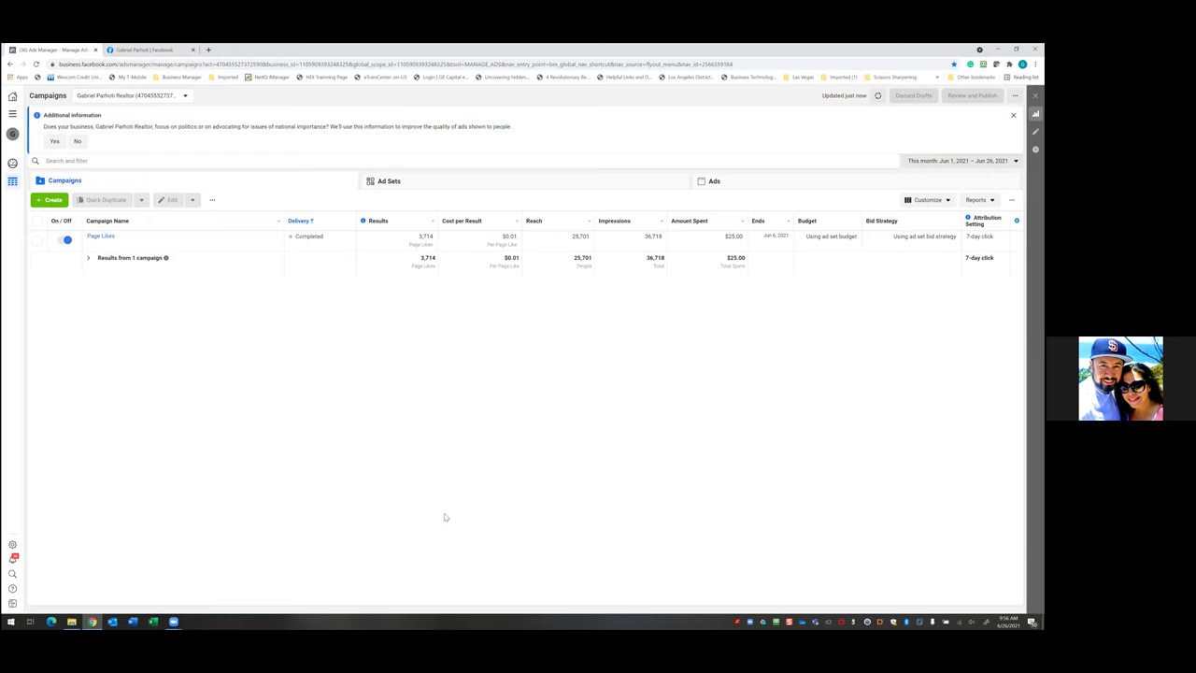
key(XF86AudioLowerVolume)
On the realtor's Facebook page, start a photo/video post and browse to the Facebook advertising folder on the Desktop.
click(145, 49)
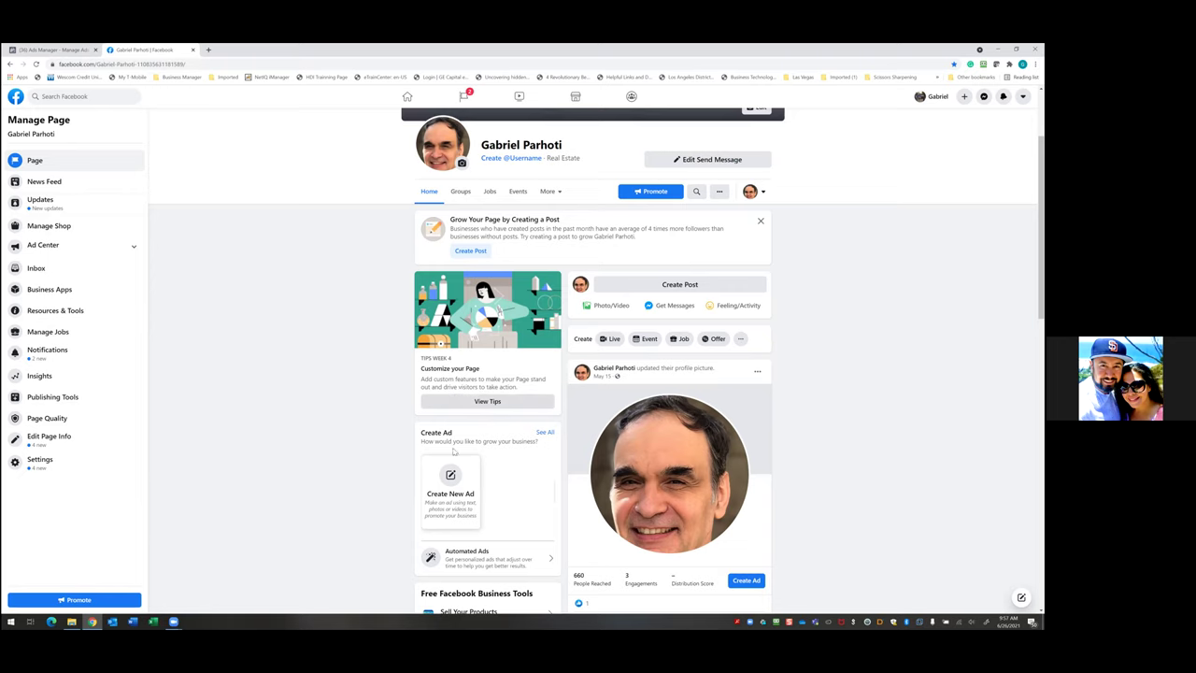
scroll(464, 417, down, 3)
scroll(465, 417, up, 2)
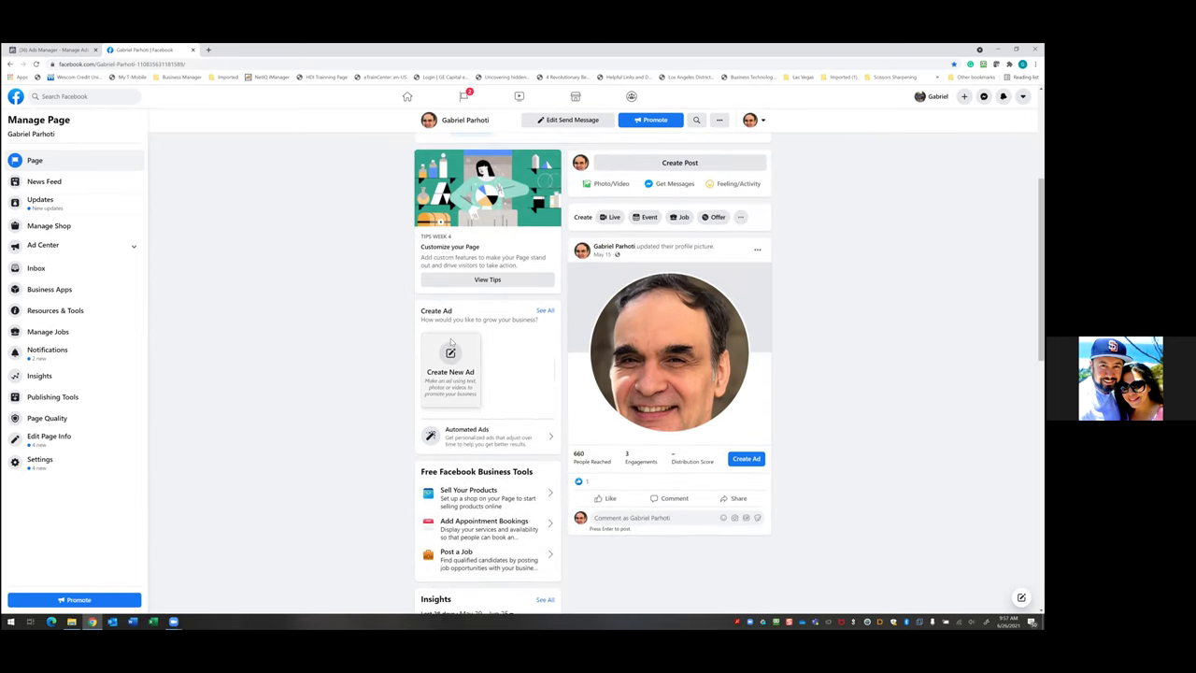
scroll(505, 308, up, 3)
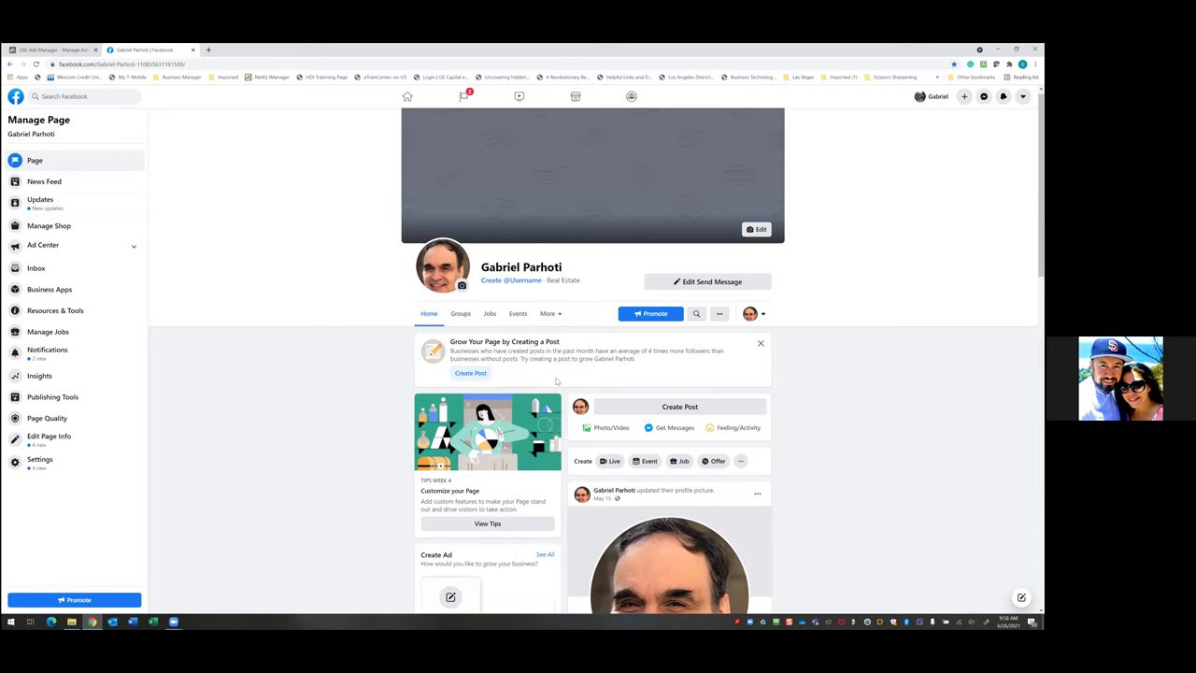
click(599, 428)
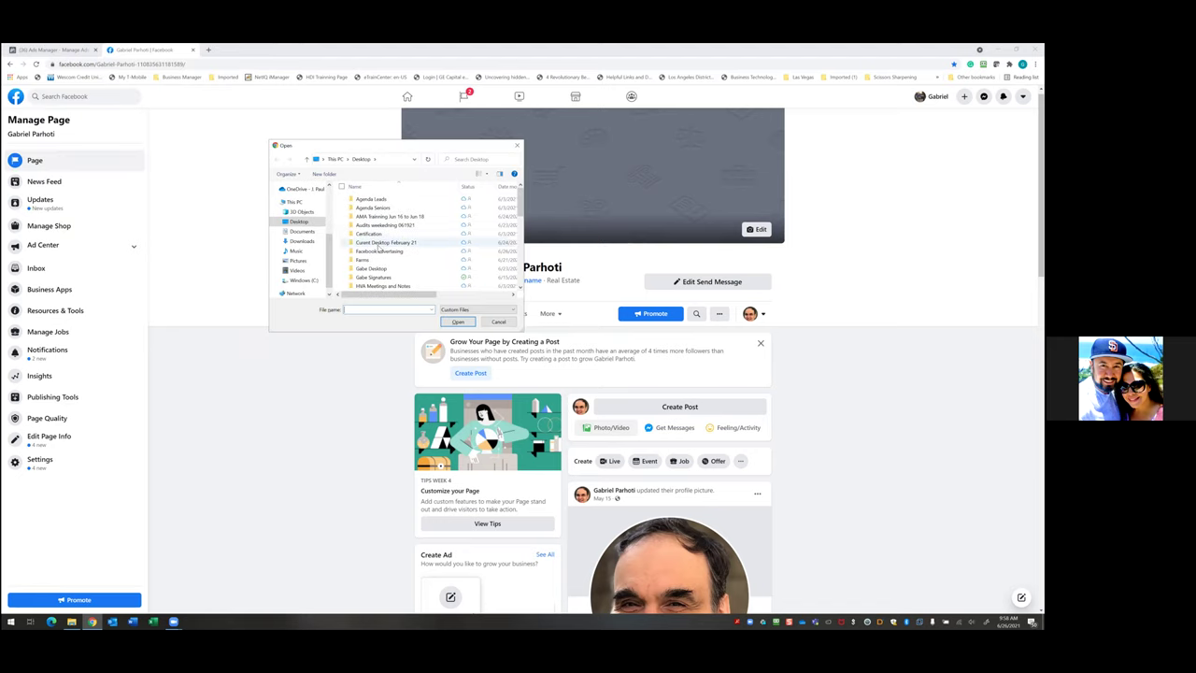
click(386, 243)
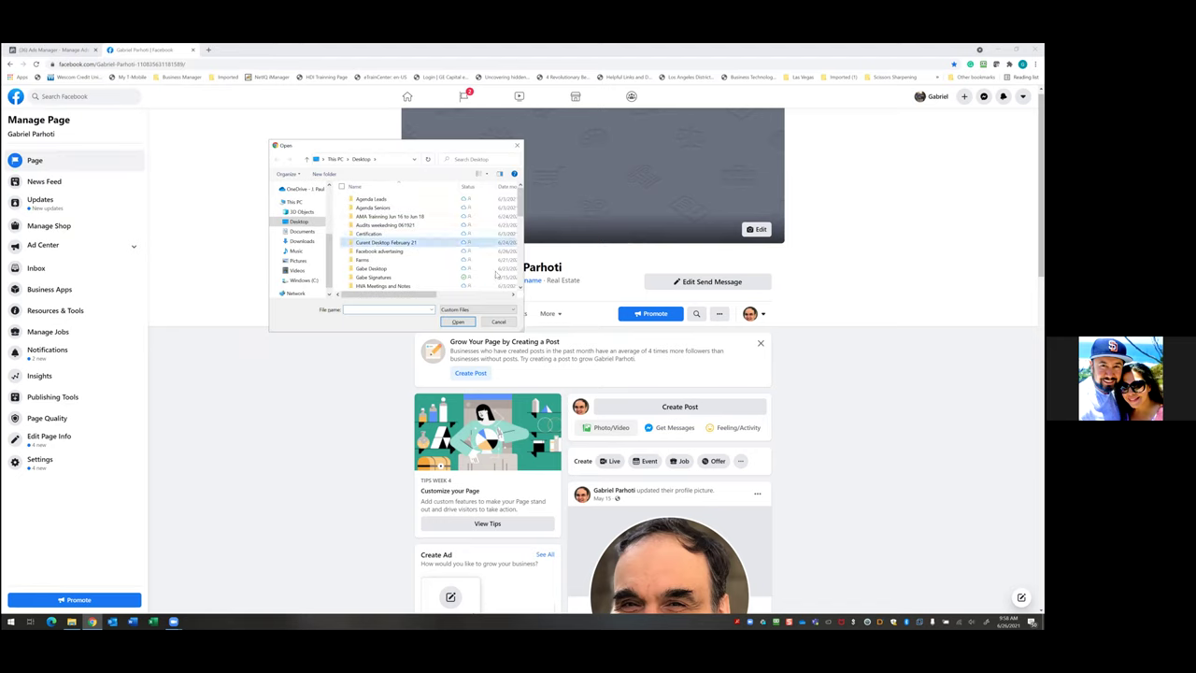
double_click(393, 251)
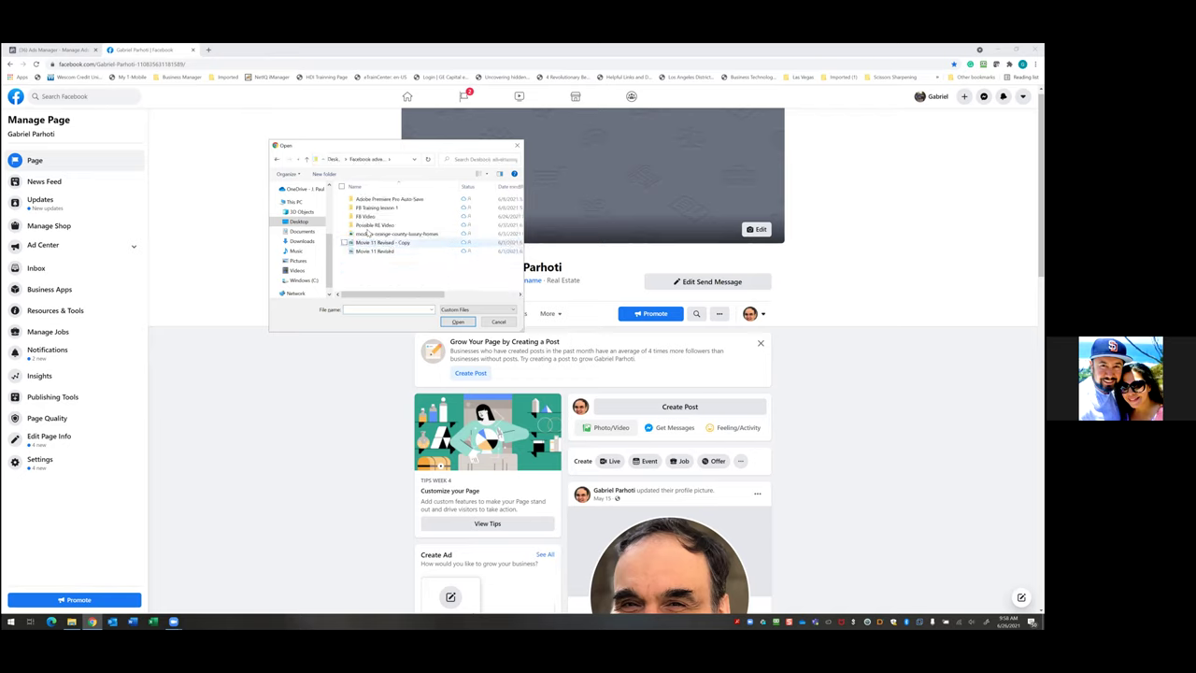
double_click(367, 229)
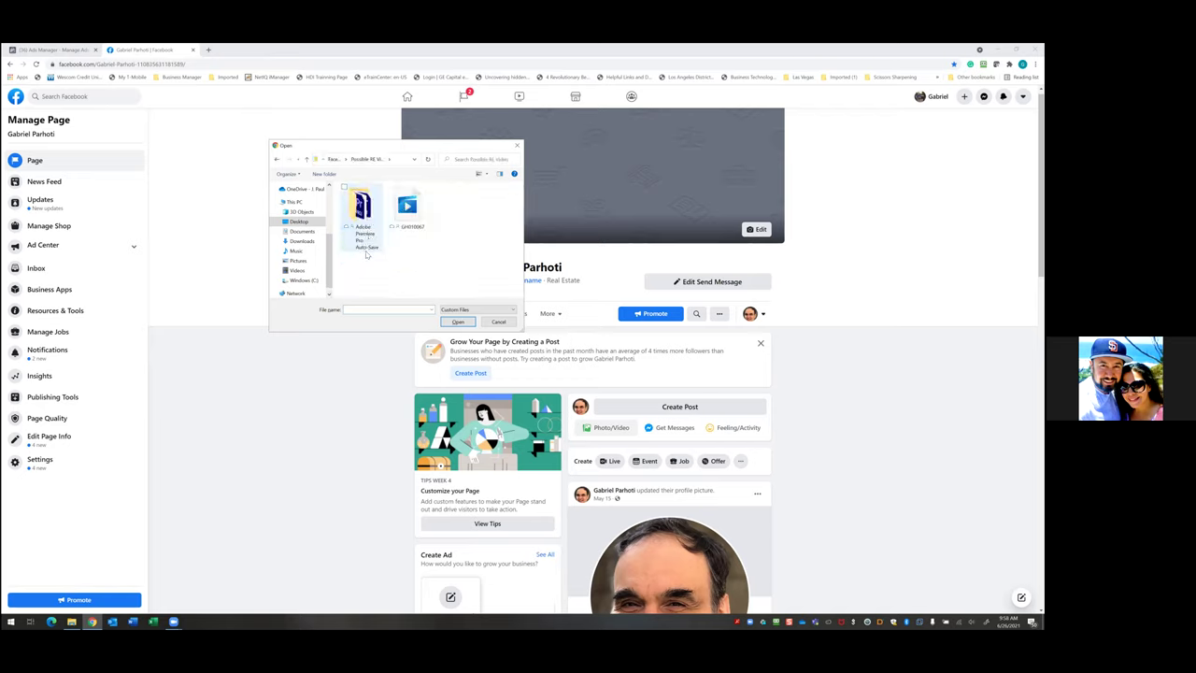
click(486, 310)
click(488, 324)
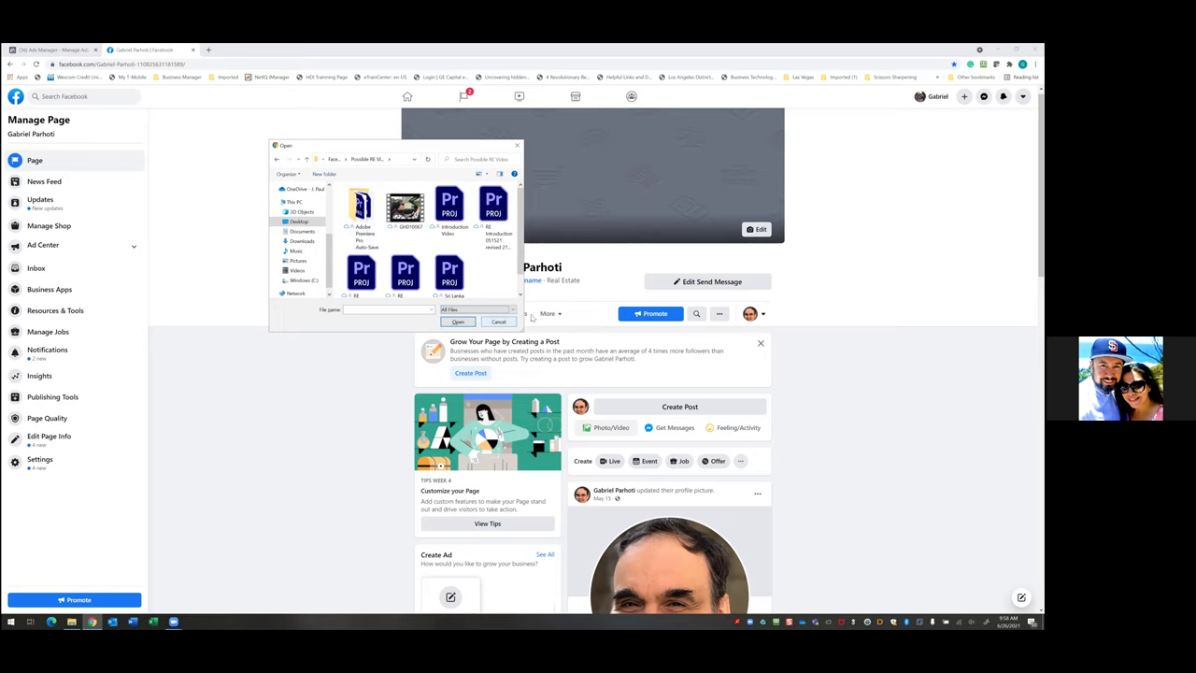
drag(518, 330, 810, 508)
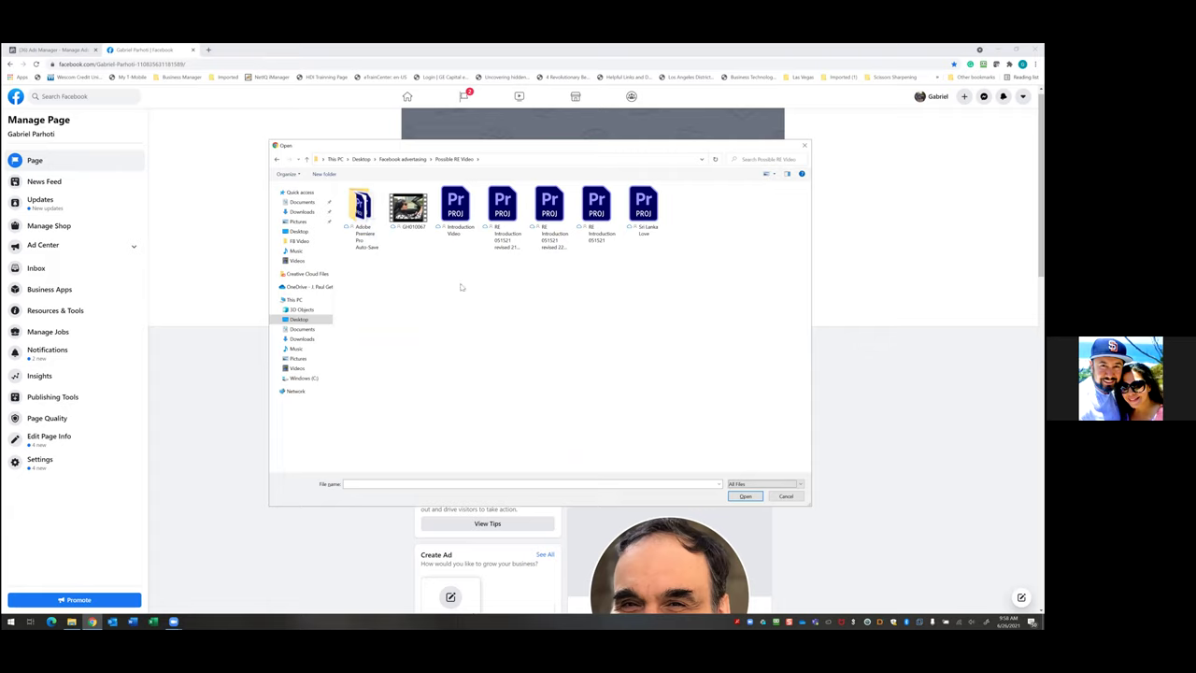
click(277, 159)
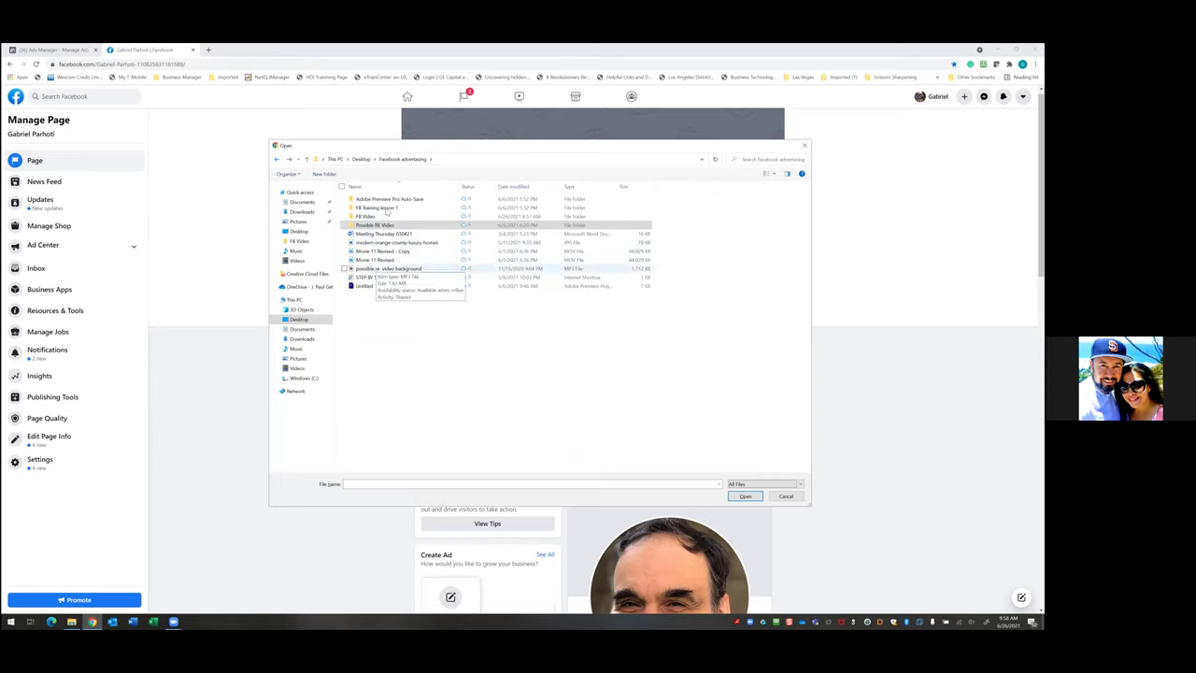
Attach the video "FB to upload" from the FB Video folder to the new post.
double_click(382, 216)
click(378, 207)
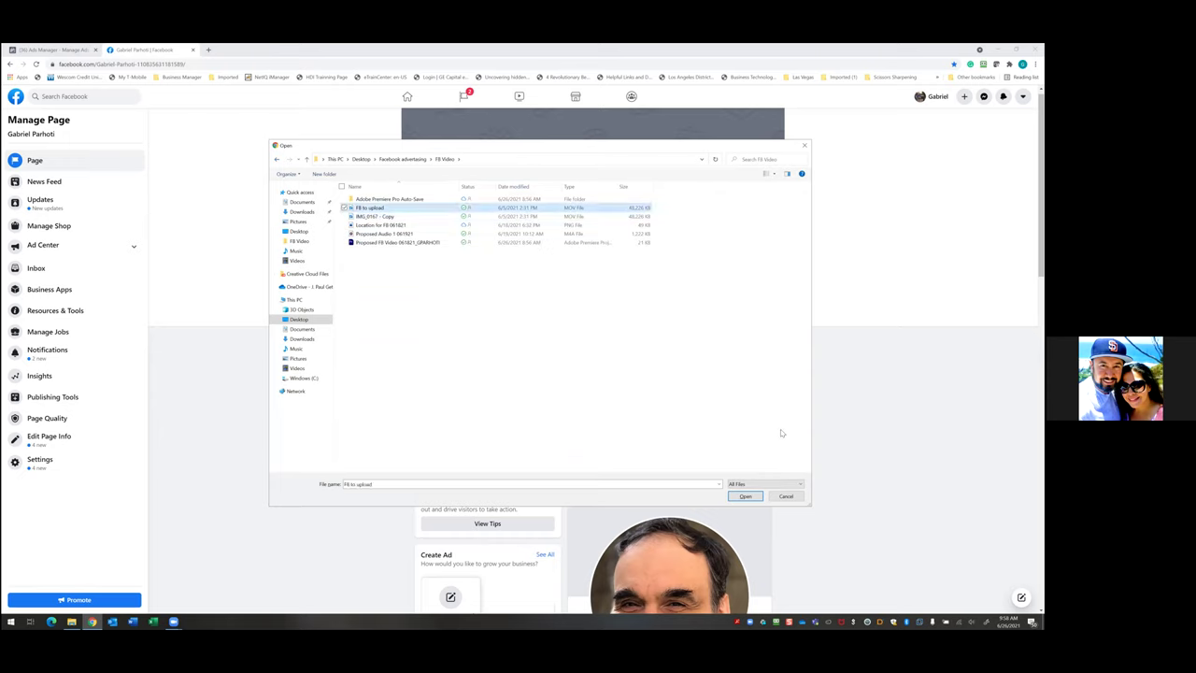
click(745, 496)
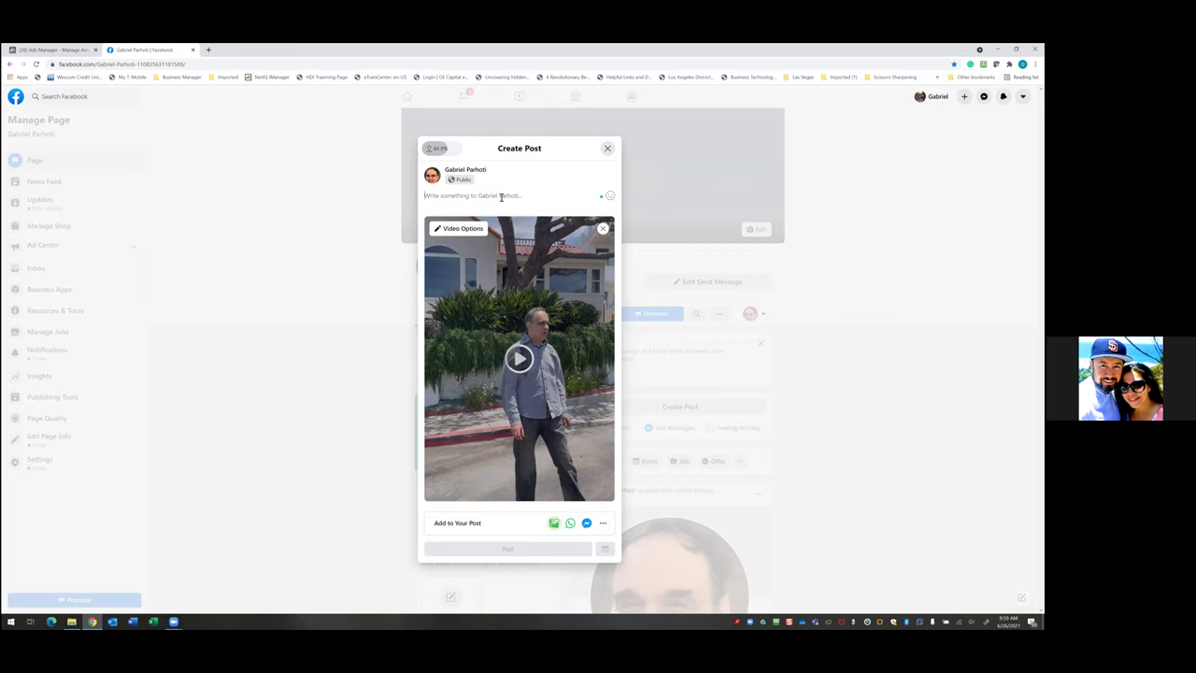
Write the opening "Hello," followed by the realtor's first name and "and am your local Realtor", correcting the spelling of "Hello".
text(Helo)
text(o, )
text(My name is Ga)
text(briel and a)
text(m local)
text( Realtor)
click(519, 196)
text(your)
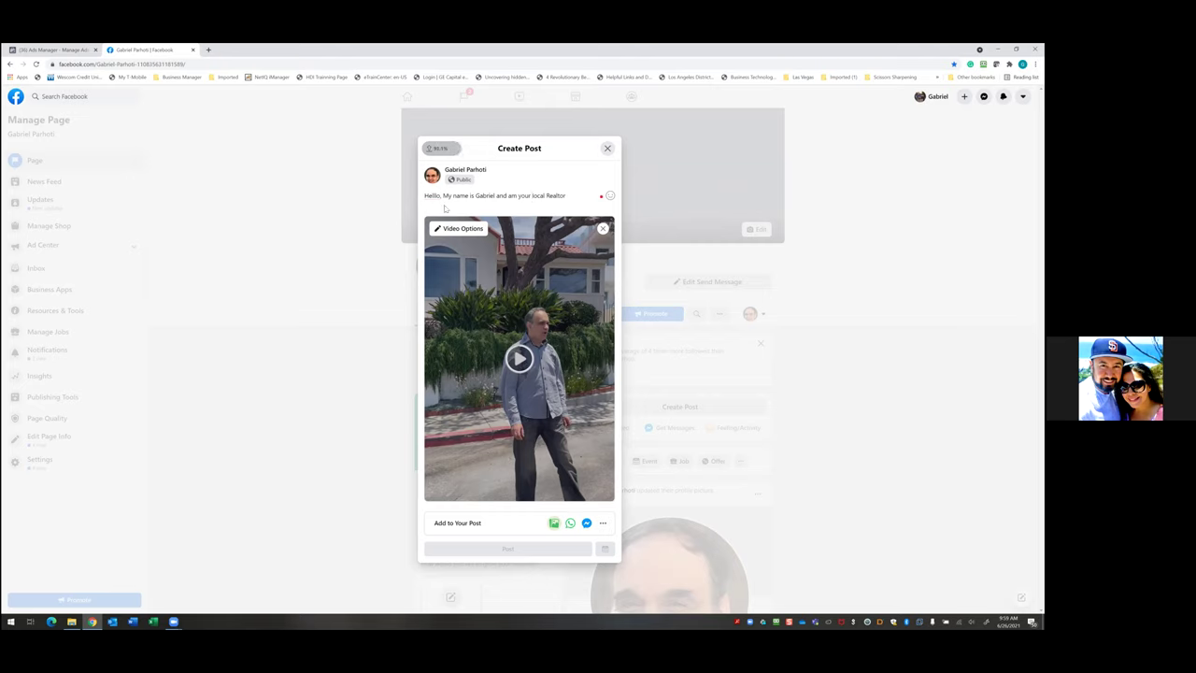
mouse_move(437, 201)
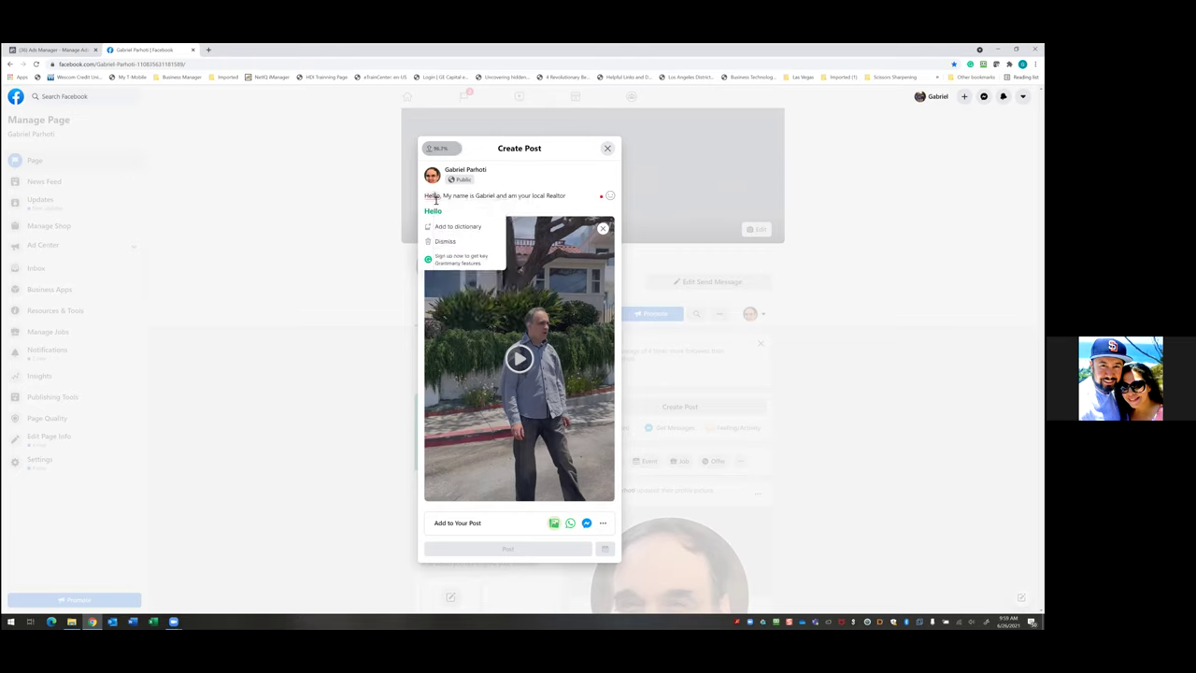
click(433, 212)
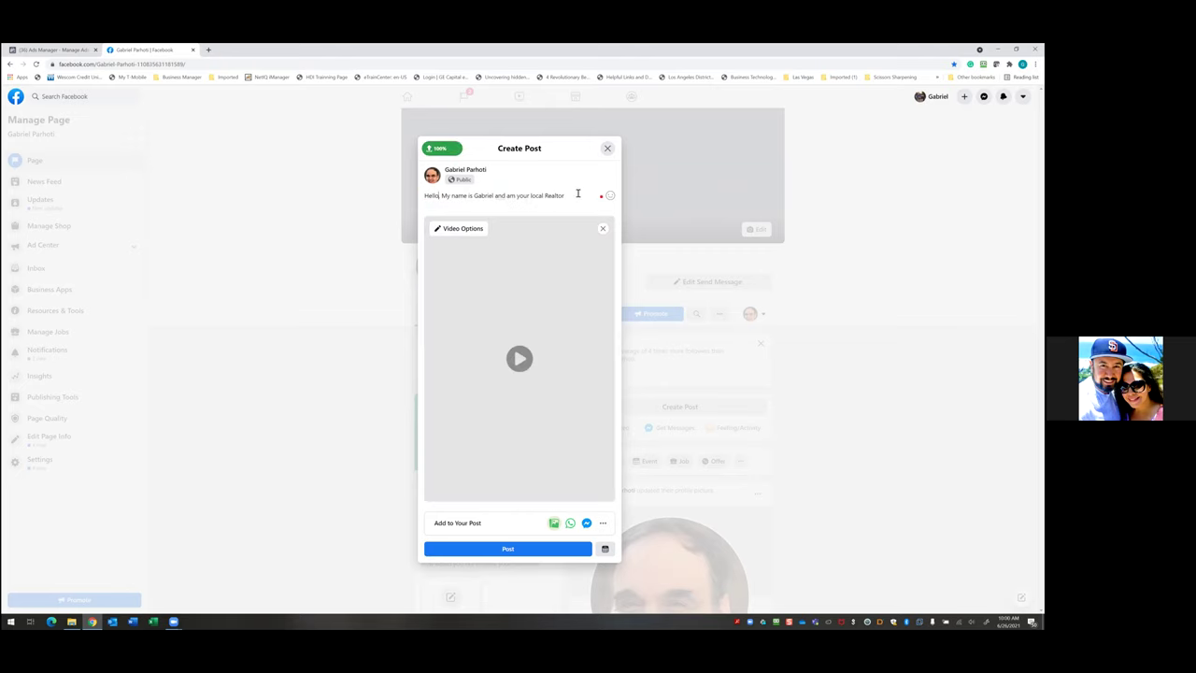
text(,)
Add "This is a quick video of me. I am here to help buyers and sellers." and fix its spelling.
text(This is a qu)
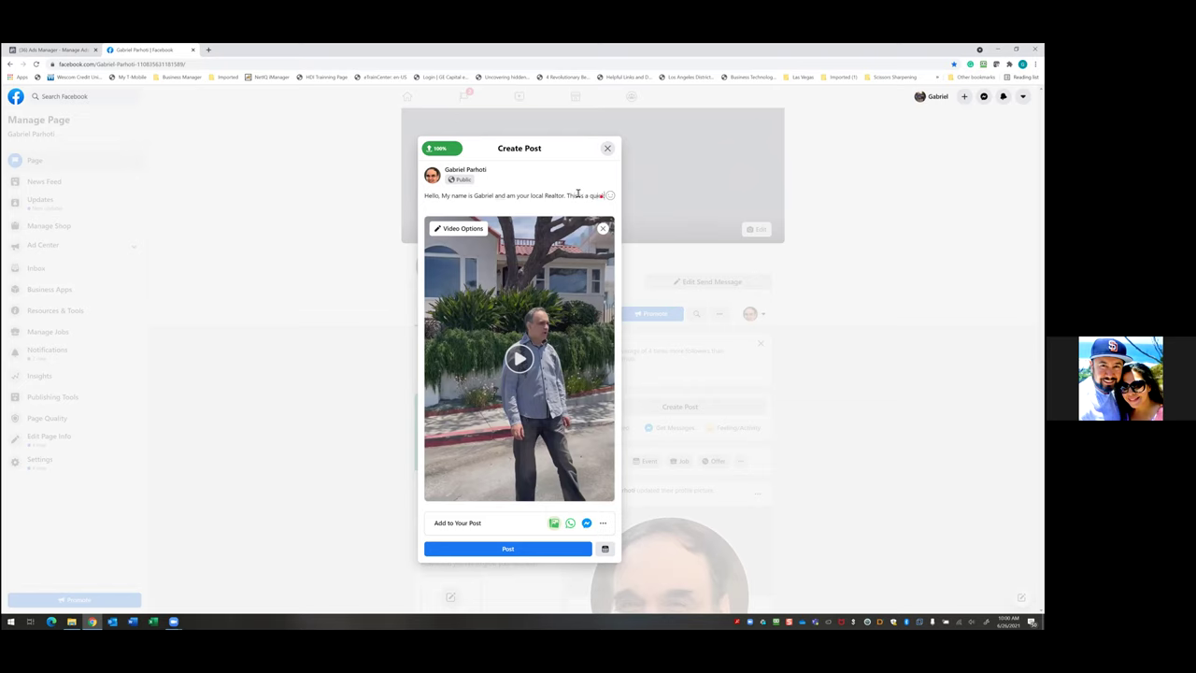
text(ick video)
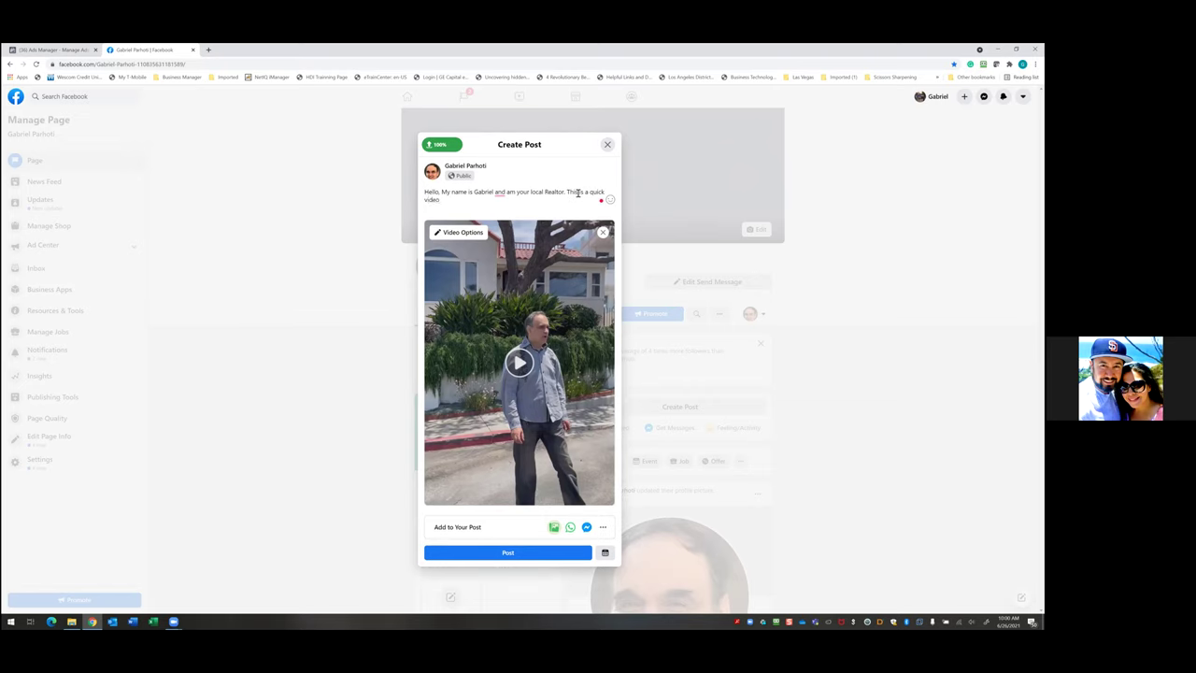
text( of me.)
click(504, 203)
text(I am here to)
text(help buyers and dellers.)
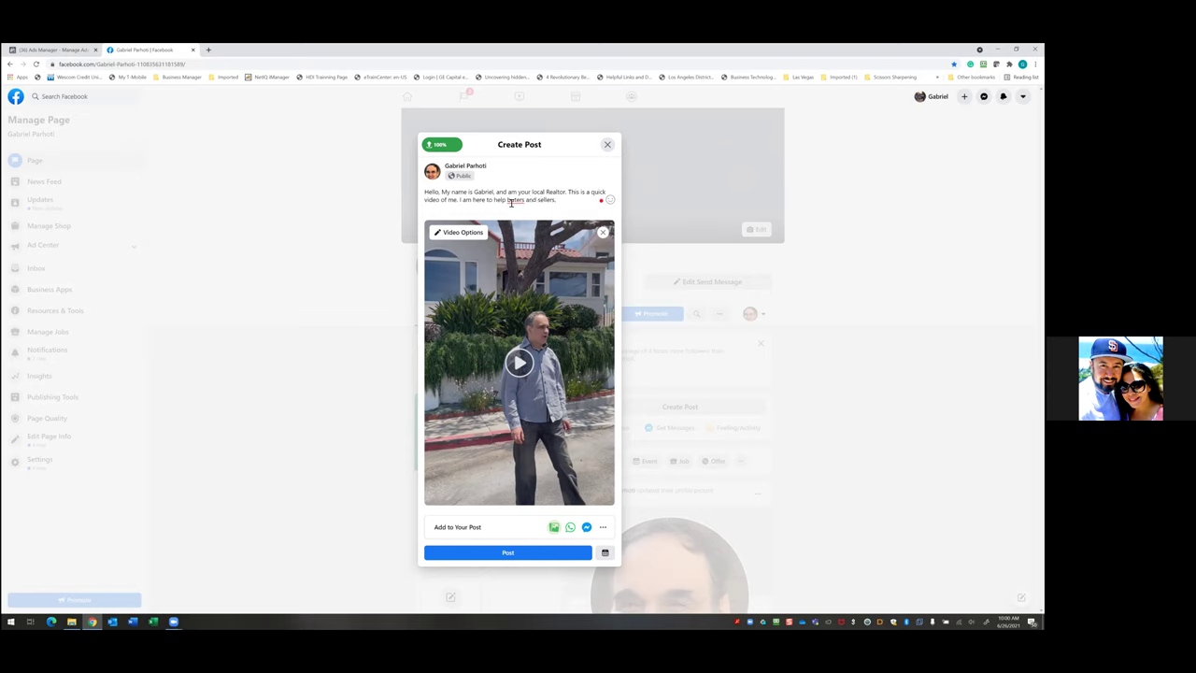
mouse_move(512, 201)
click(564, 213)
Shorten "I am here" to "I'm here" in the last sentence of the post.
click(472, 202)
key(BackSpace)
key(BackSpace)
key(BackSpace)
text('m)
mouse_move(476, 200)
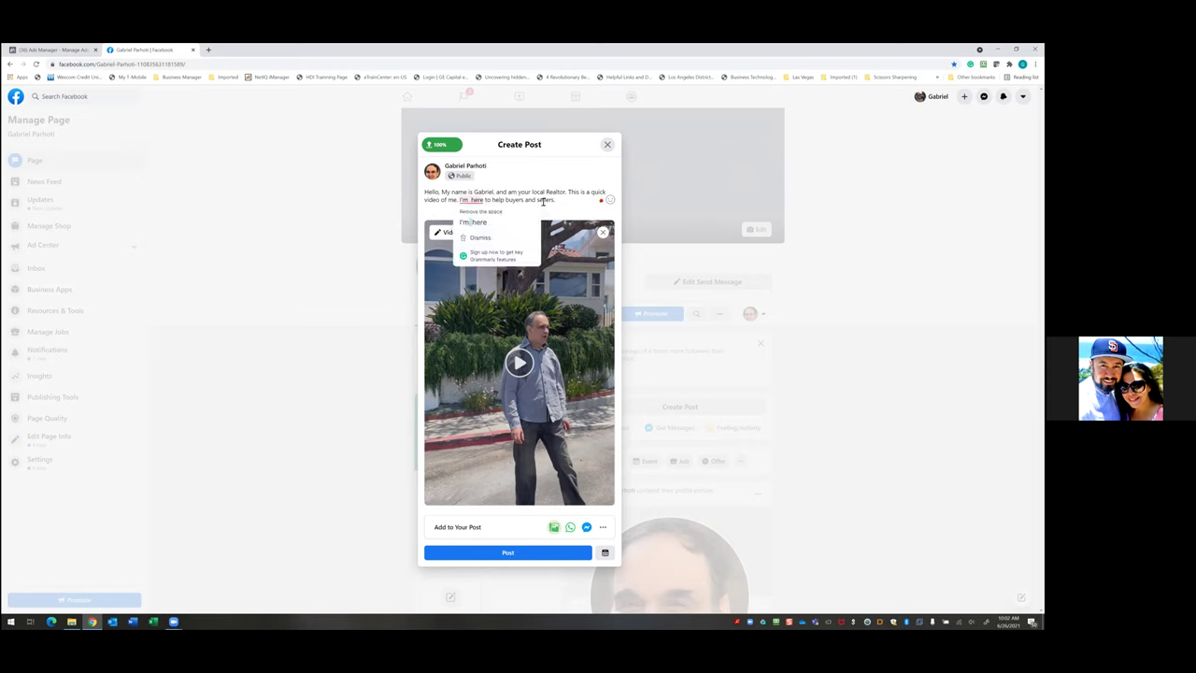
Insert "I" before "am your local Realtor" and change "I'm here" back to "I am here".
click(507, 192)
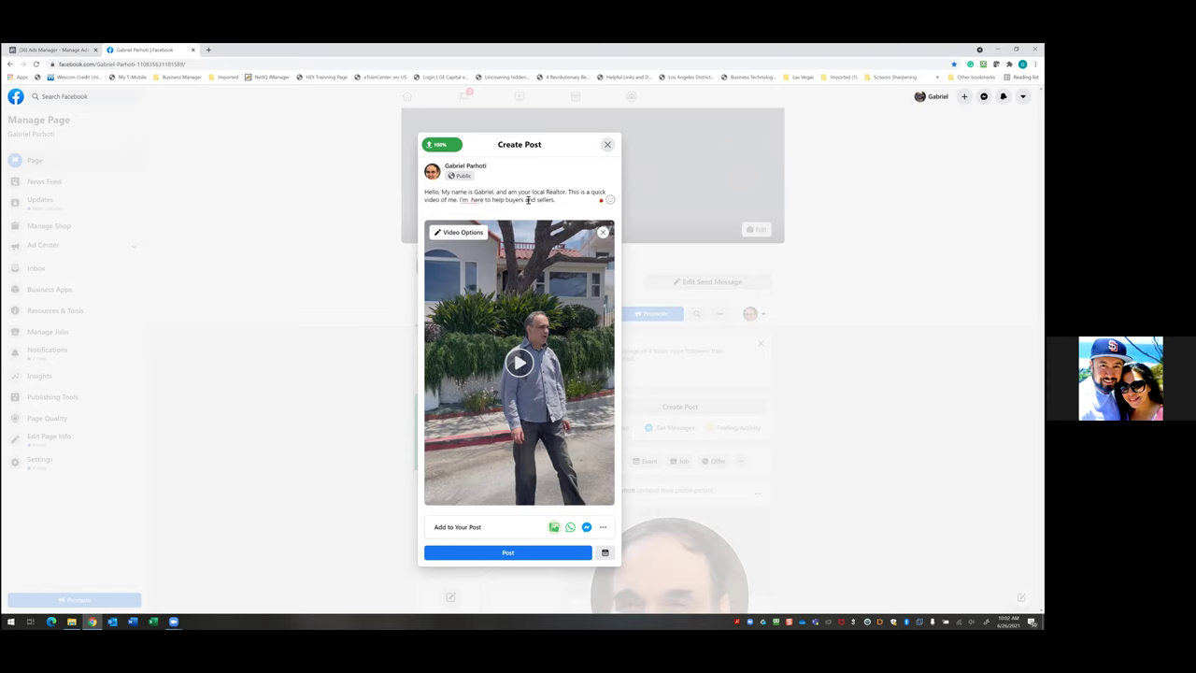
text(I)
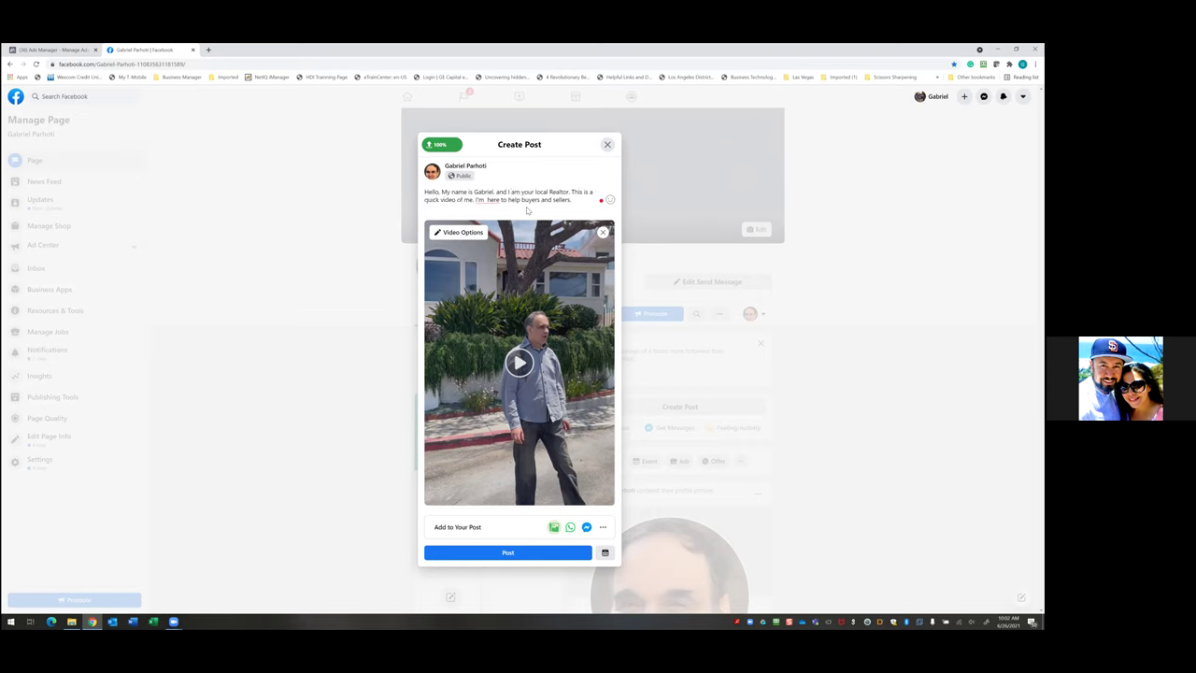
mouse_move(487, 200)
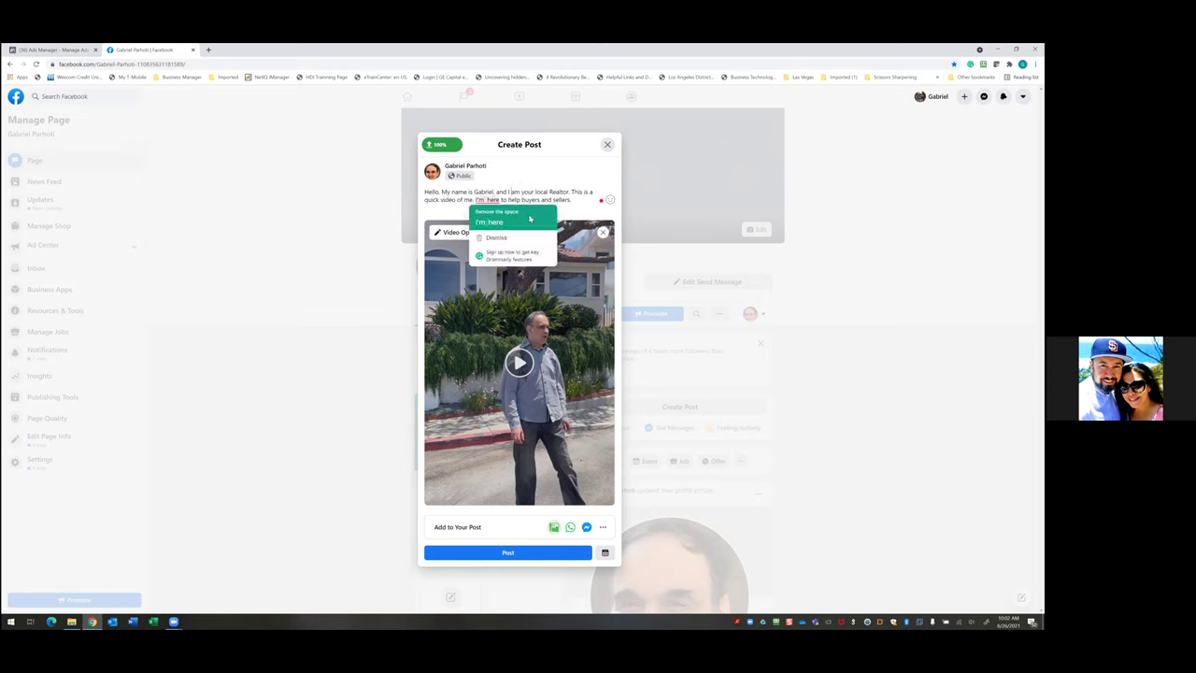
click(529, 219)
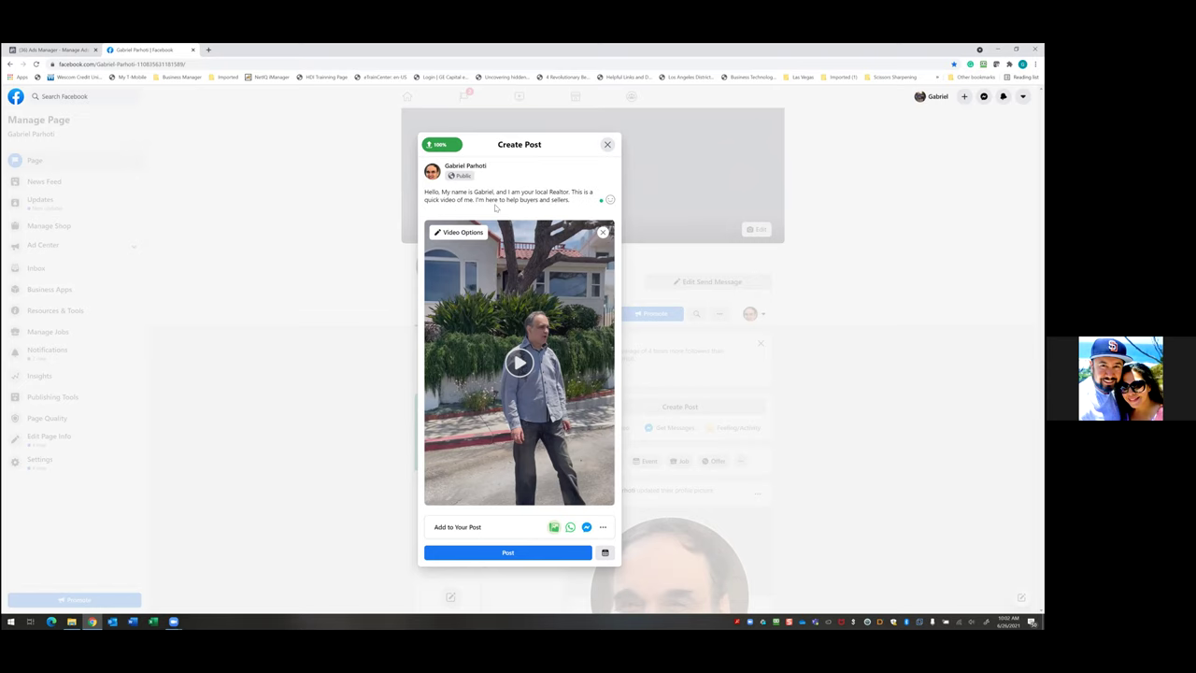
click(486, 200)
key(BackSpace)
key(BackSpace)
text(am here)
Extend the last sentence of the post with "in Culver City a" after "sellers".
click(518, 202)
key(BackSpace)
key(BackSpace)
key(BackSpace)
key(BackSpace)
key(BackSpace)
click(583, 204)
key(BackSpace)
text(the We)
key(BackSpace)
key(BackSpace)
key(BackSpace)
key(BackSpace)
key(BackSpace)
text(Solva City a)
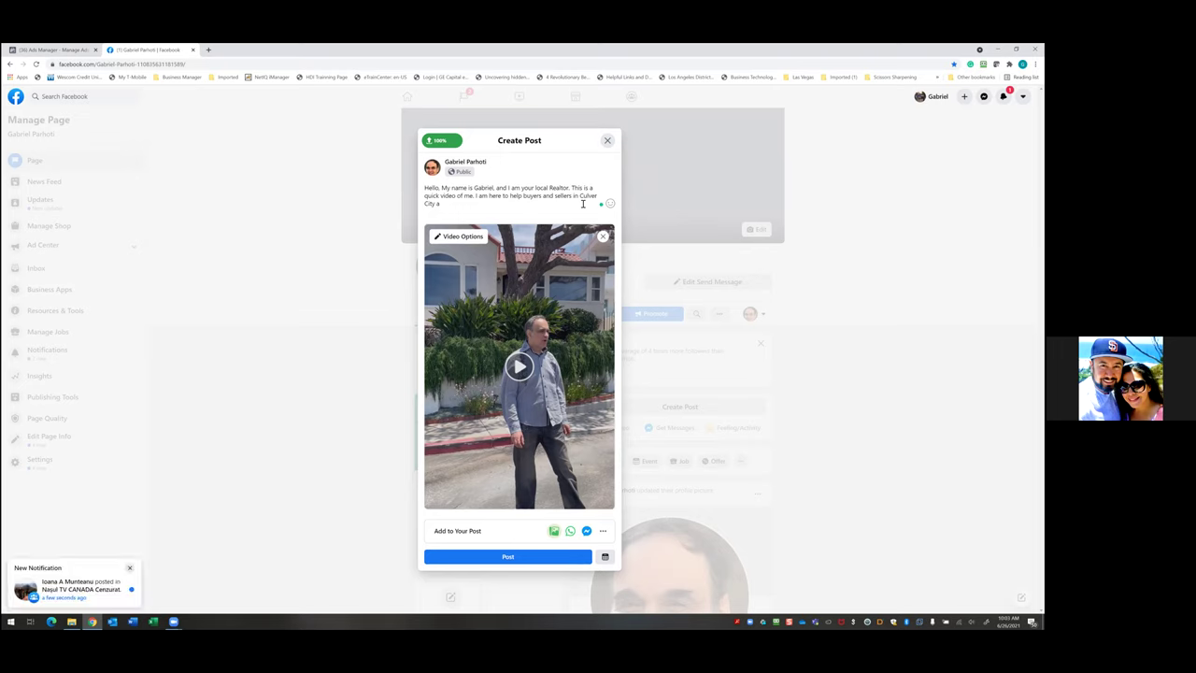
Replace the Culver City wording so the sentence ends with "in the Los Angeles".
key(BackSpace)
key(BackSpace)
key(BackSpace)
key(BackSpace)
key(BackSpace)
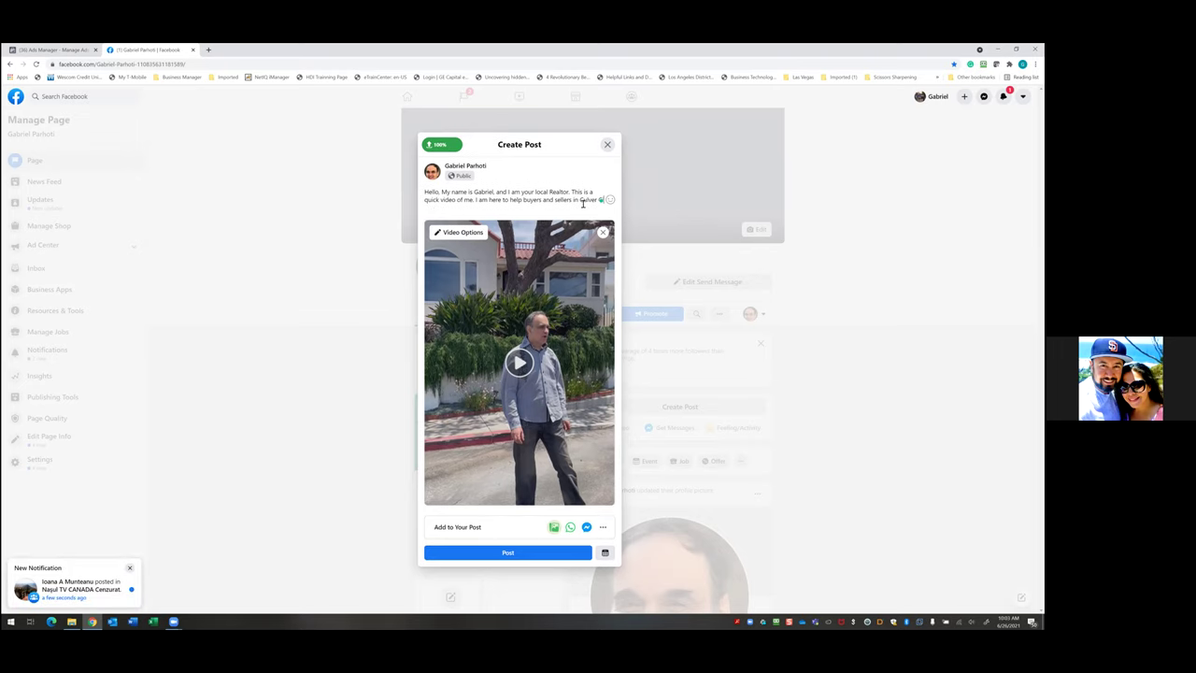
key(BackSpace)
key(BackSpace)
key(BackSpace)
key(BackSpace)
key(BackSpace)
text(he L)
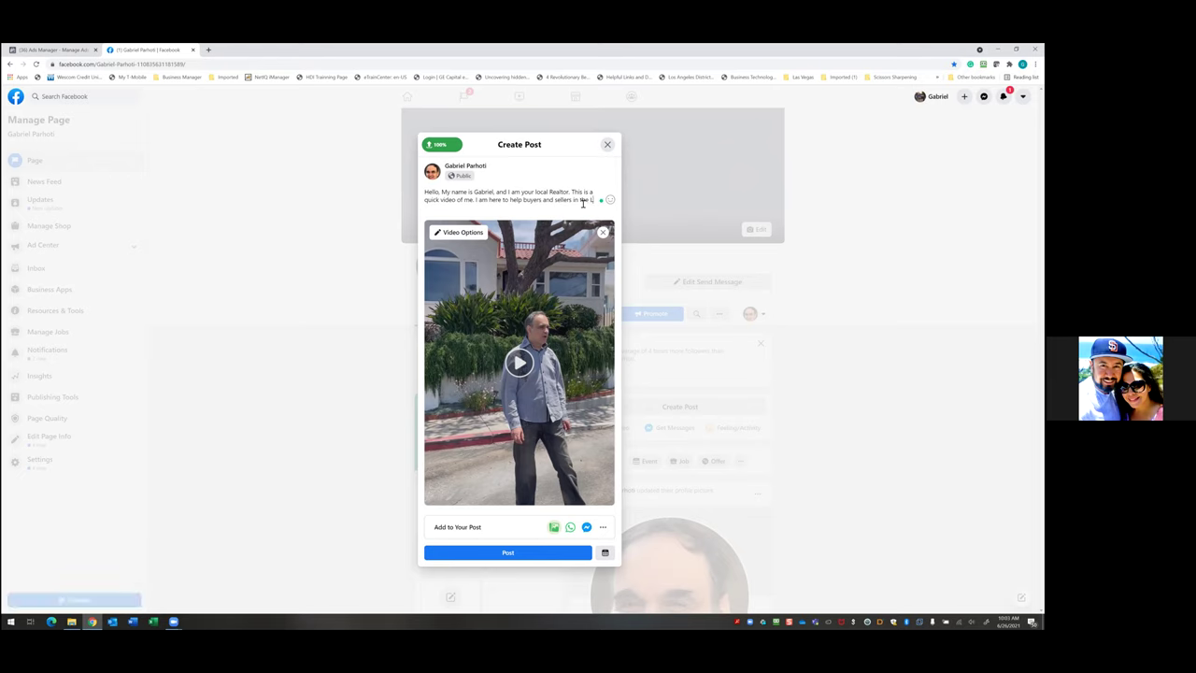
text(os Angeles)
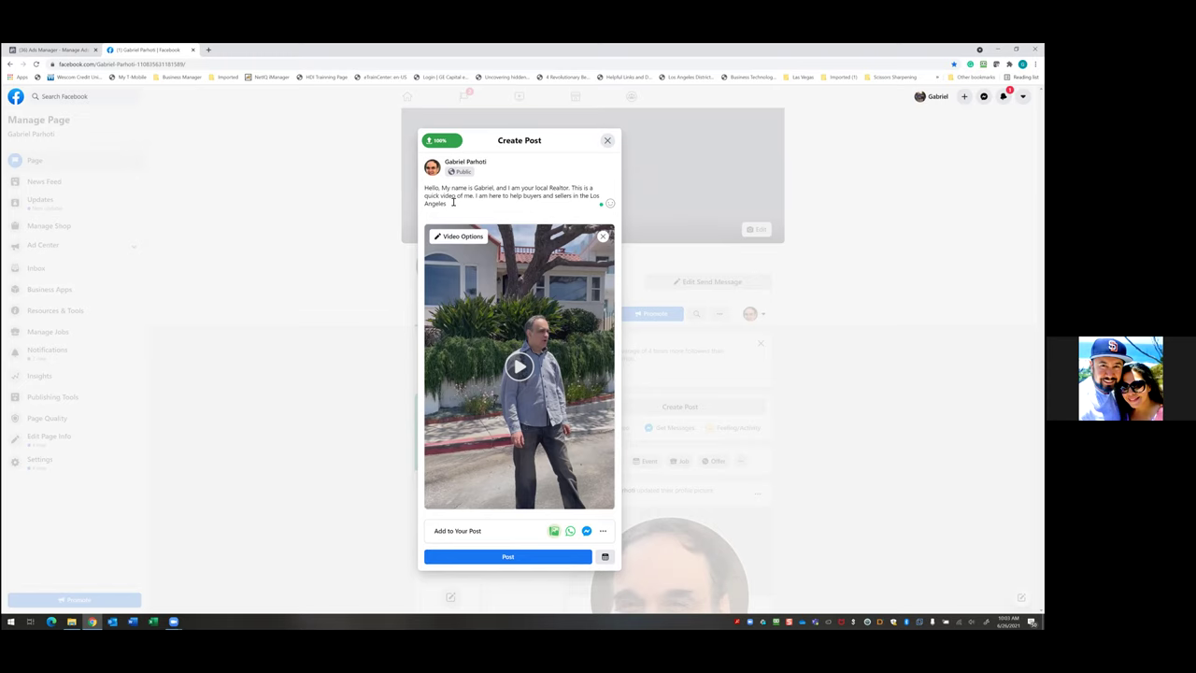
text(Wastside)
key(BackSpace)
key(BackSpace)
key(BackSpace)
key(BackSpace)
key(BackSpace)
key(BackSpace)
key(BackSpace)
key(BackSpace)
key(alt)
Complete the text with "area. If you have any questions please reach out to me" and publish the post.
click(457, 203)
text(and sellers in the Los Angeles area. If you have any questions please reach out to me)
click(474, 557)
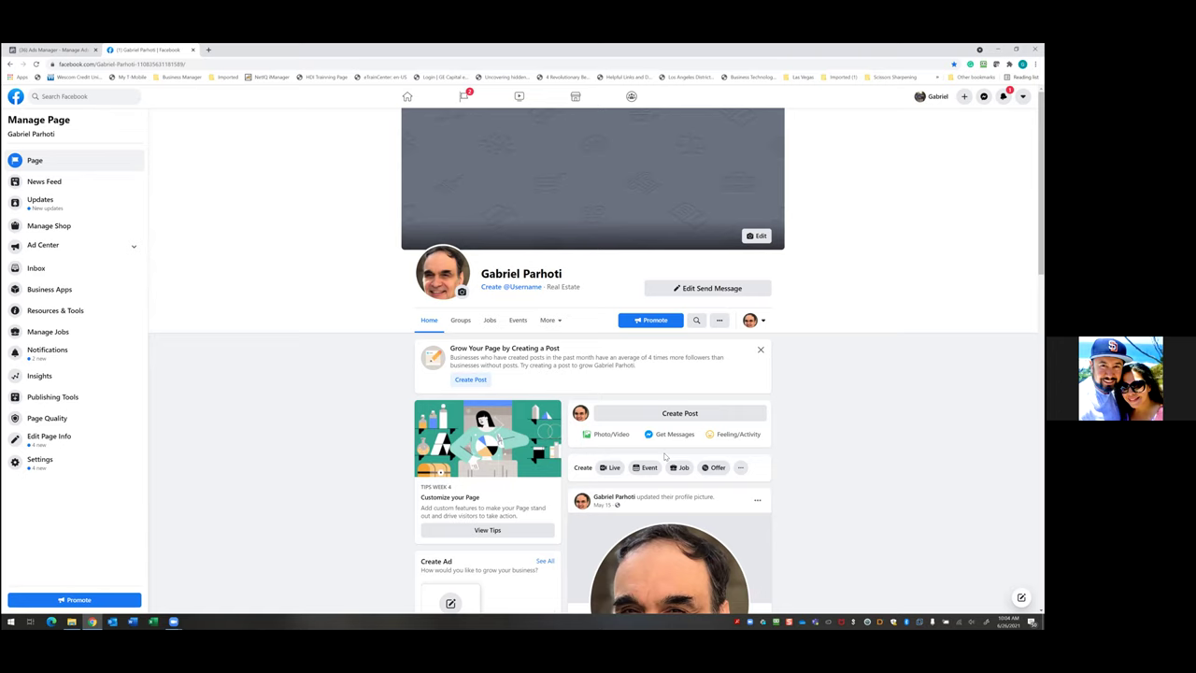
Look through the whole page, from its posts to its About section, for the newly published video post.
scroll(662, 397, down, 8)
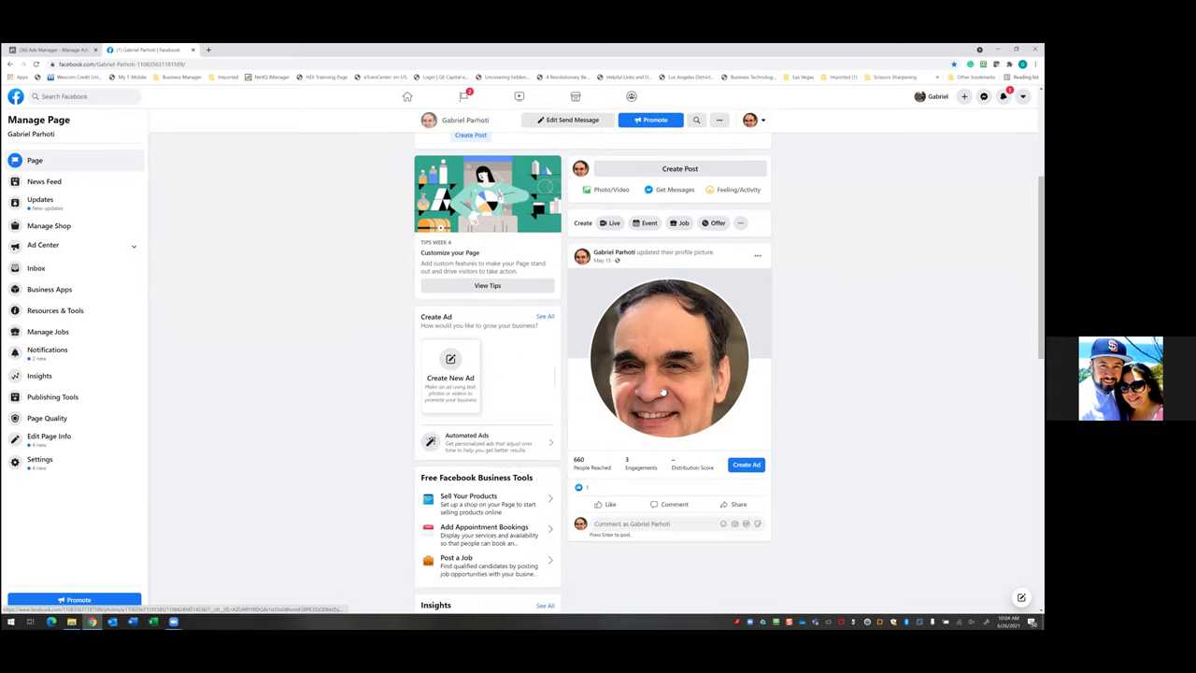
scroll(662, 391, down, 3)
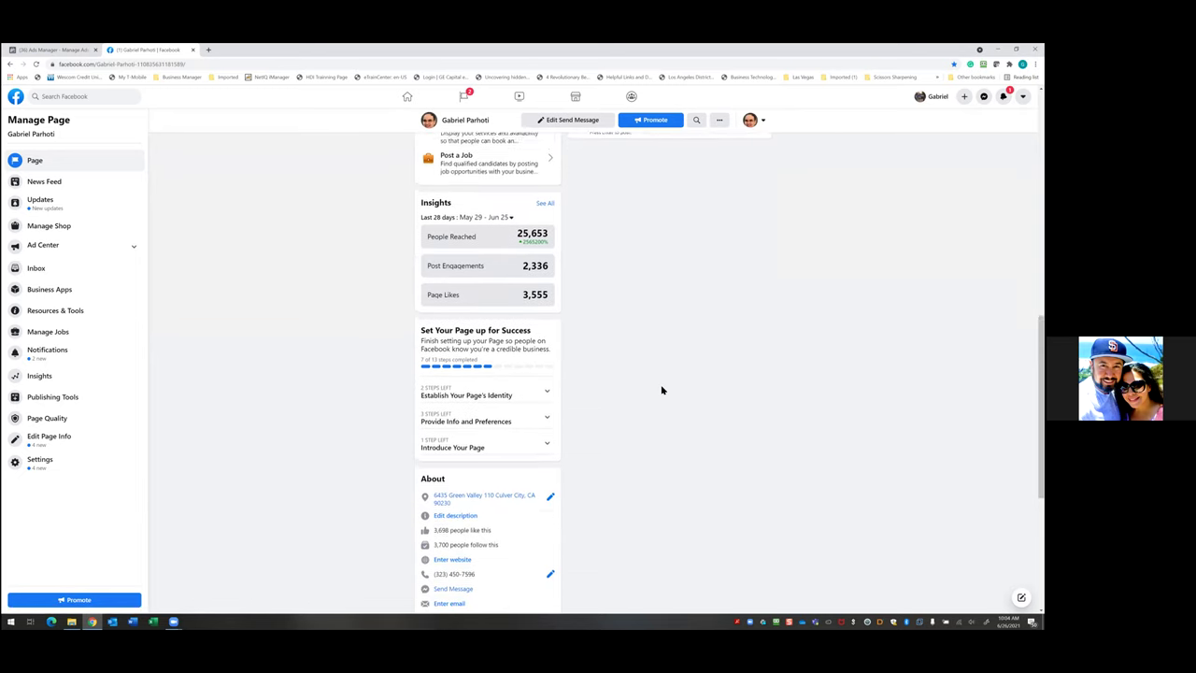
scroll(662, 390, down, 3)
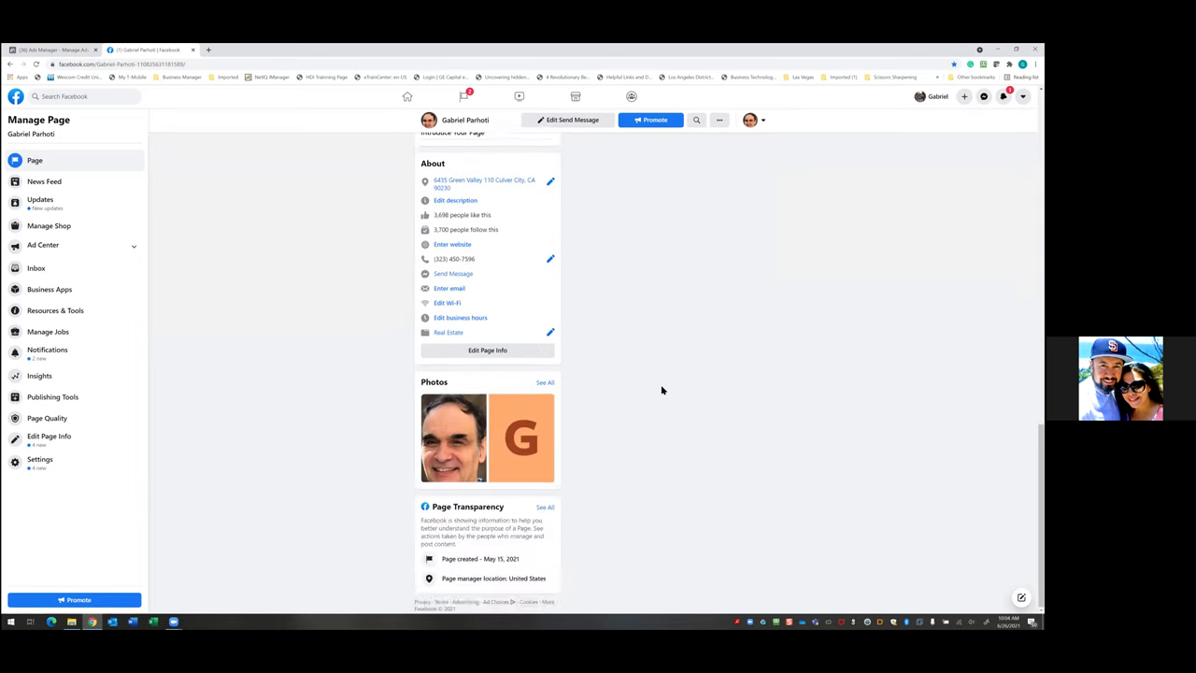
scroll(662, 390, up, 3)
scroll(661, 390, up, 10)
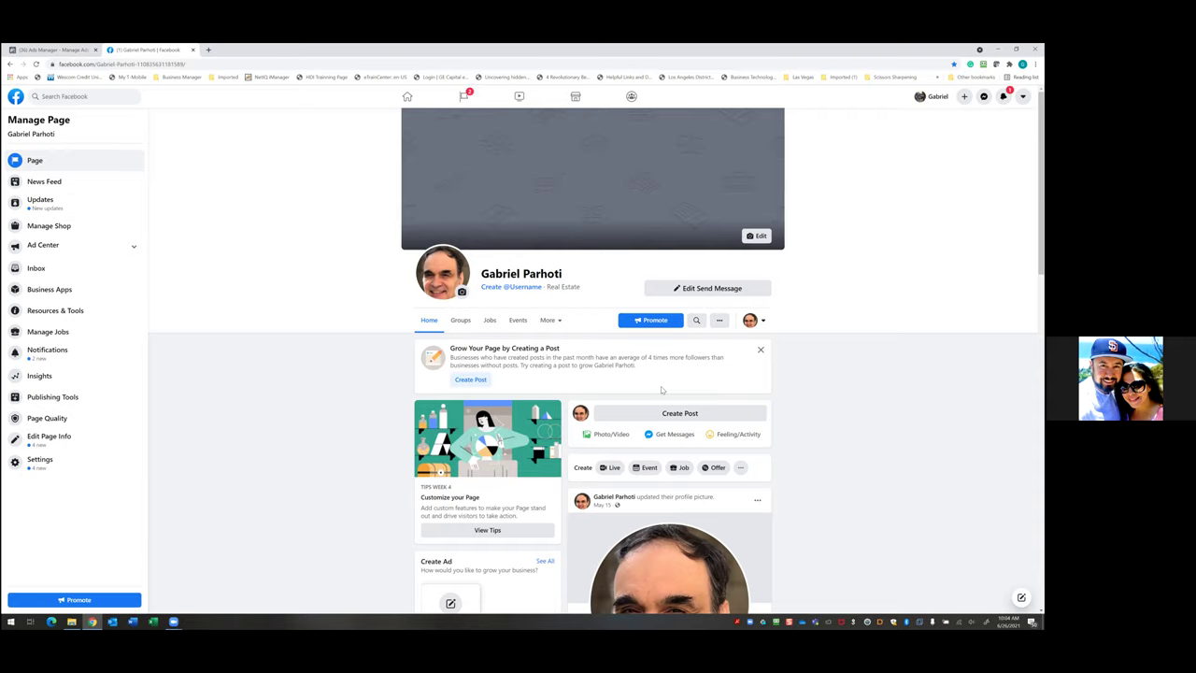
click(276, 63)
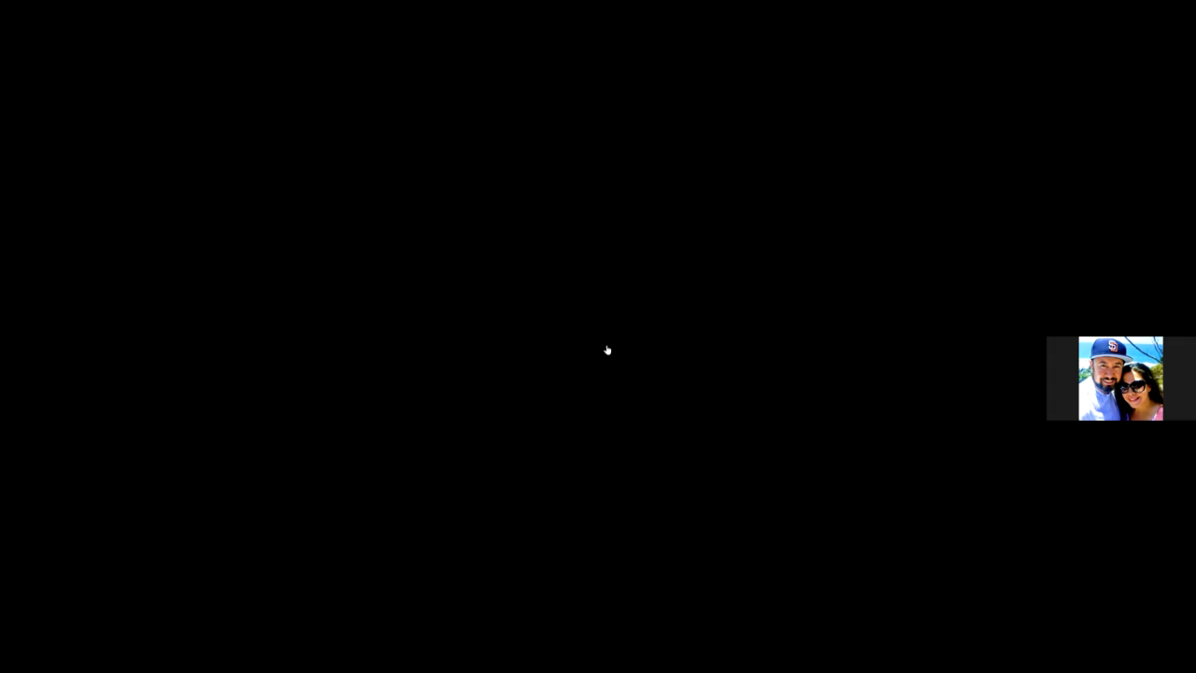
Pause the video and open the newly published video post for editing.
key(space)
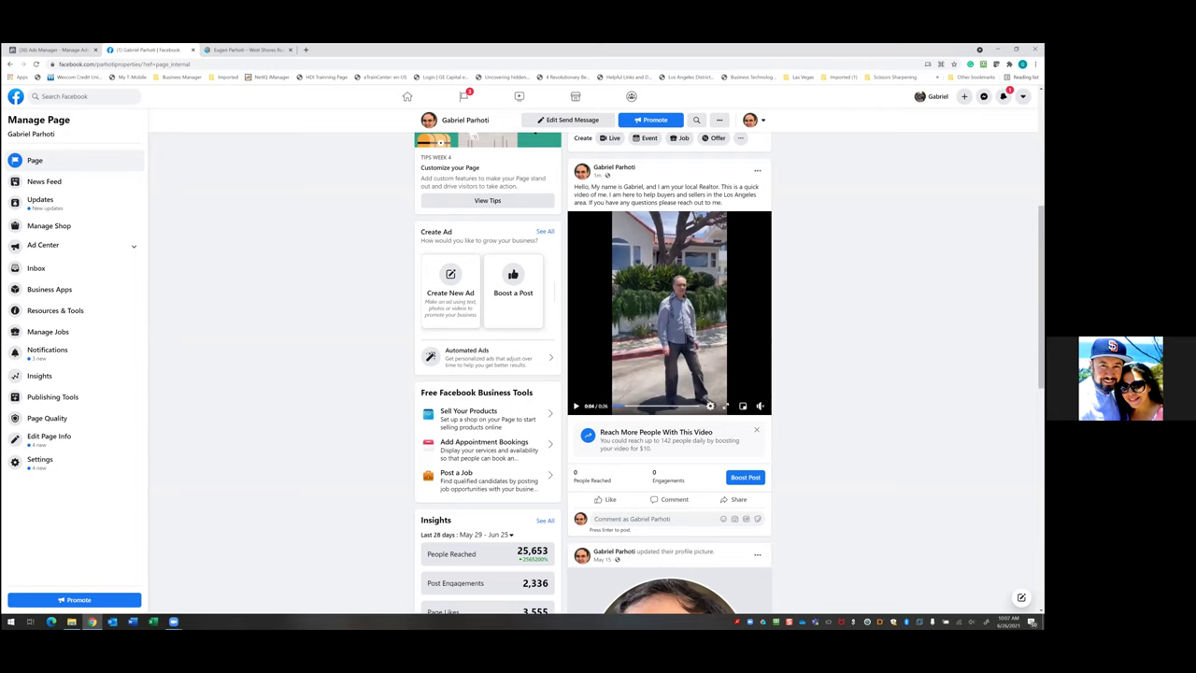
scroll(874, 354, up, 2)
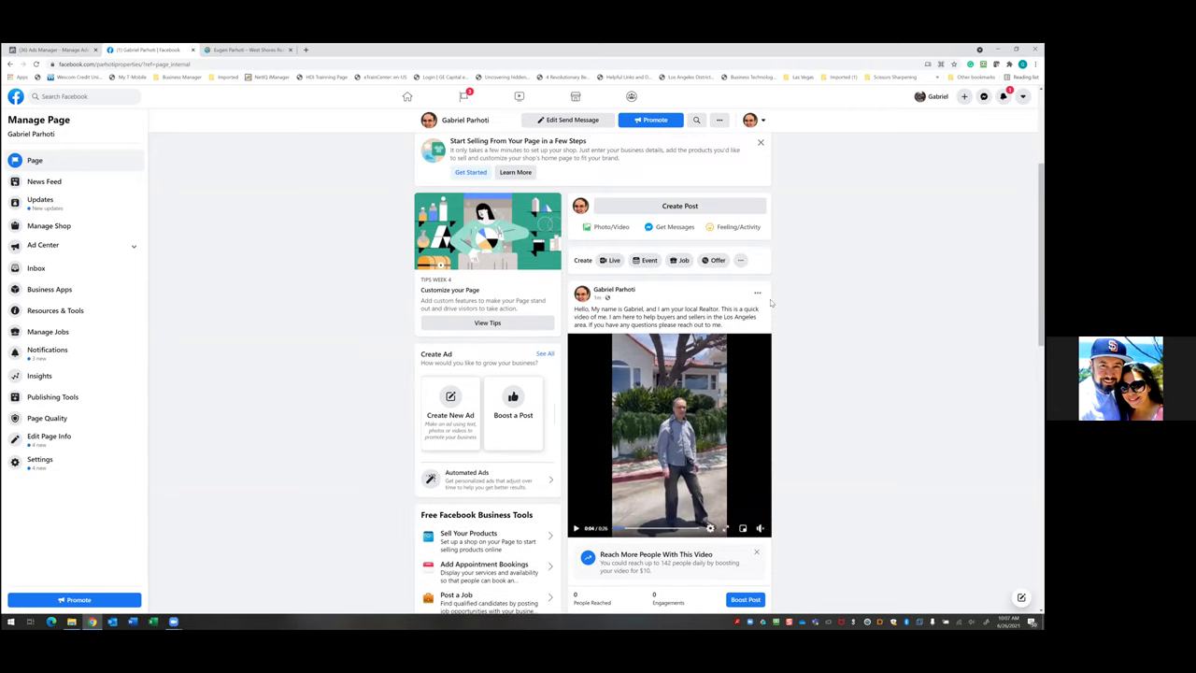
click(757, 294)
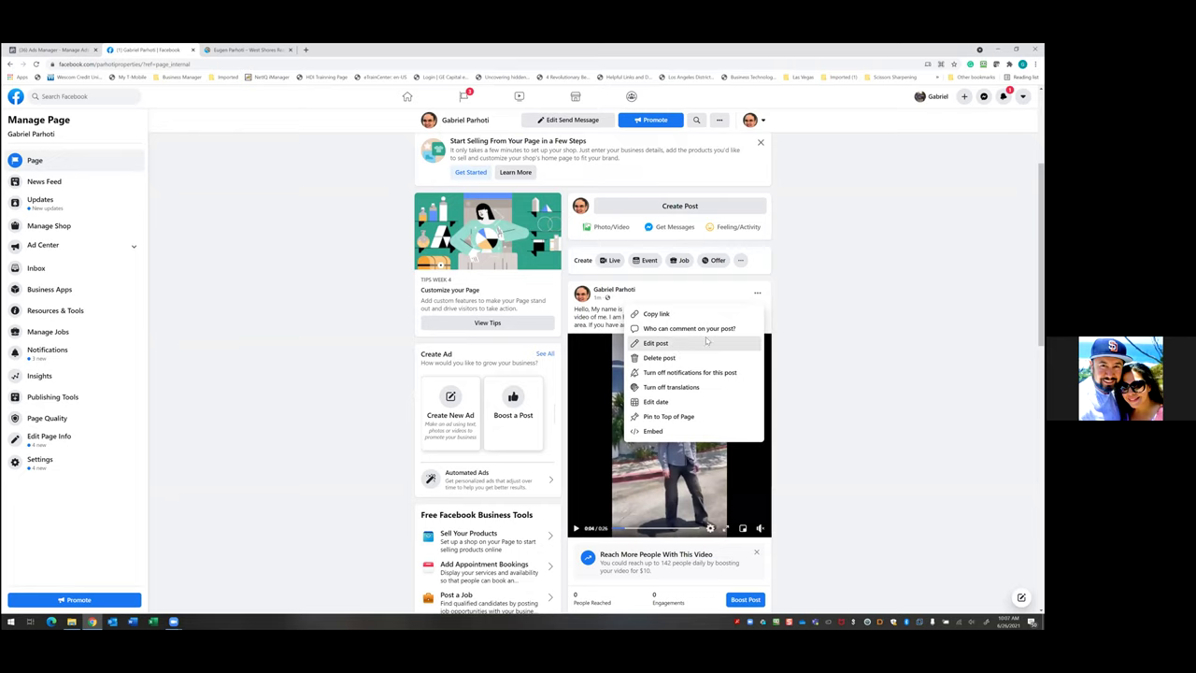
click(678, 343)
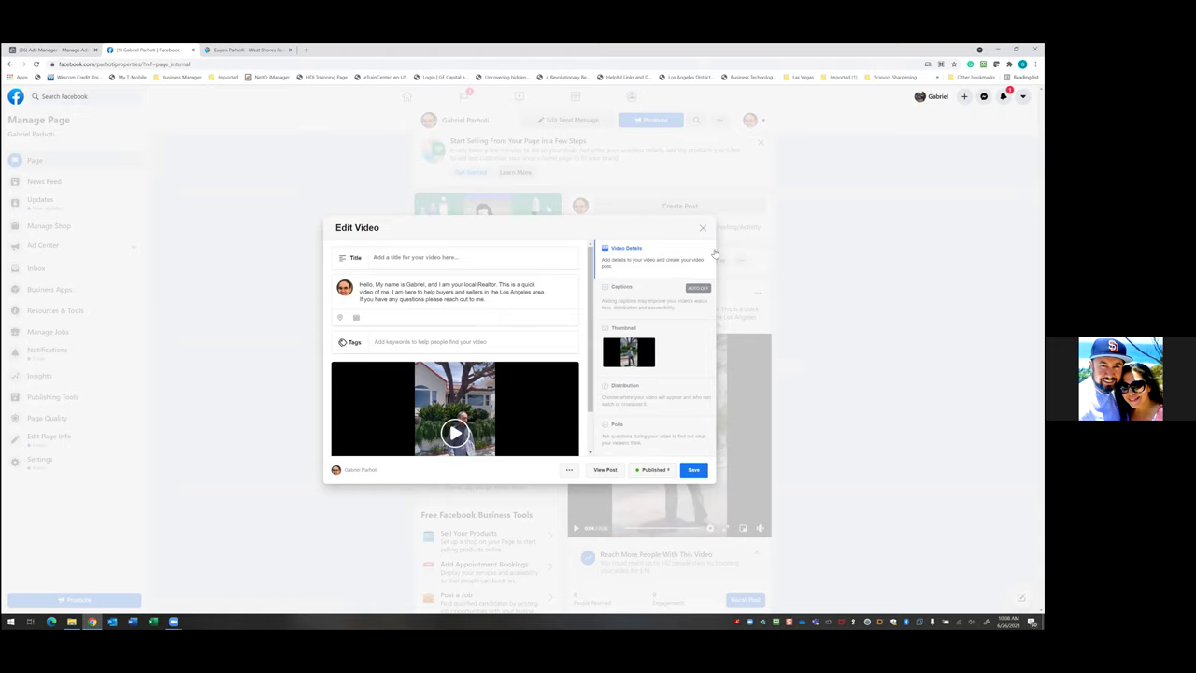
Open facebook.com in a new browser tab and examine how a sponsored ad is laid out in the news feed.
click(305, 50)
text(facebook.com)
key(Return)
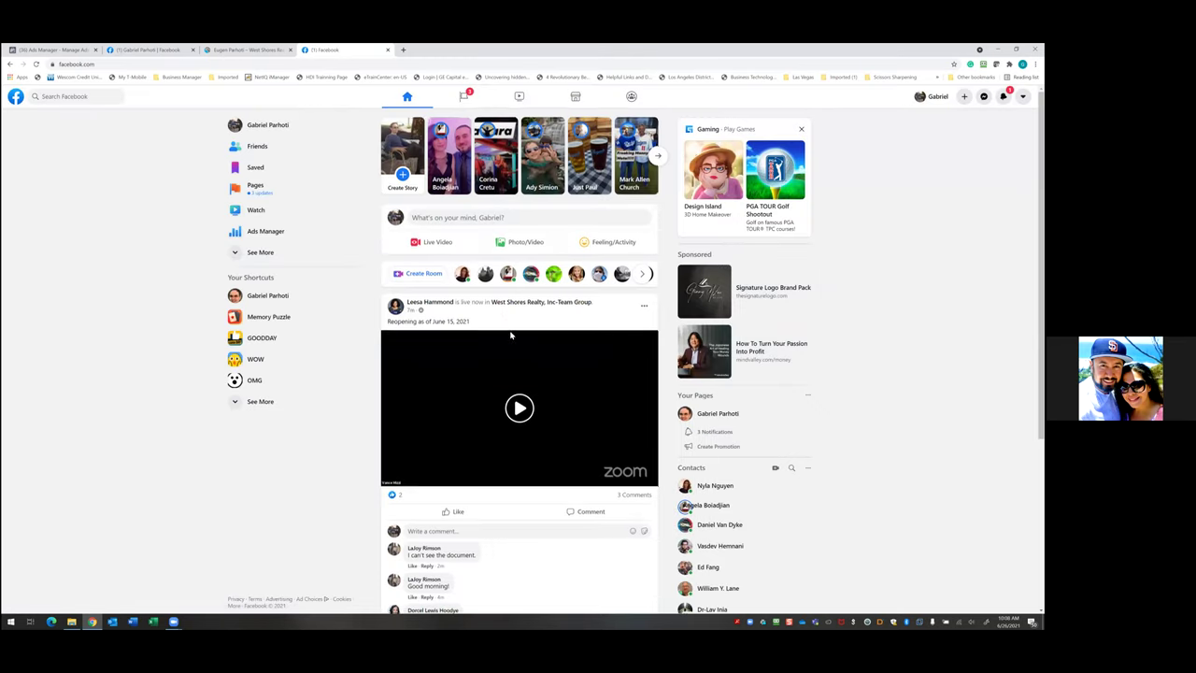
scroll(511, 334, down, 3)
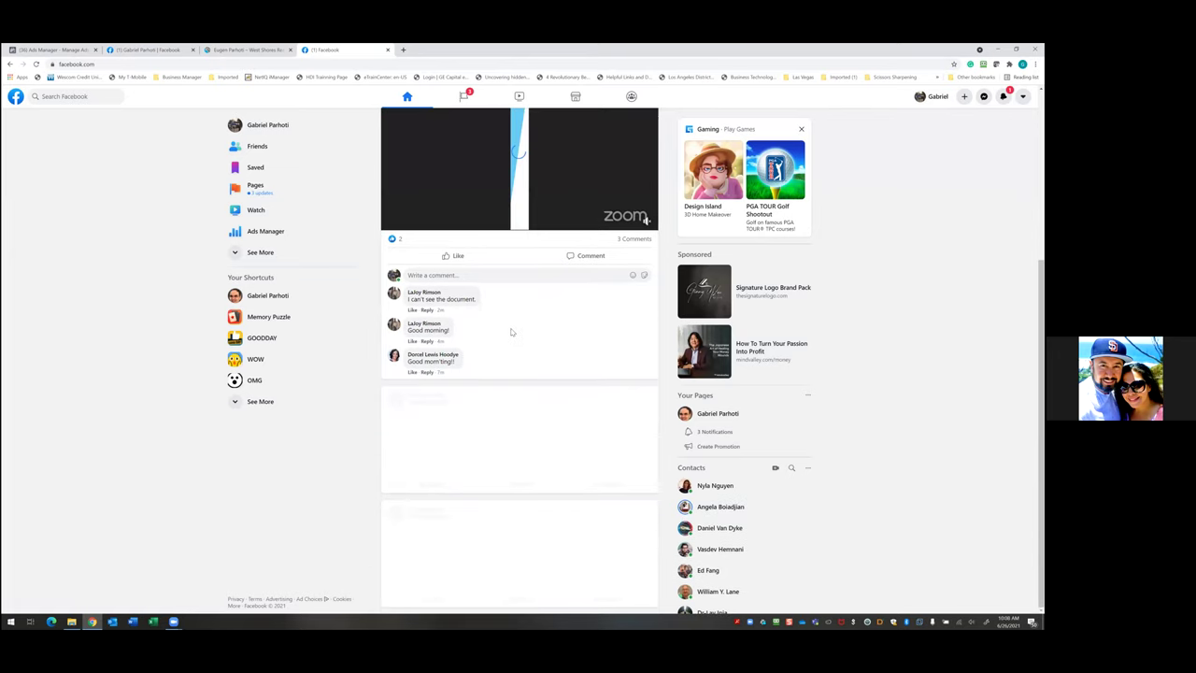
scroll(521, 312, down, 3)
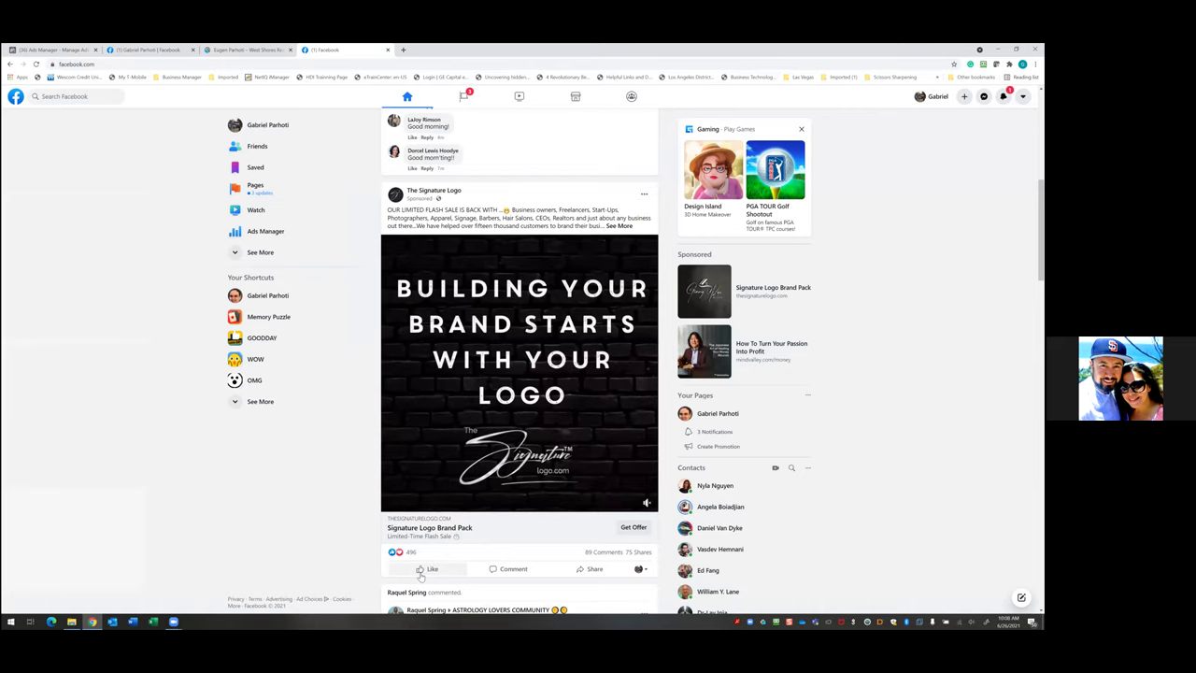
mouse_move(422, 572)
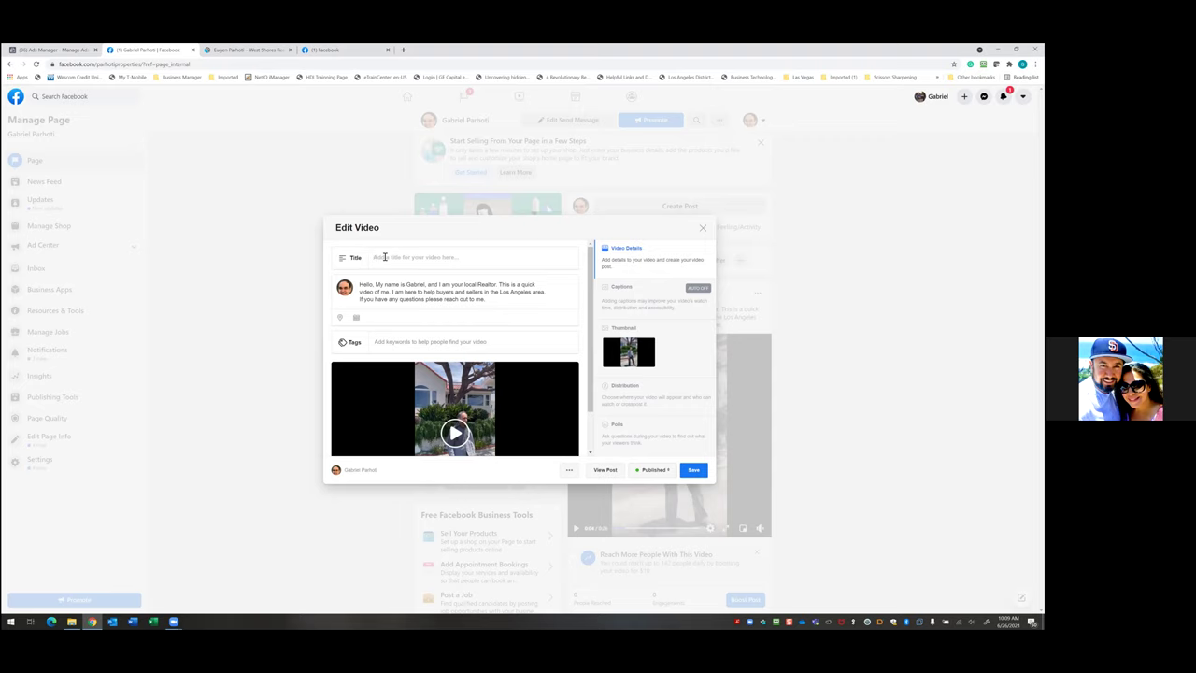
Give the video a title that starts with "Hello name is", includes the realtor's first name and ends with "and I am your local Realtor!".
text(Hello name is Gabr)
key(BackSpace)
key(BackSpace)
text(am your local Rea)
Delete the greeting and realtor introduction from the video description so it starts with "This is a quick video of me".
click(510, 287)
key(BackSpace)
key(BackSpace)
key(BackSpace)
key(BackSpace)
key(BackSpace)
key(BackSpace)
key(BackSpace)
key(BackSpace)
key(BackSpace)
key(BackSpace)
key(BackSpace)
key(BackSpace)
key(BackSpace)
key(BackSpace)
key(BackSpace)
key(BackSpace)
key(BackSpace)
key(BackSpace)
key(BackSpace)
key(BackSpace)
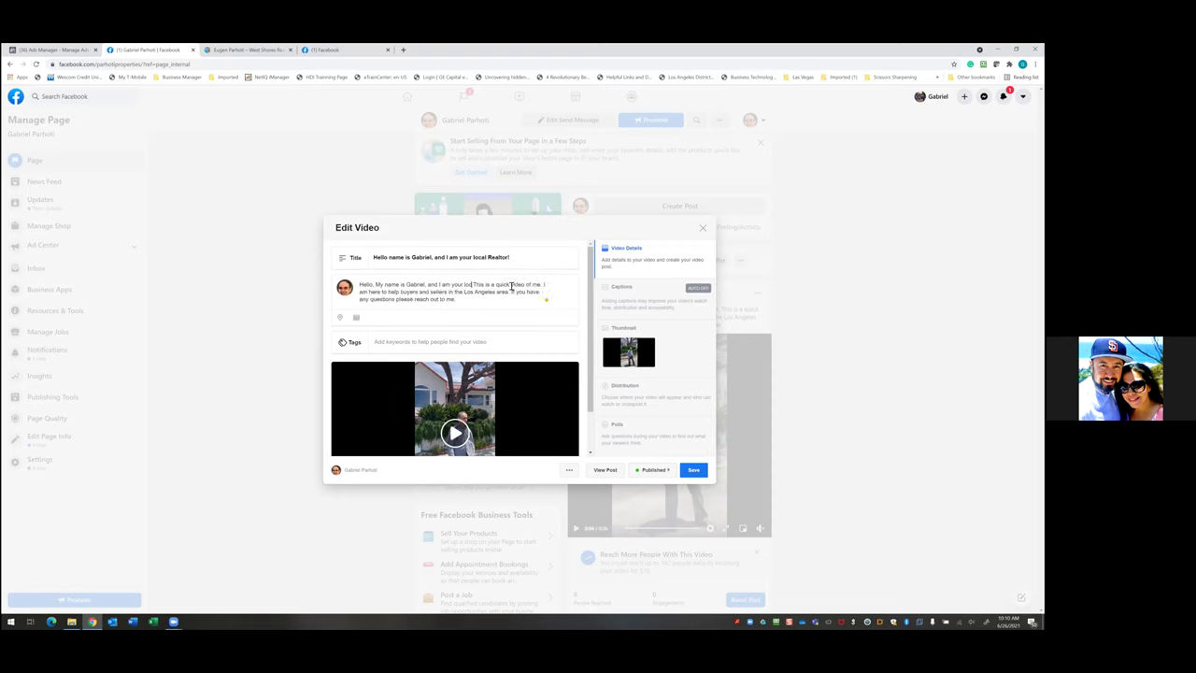
key(BackSpace)
key(BackSpace)
key(BackSpace)
key(BackSpace)
key(BackSpace)
key(BackSpace)
key(BackSpace)
key(BackSpace)
key(BackSpace)
key(BackSpace)
key(BackSpace)
key(BackSpace)
key(BackSpace)
key(BackSpace)
key(BackSpace)
key(BackSpace)
key(BackSpace)
key(BackSpace)
key(BackSpace)
key(BackSpace)
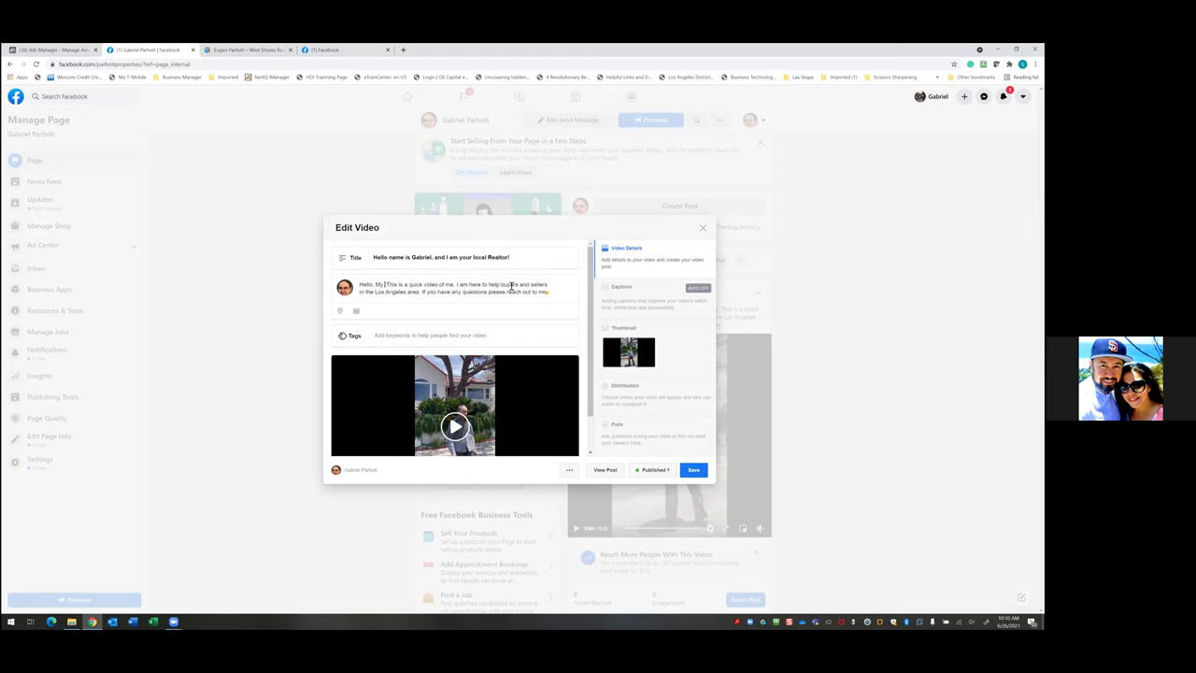
key(BackSpace)
key(BackSpace)
key(BackSpace)
key(BackSpace)
key(BackSpace)
key(BackSpace)
key(BackSpace)
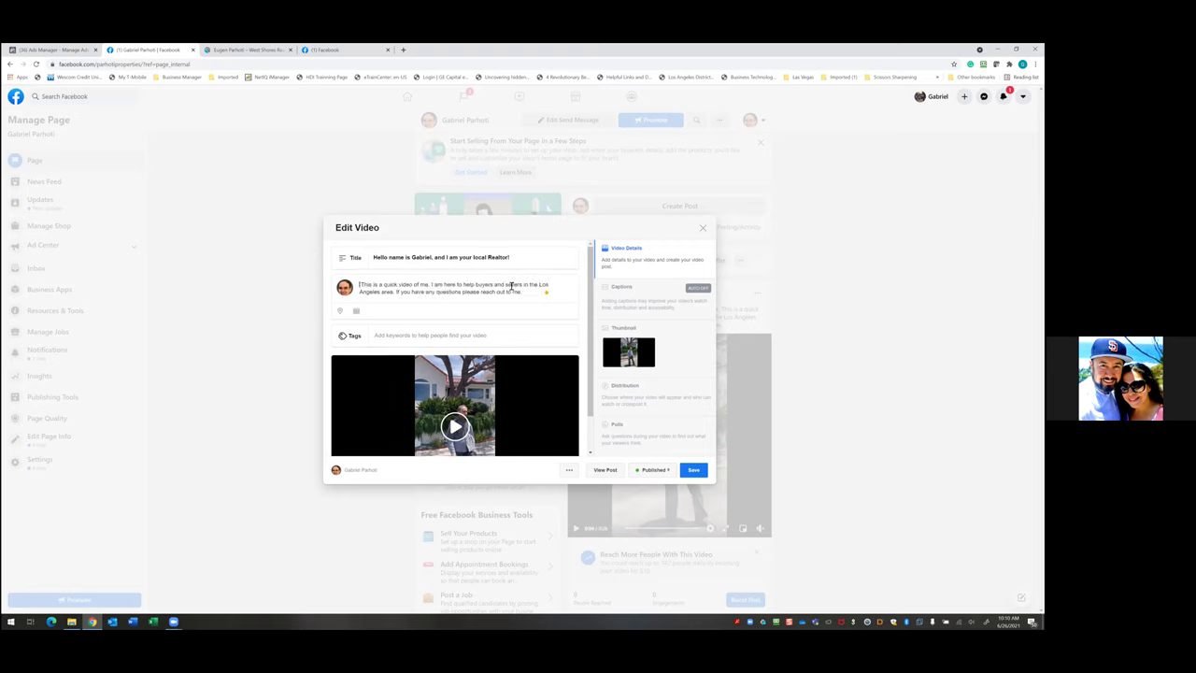
key(BackSpace)
Insert ",my" after "Hello" in the video title and save the edits after viewing the thumbnail options.
text(,my)
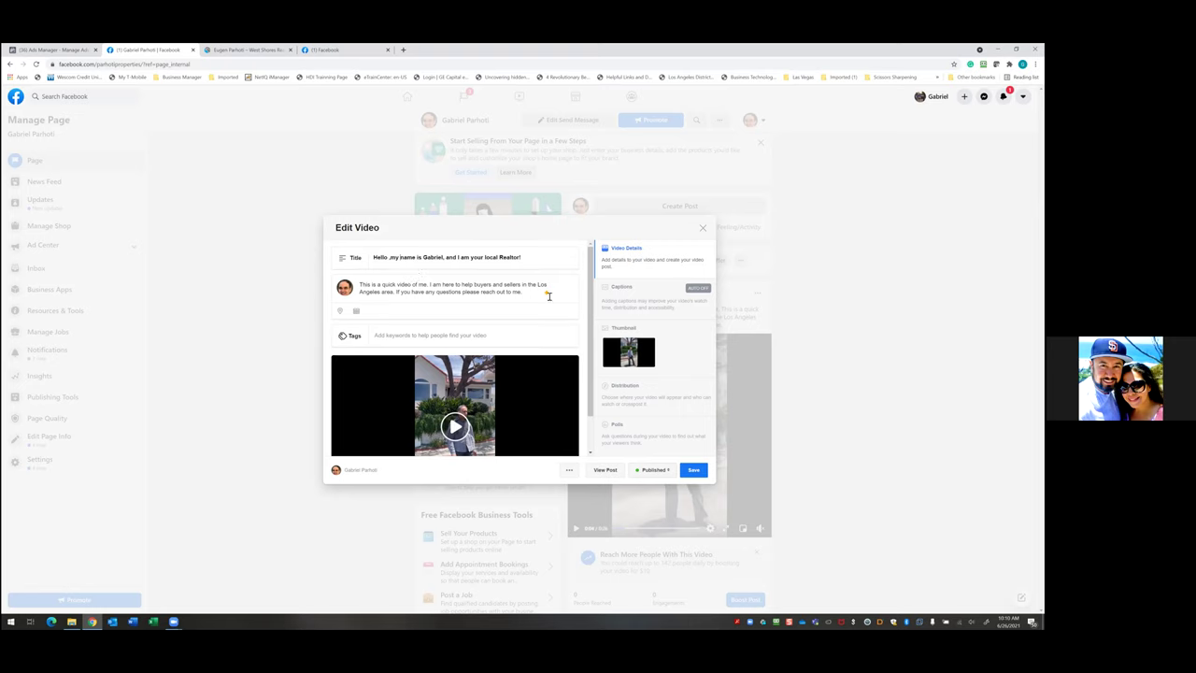
scroll(531, 346, down, 1)
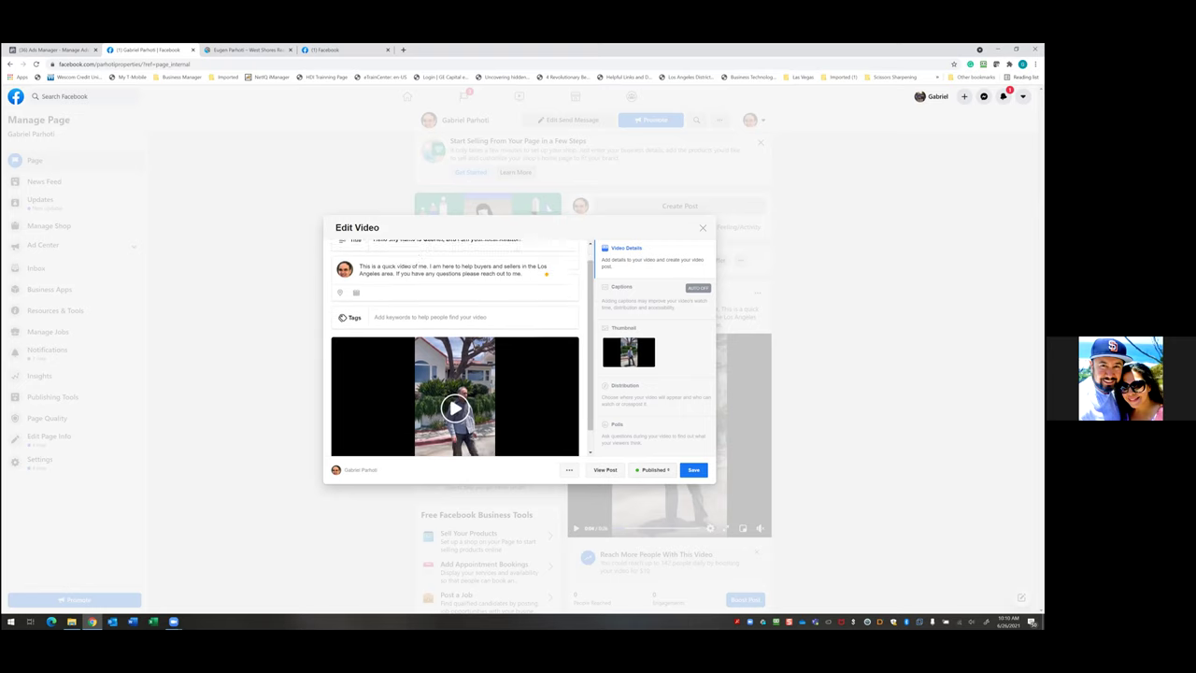
click(625, 347)
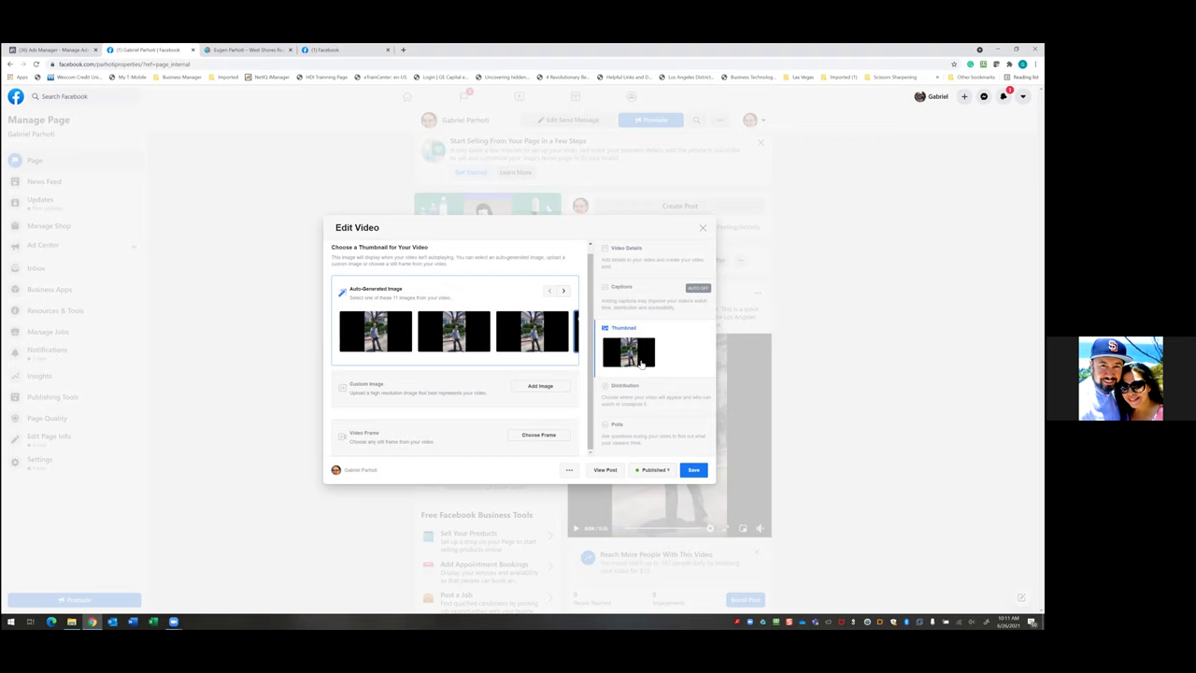
click(694, 469)
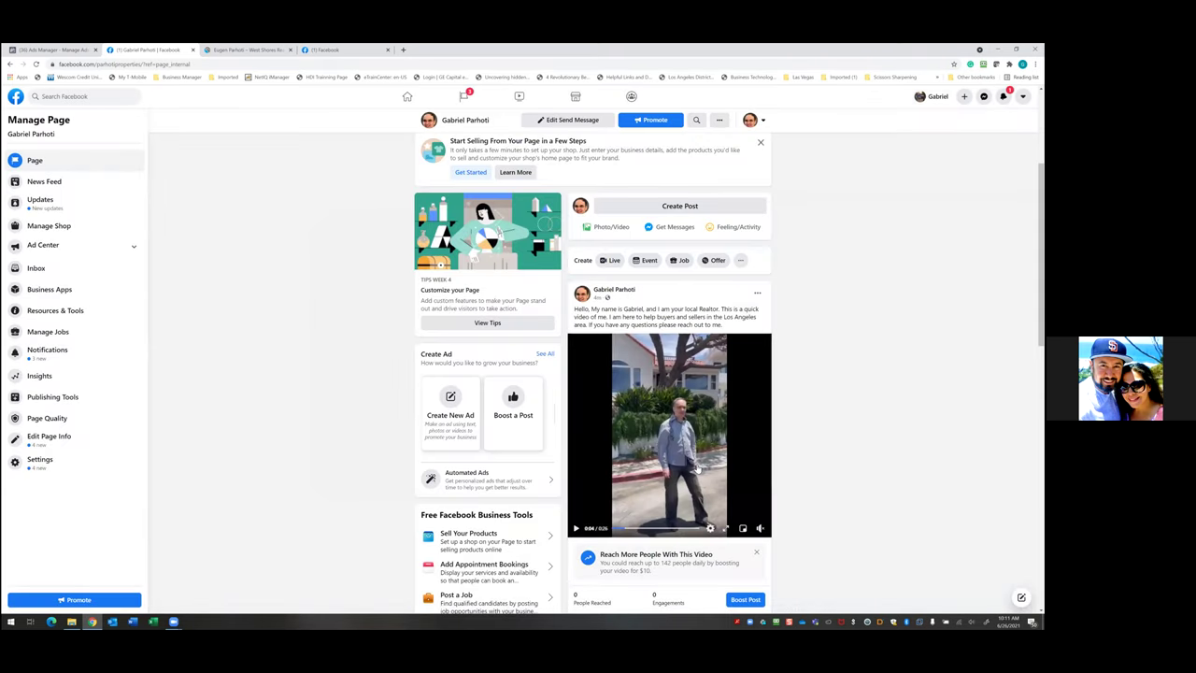
Reload the business page and check the text of the edited video post.
scroll(685, 476, down, 1)
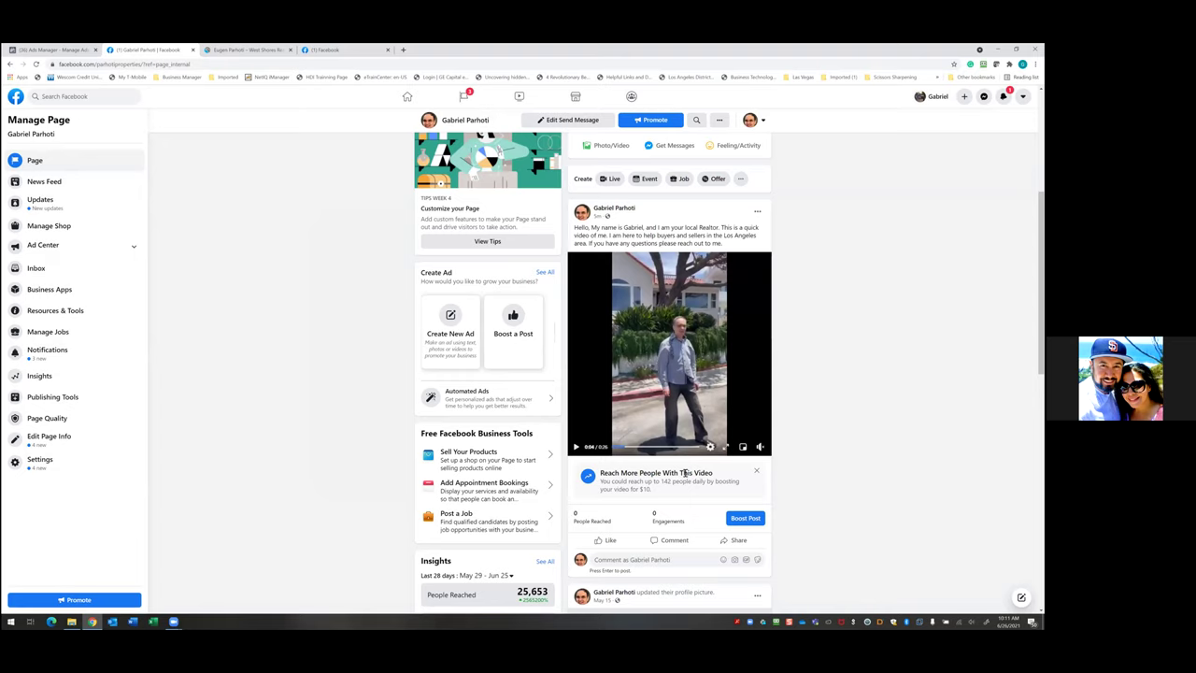
click(156, 65)
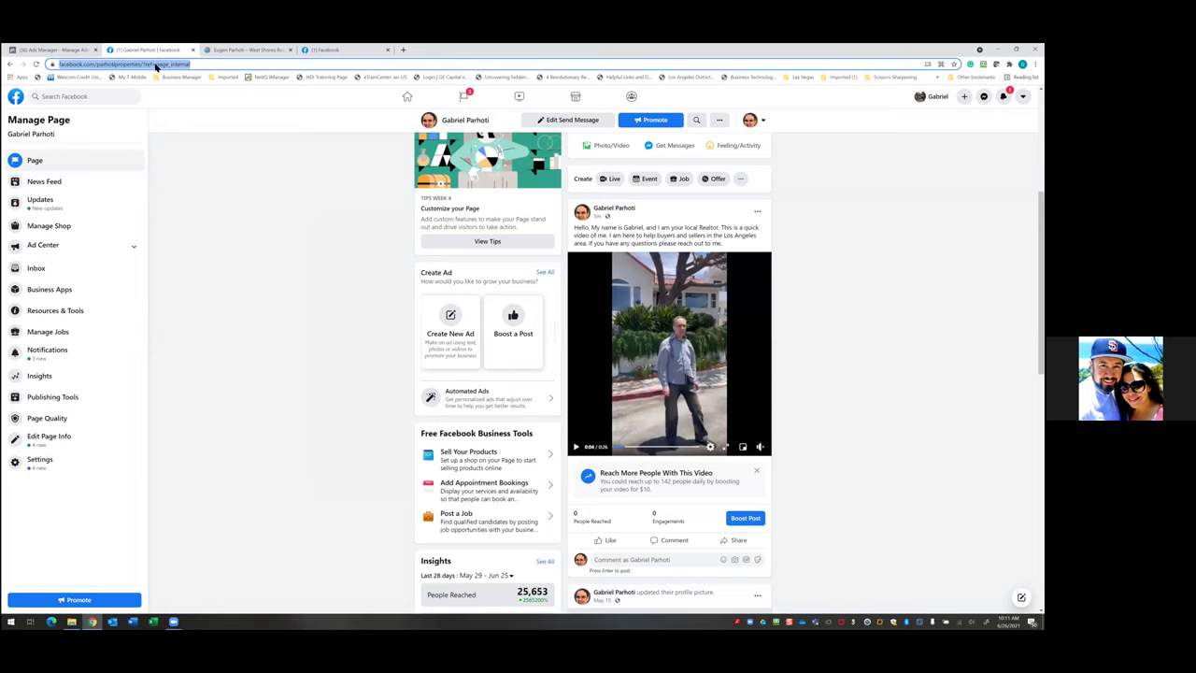
key(Return)
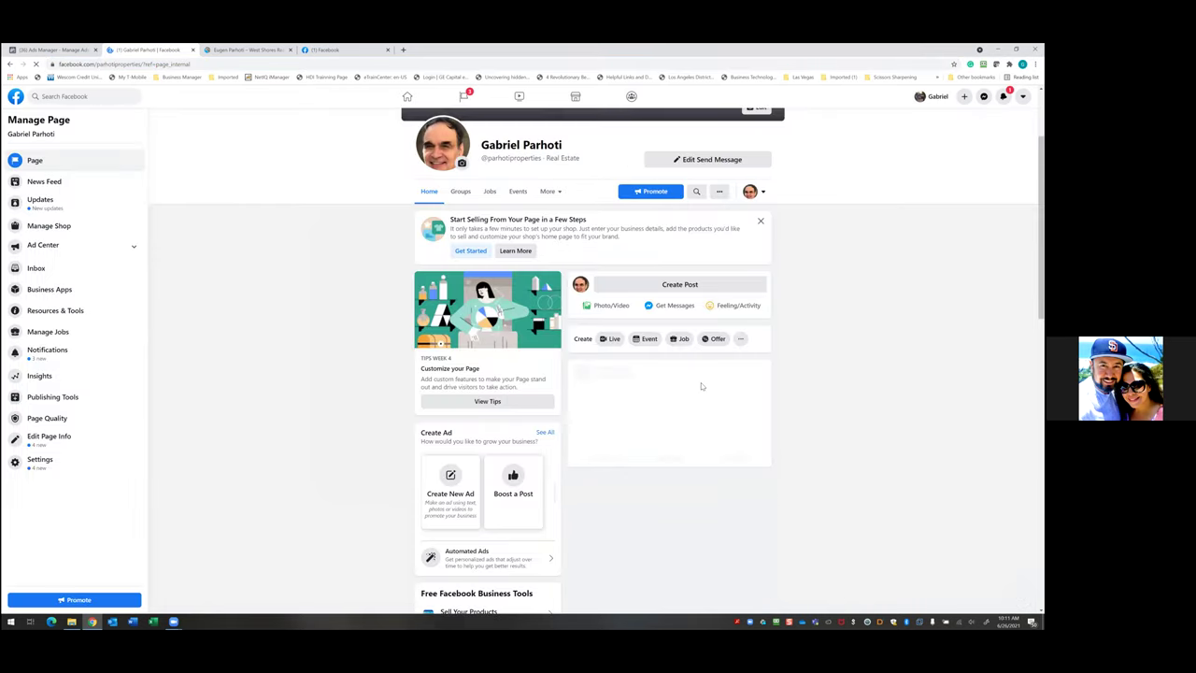
scroll(701, 386, down, 2)
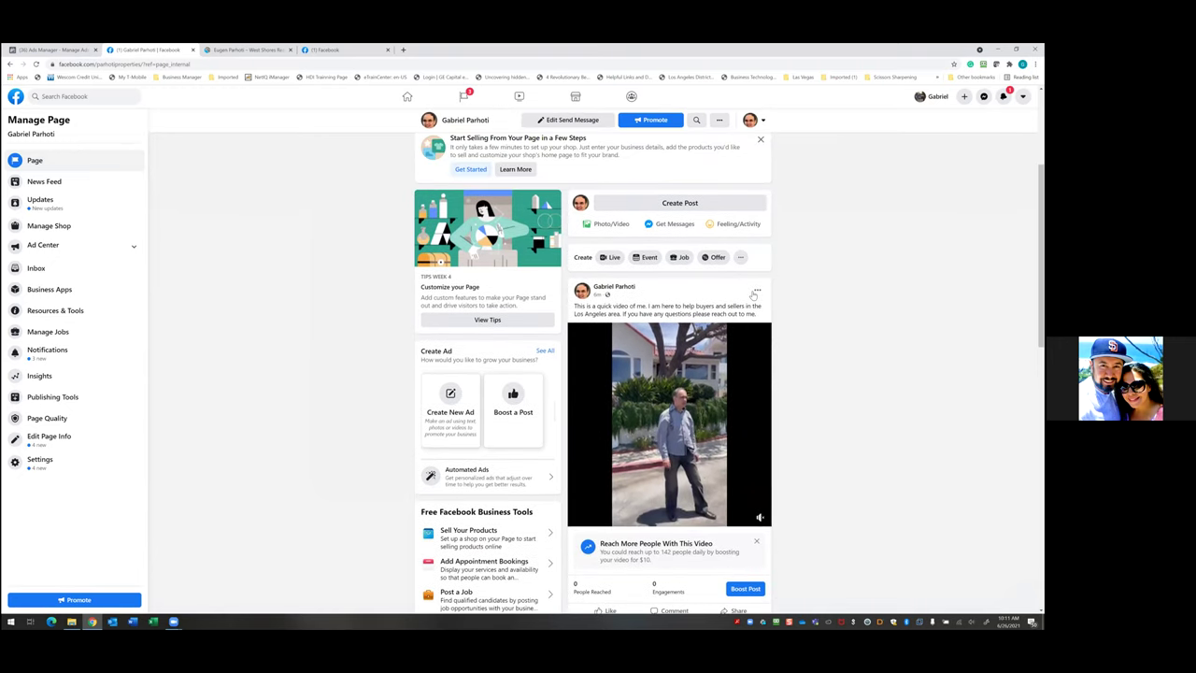
Pin the video post to the top of the page and reload the page to show it pinned.
click(756, 292)
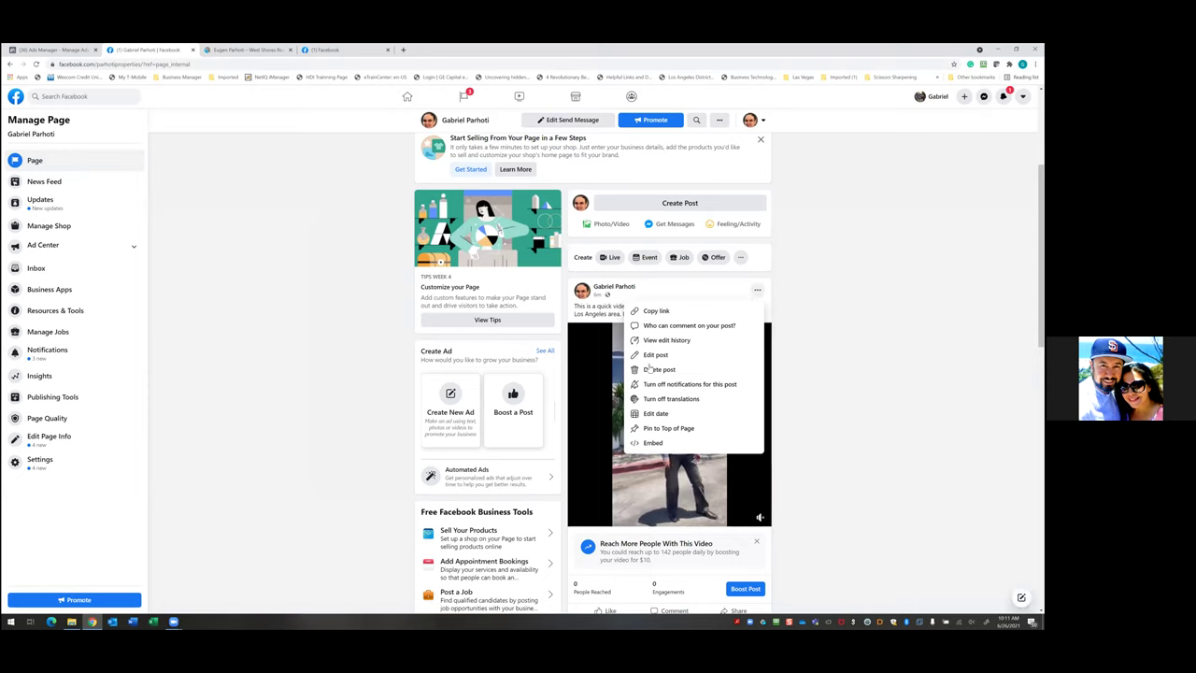
click(666, 428)
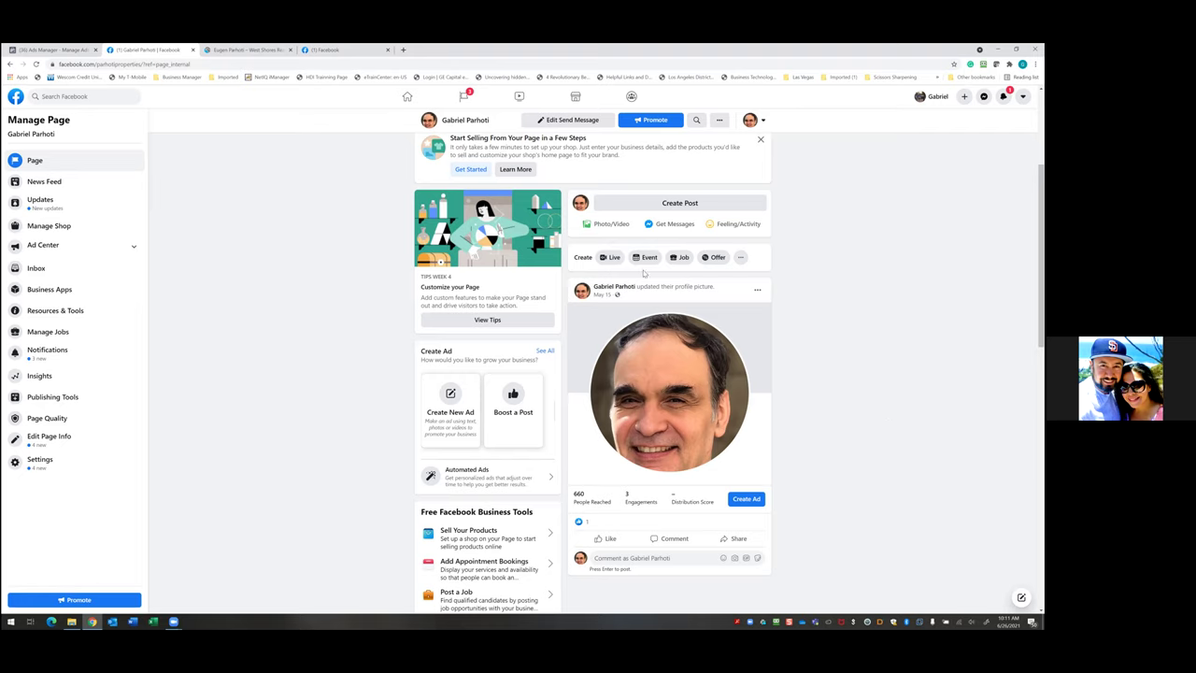
click(397, 67)
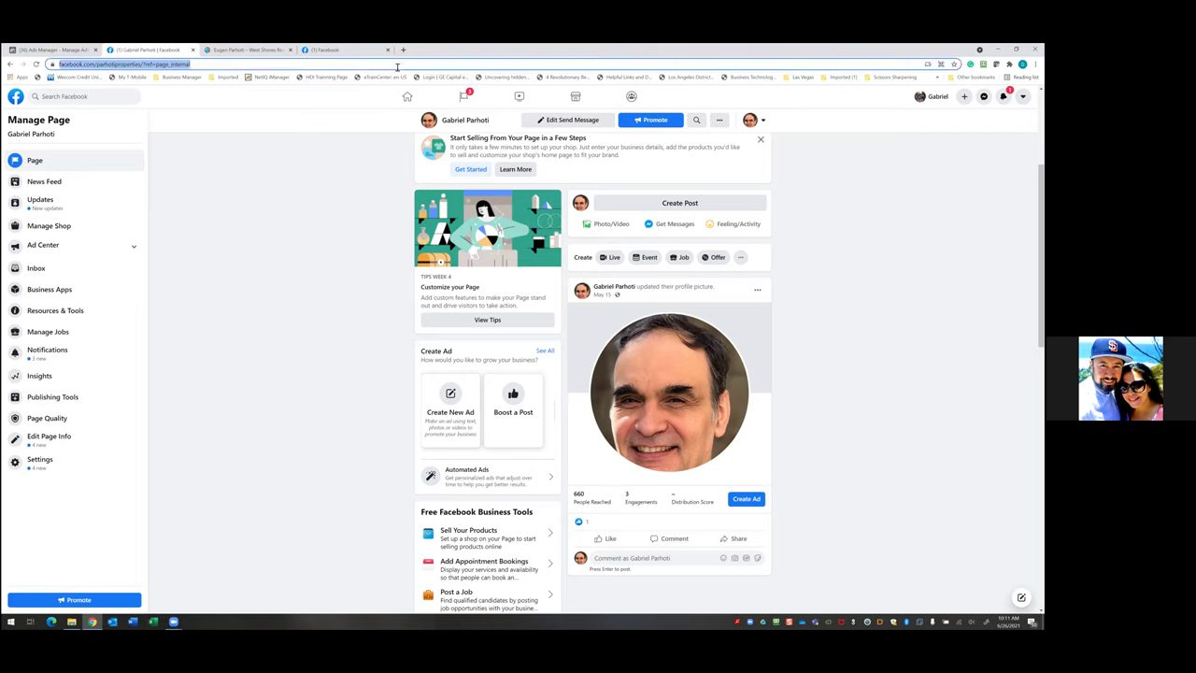
text(\)
key(Return)
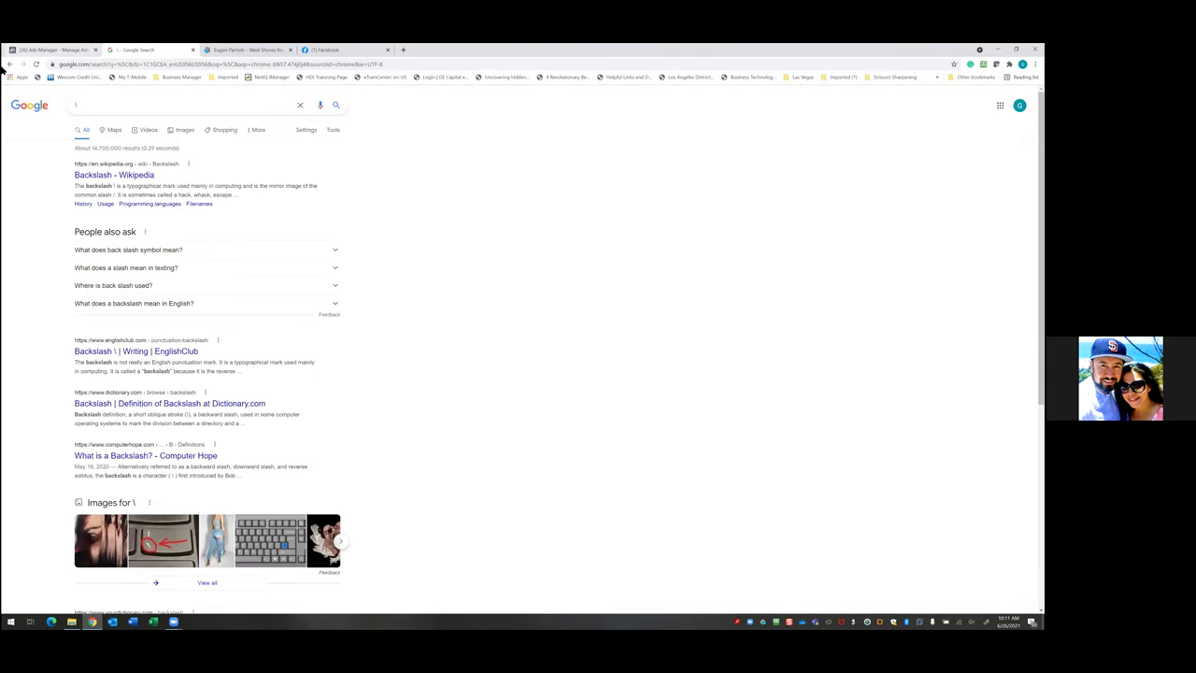
click(8, 63)
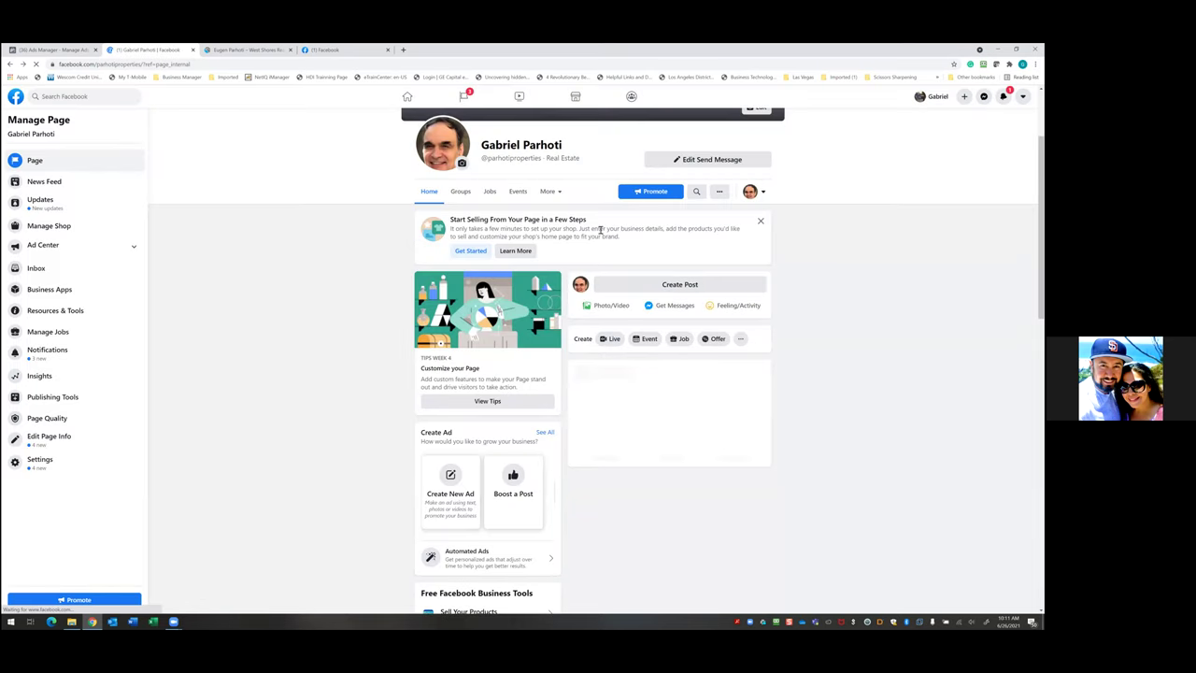
click(219, 63)
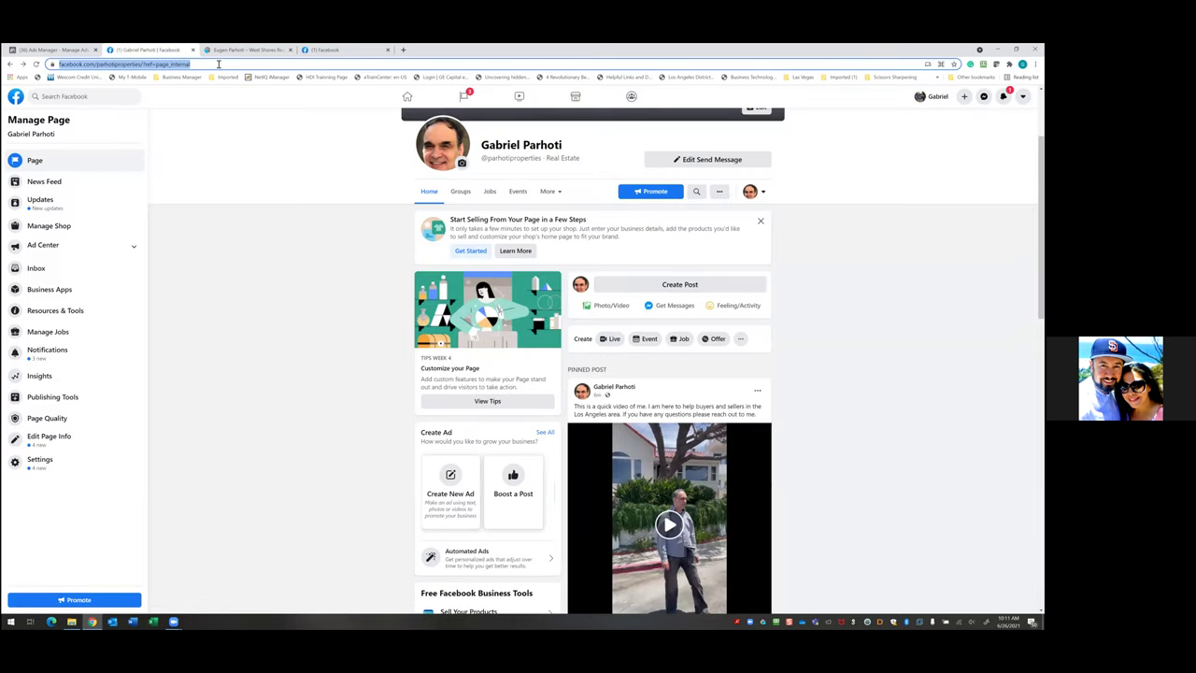
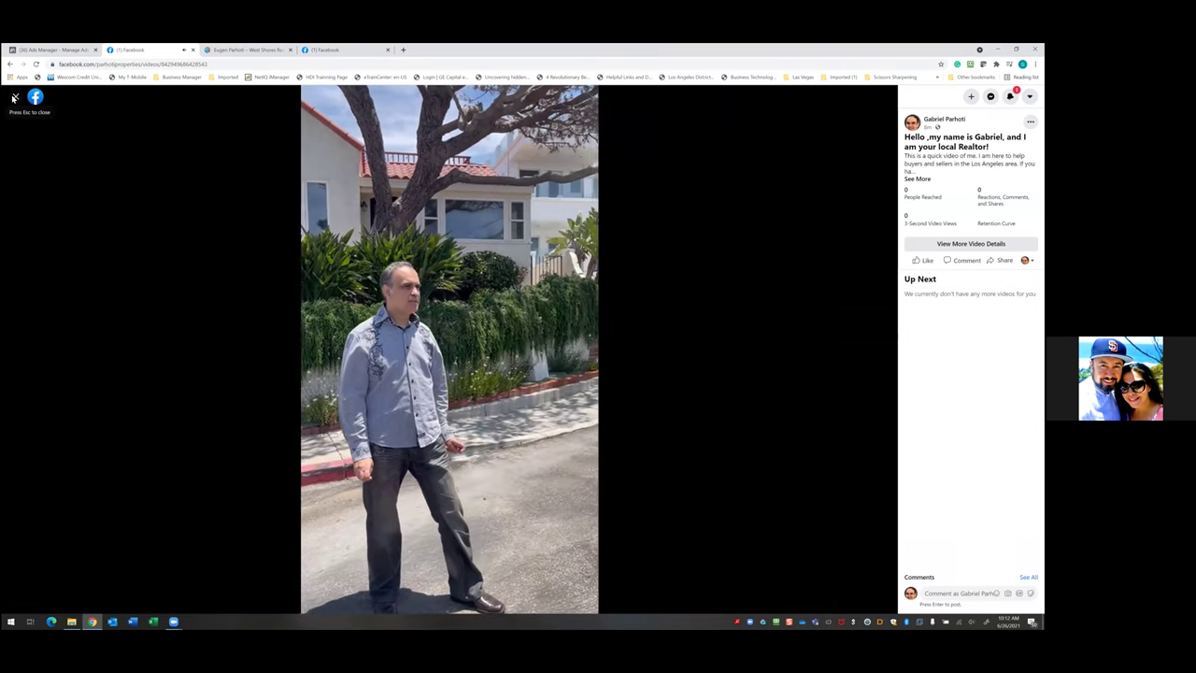
Correct the opening of the video title to "Hello, my name is", save it, and check the title in the enlarged video view.
key(Escape)
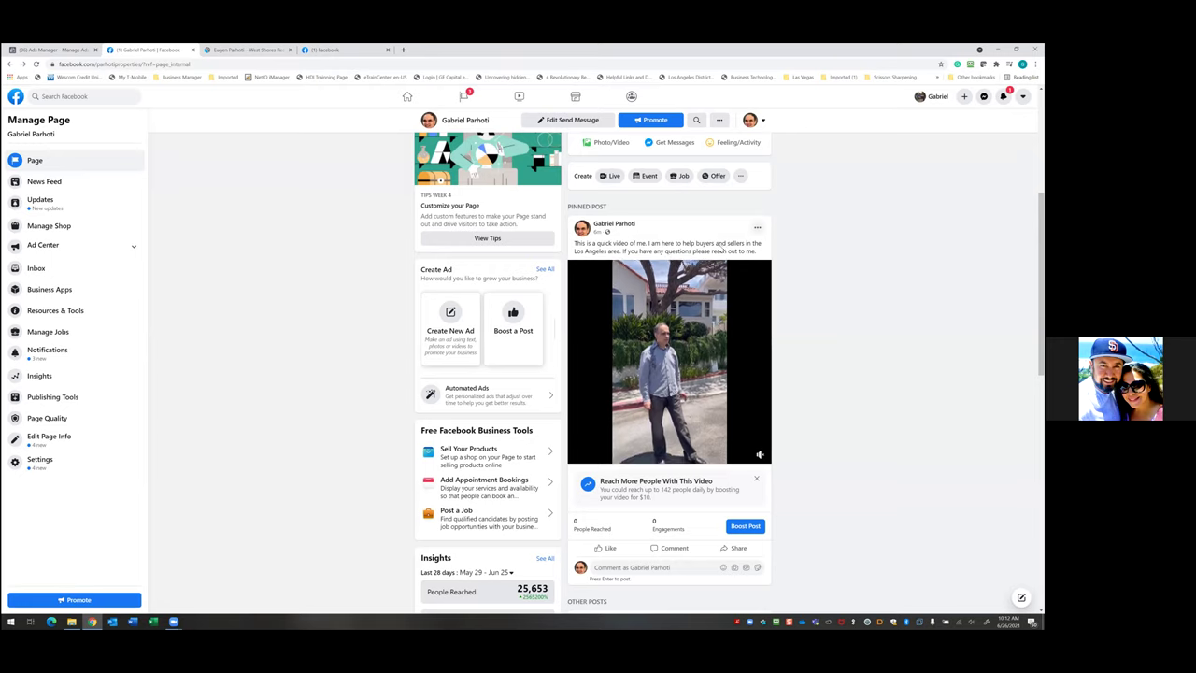
click(757, 227)
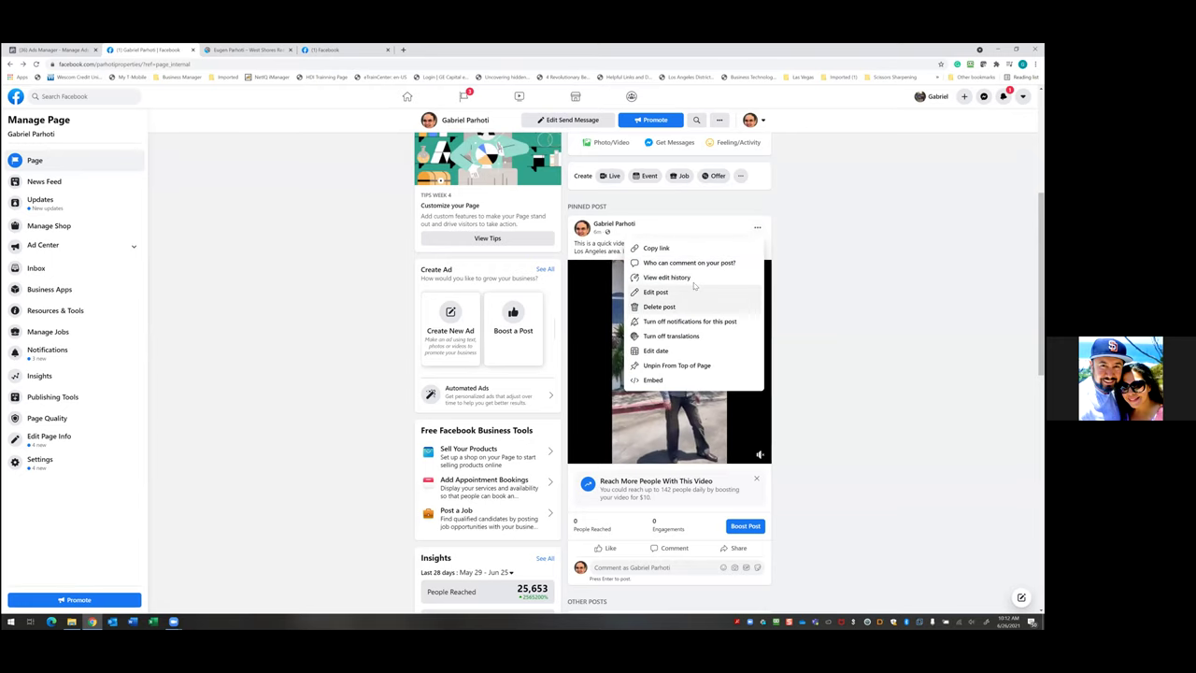
click(665, 292)
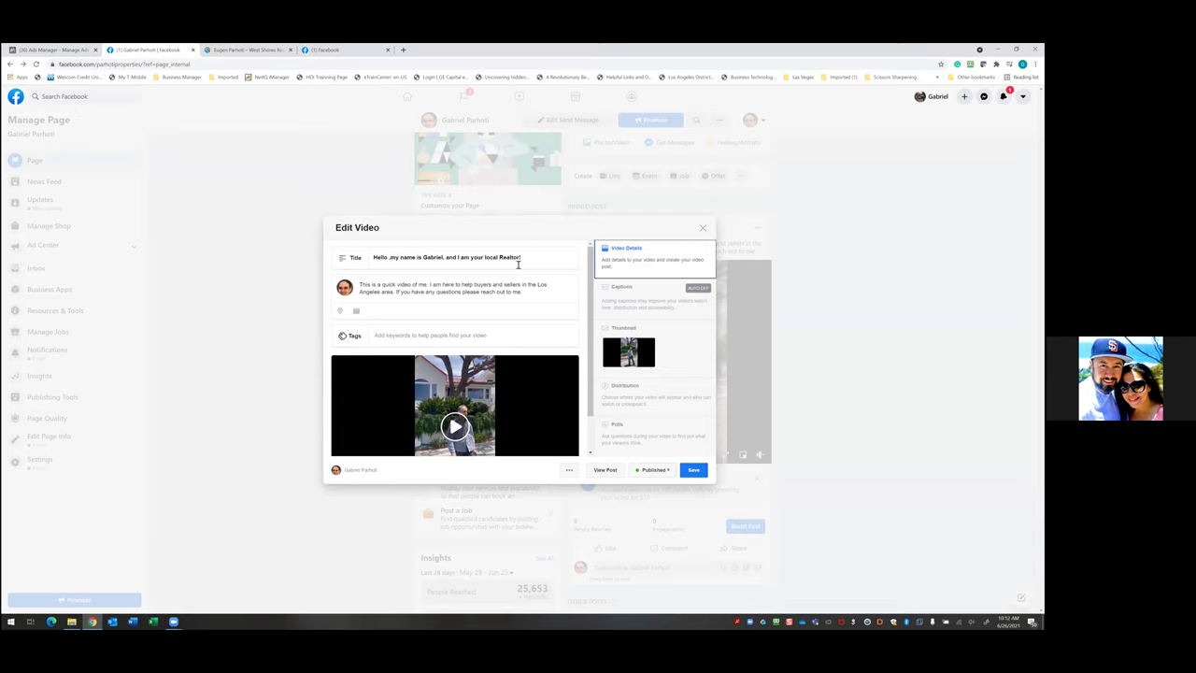
click(419, 256)
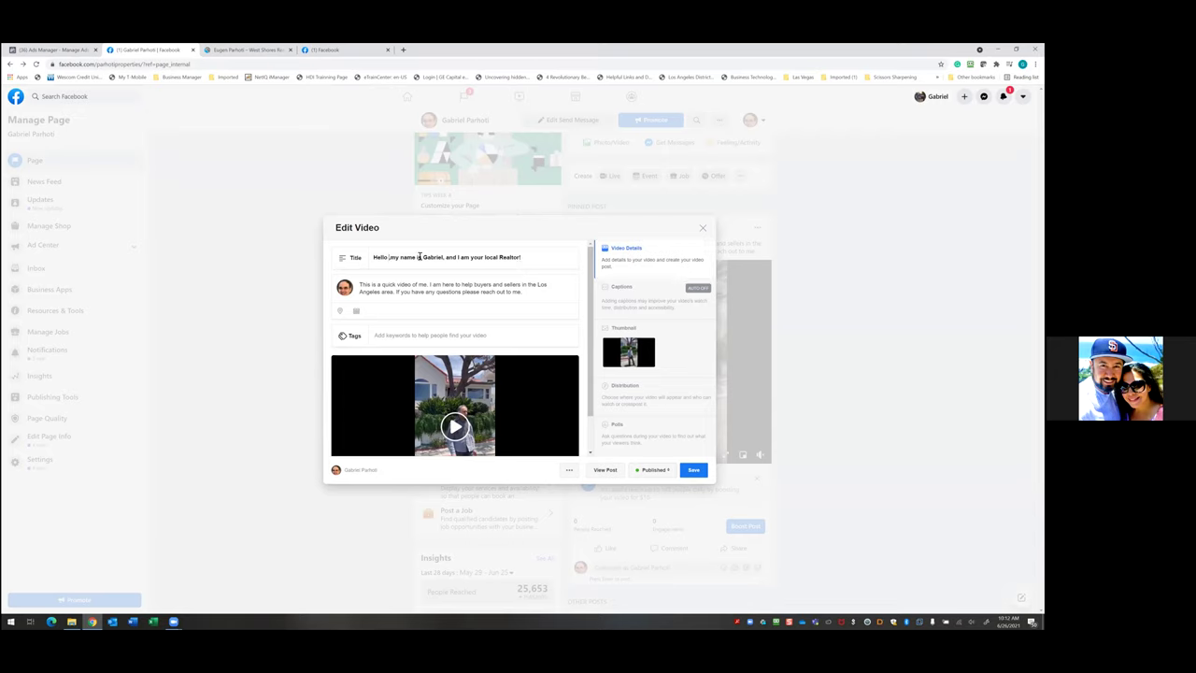
key(BackSpace)
click(692, 471)
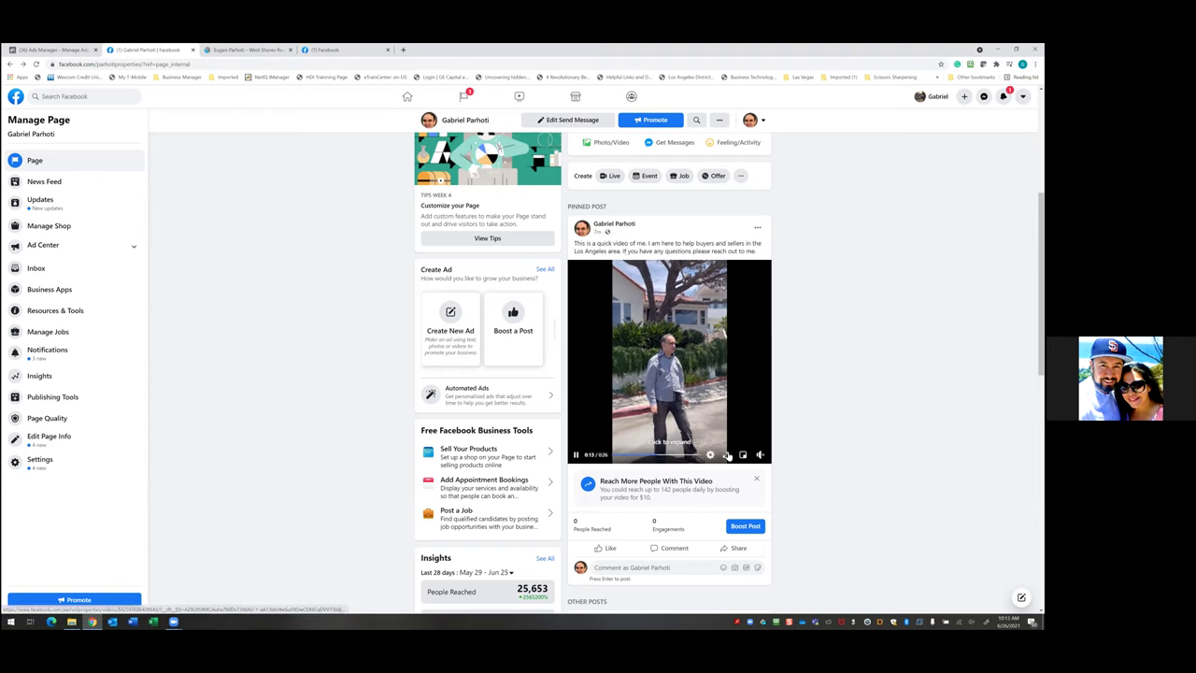
click(677, 455)
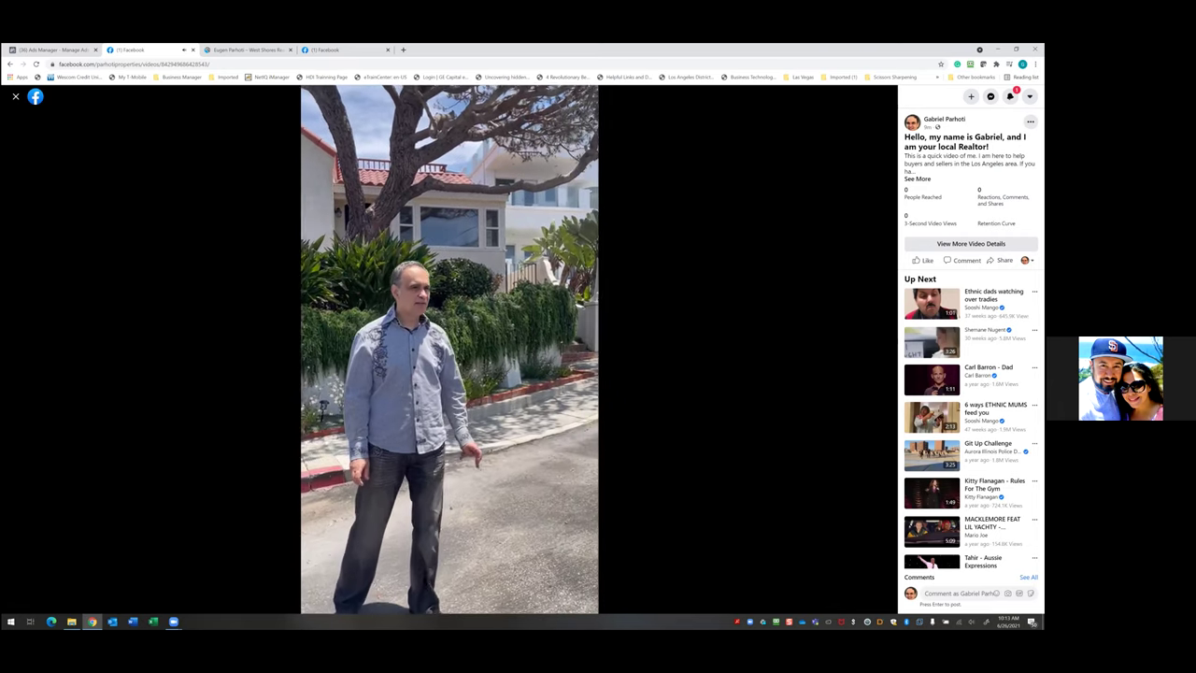
click(14, 99)
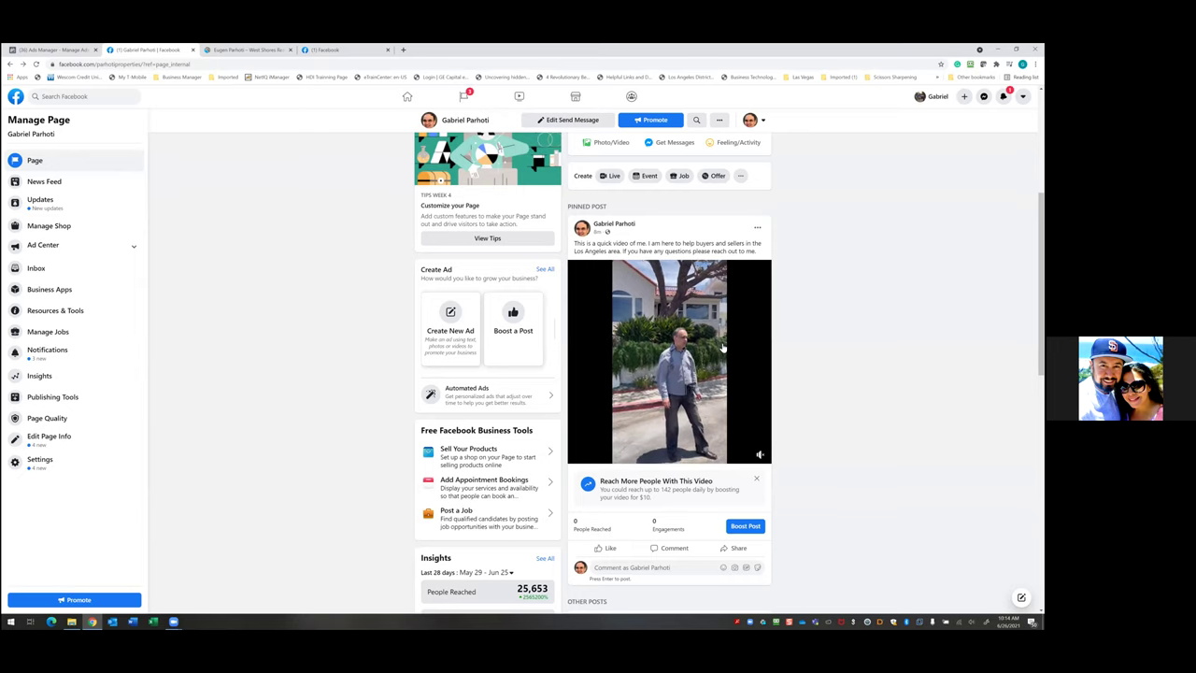
Switch to the campaigns list in Ads Manager.
click(72, 52)
click(149, 50)
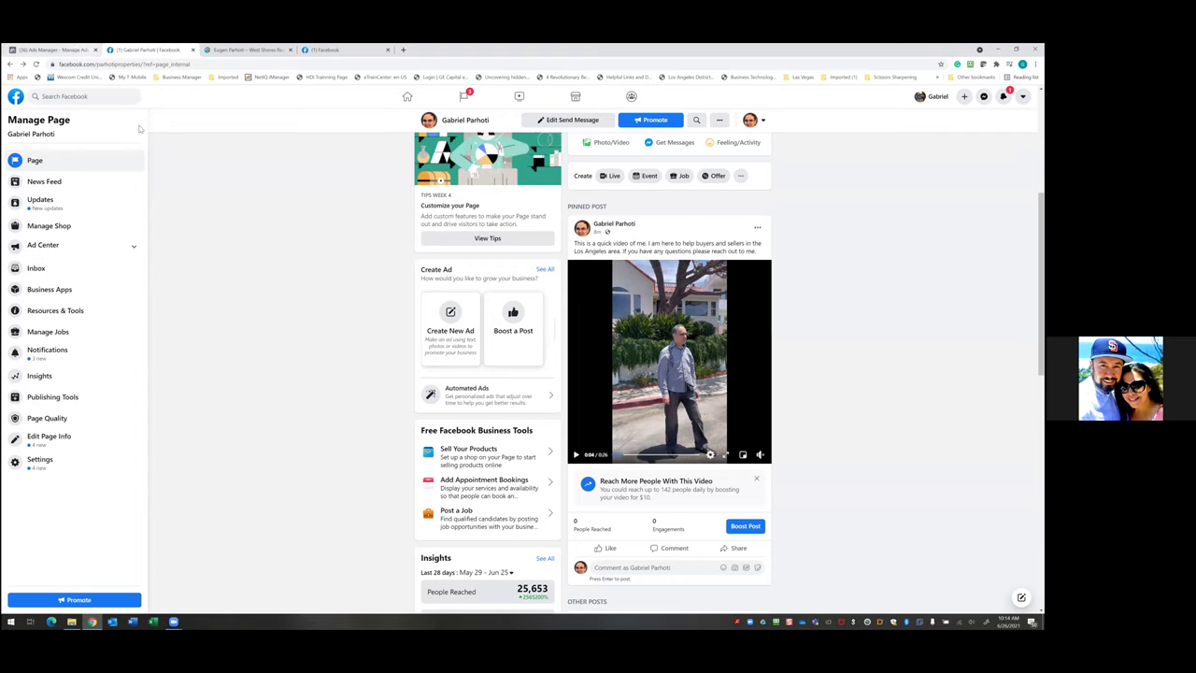
click(75, 49)
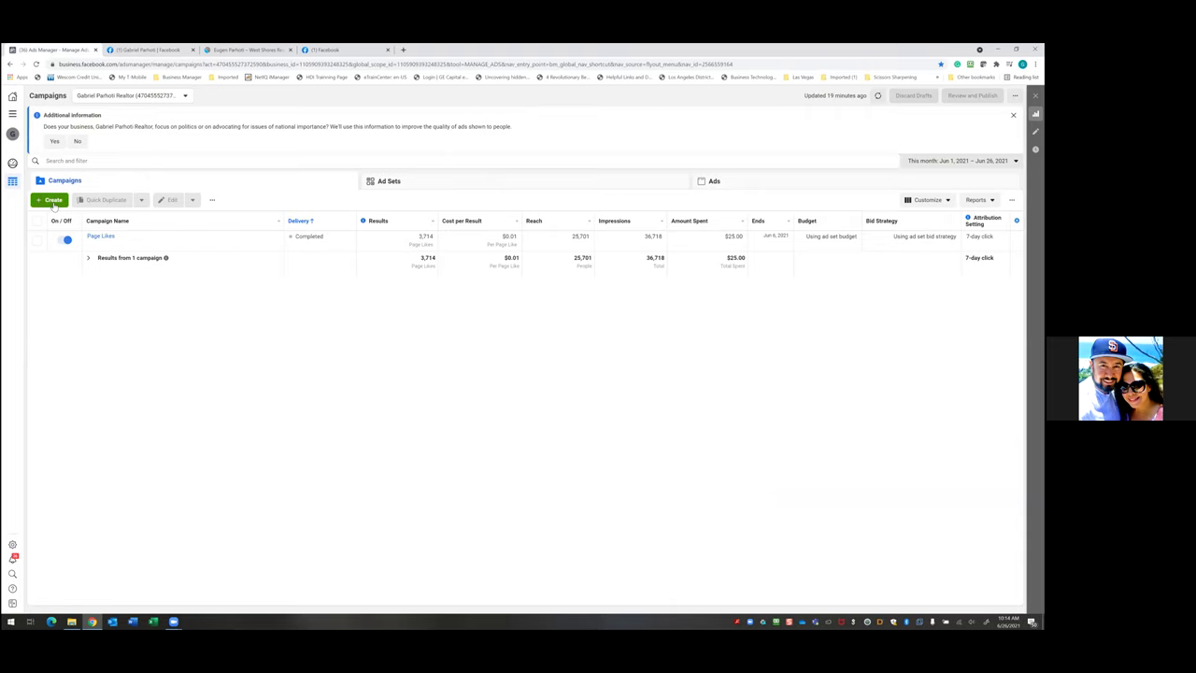
click(53, 202)
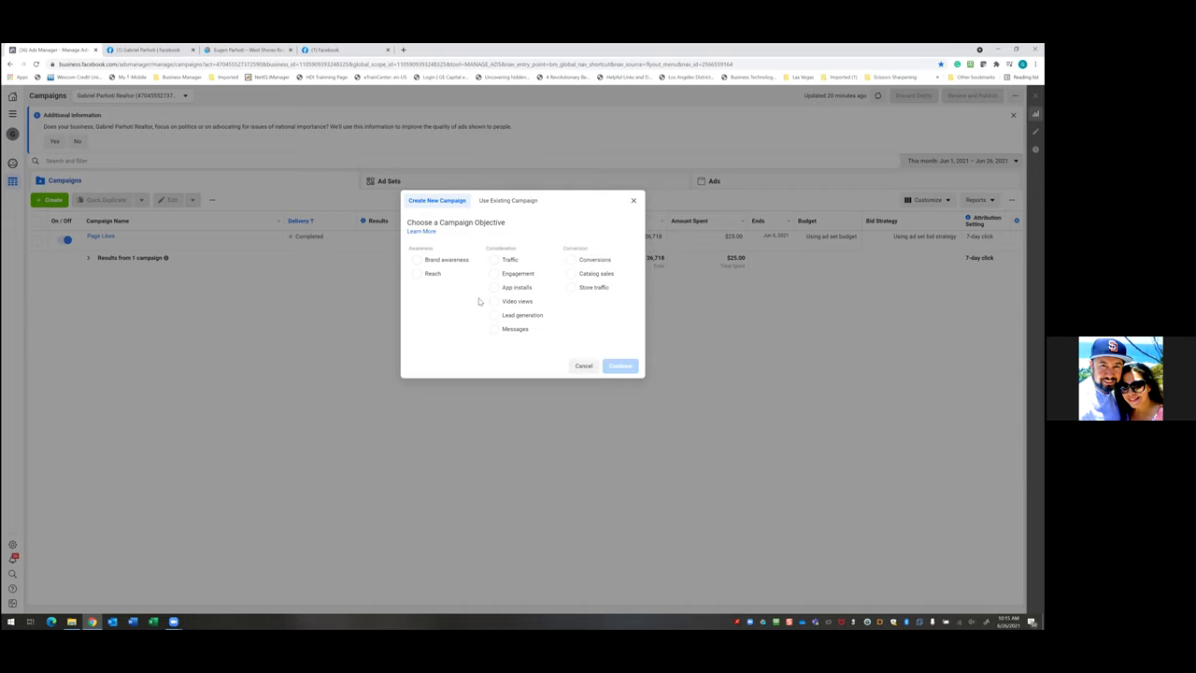
click(519, 301)
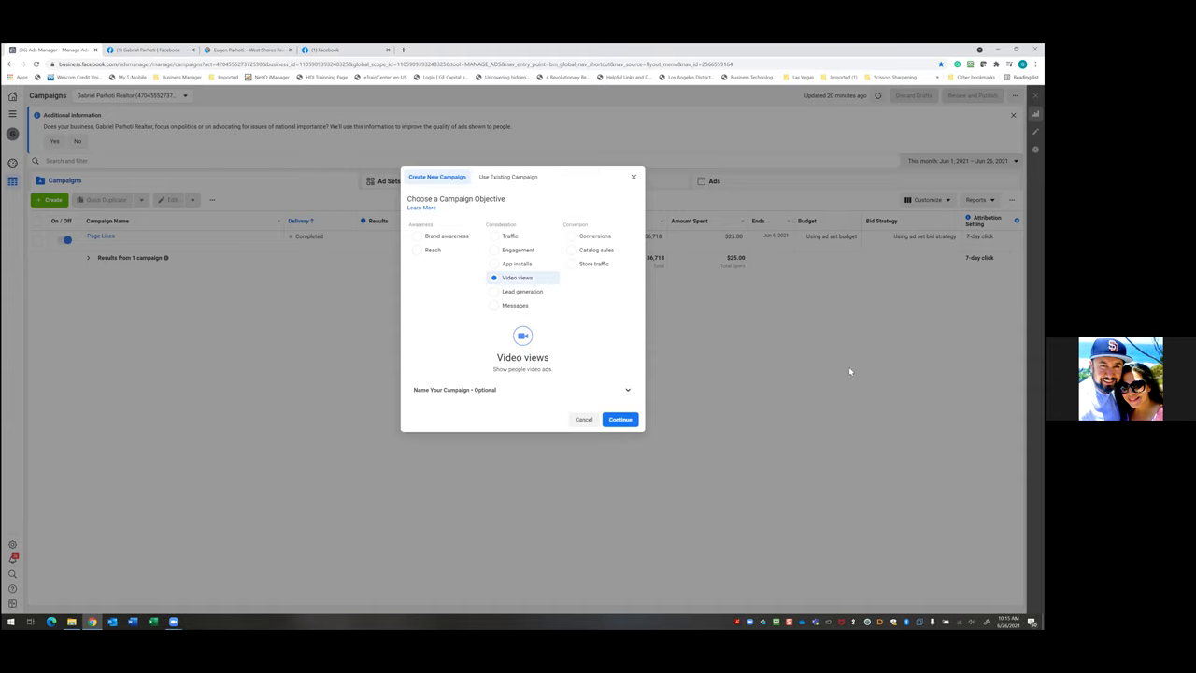
click(625, 422)
click(628, 392)
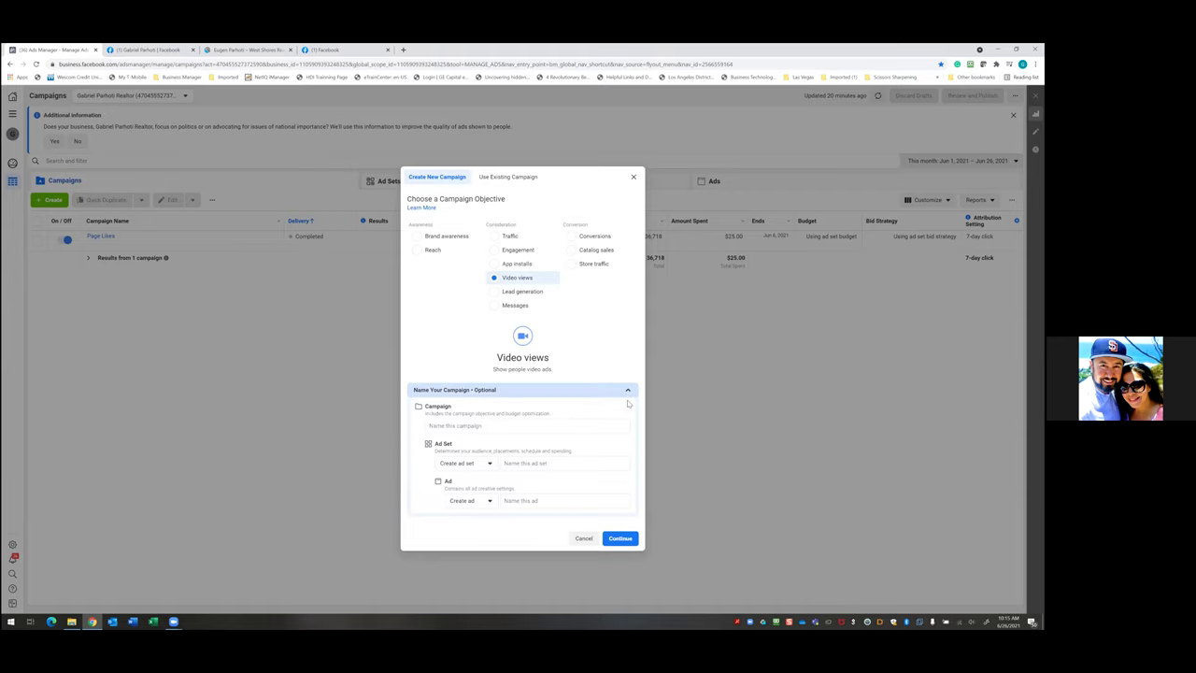
click(583, 539)
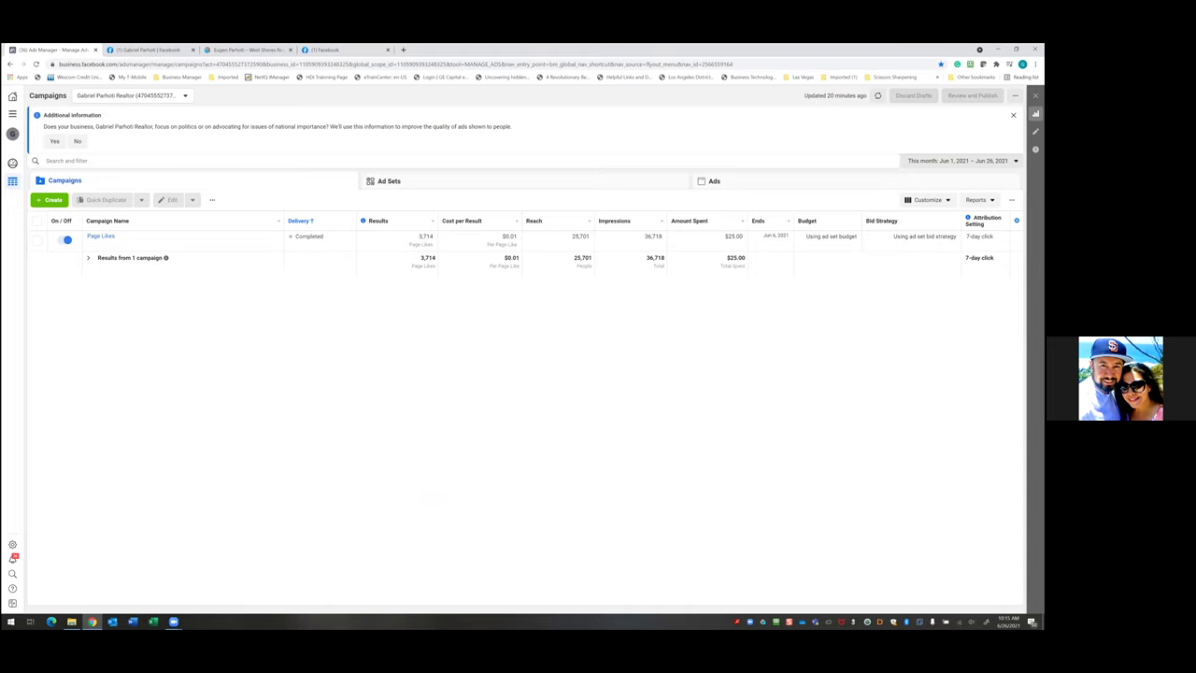
click(55, 200)
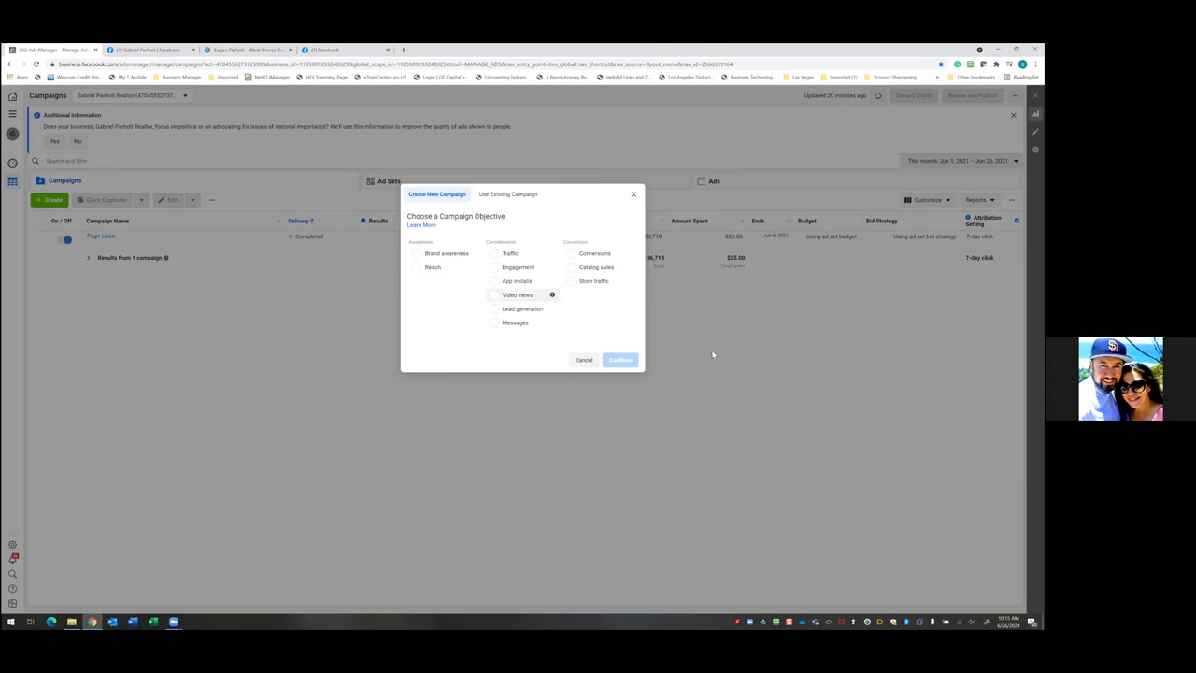
click(515, 295)
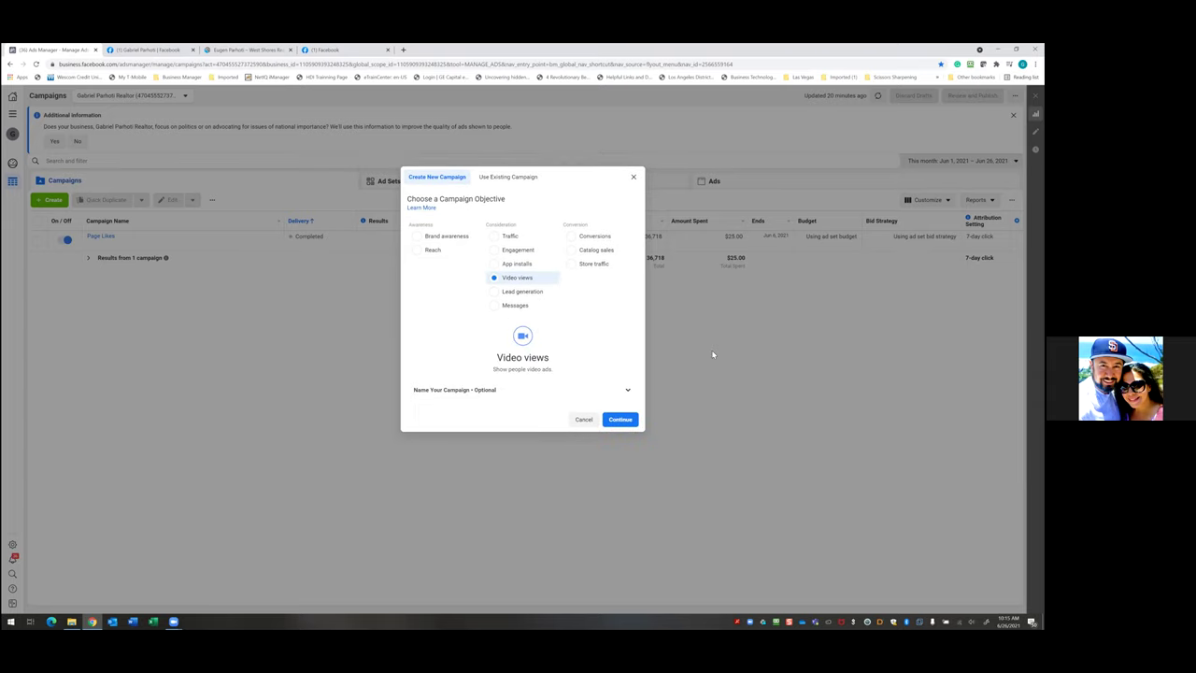
click(629, 391)
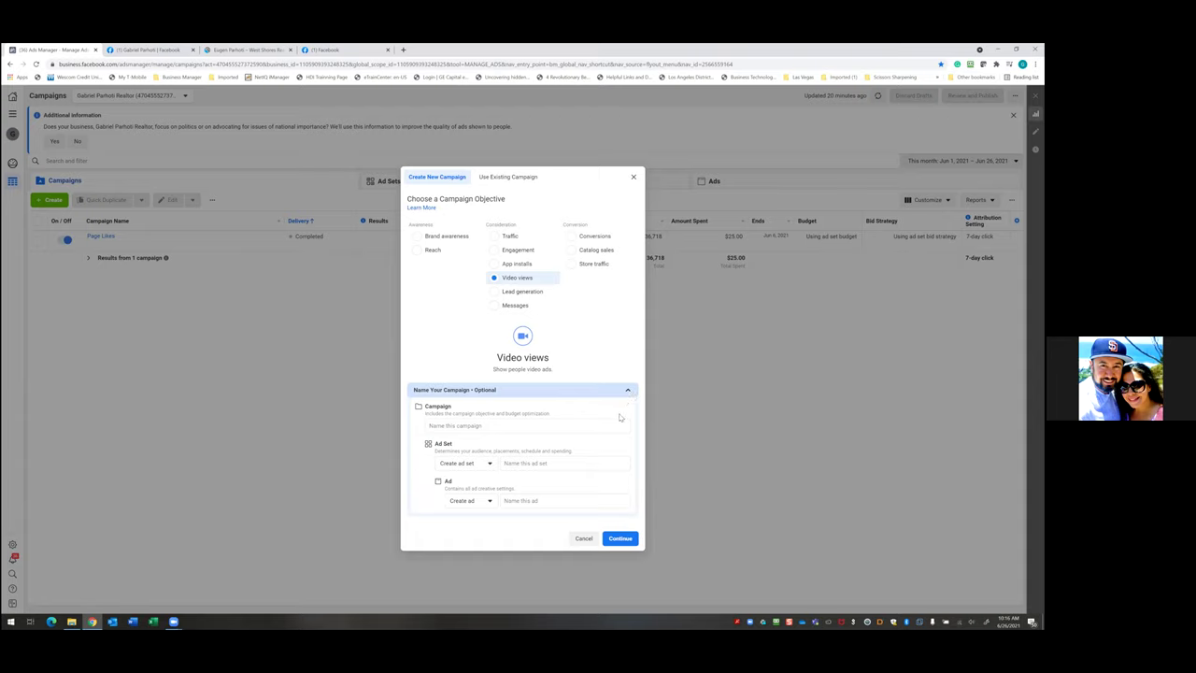
click(627, 390)
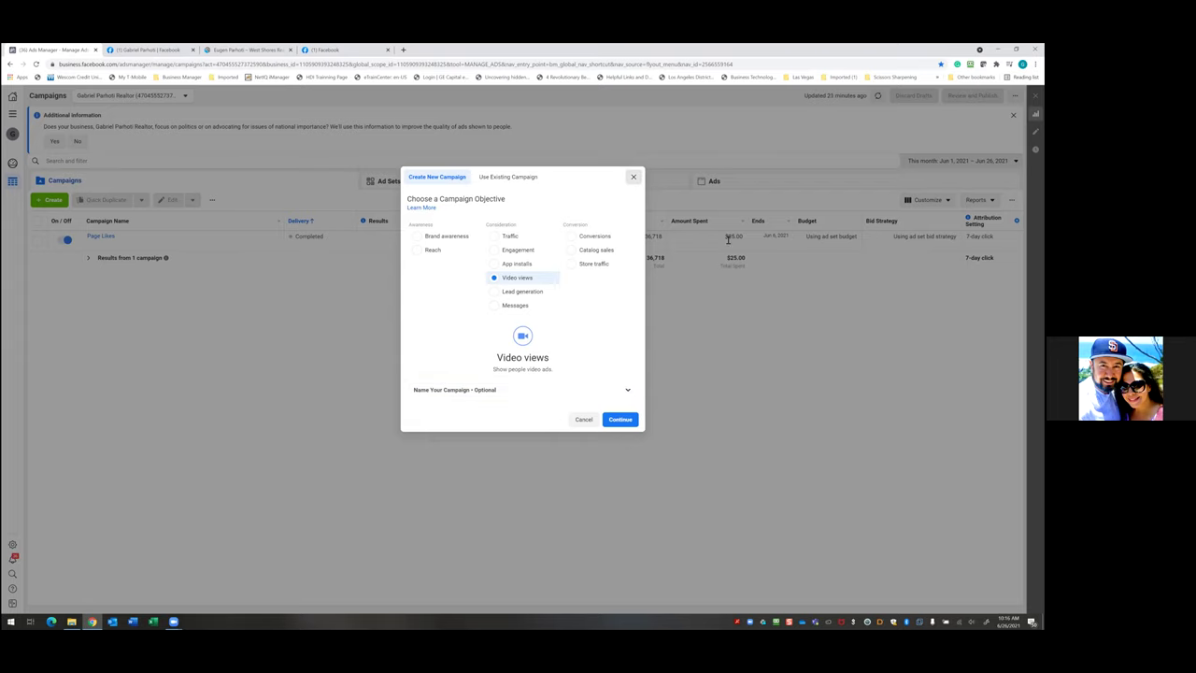
click(632, 178)
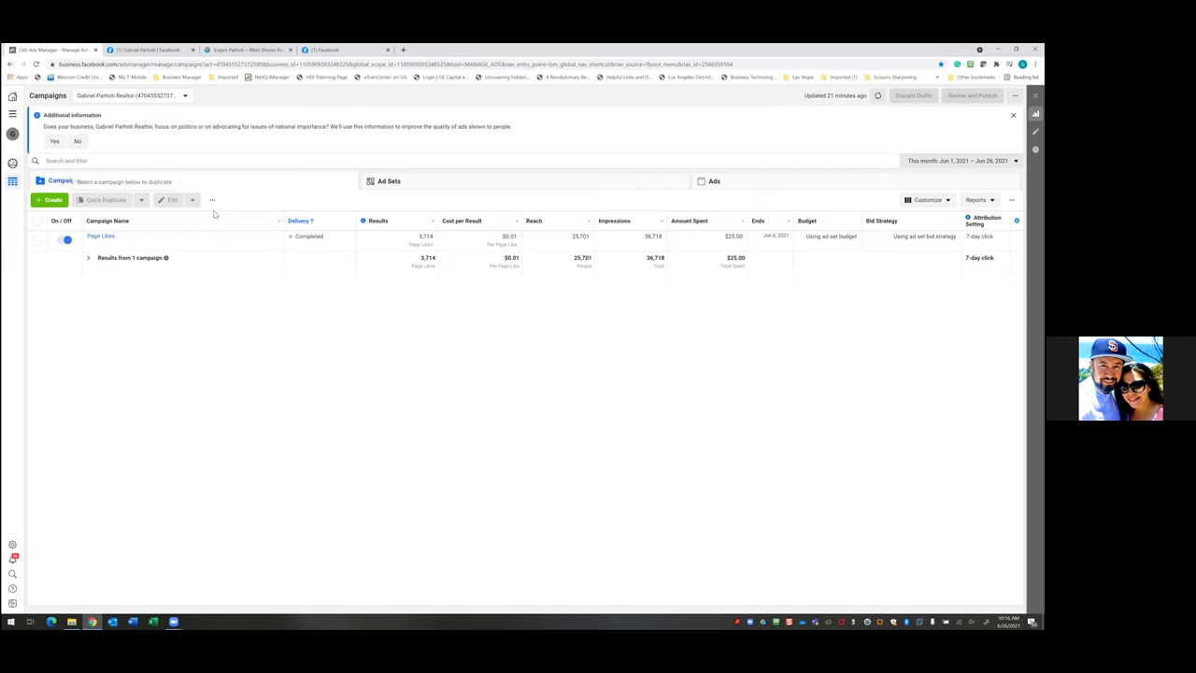
View the ad sets list and the ads list, and return to the campaigns list.
click(421, 191)
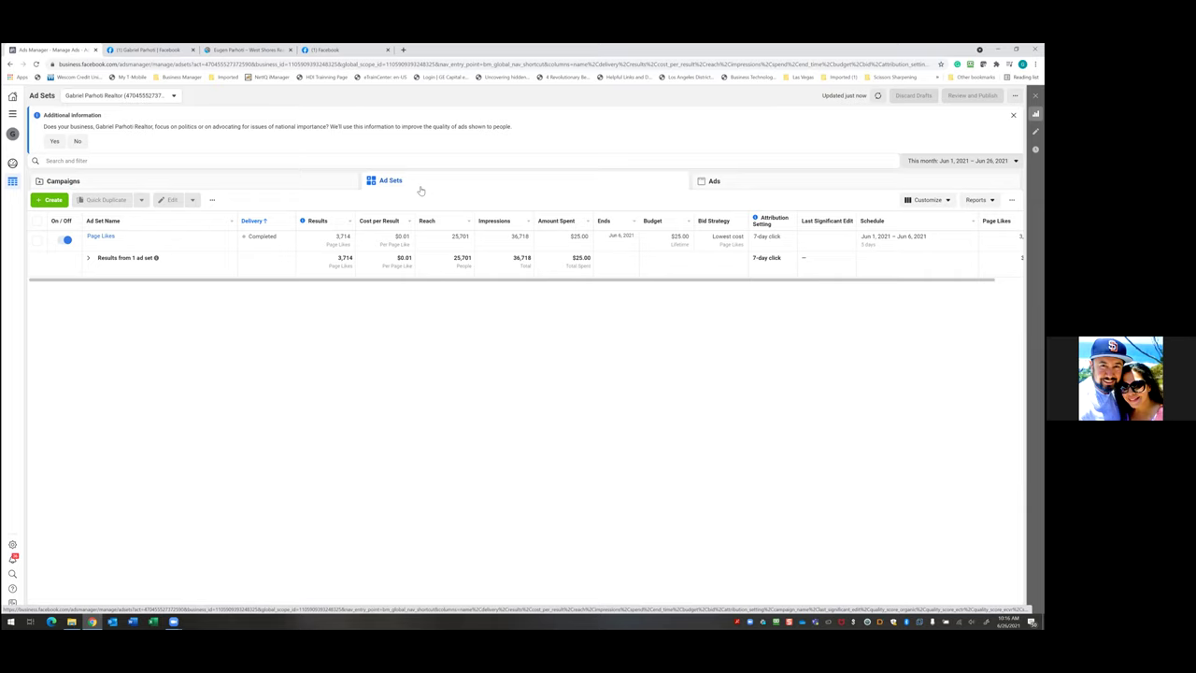
click(799, 186)
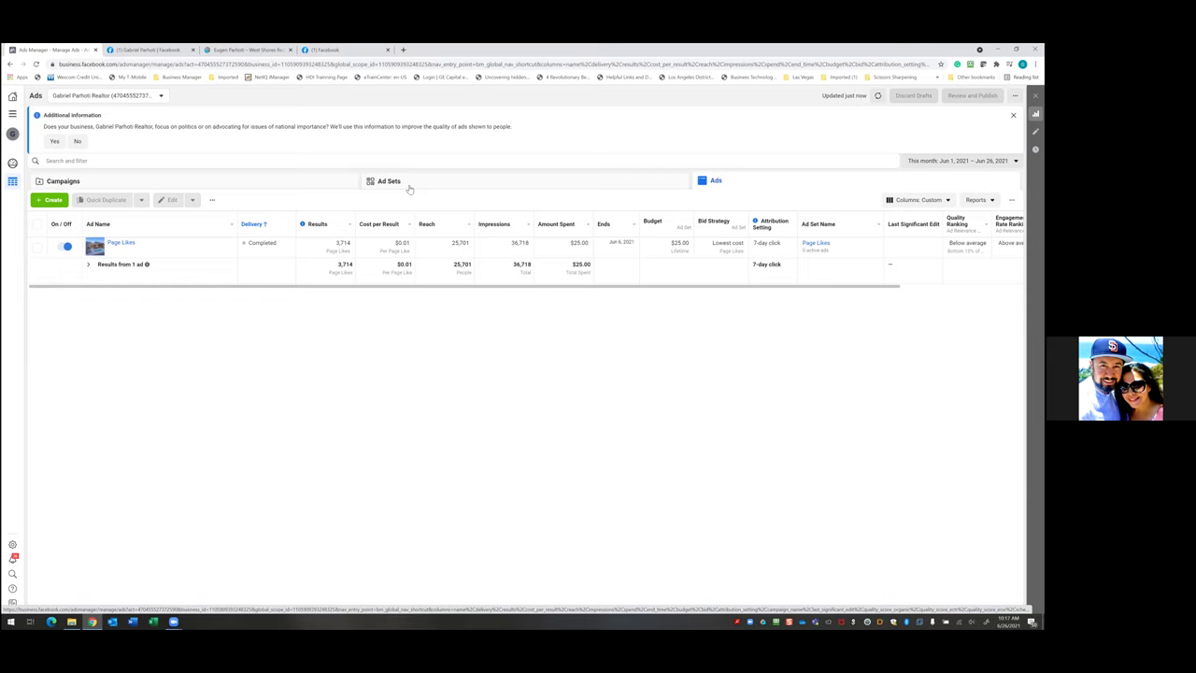
click(291, 187)
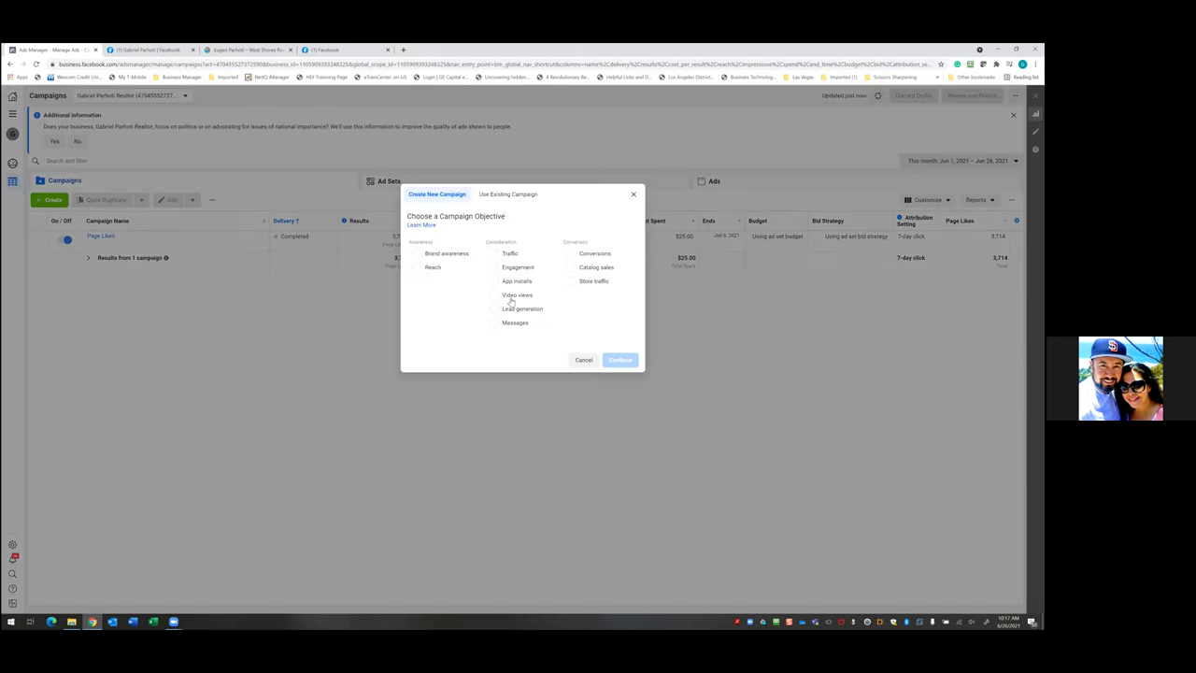
Choose the Video views objective for a new campaign and name it "Intro Video (Video Views)".
click(547, 295)
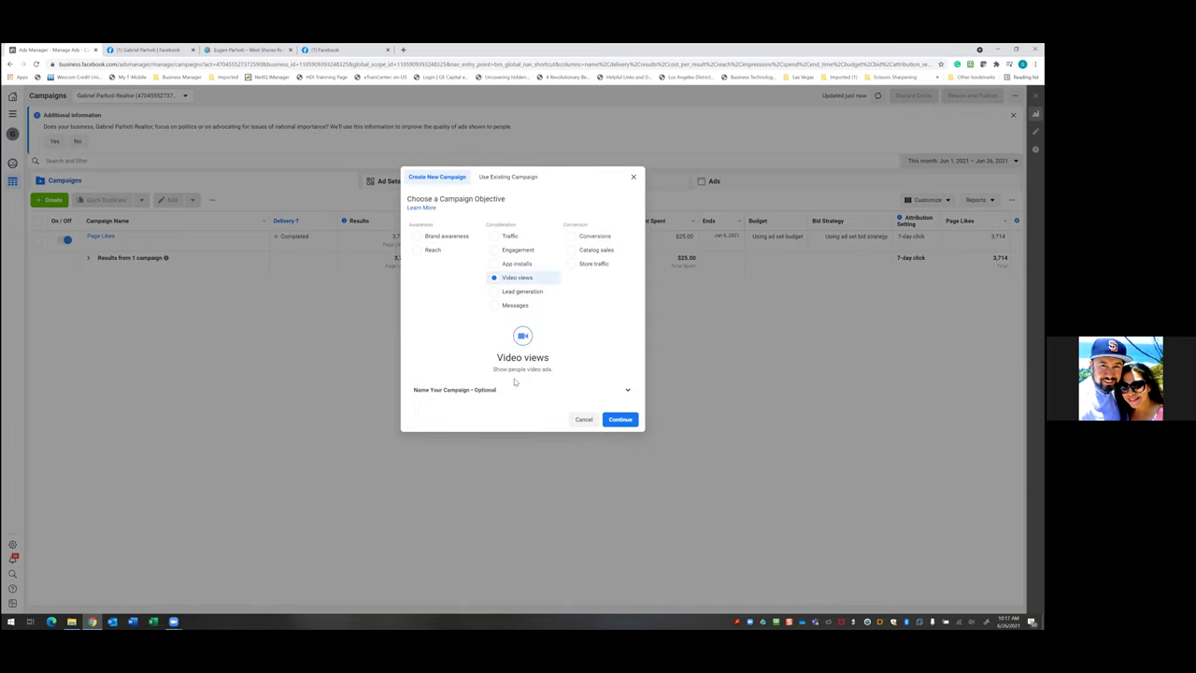
click(626, 391)
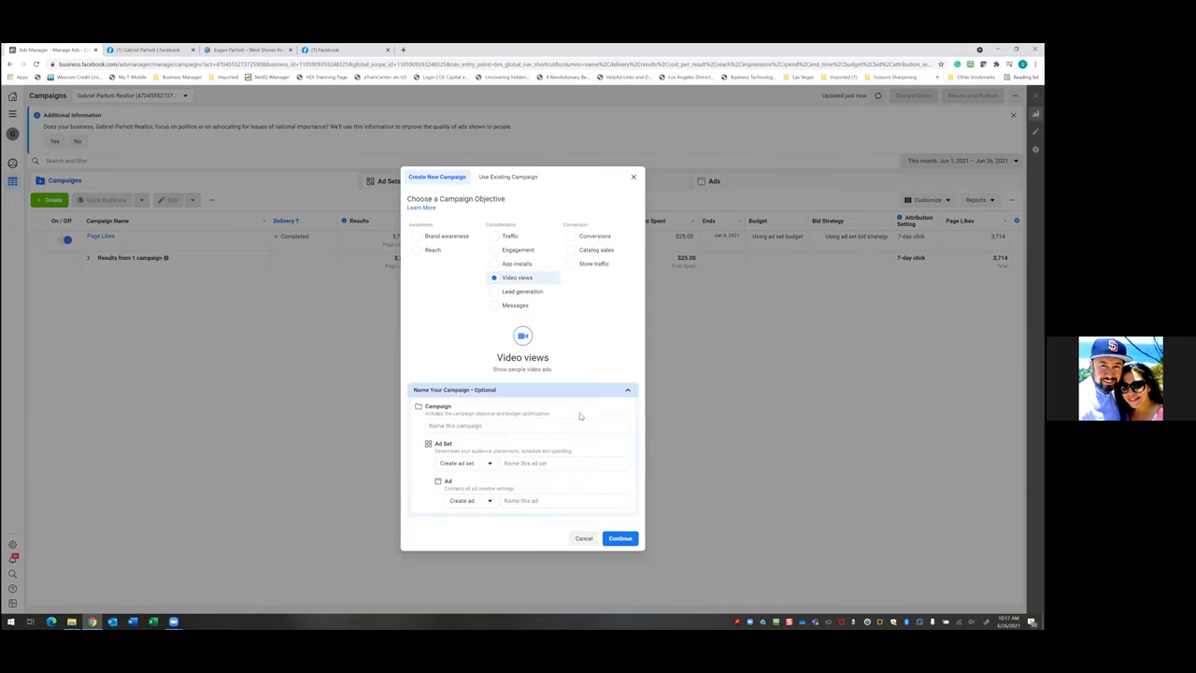
click(559, 423)
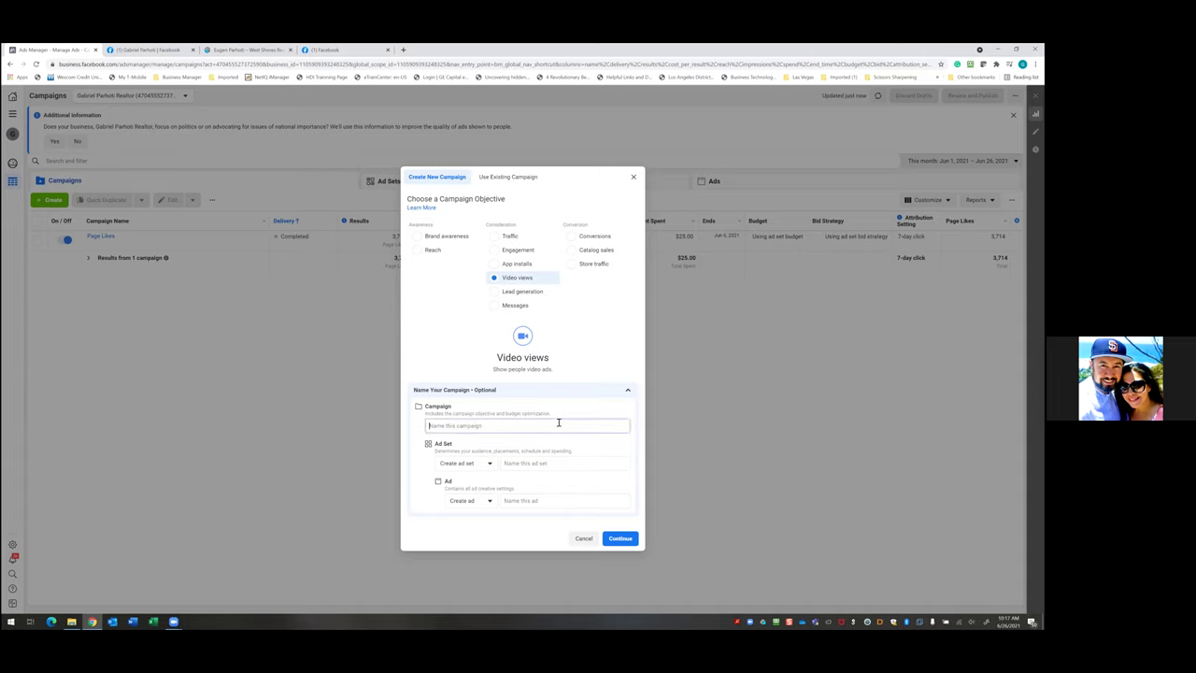
text(lo)
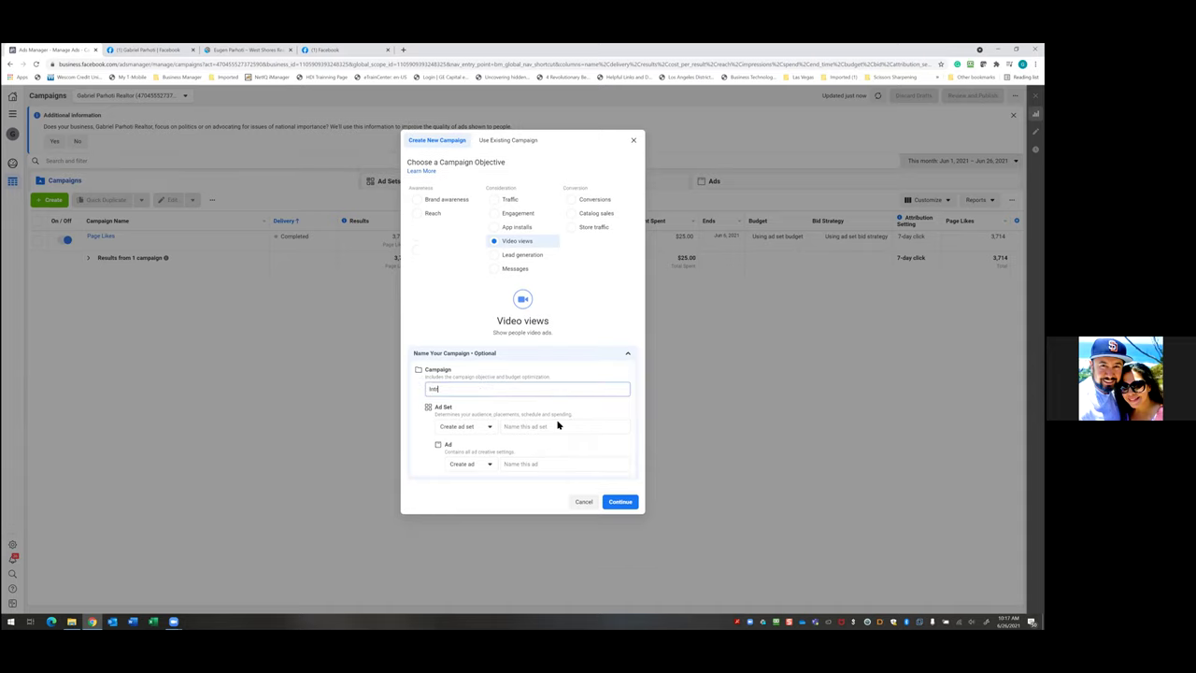
text(tro Video)
text(ideo Views))
click(461, 390)
key(BackSpace)
text(()
Keep the option to create an ad set and name it "Culver City, Marina Del Rey".
click(489, 426)
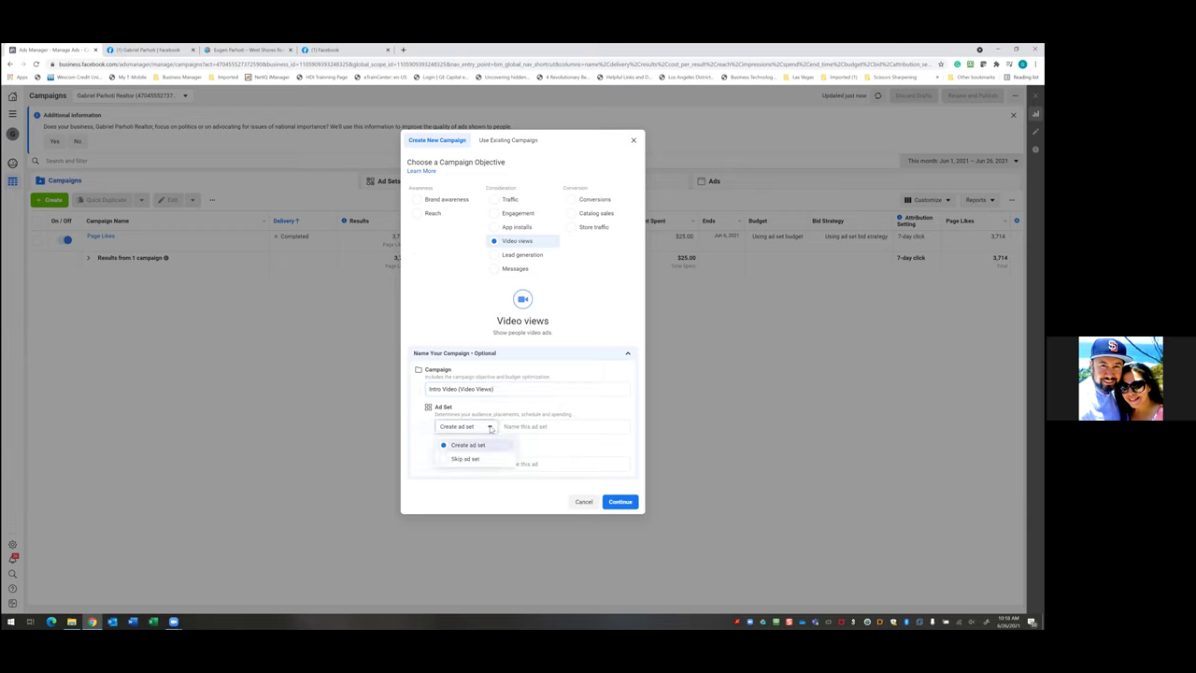
click(490, 427)
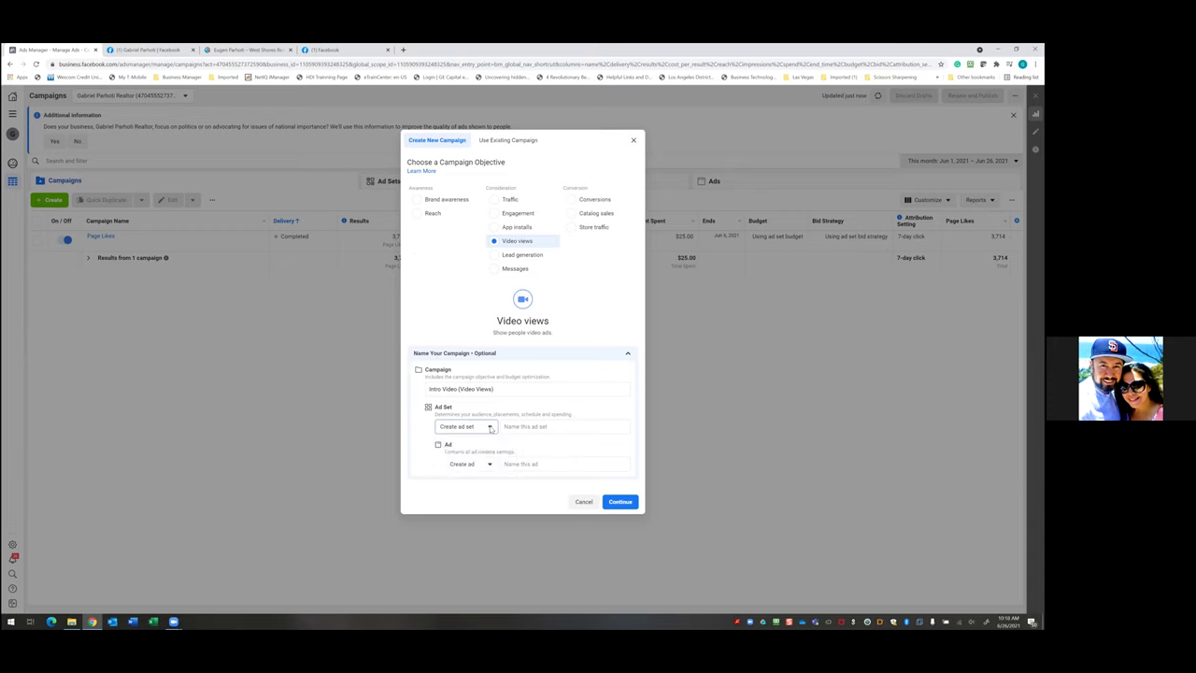
click(508, 427)
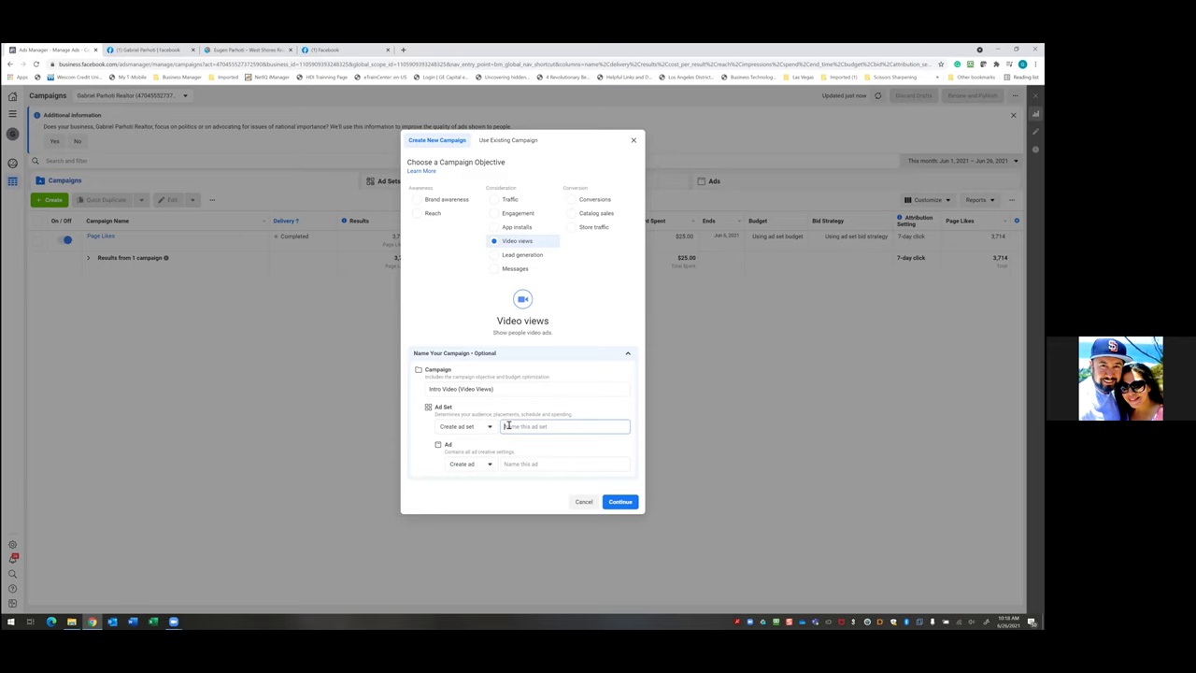
text(Culver City, Marina Del Re)
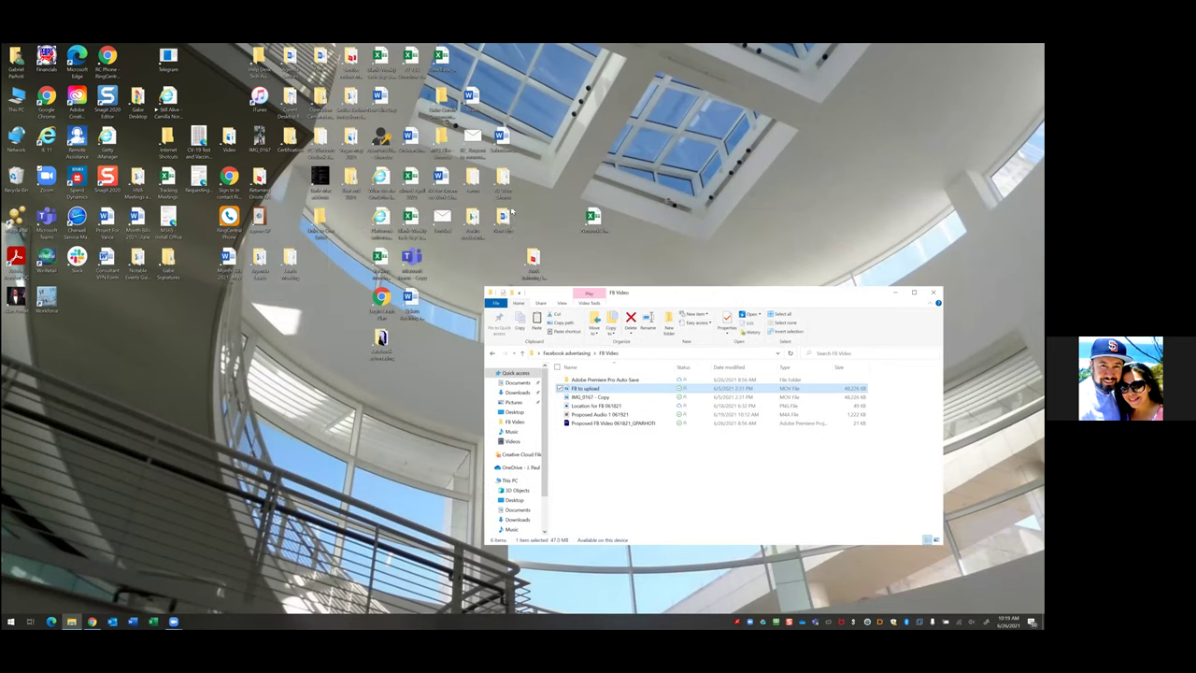
Open the Farms folder on the desktop to check its files, and return to the campaign dialog in Chrome.
click(472, 183)
double_click(472, 183)
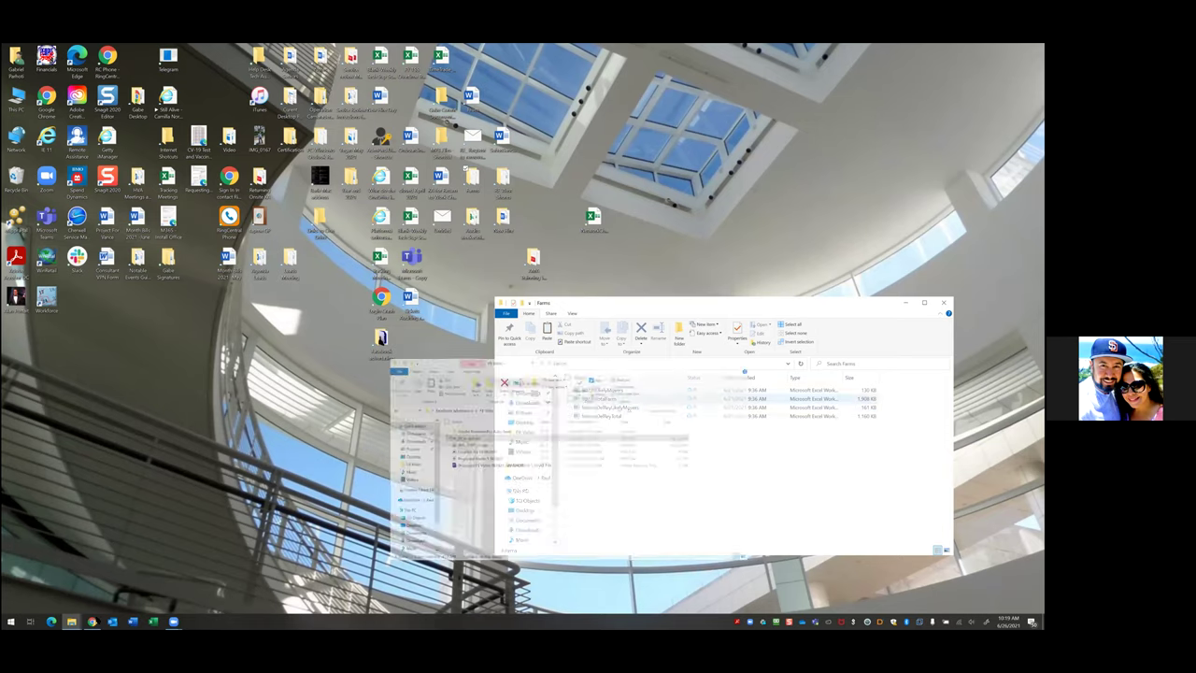
click(93, 620)
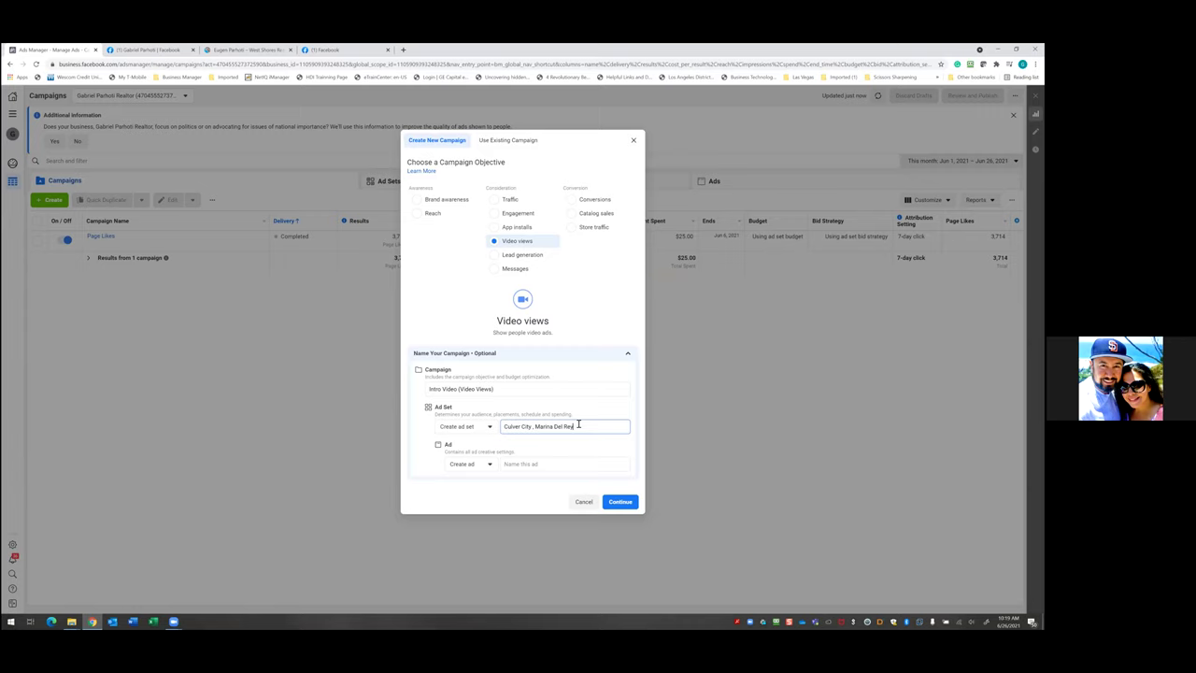
Replace the ad set name with "Culver City".
key(BackSpace)
key(BackSpace)
key(BackSpace)
key(BackSpace)
key(BackSpace)
text(Culver Cit)
Name the ad "Intro Video" and continue to the draft campaign's settings.
click(530, 465)
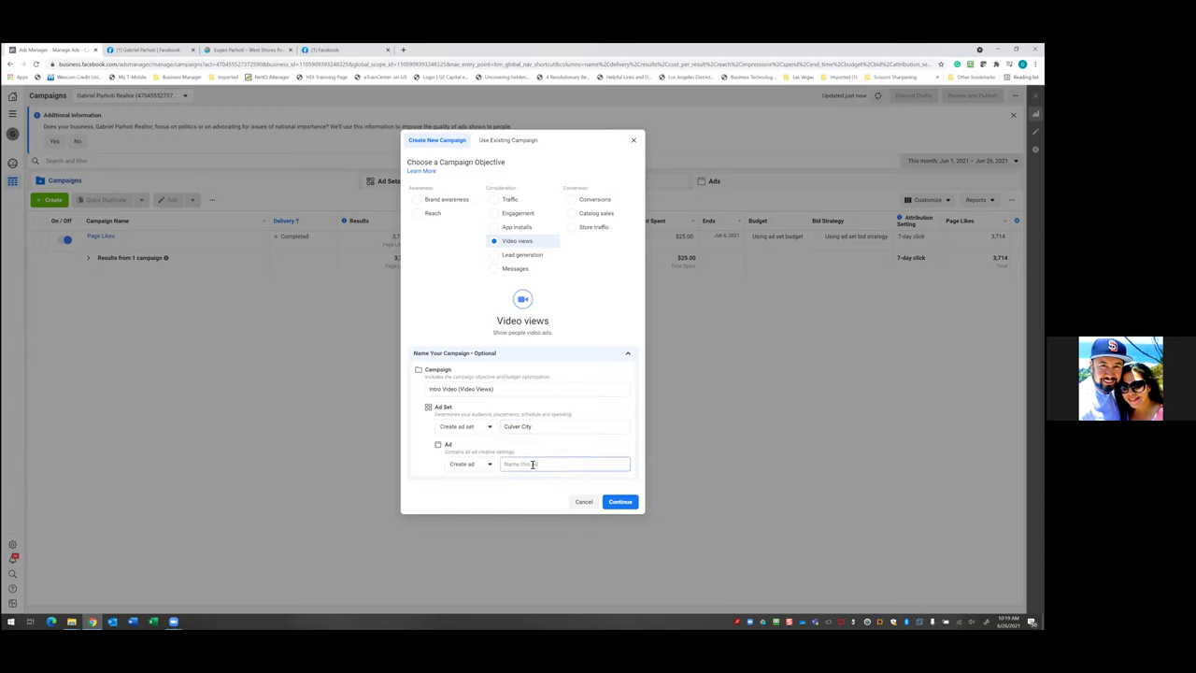
text(Intro Video)
click(622, 507)
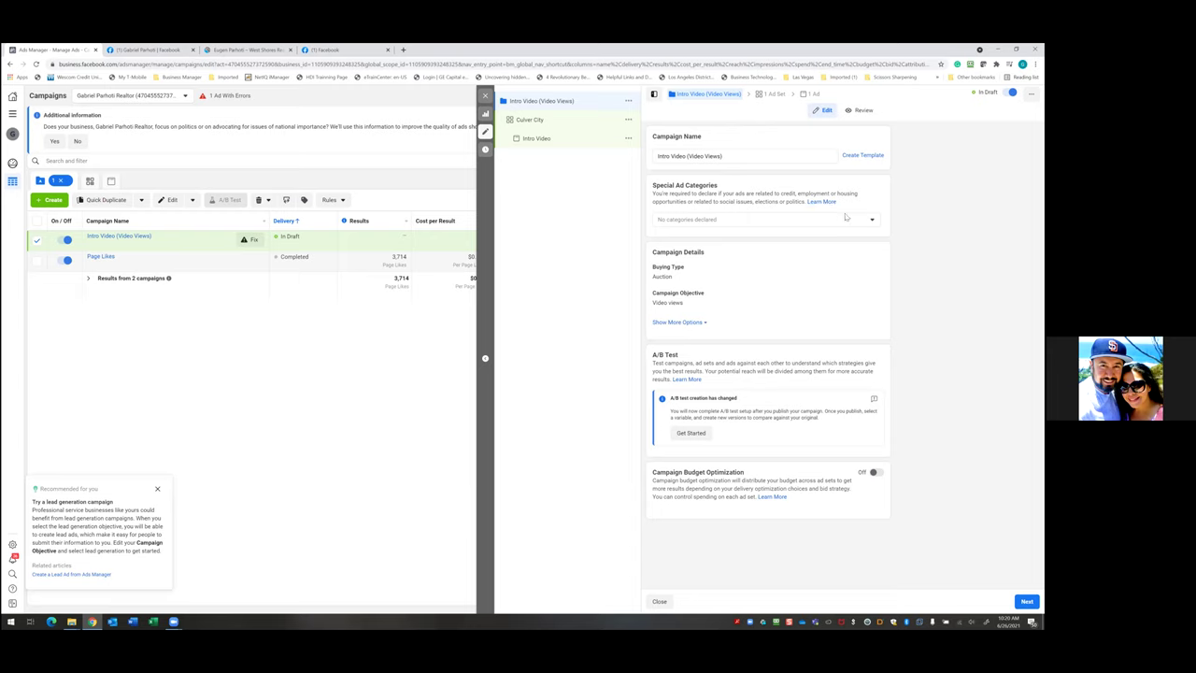
Declare Housing as the campaign's special ad category, proceed to the ad set settings and dismiss the help tip.
click(871, 223)
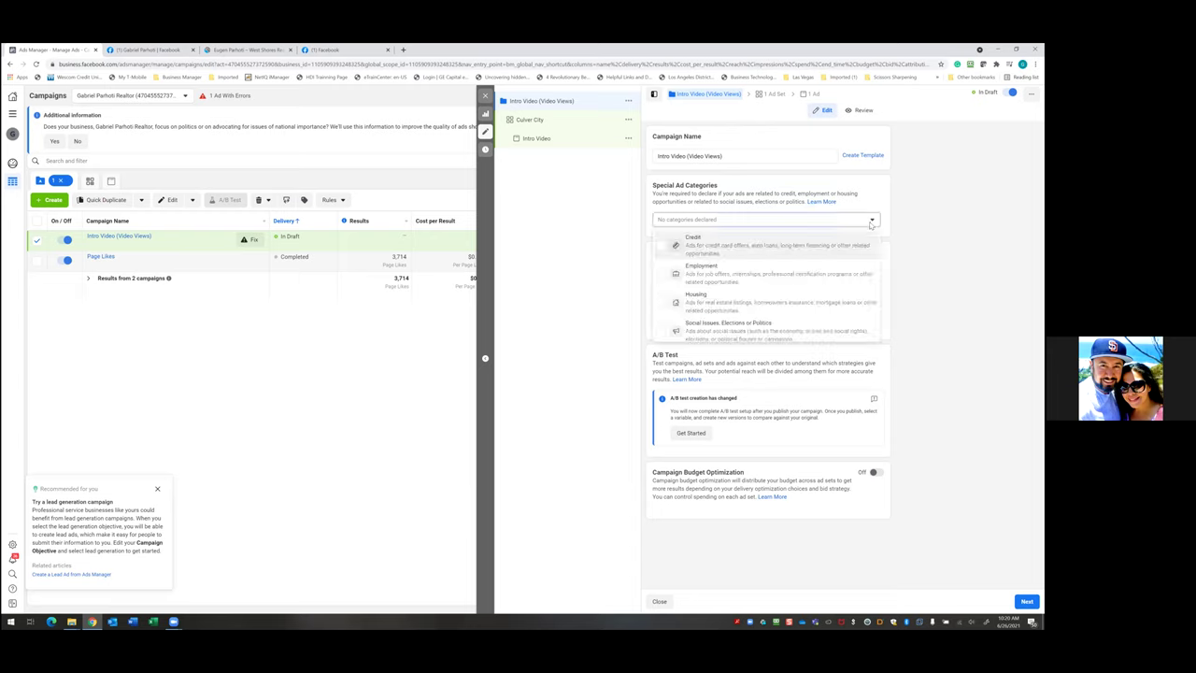
click(661, 305)
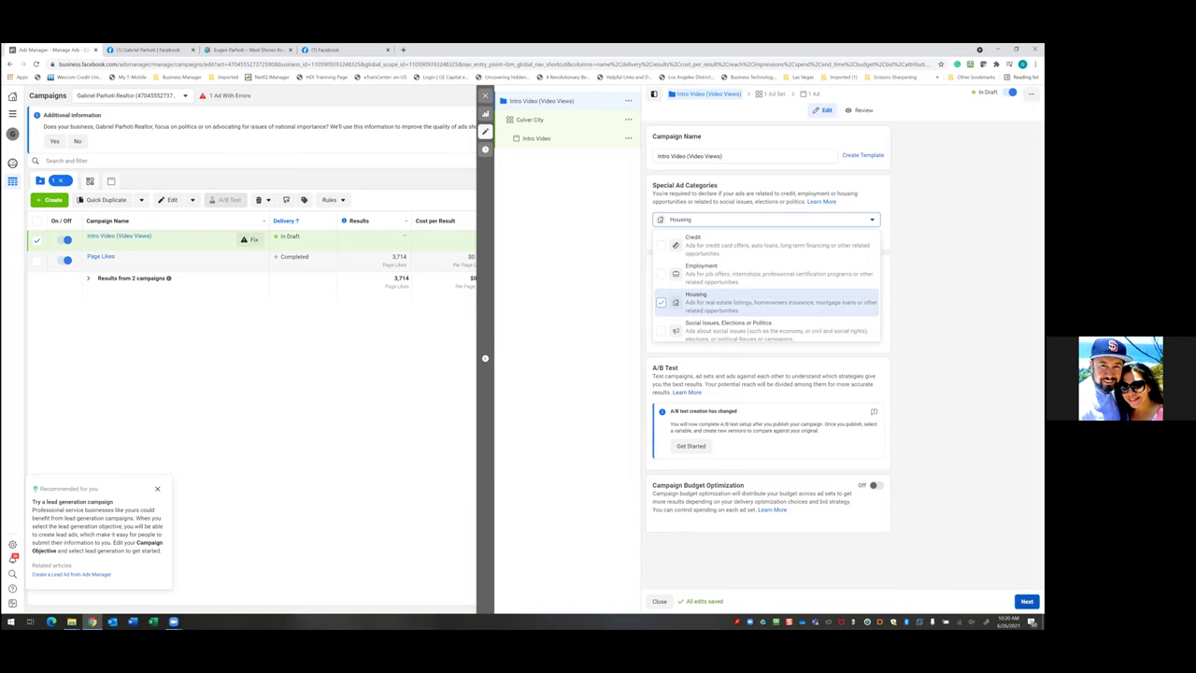
click(1026, 601)
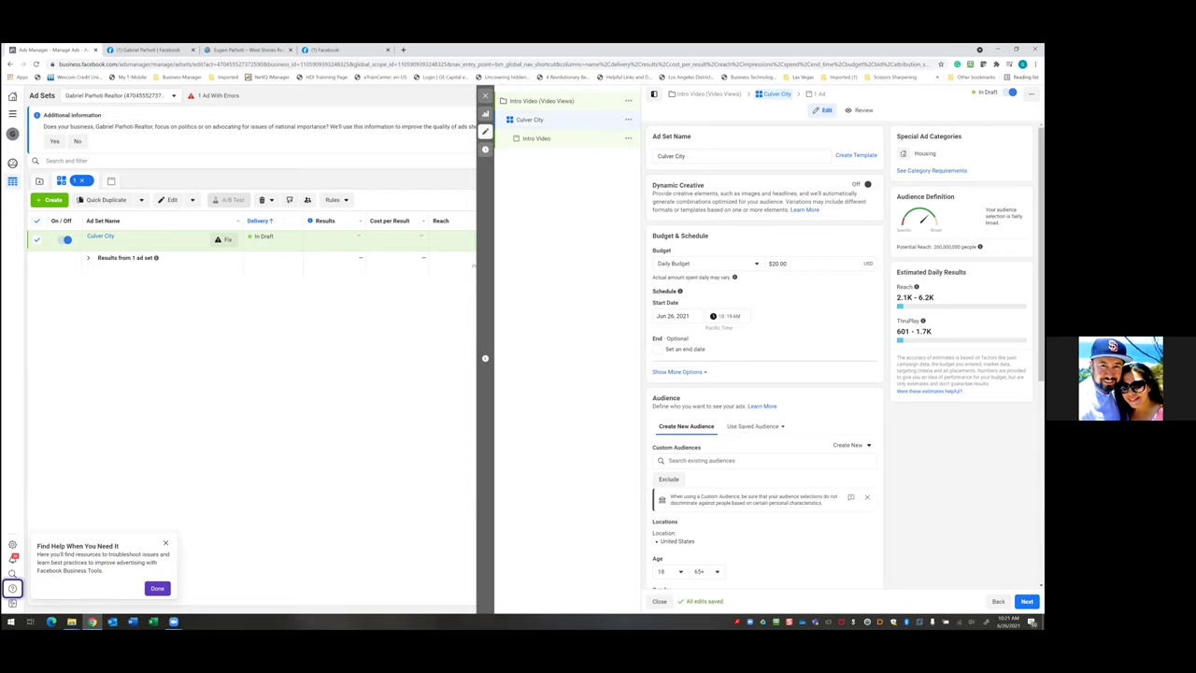
click(166, 544)
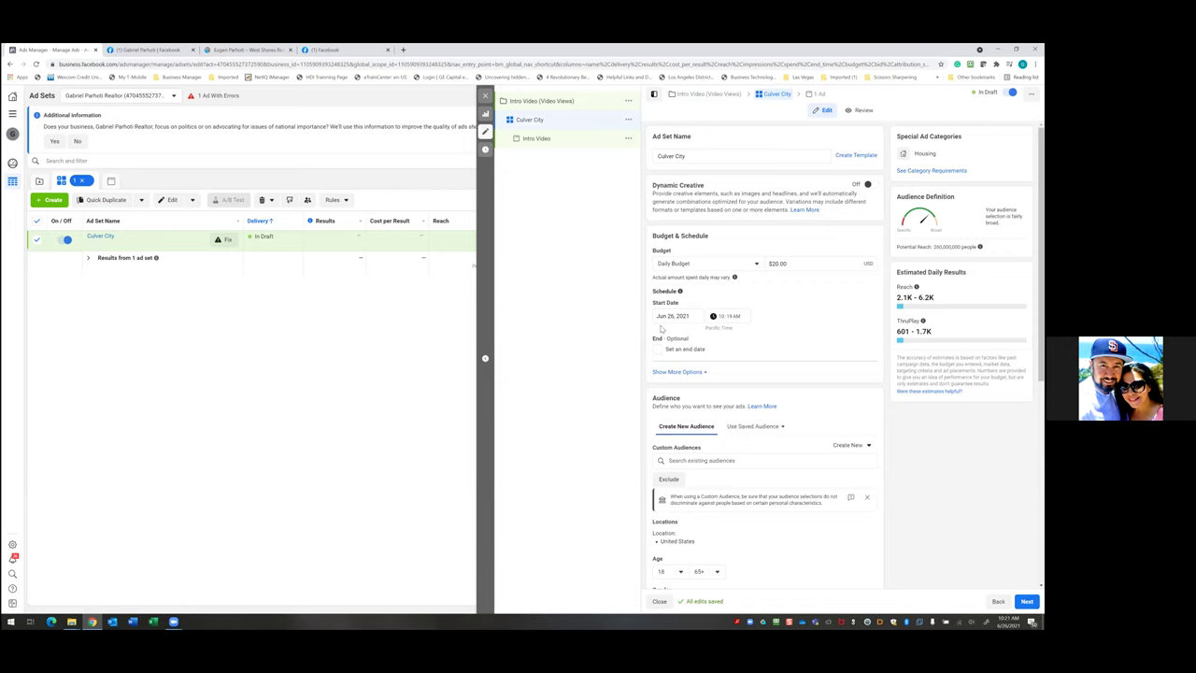
Set the Culver City ad set's daily budget to $5.00.
click(781, 265)
key(BackSpace)
text(5)
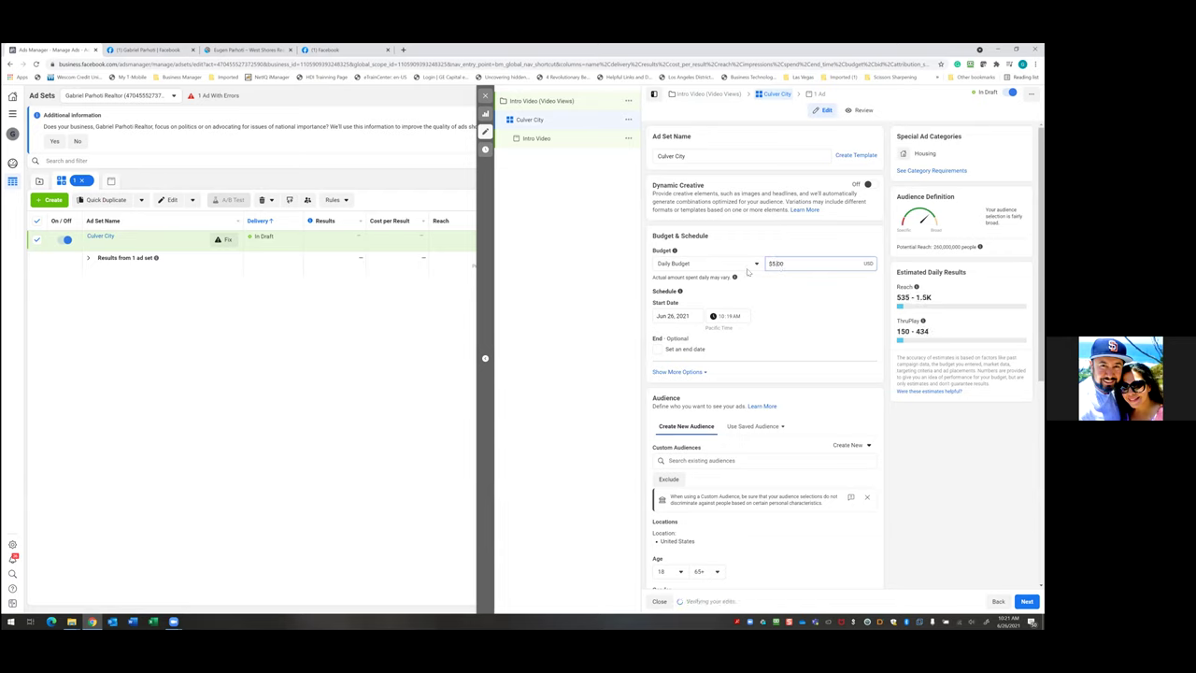
text(.)
Switch the Culver City ad set to a lifetime budget and set the amount to $50.00.
click(756, 265)
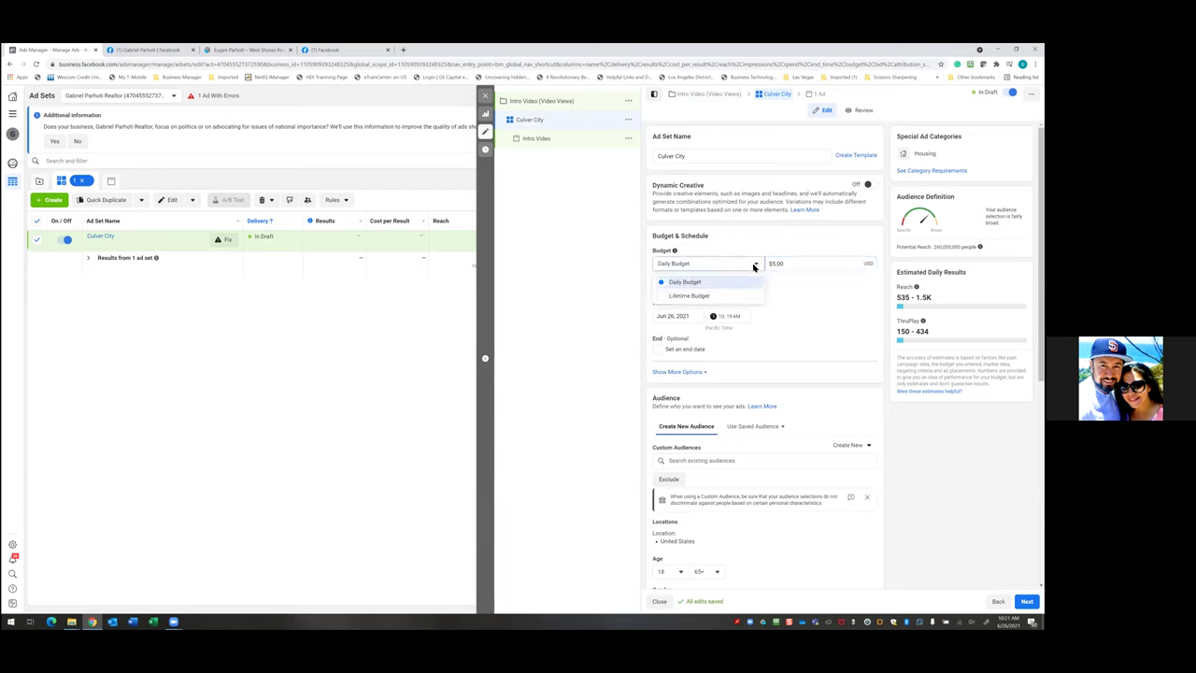
click(690, 296)
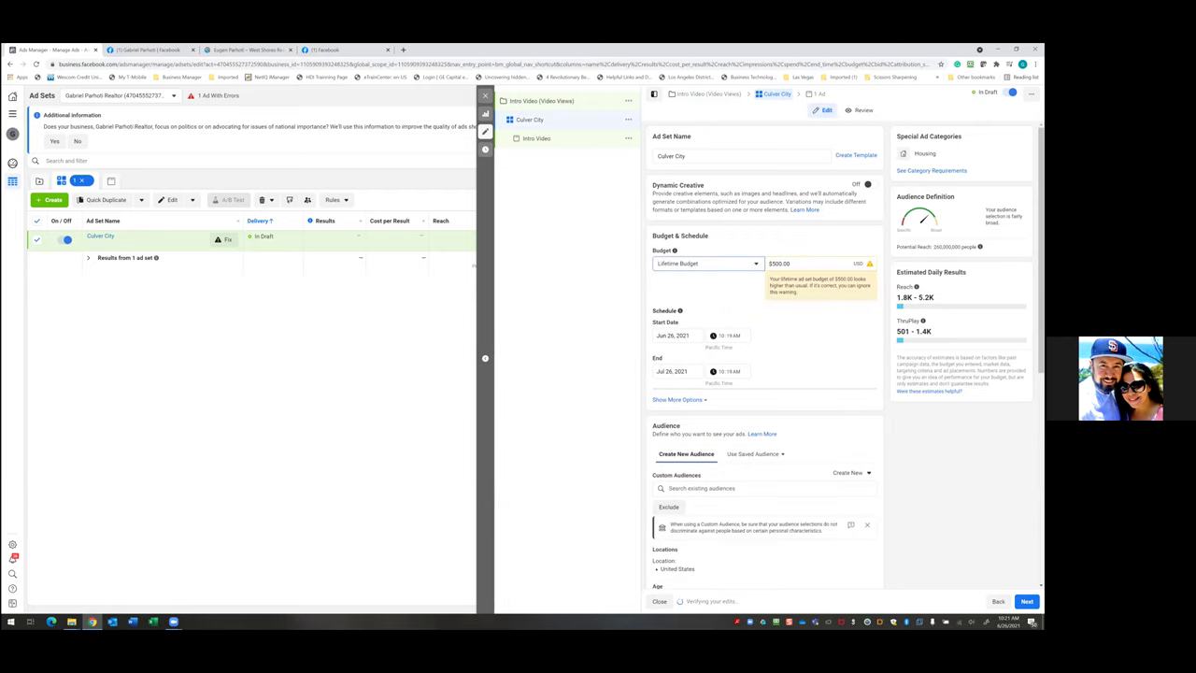
click(798, 264)
key(BackSpace)
key(BackSpace)
key(BackSpace)
key(BackSpace)
key(BackSpace)
key(BackSpace)
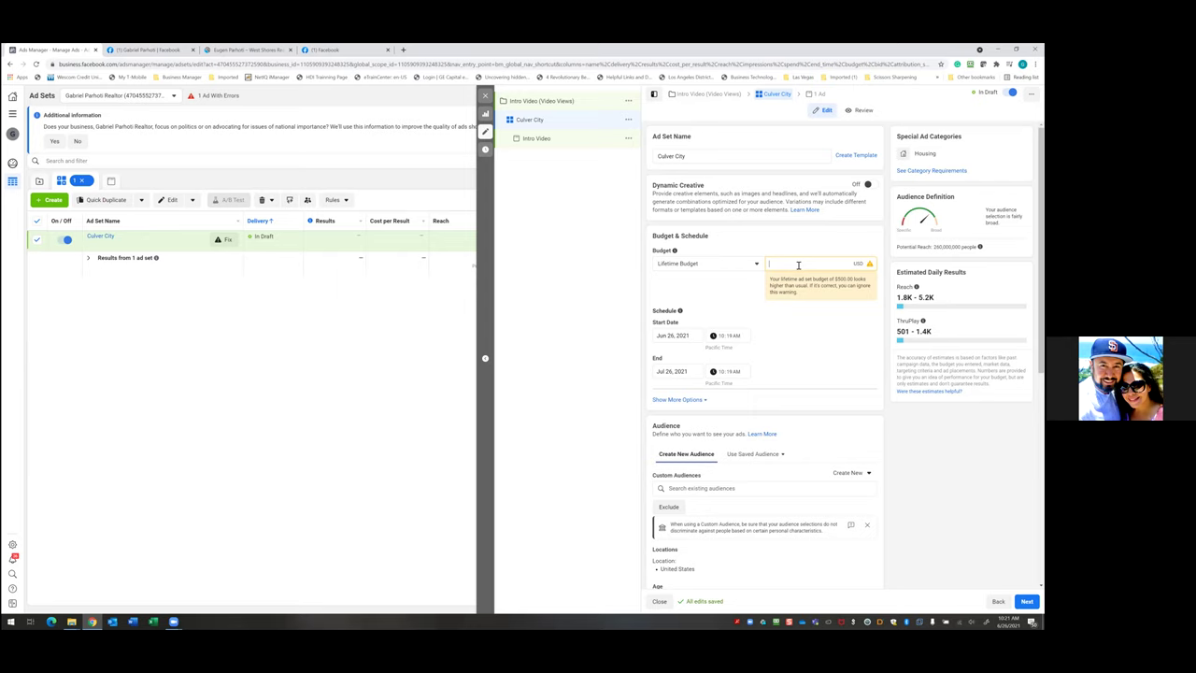
text(0.0)
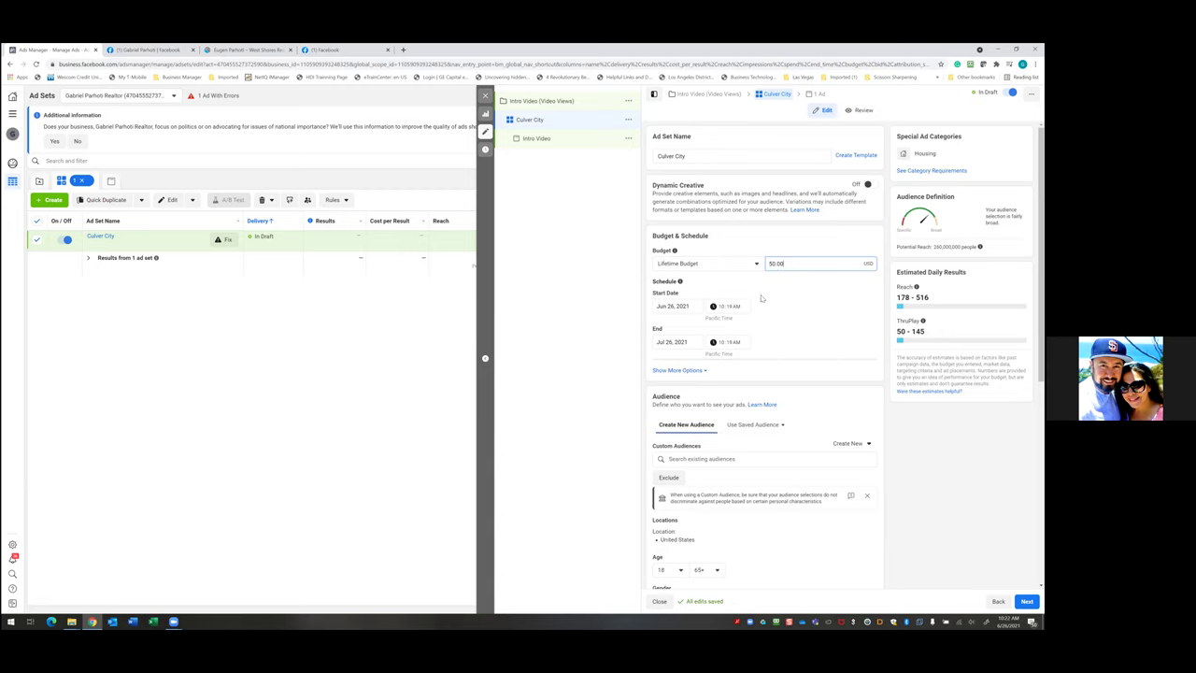
click(688, 306)
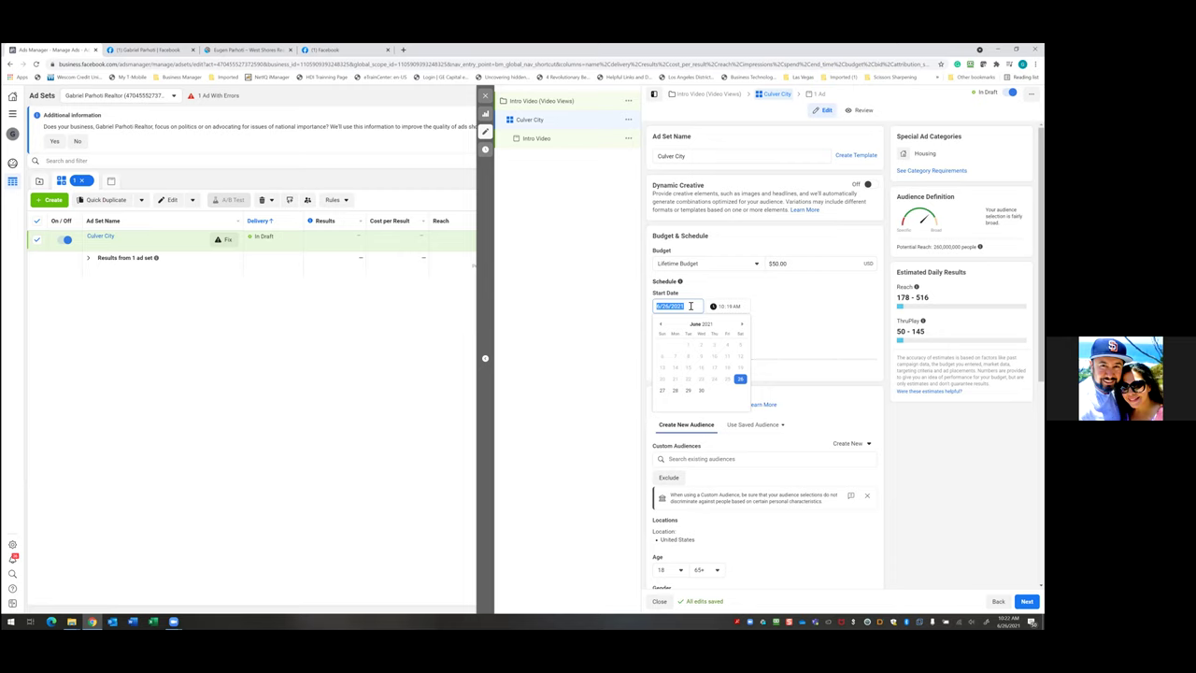
click(831, 318)
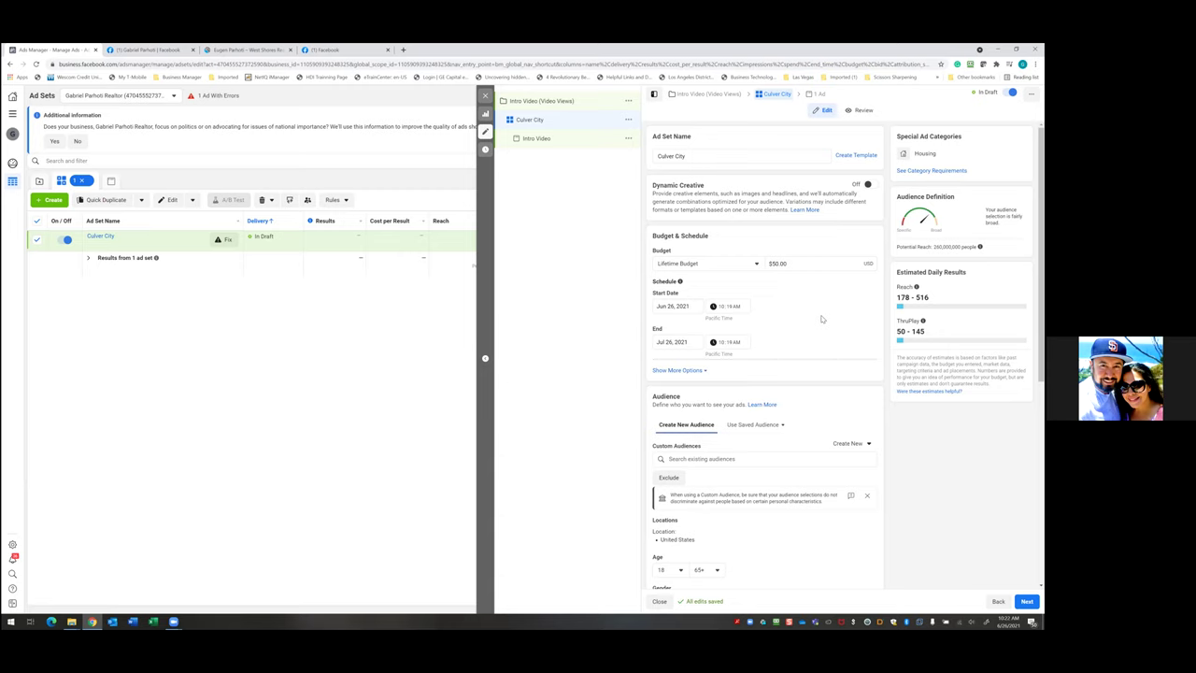
Schedule the Culver City ad set to start on Jun 27, 2021 at 6:00 AM.
click(697, 308)
click(776, 322)
click(681, 305)
click(742, 325)
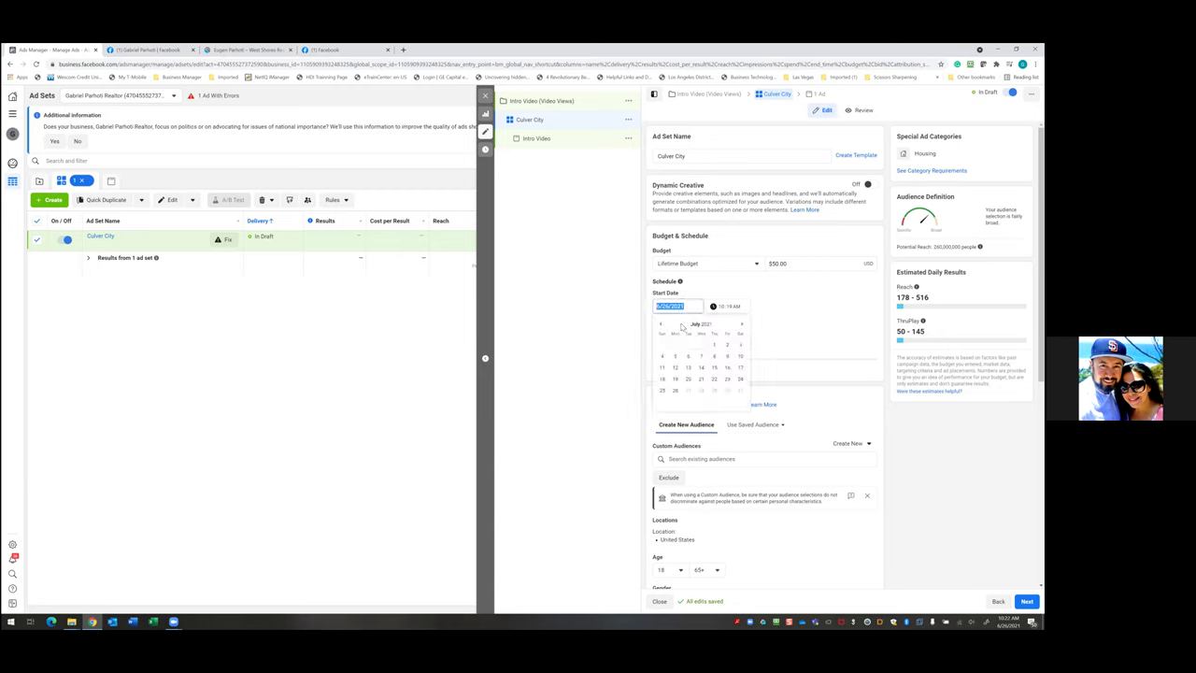
click(661, 326)
click(733, 308)
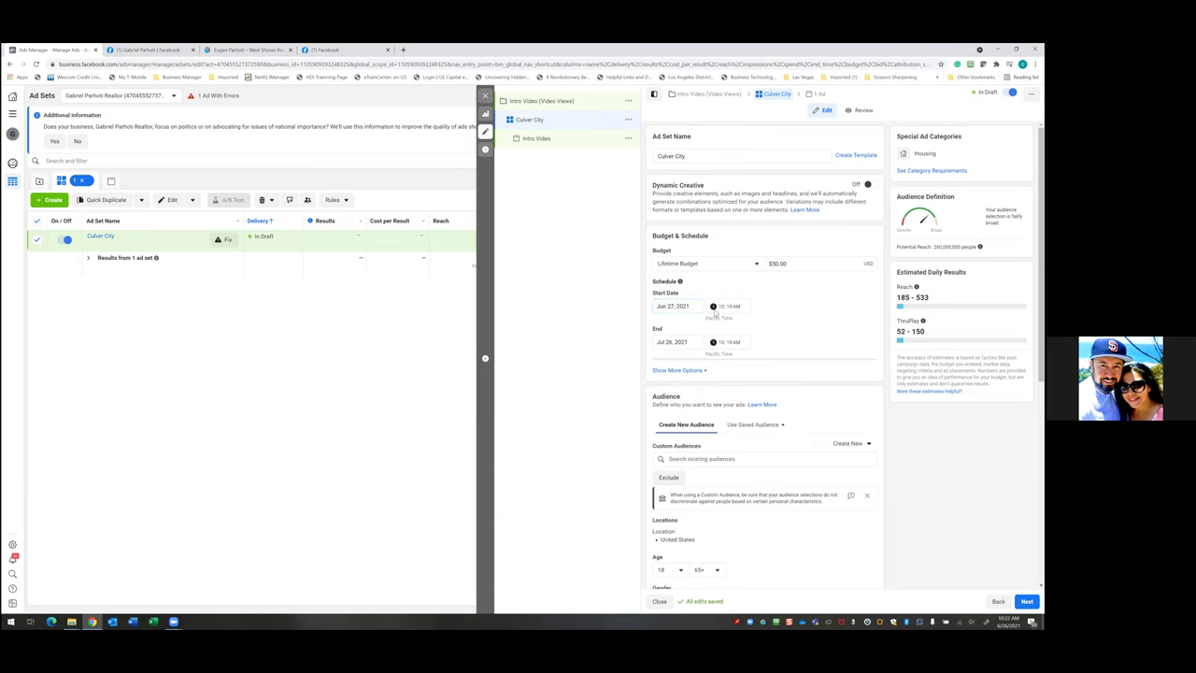
click(733, 307)
text(00)
click(802, 304)
Set the ad set's end to Jul 7, 2021 at 6:00 AM.
click(725, 344)
text(6)
click(677, 343)
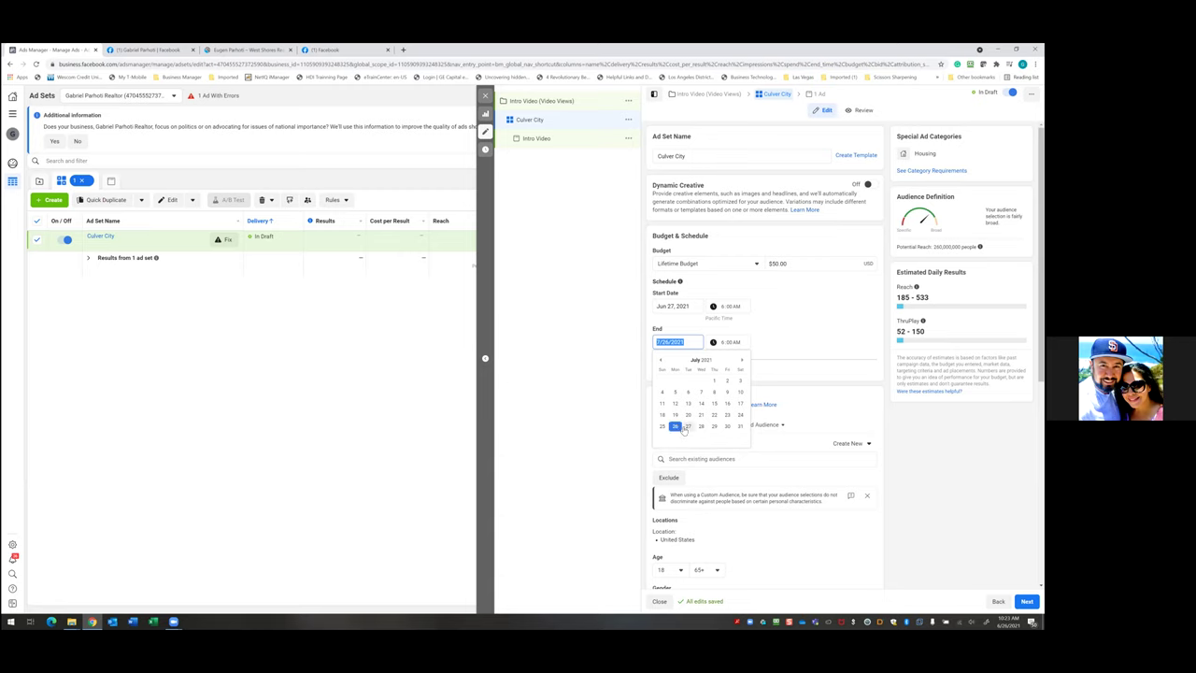
click(661, 360)
click(744, 362)
click(701, 393)
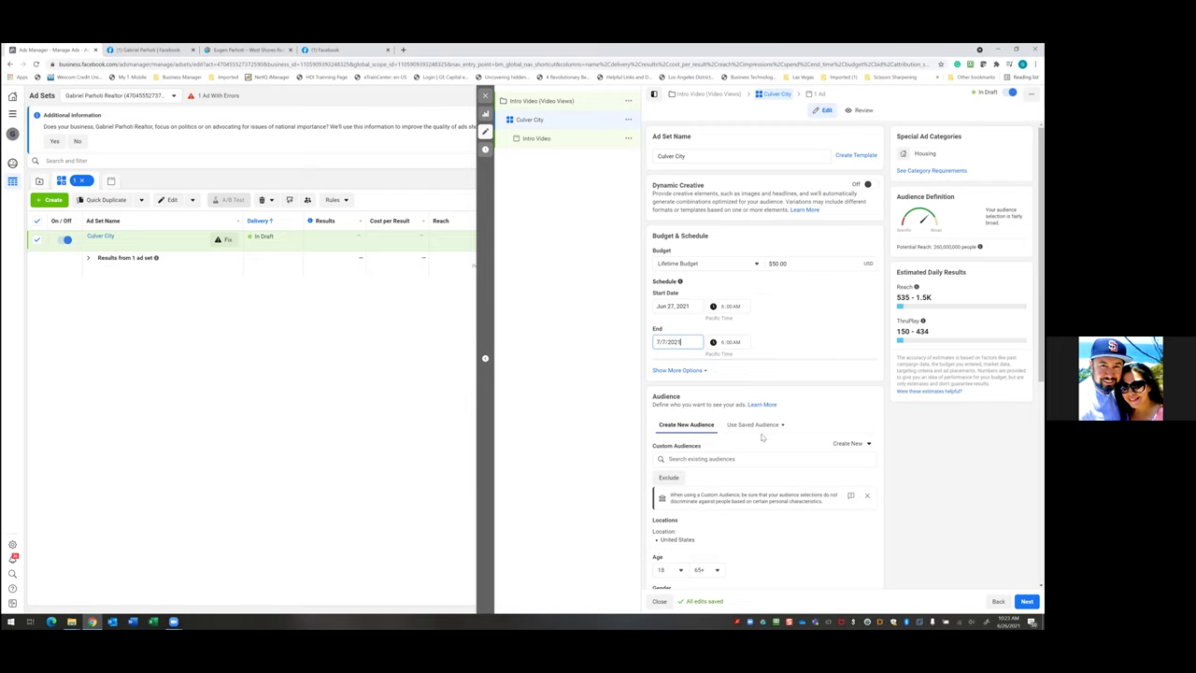
Remove United States from the audience locations and restrict targeting to people living in the location.
scroll(762, 436, down, 3)
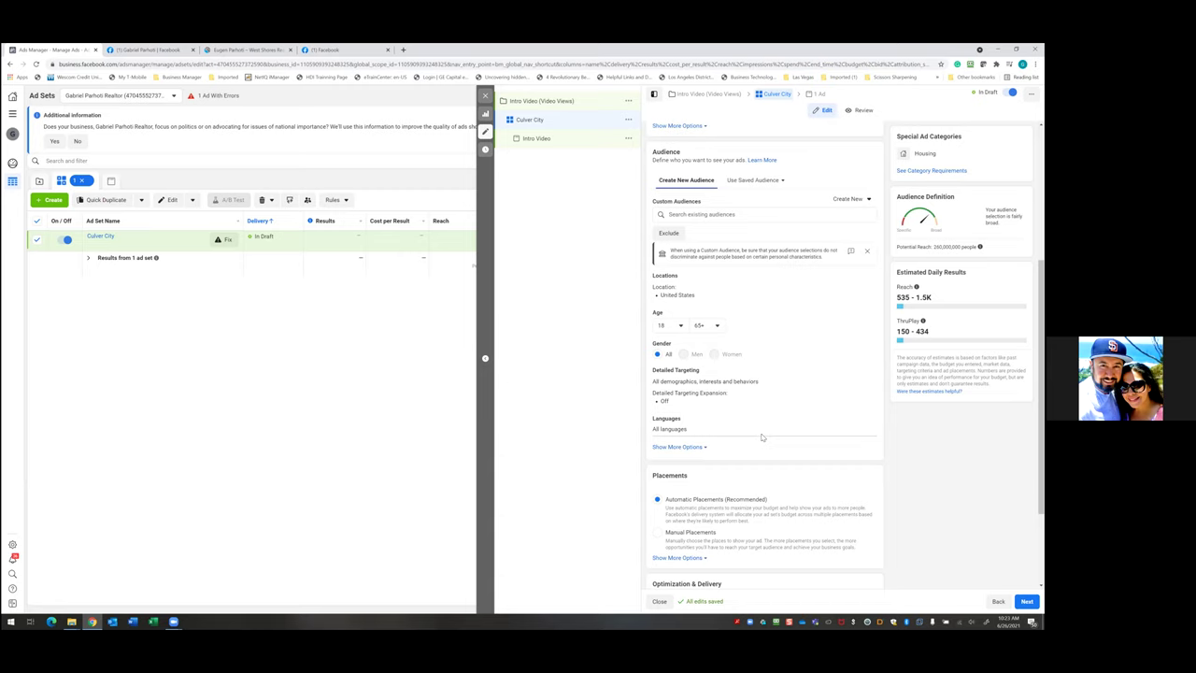
scroll(762, 436, up, 1)
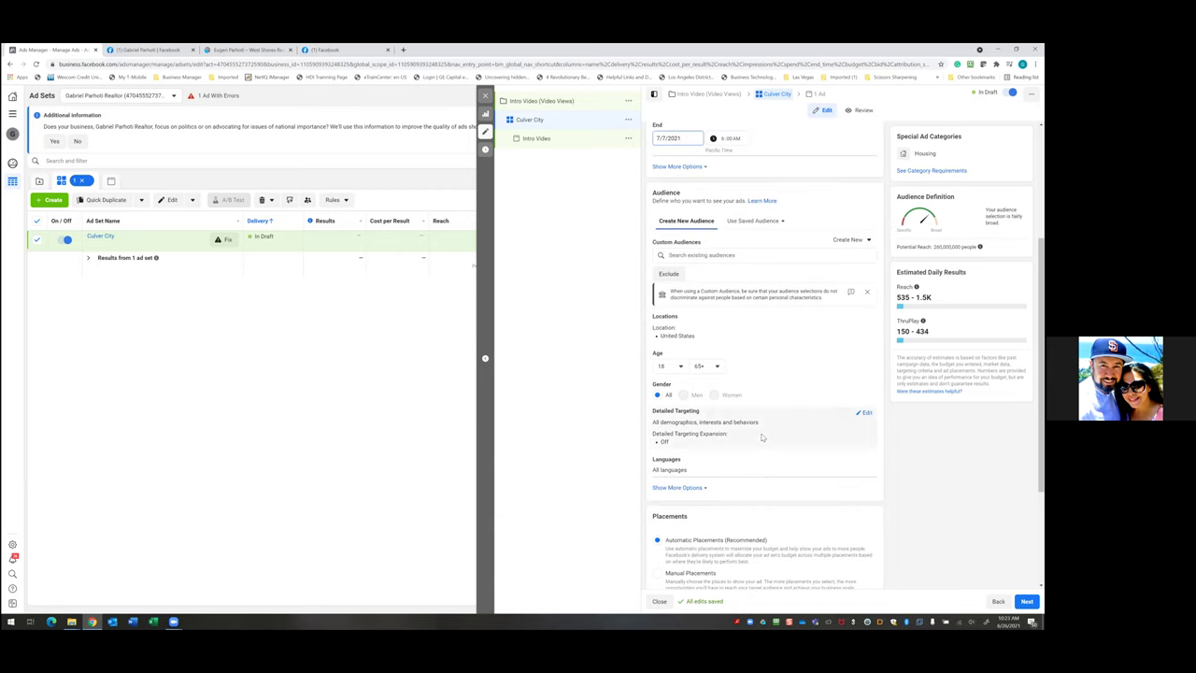
click(691, 331)
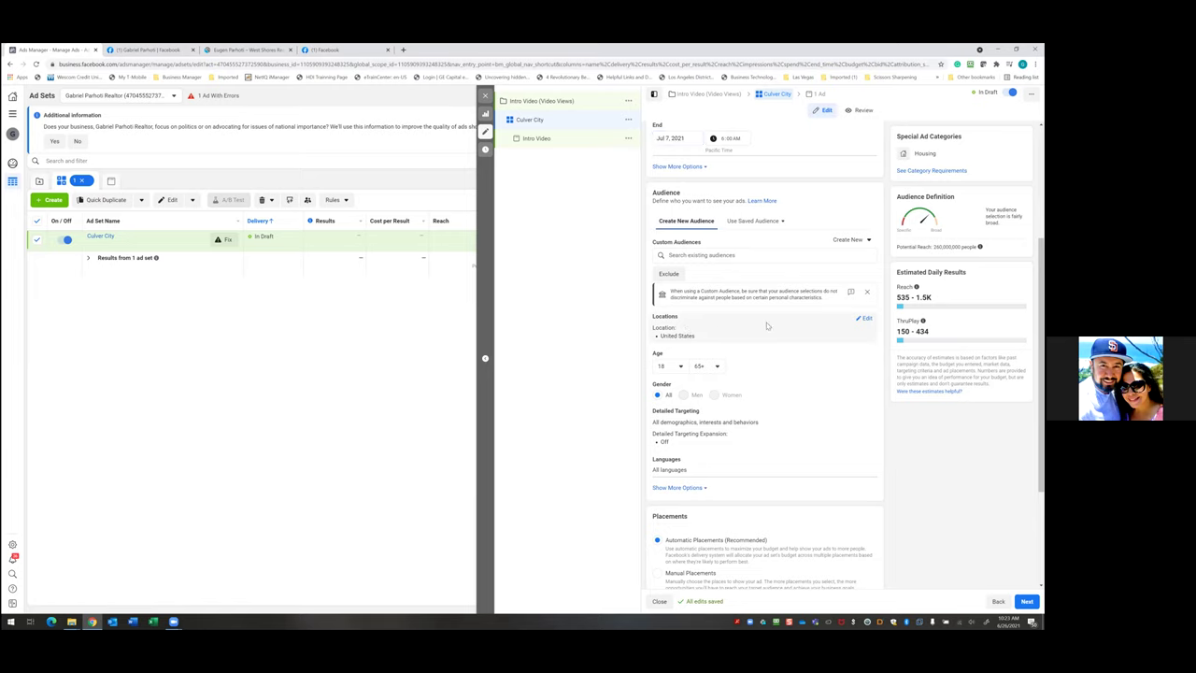
click(862, 319)
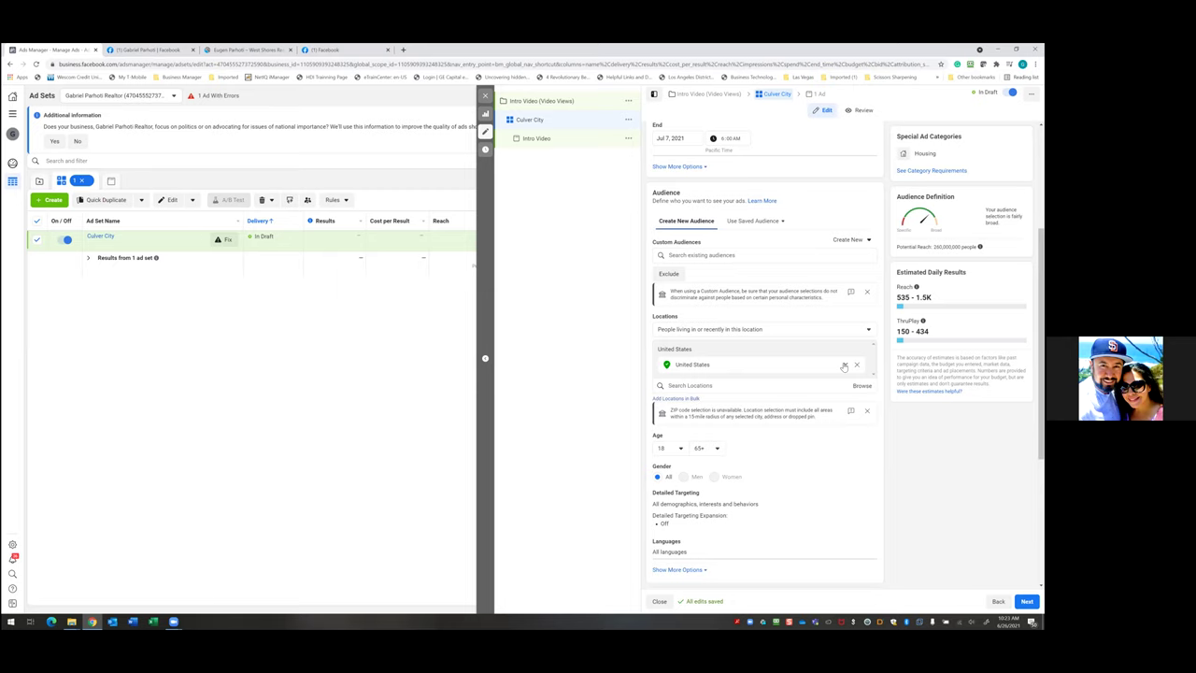
click(844, 365)
click(739, 370)
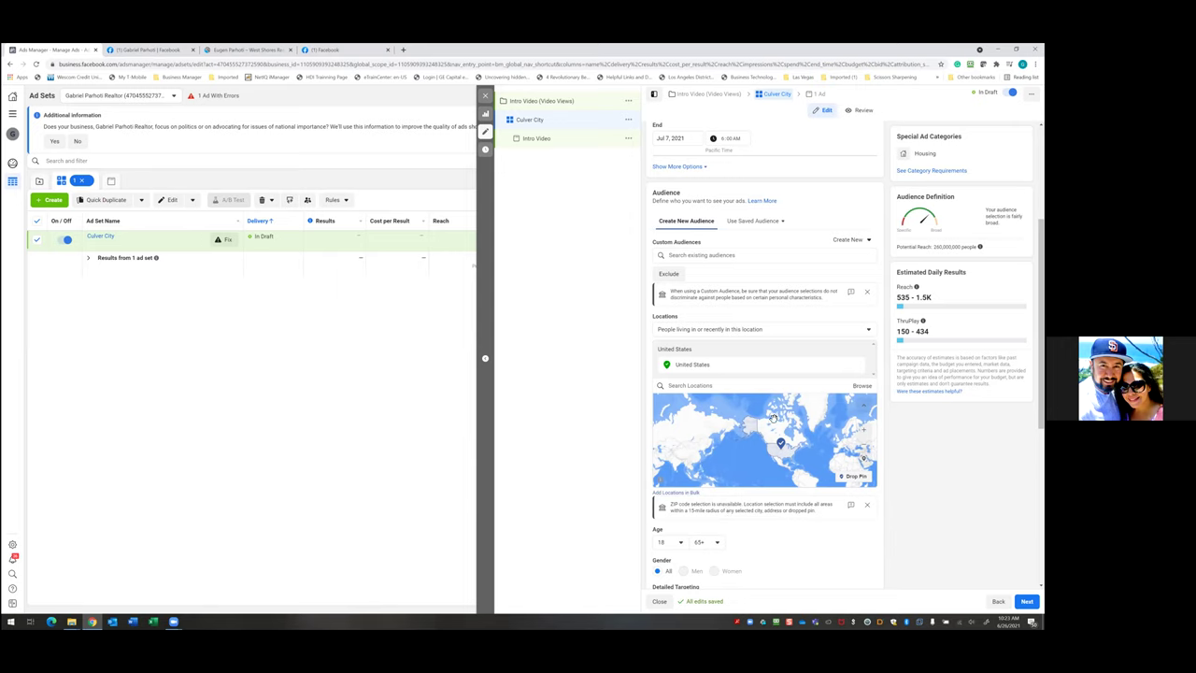
click(857, 367)
click(743, 357)
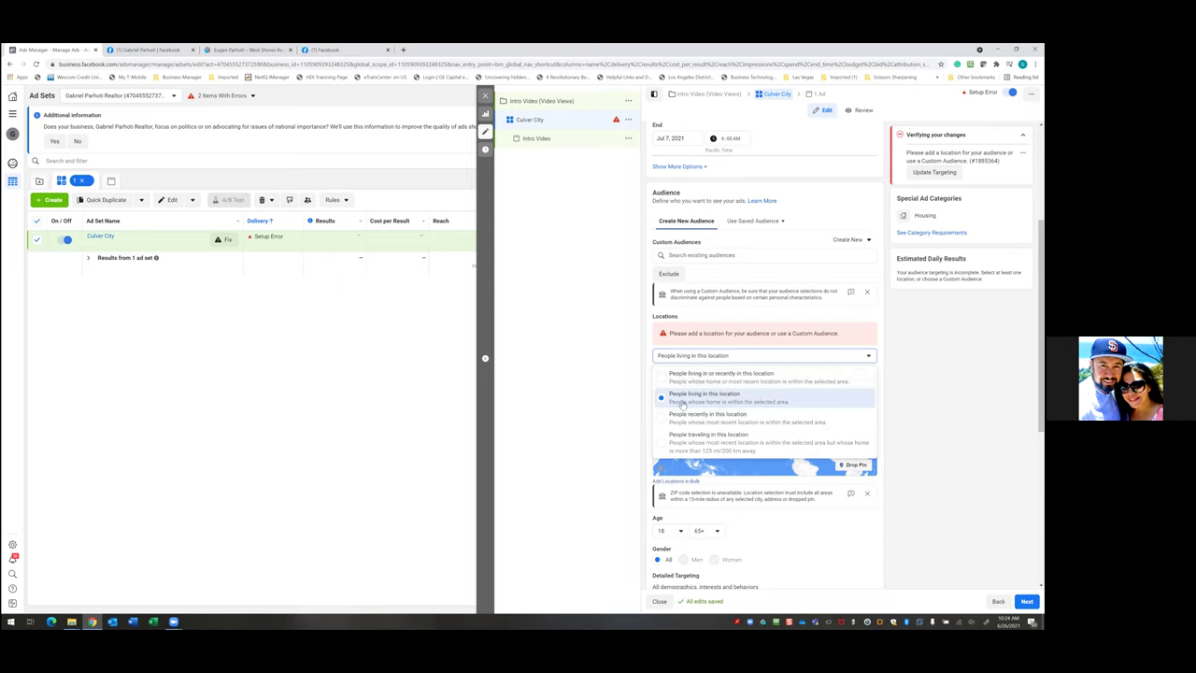
click(694, 357)
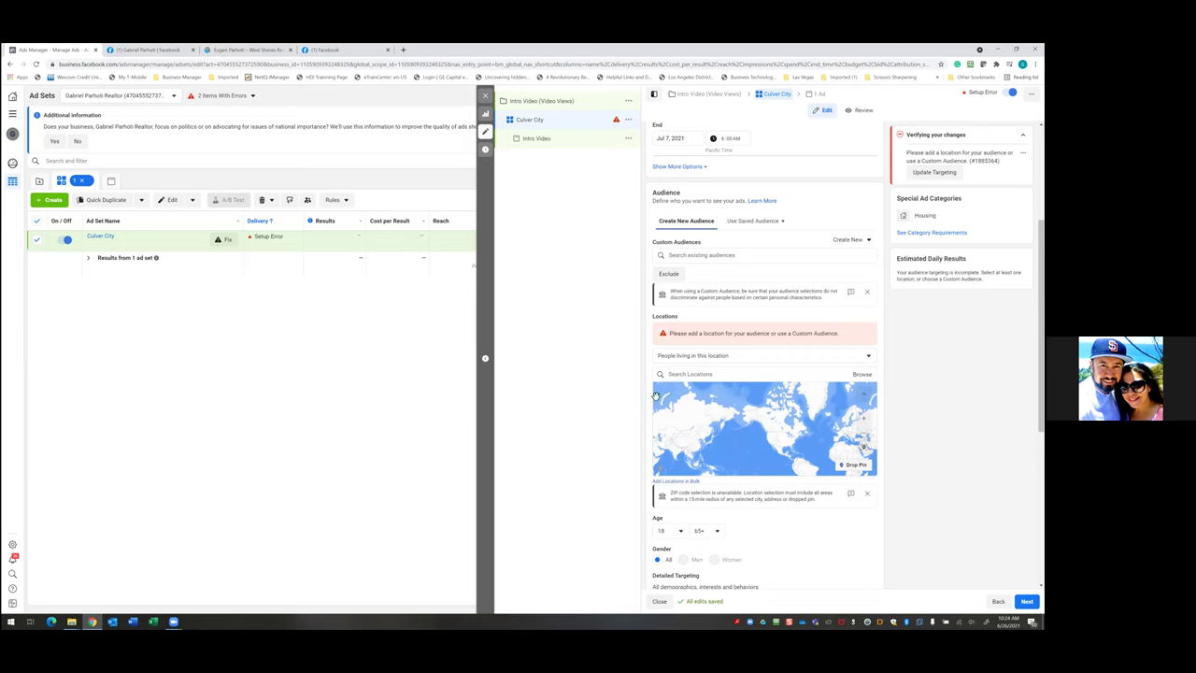
Add Culver City, California as the audience's target location.
click(681, 376)
text(Culver C)
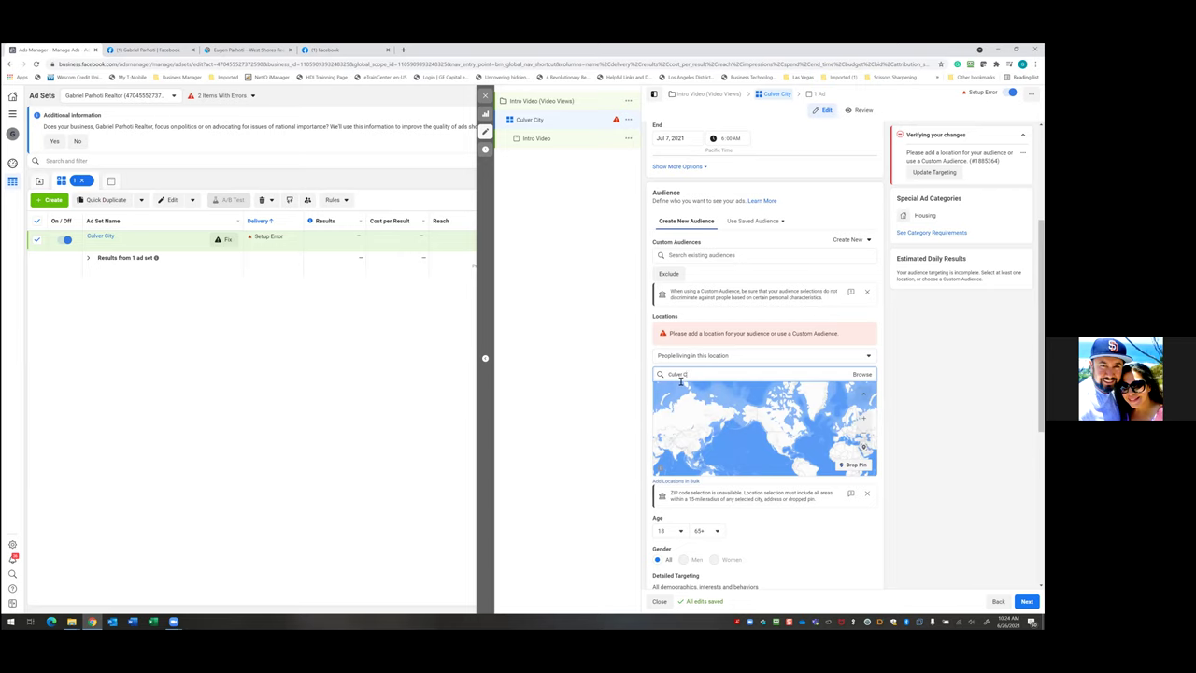
text(ity)
click(681, 387)
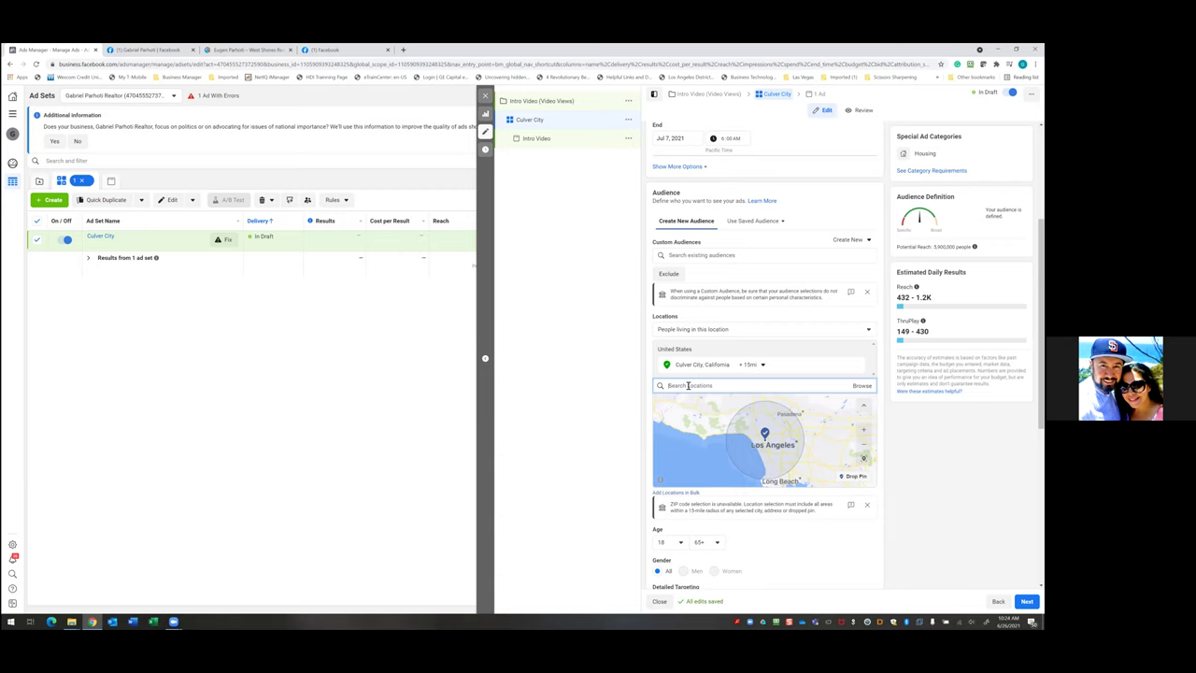
Examine the targeted area on the map and the ad set's audience, placement and delivery settings.
scroll(710, 417, down, 3)
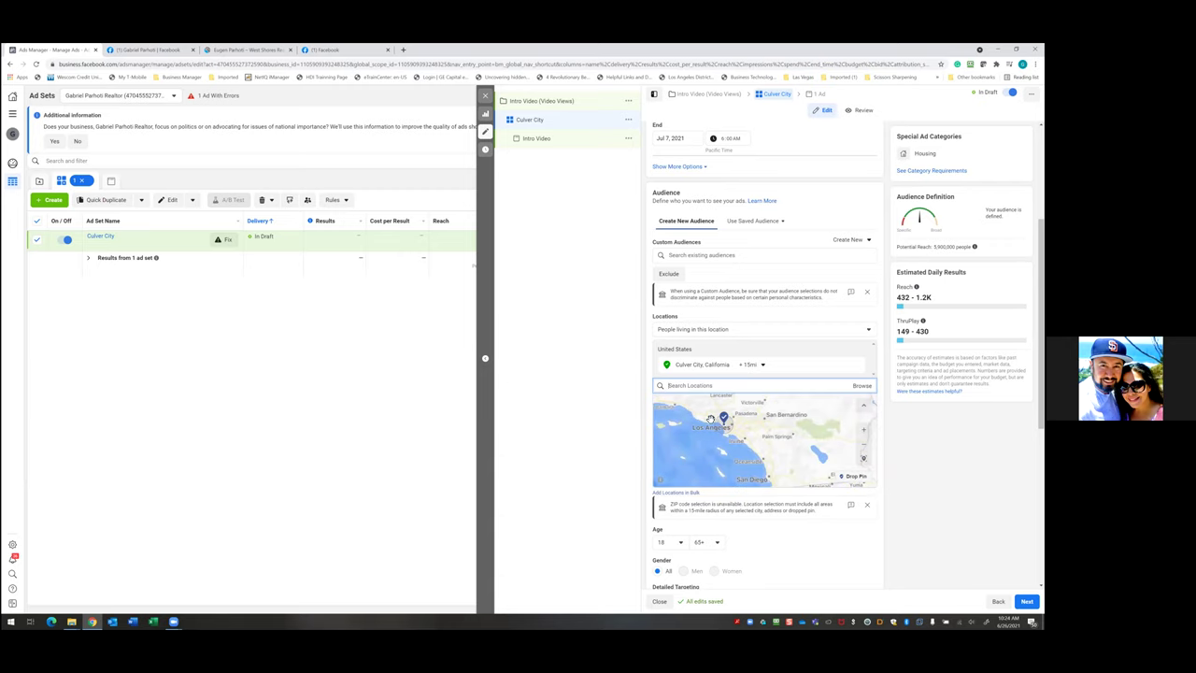
scroll(712, 421, up, 3)
scroll(747, 498, down, 1)
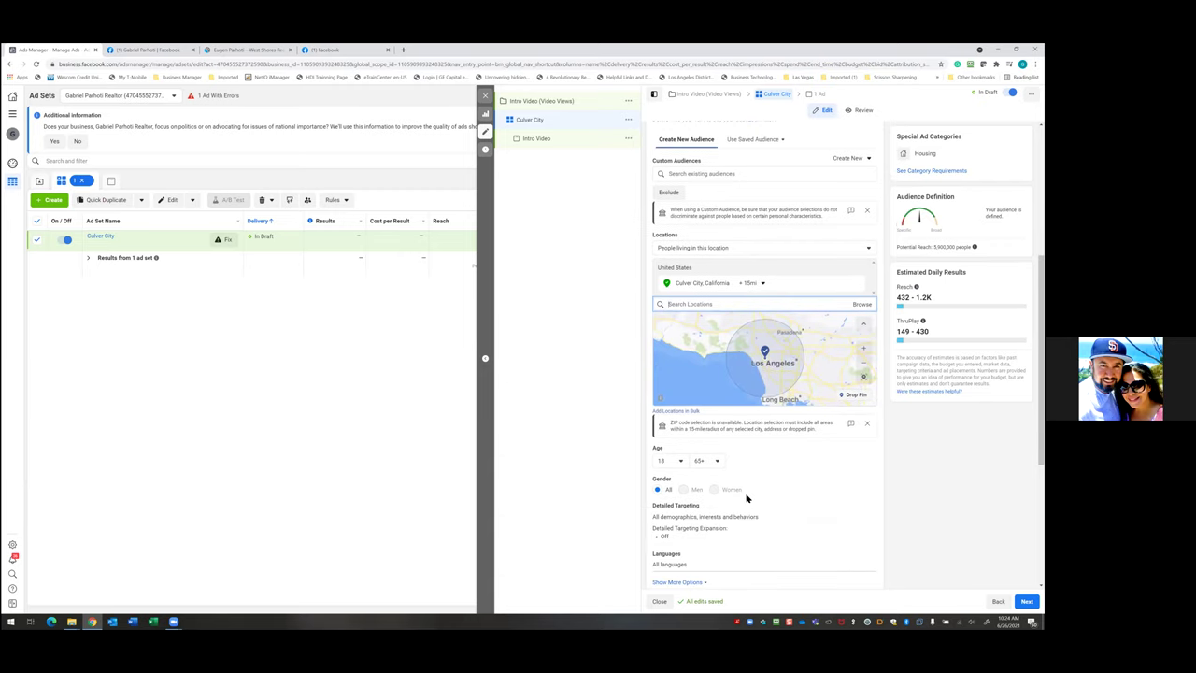
scroll(747, 498, up, 2)
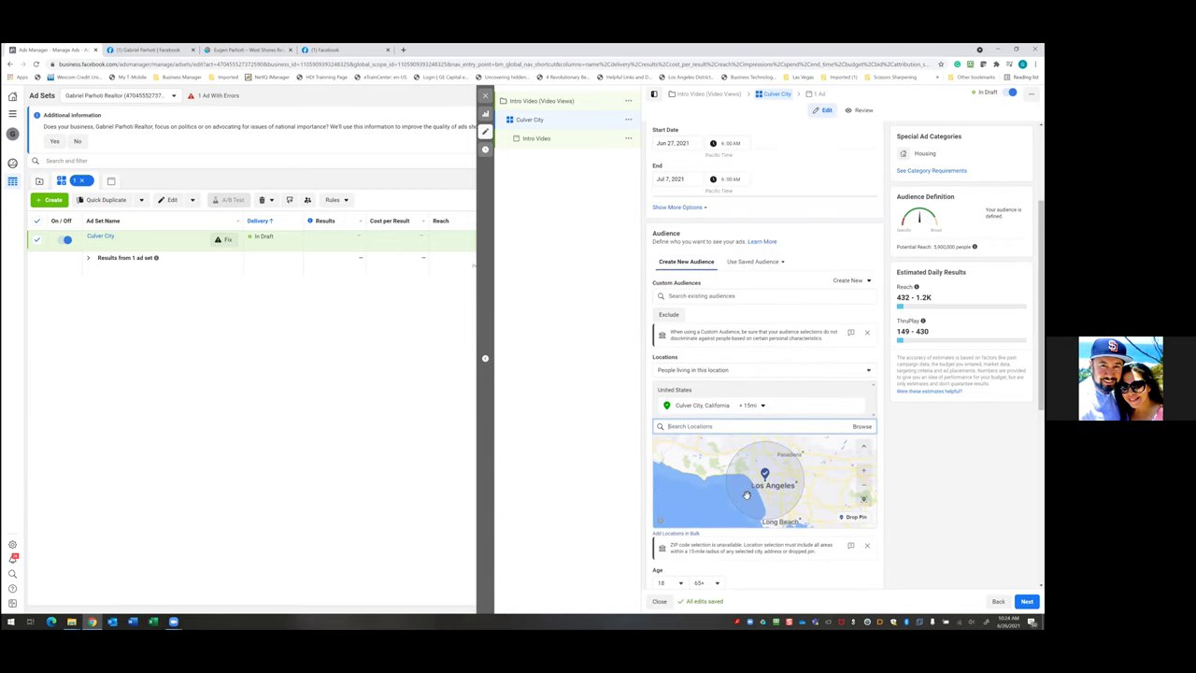
scroll(745, 493, down, 2)
scroll(745, 494, up, 3)
scroll(745, 493, down, 1)
scroll(897, 460, down, 2)
scroll(895, 460, down, 2)
scroll(893, 460, down, 1)
scroll(894, 461, up, 1)
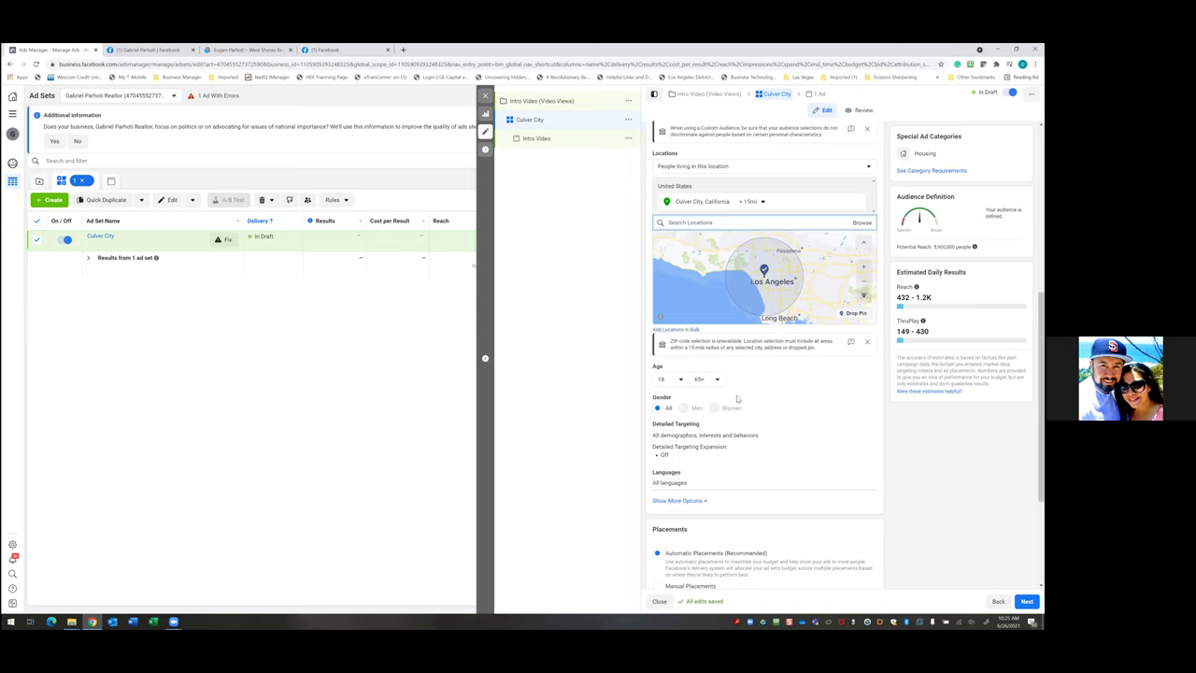
scroll(739, 399, down, 1)
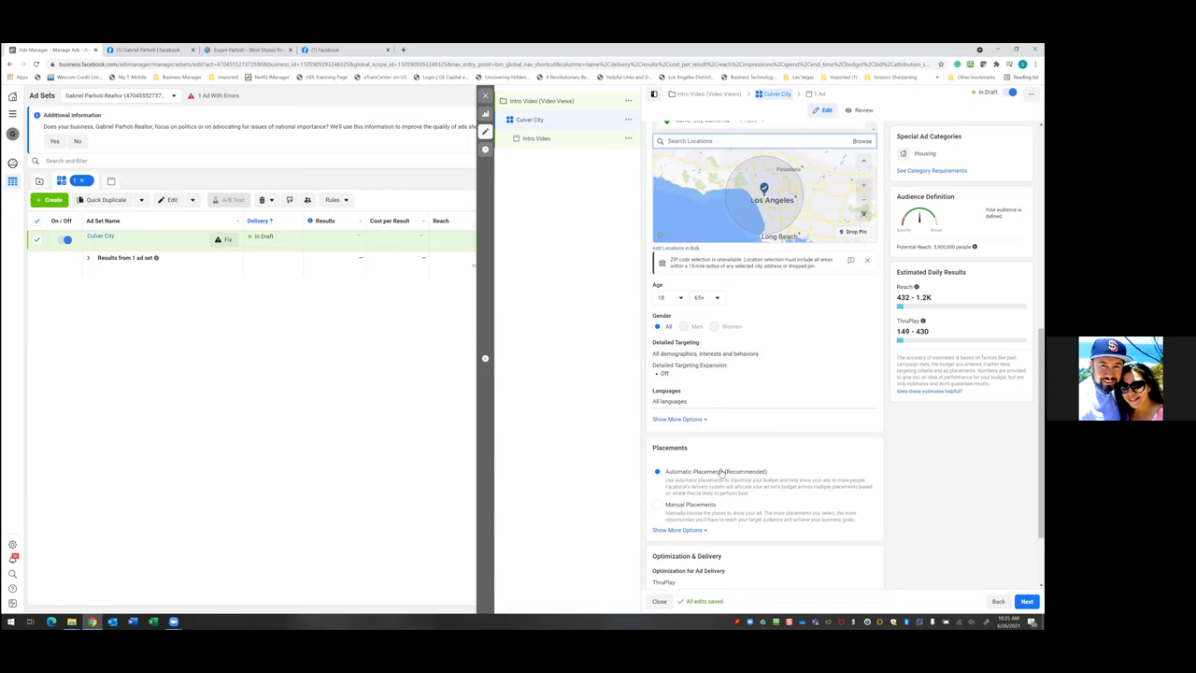
scroll(722, 470, down, 1)
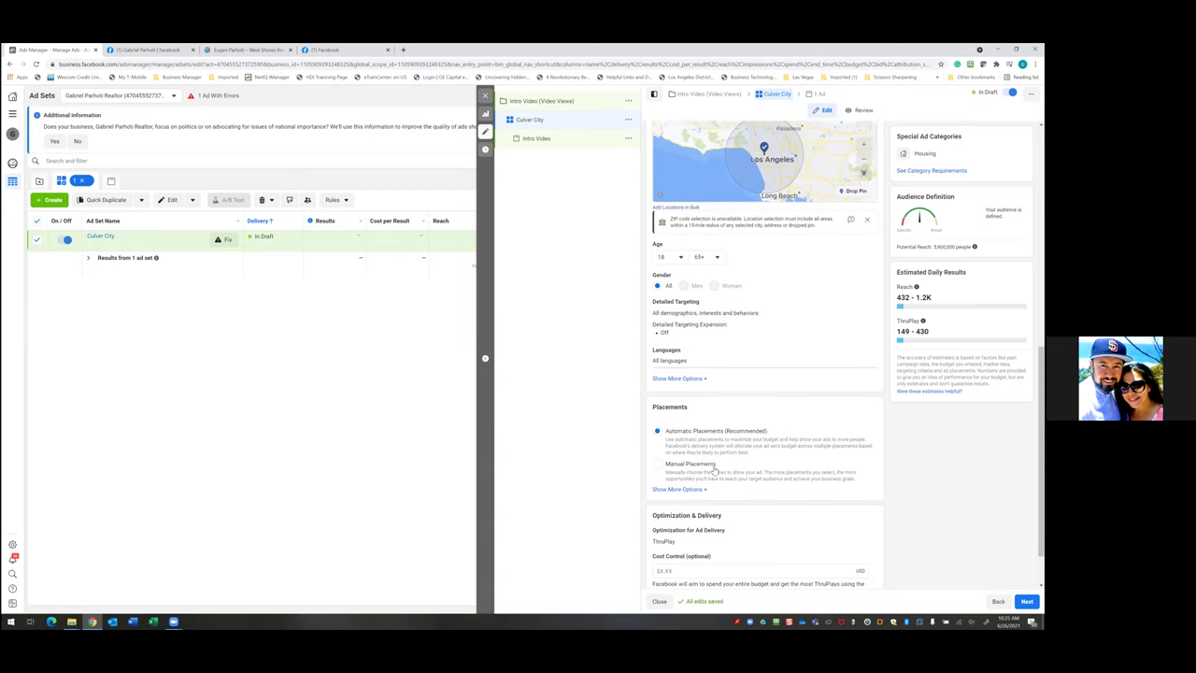
scroll(715, 472, down, 1)
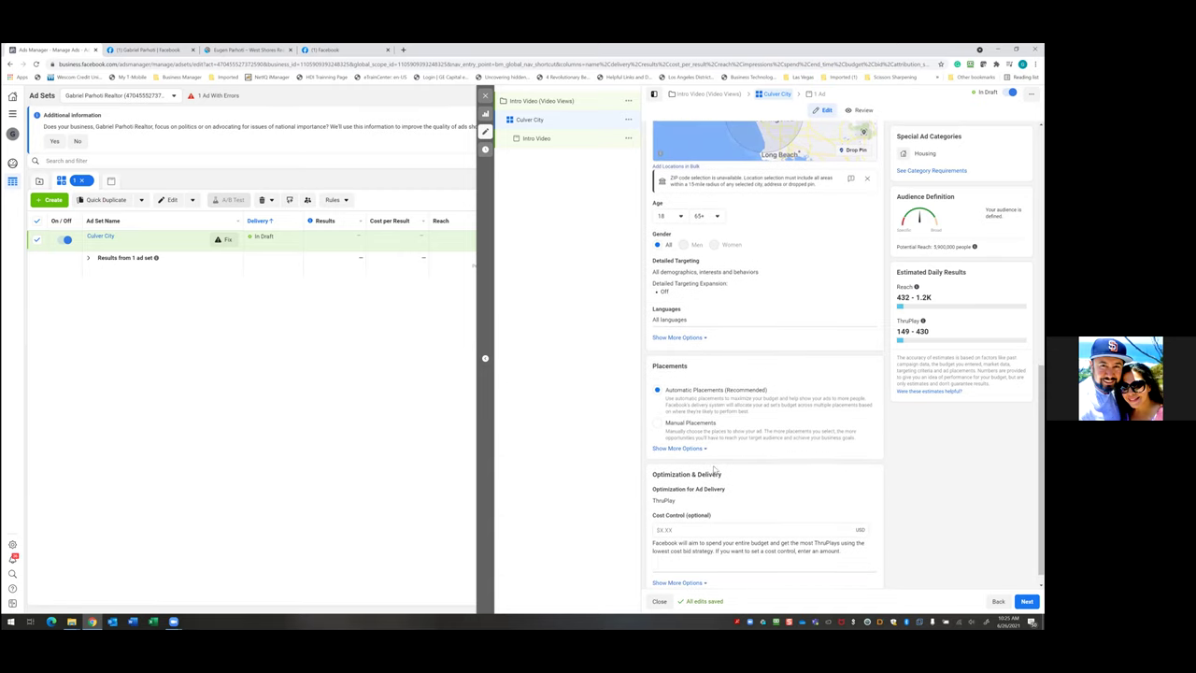
scroll(716, 471, down, 1)
scroll(716, 471, up, 8)
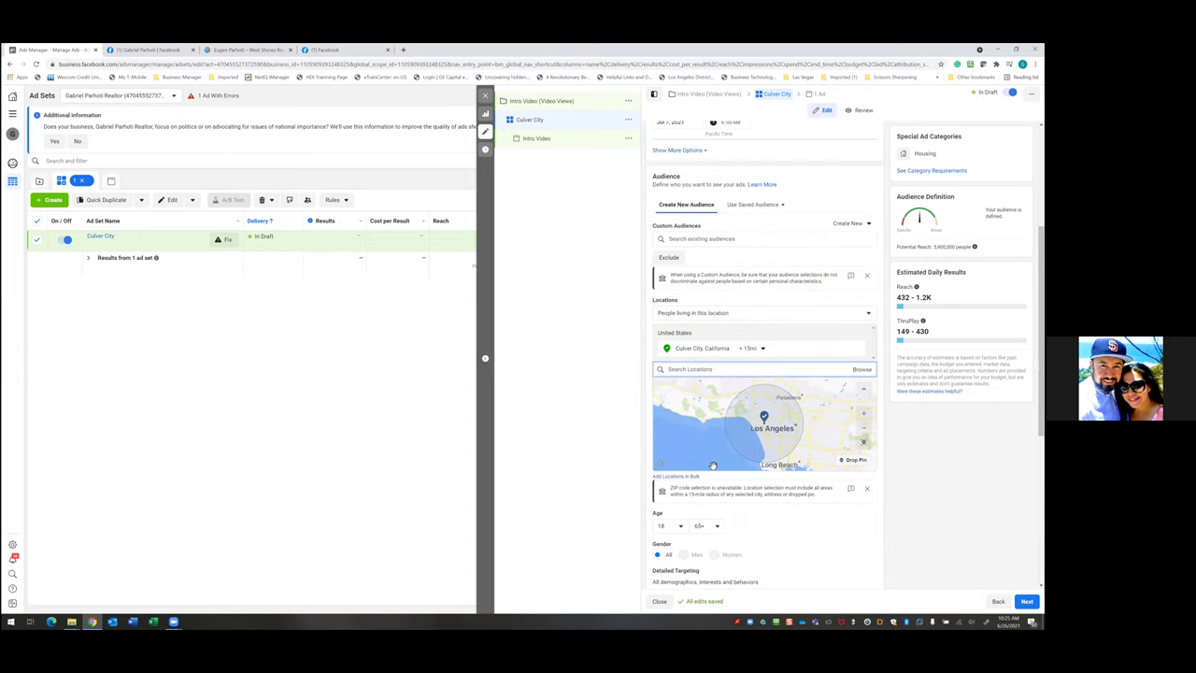
scroll(768, 429, up, 2)
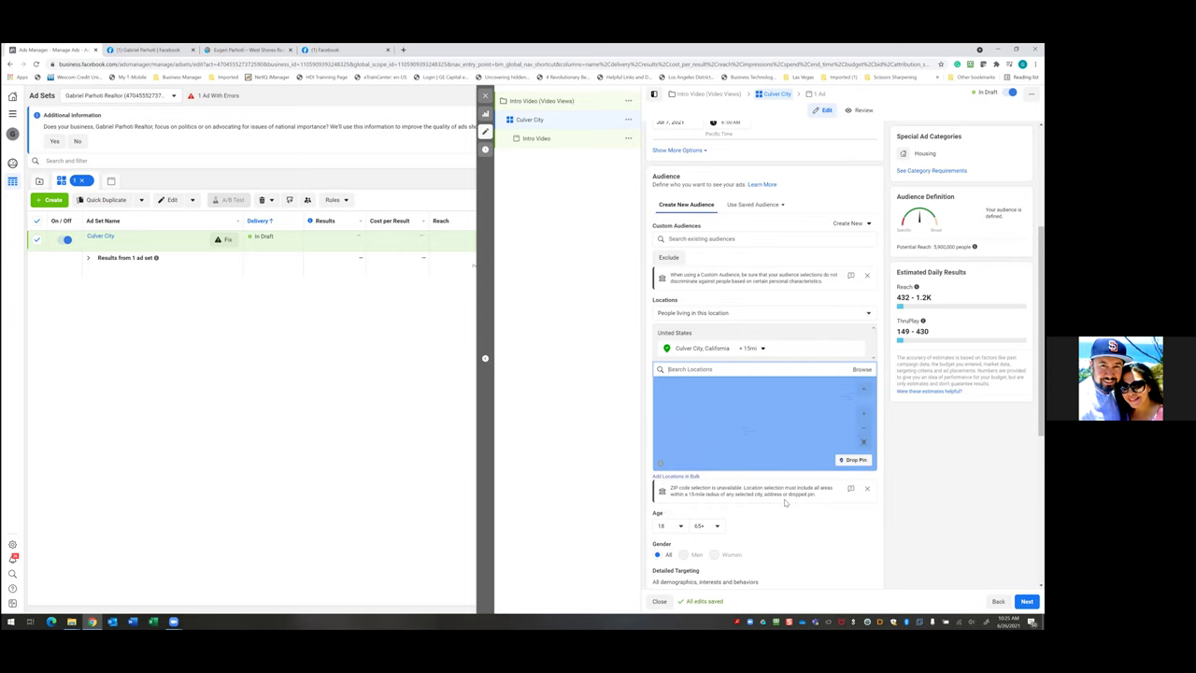
scroll(790, 509, down, 5)
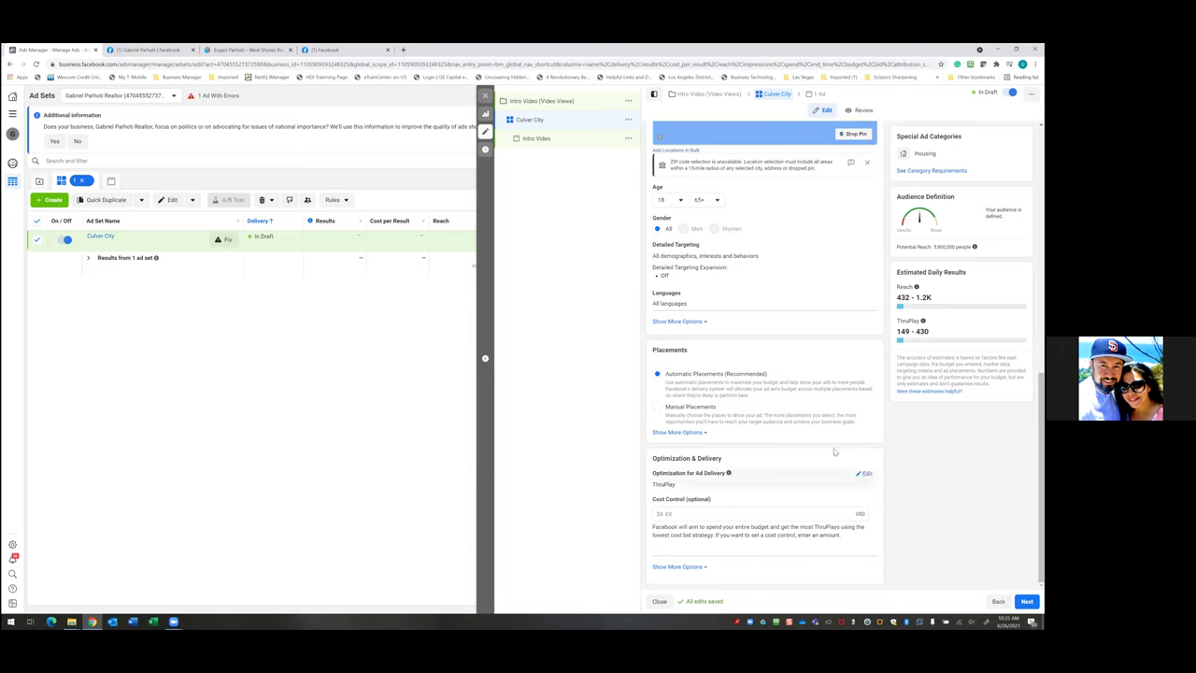
Limit the audience's language to English (US).
scroll(830, 452, up, 1)
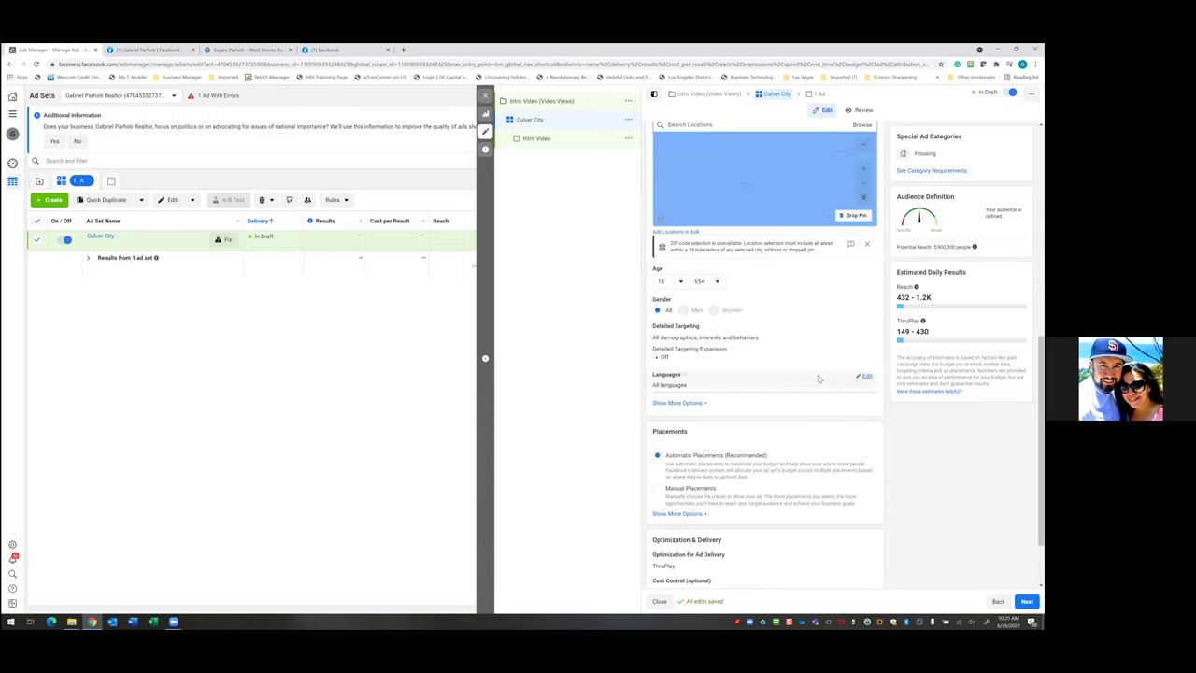
click(865, 382)
click(739, 391)
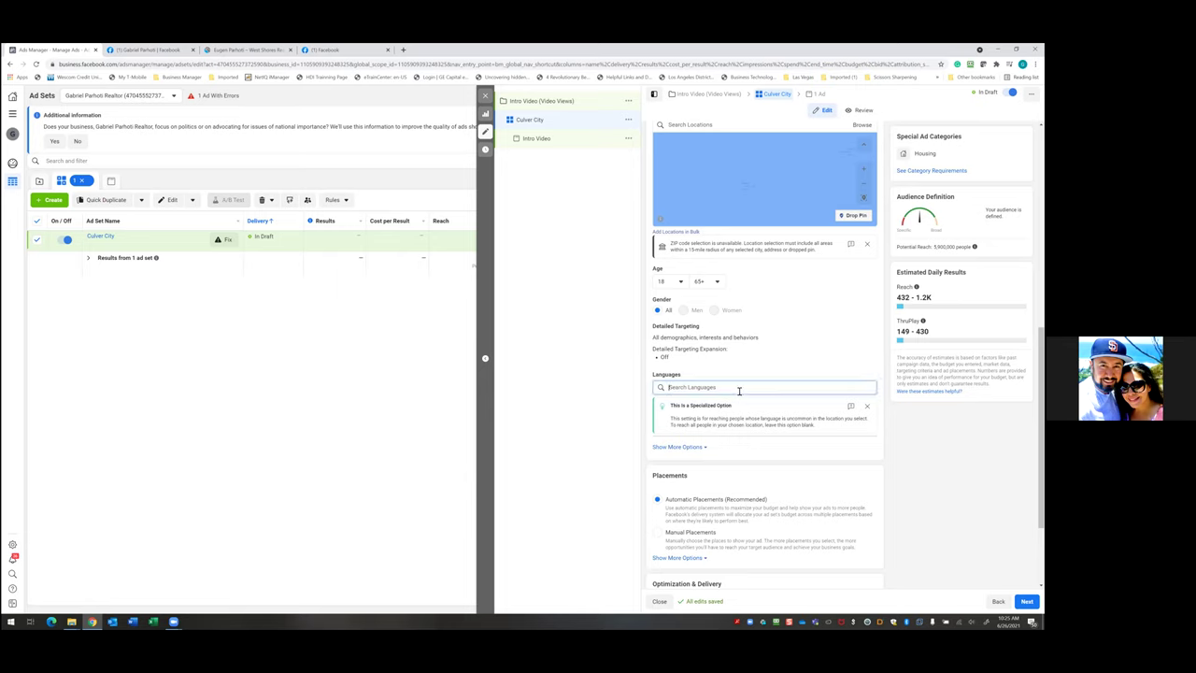
text(En)
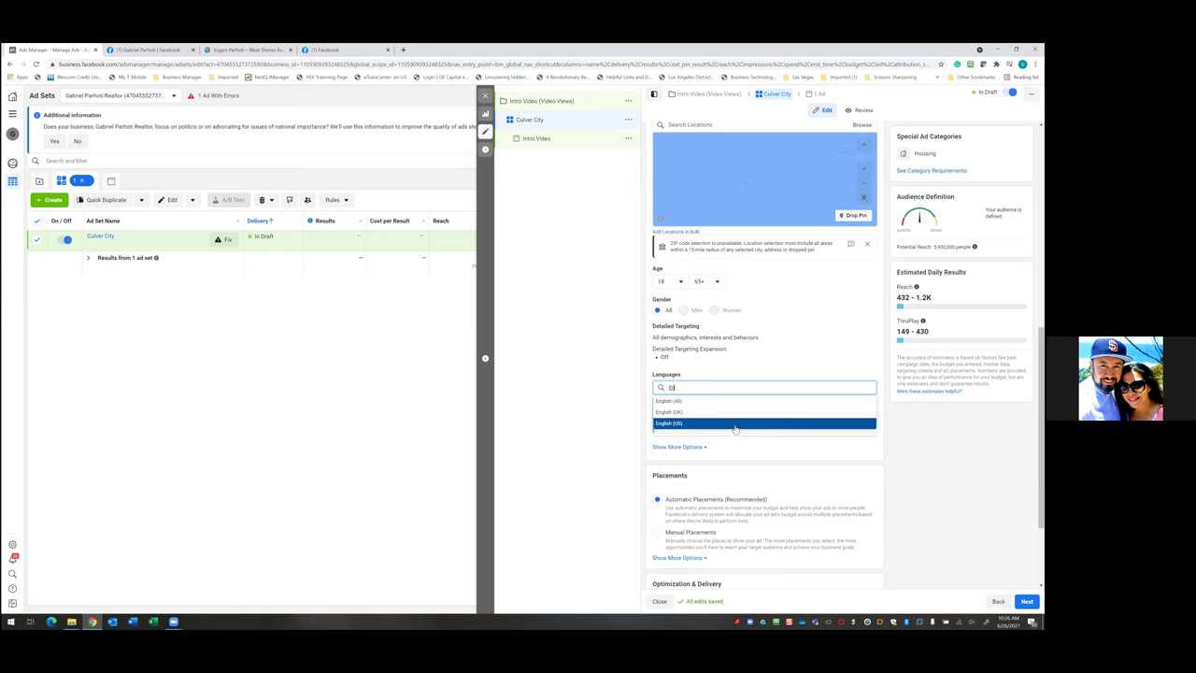
click(736, 425)
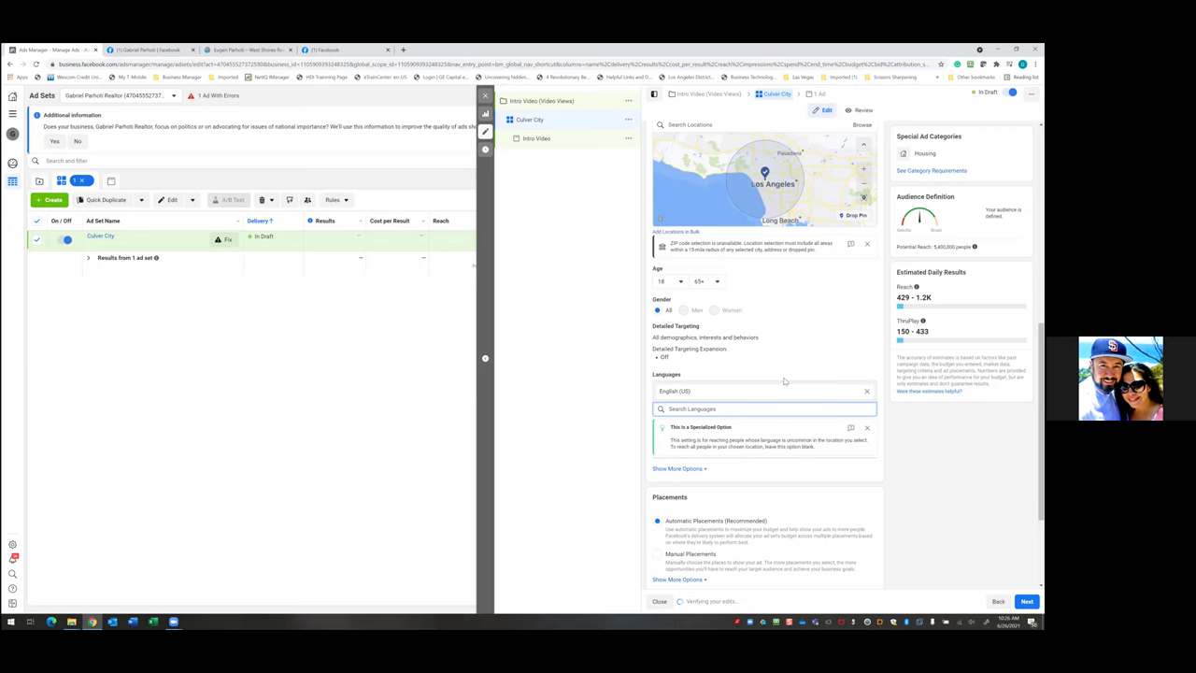
Switch the ad set to manual placements and look through the available platforms and placements.
scroll(778, 402, down, 2)
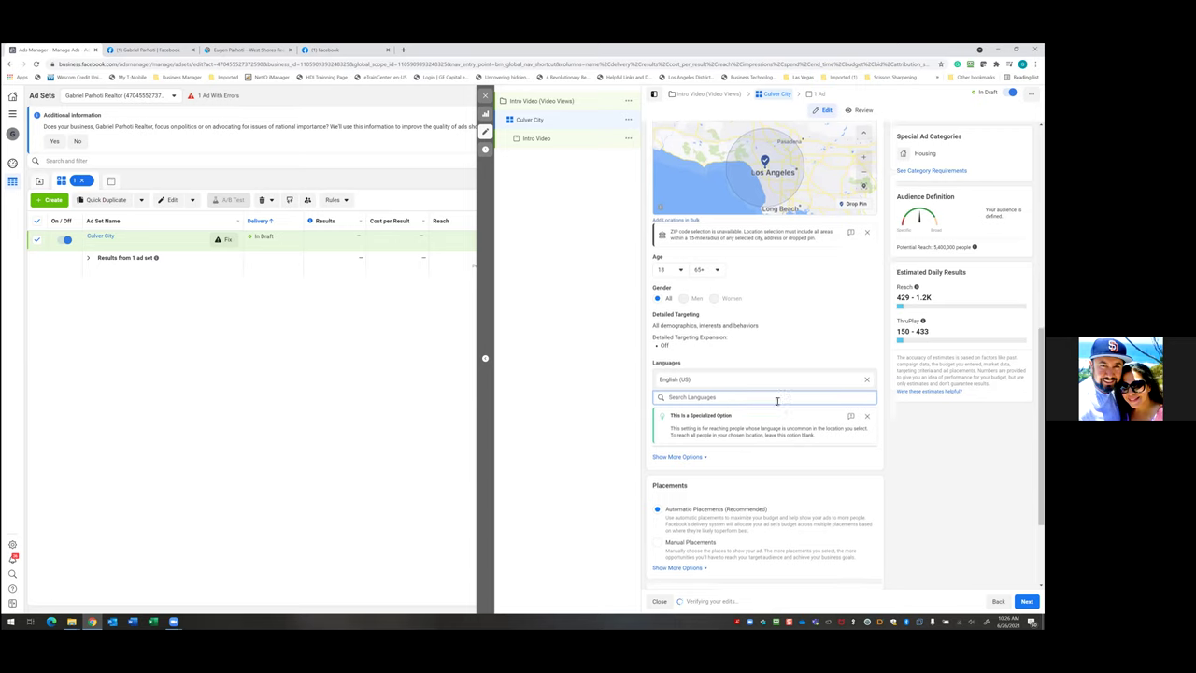
scroll(778, 404, down, 1)
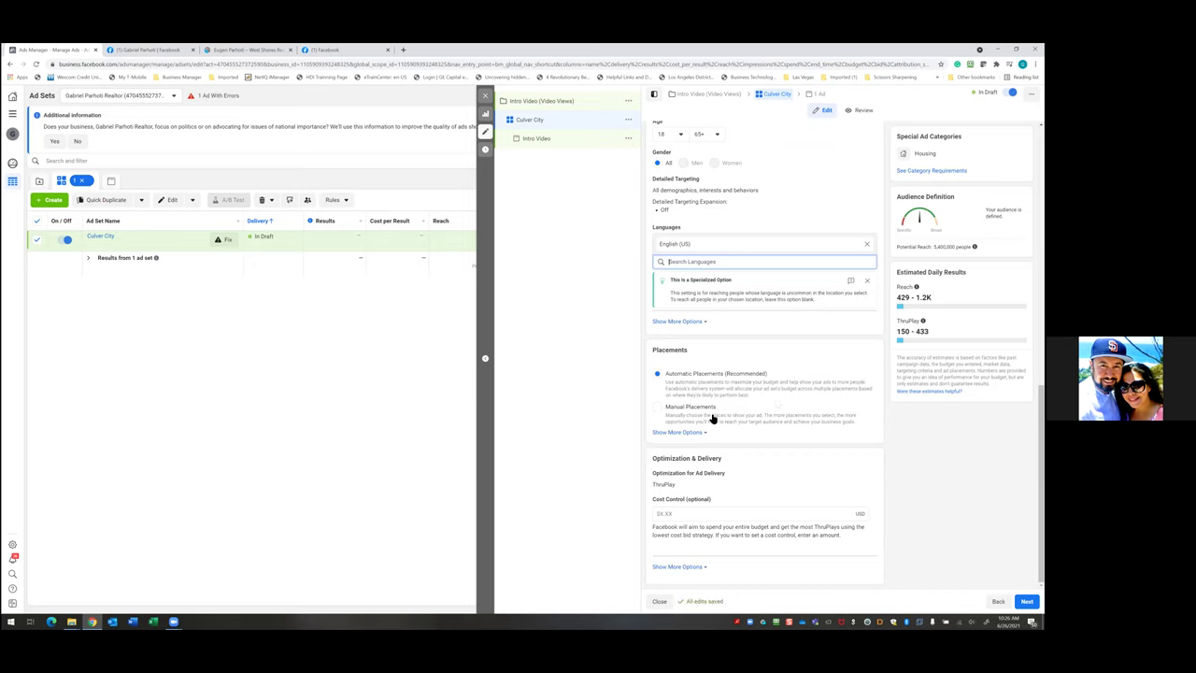
click(678, 408)
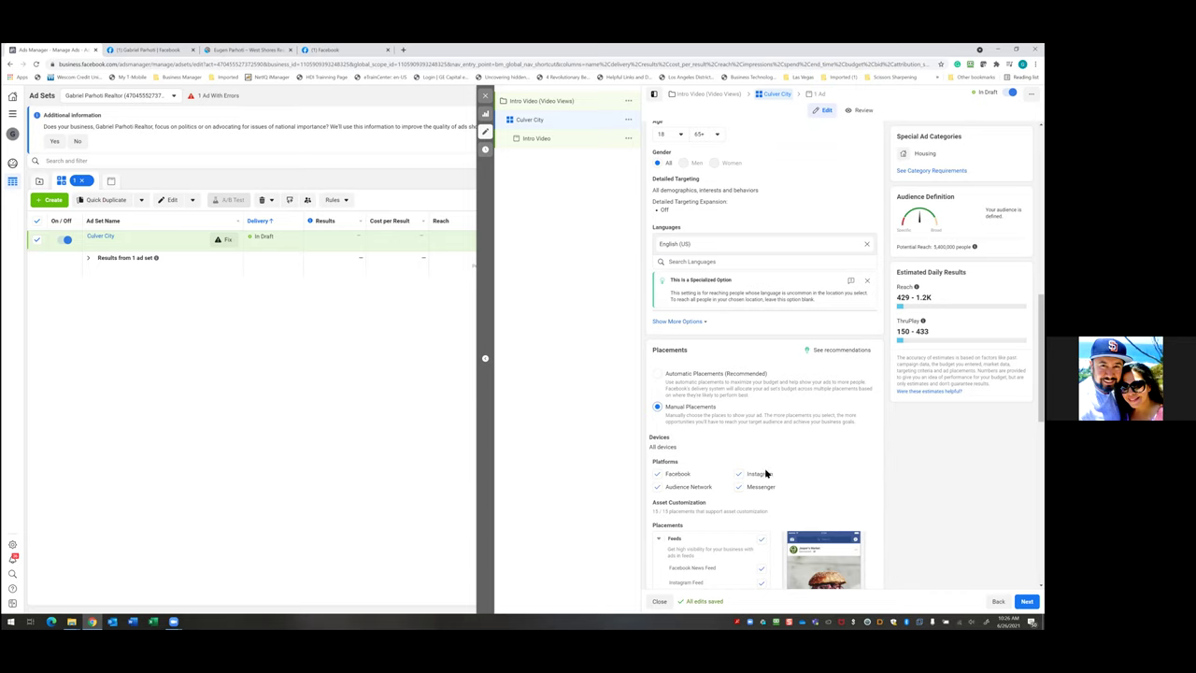
scroll(767, 474, down, 3)
scroll(752, 459, down, 1)
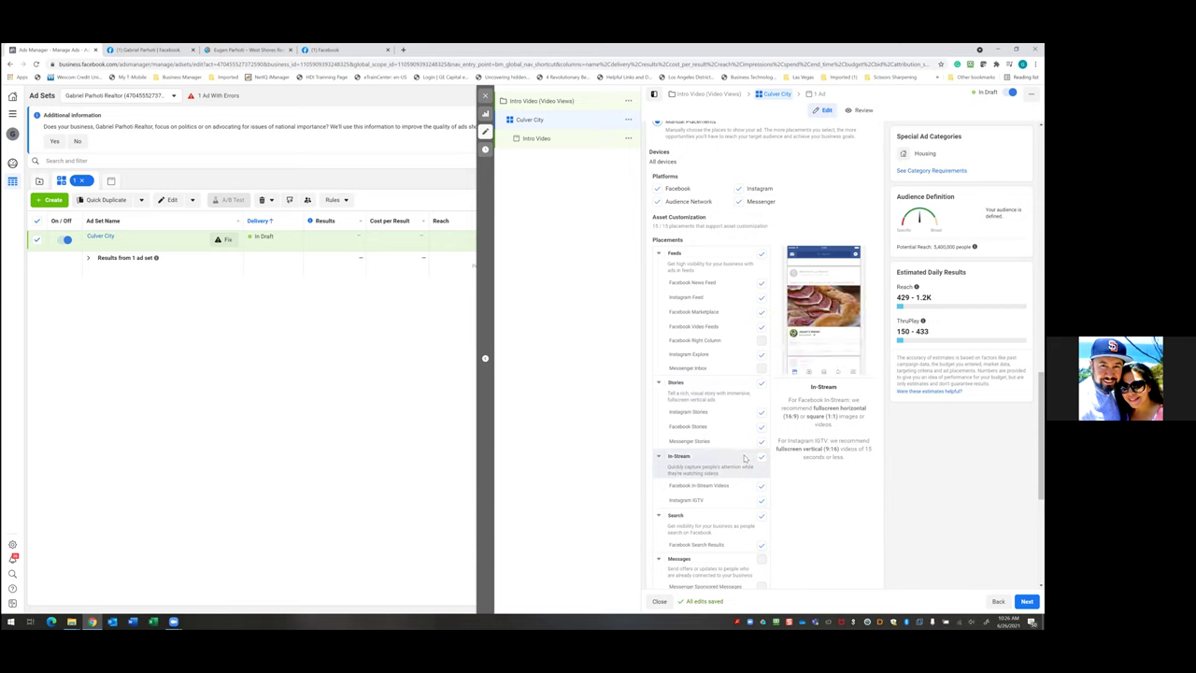
scroll(745, 457, up, 1)
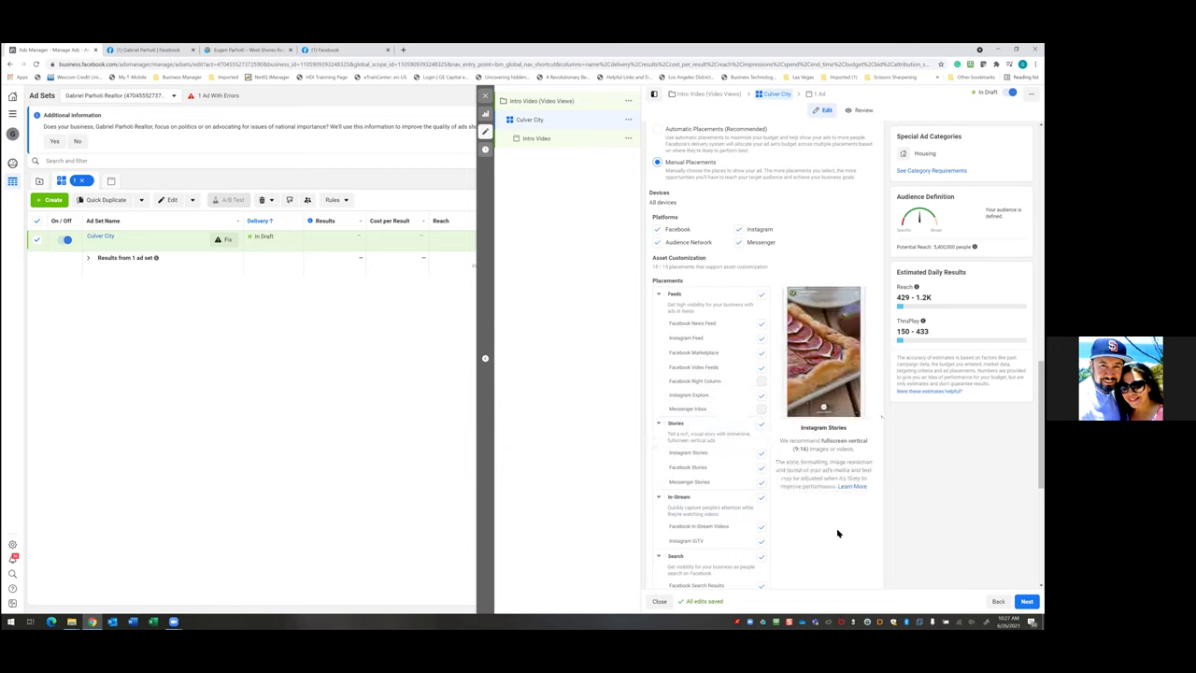
scroll(838, 529, down, 3)
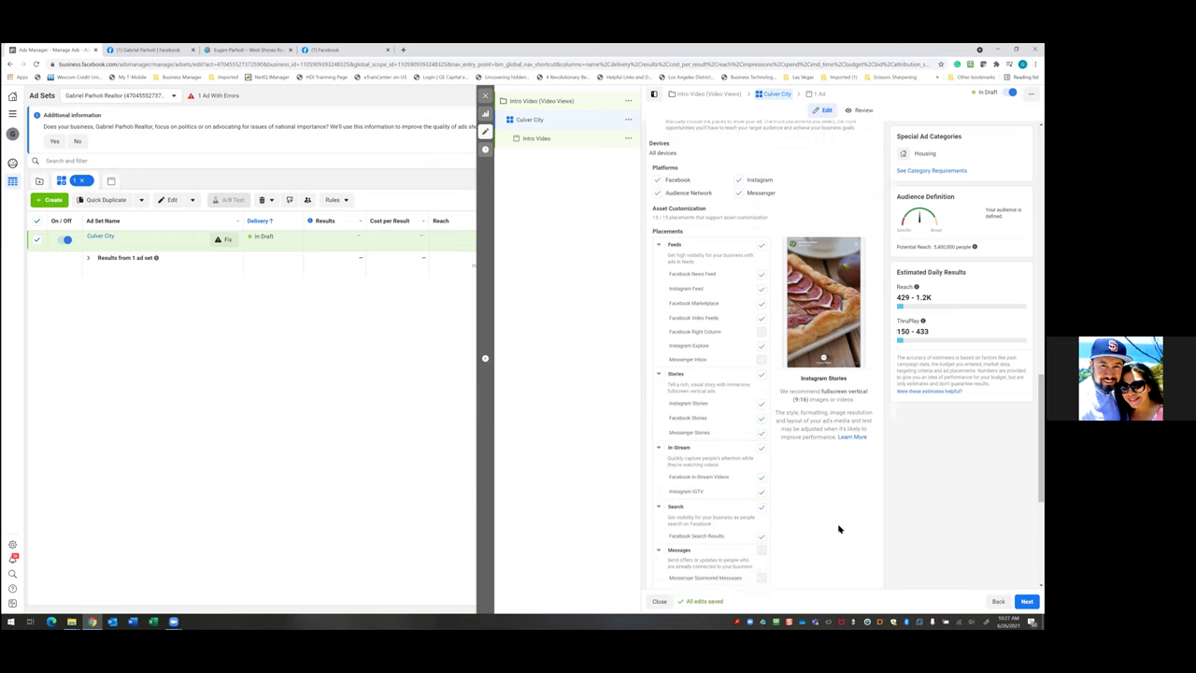
scroll(838, 529, down, 2)
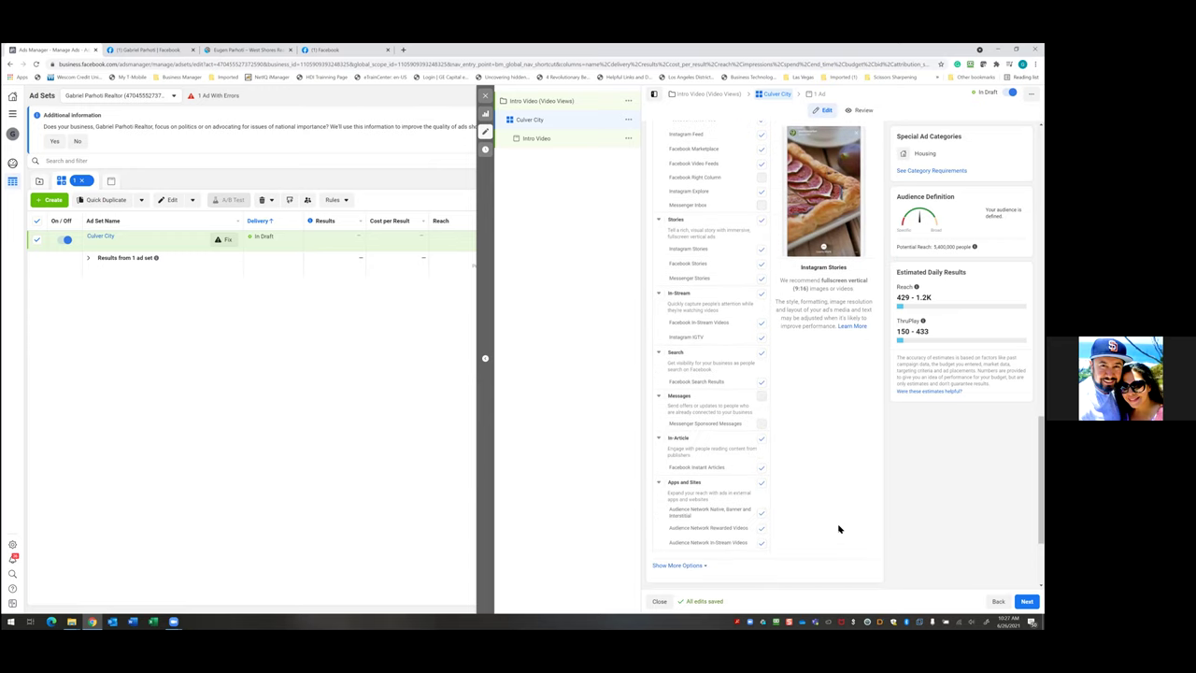
scroll(838, 529, up, 4)
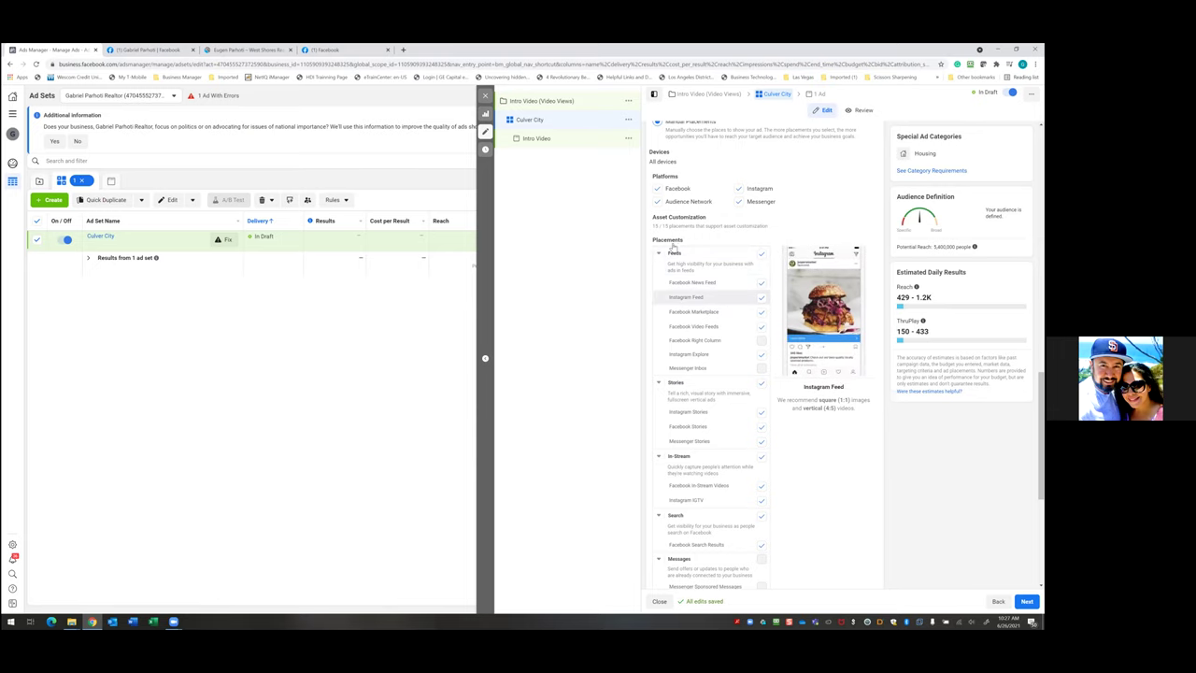
Exclude the Messenger and Audience Network platforms from the ad set's manual placements.
scroll(743, 281, up, 1)
click(739, 242)
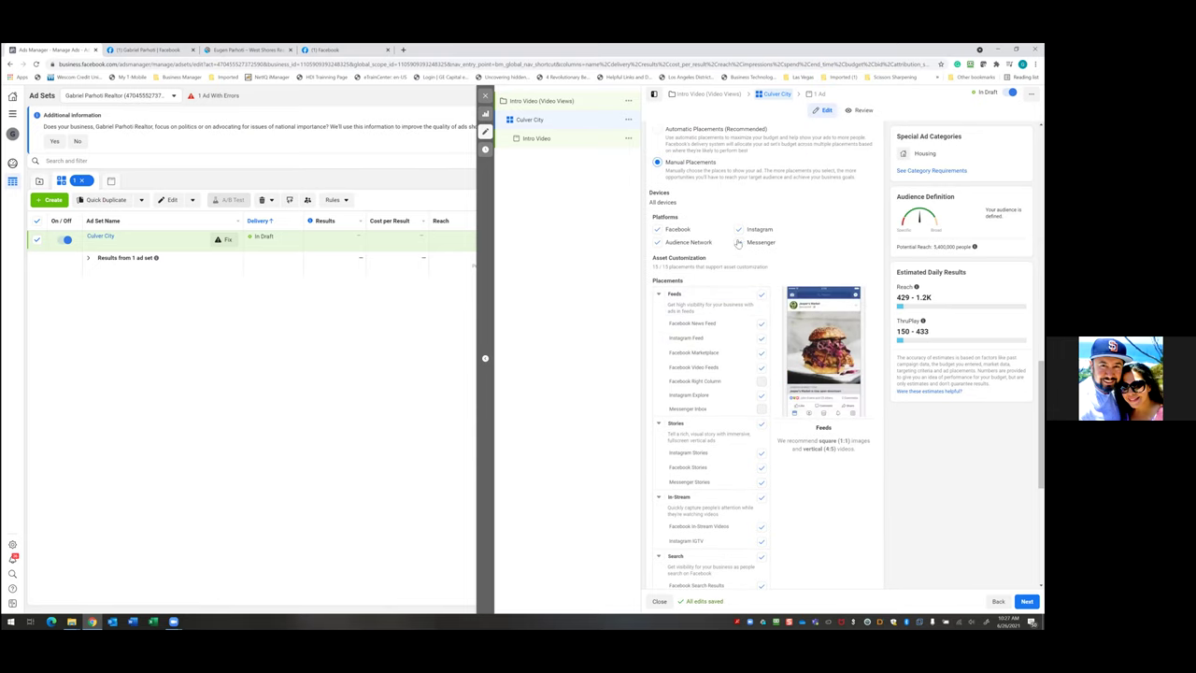
click(657, 242)
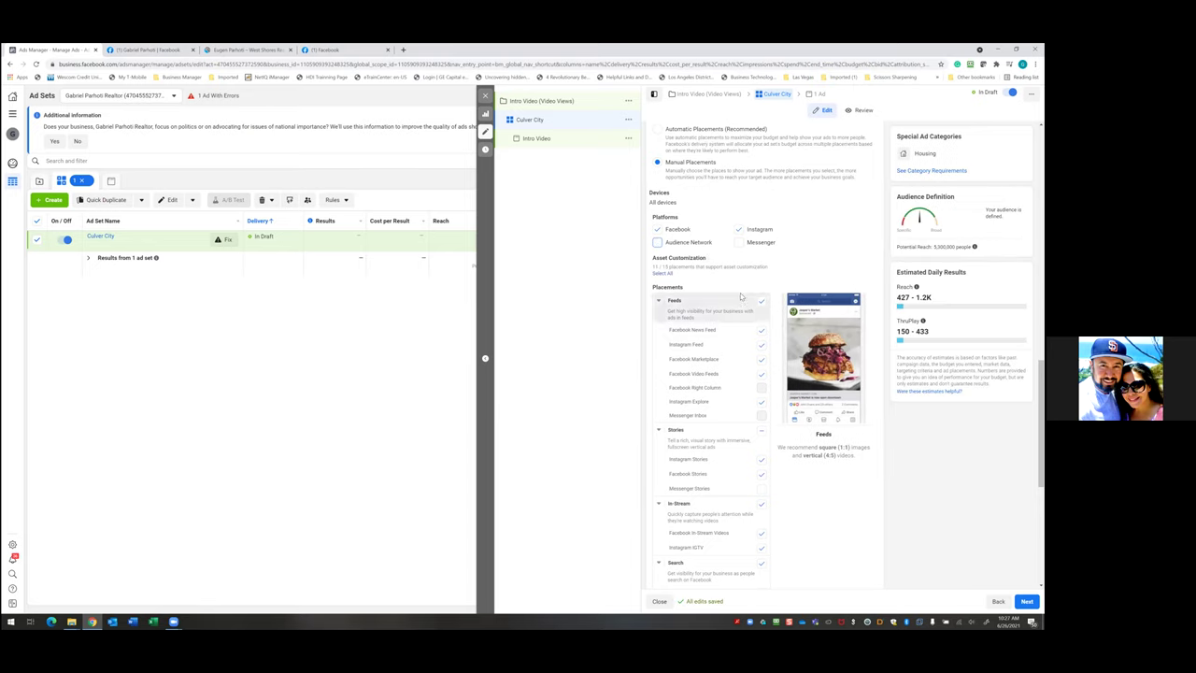
Remove the Facebook Video Feeds, Instagram Stories, Facebook Stories and all In-Stream placements from the ad set.
scroll(731, 287, down, 5)
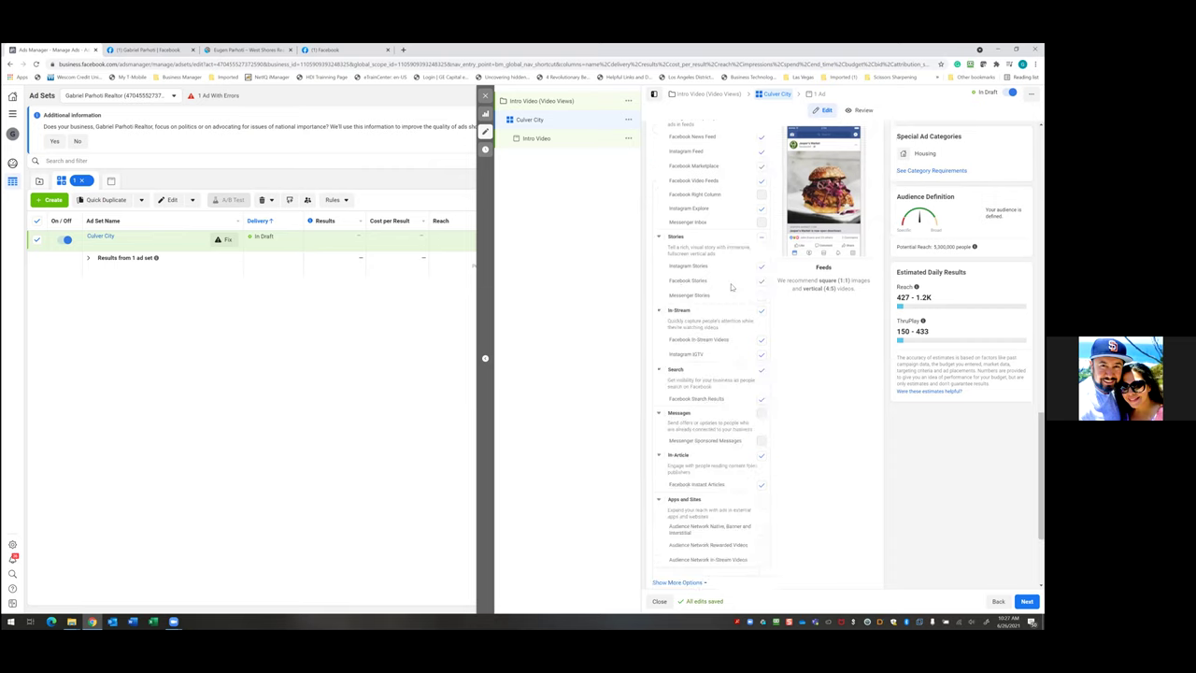
scroll(788, 400, up, 3)
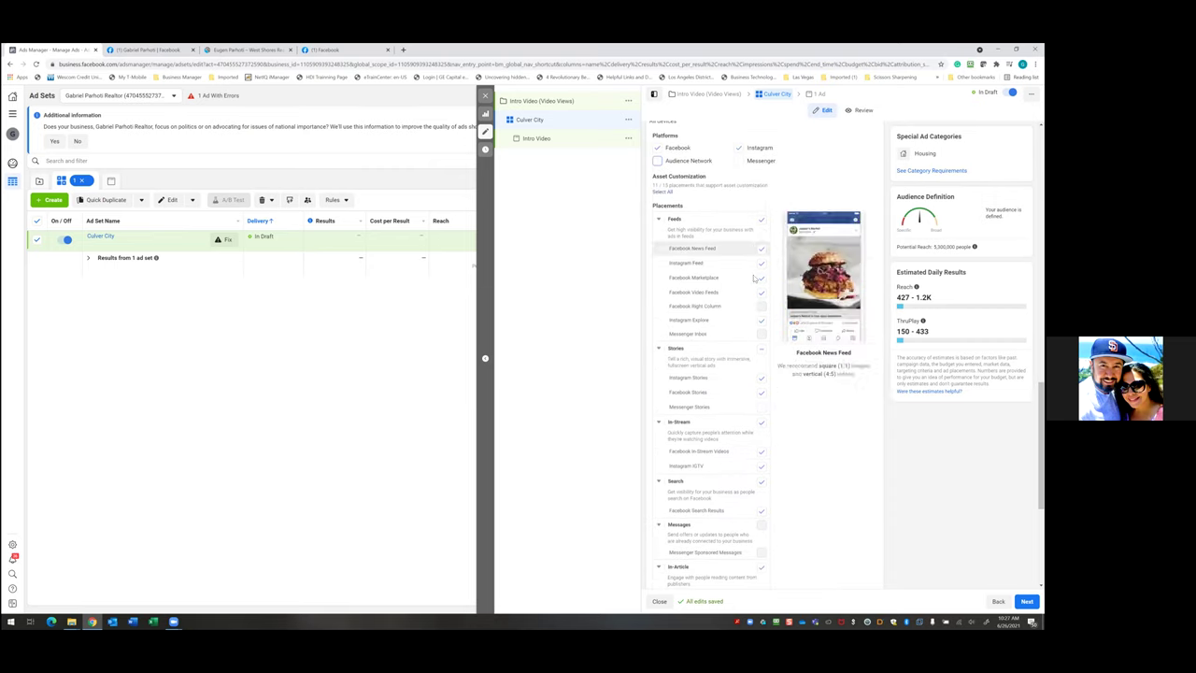
scroll(748, 374, down, 1)
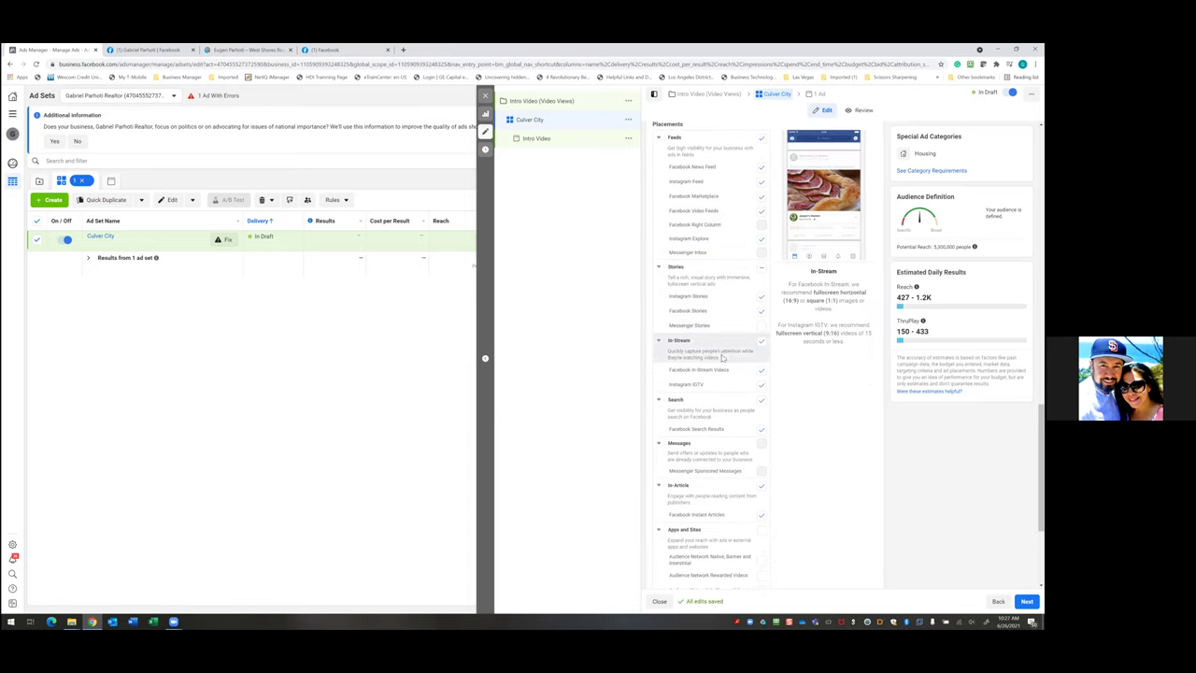
scroll(725, 341, up, 2)
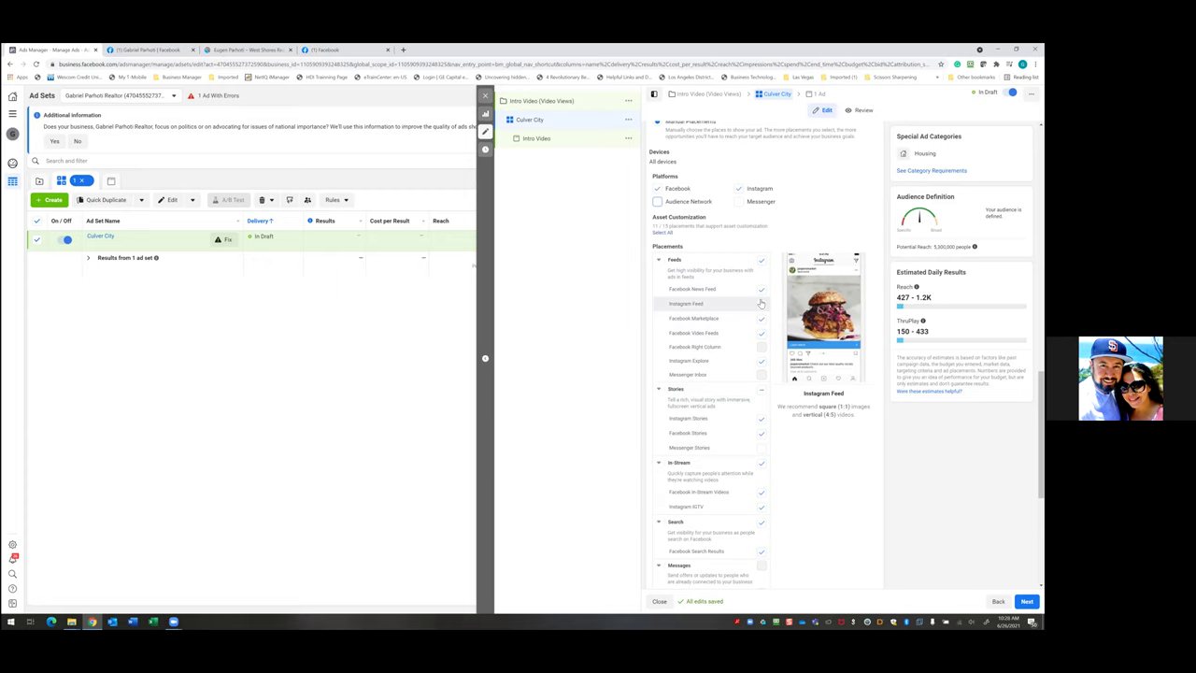
click(763, 334)
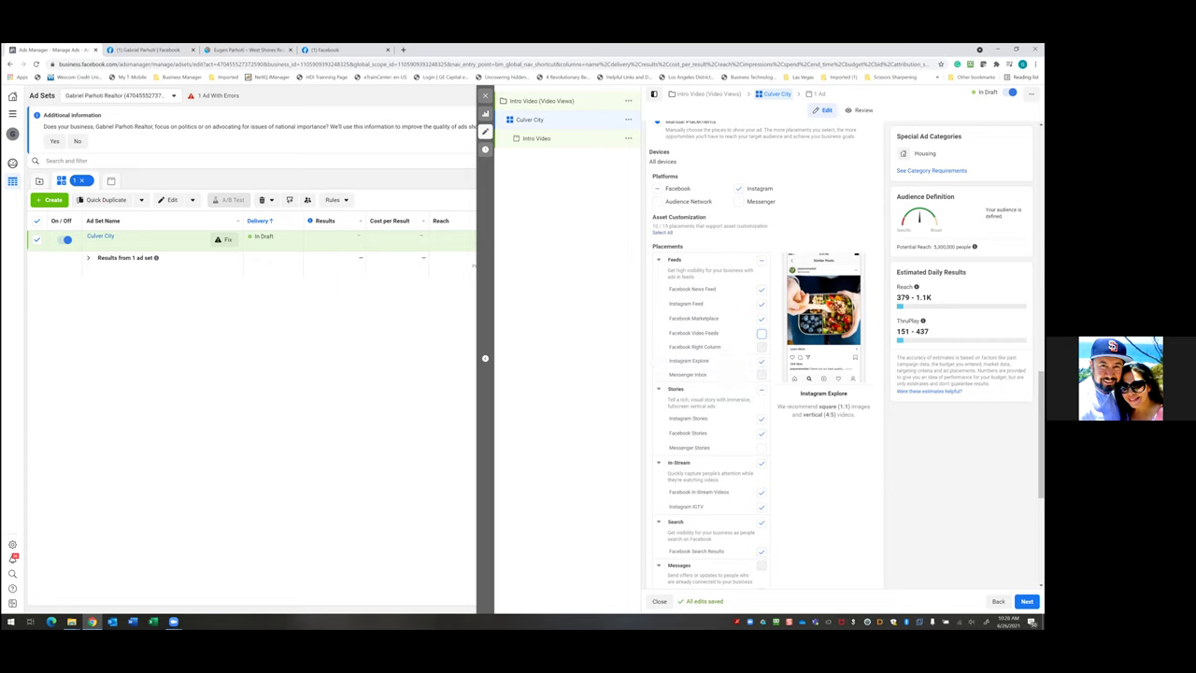
click(761, 418)
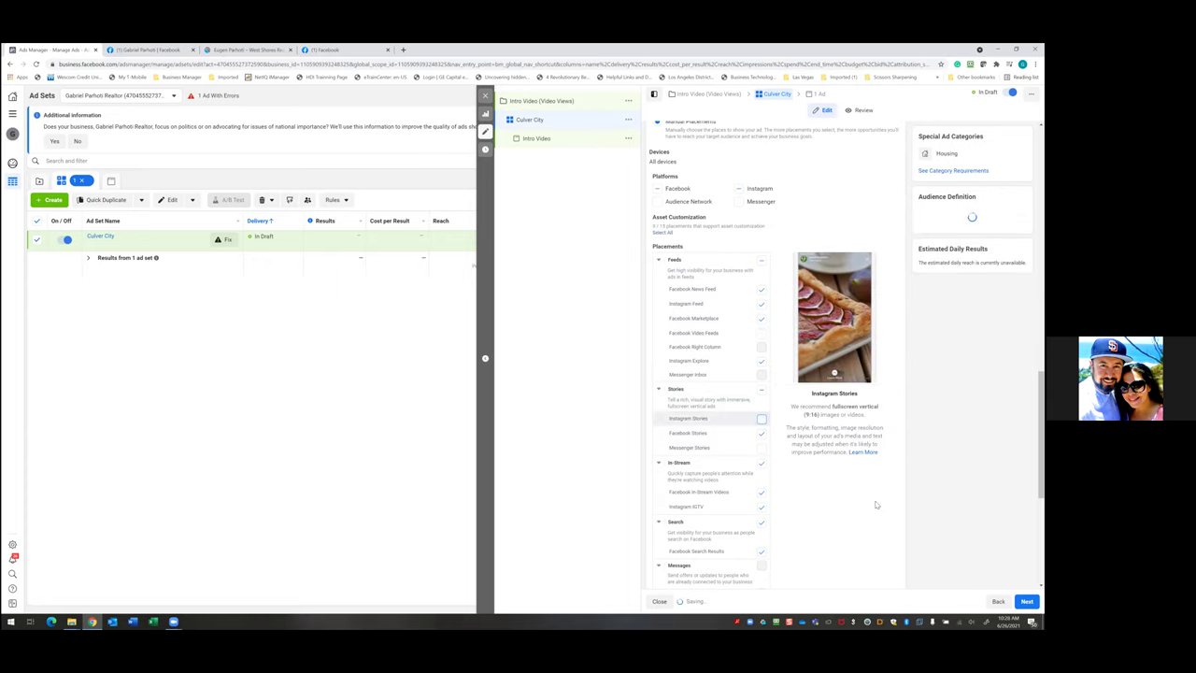
click(764, 436)
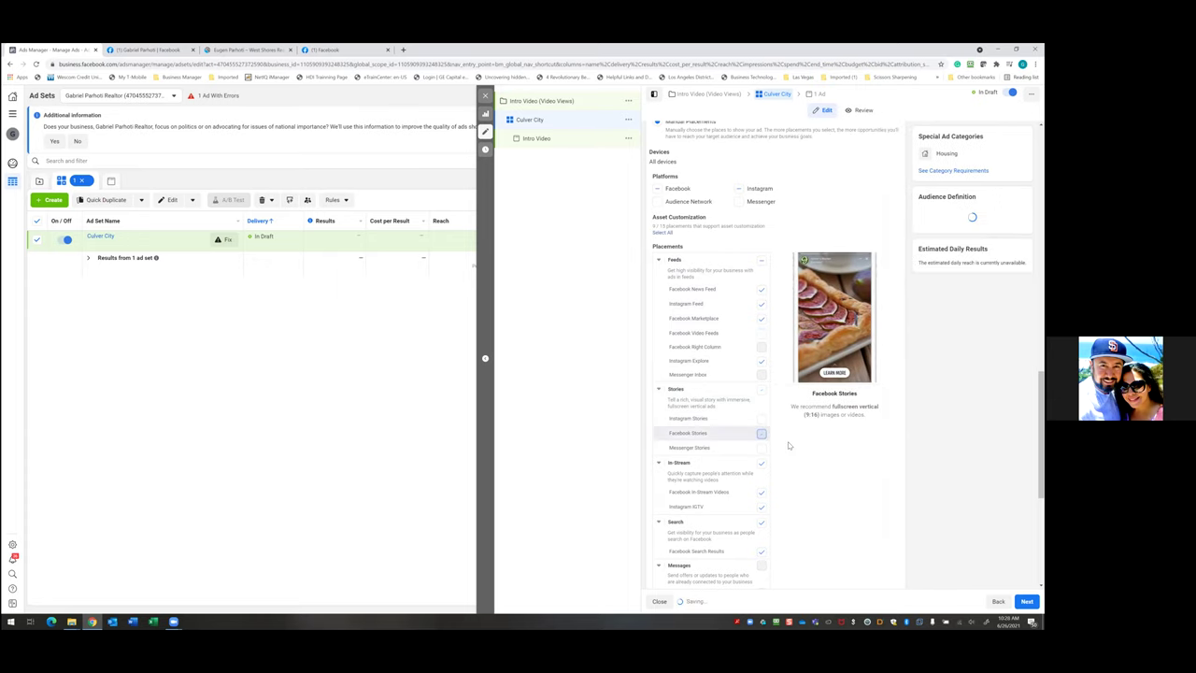
click(762, 462)
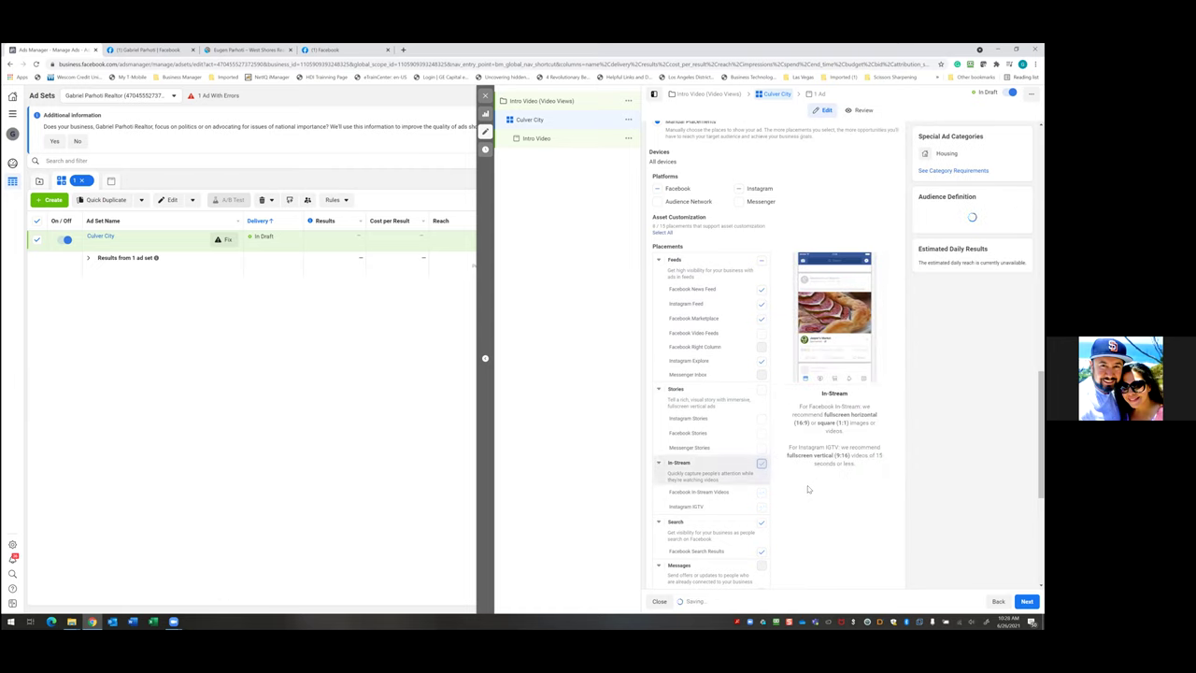
Remove the Search and In-Article placements from the ad set.
scroll(809, 486, down, 2)
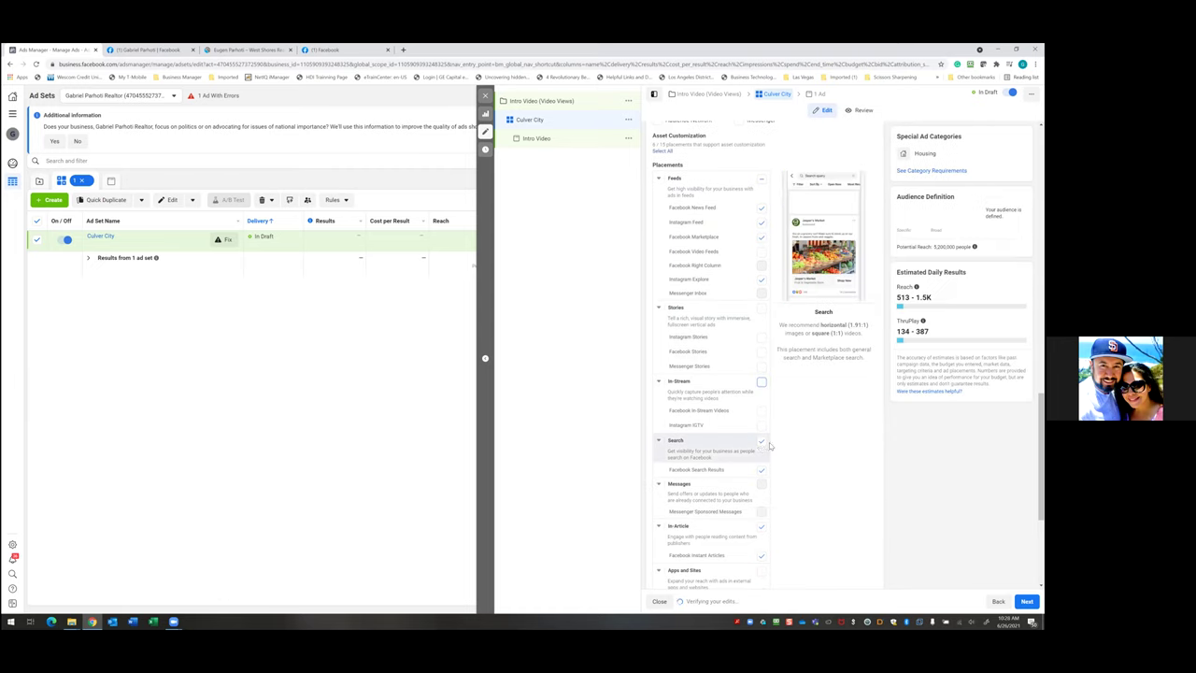
scroll(769, 442, down, 1)
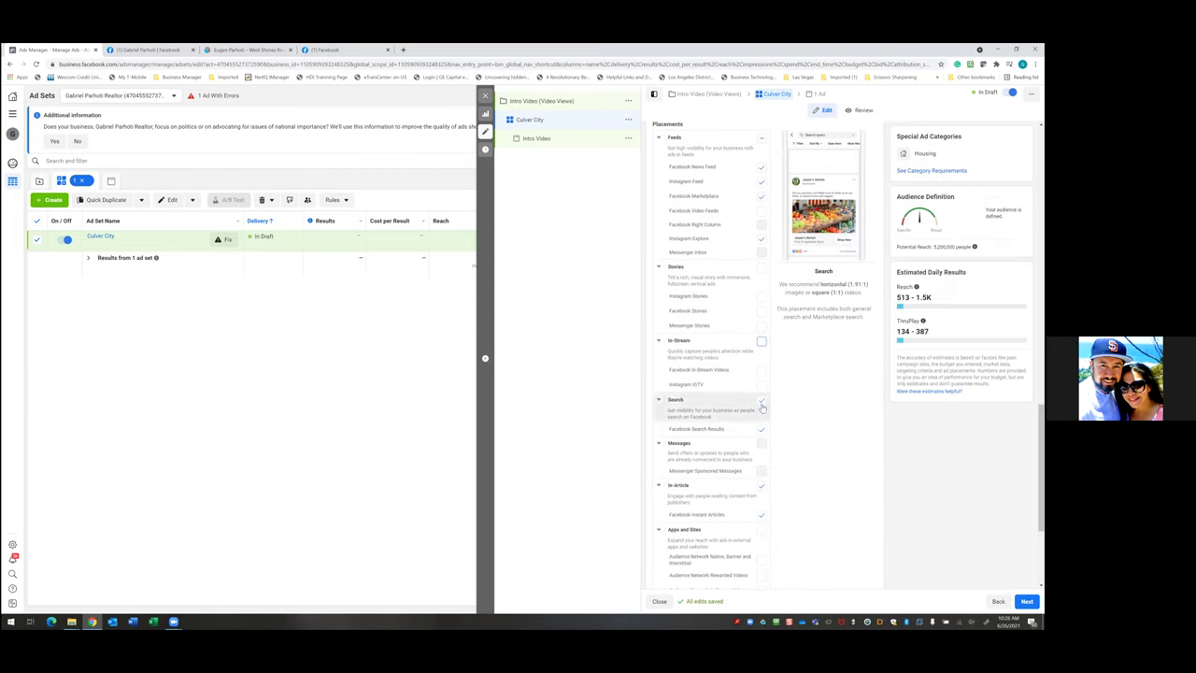
click(763, 408)
scroll(762, 393, down, 3)
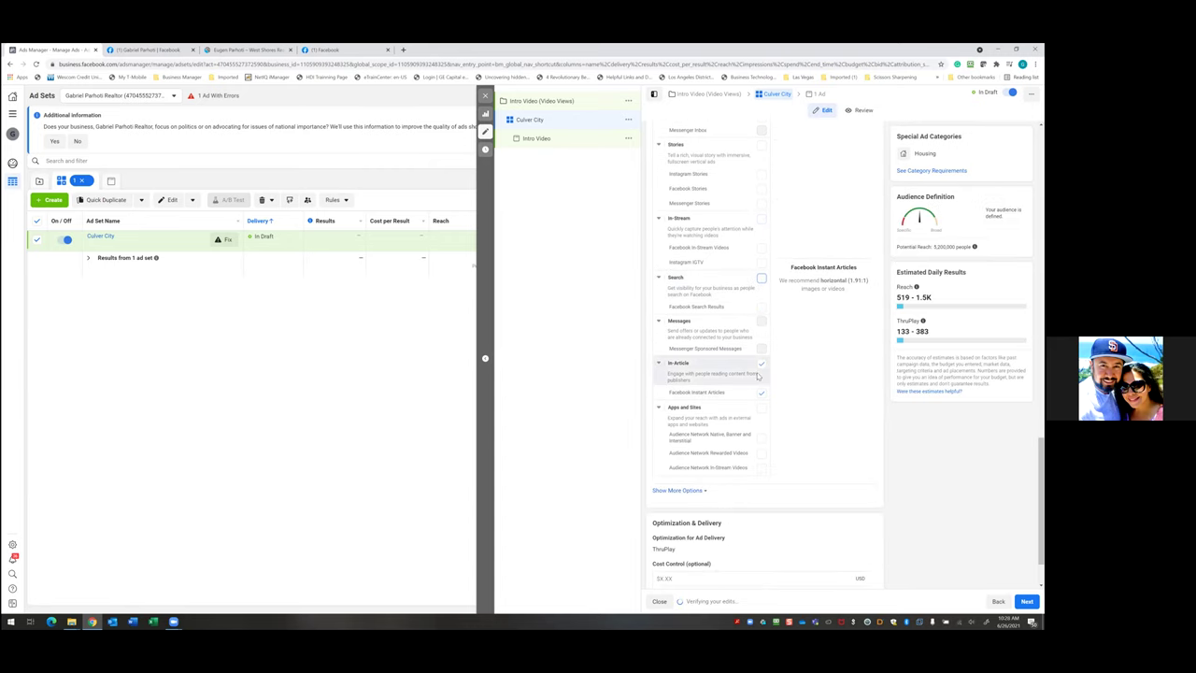
click(760, 369)
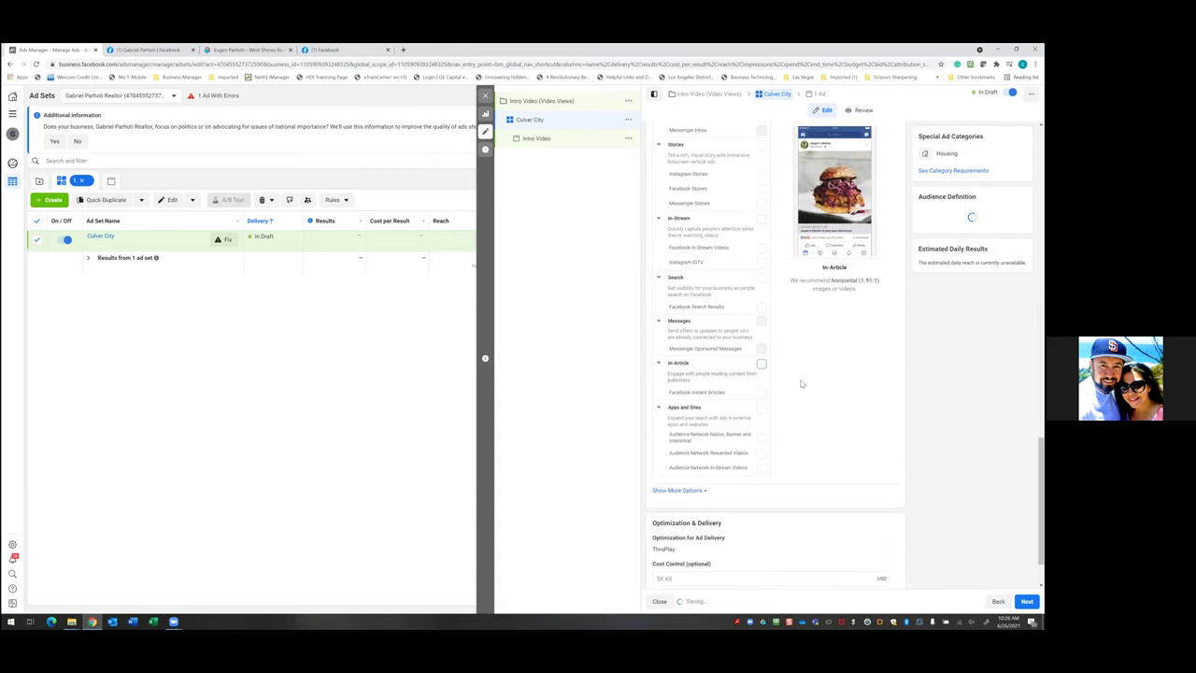
Continue to the Intro Video ad and connect the Instagram account offered at login as its identity.
scroll(801, 383, up, 5)
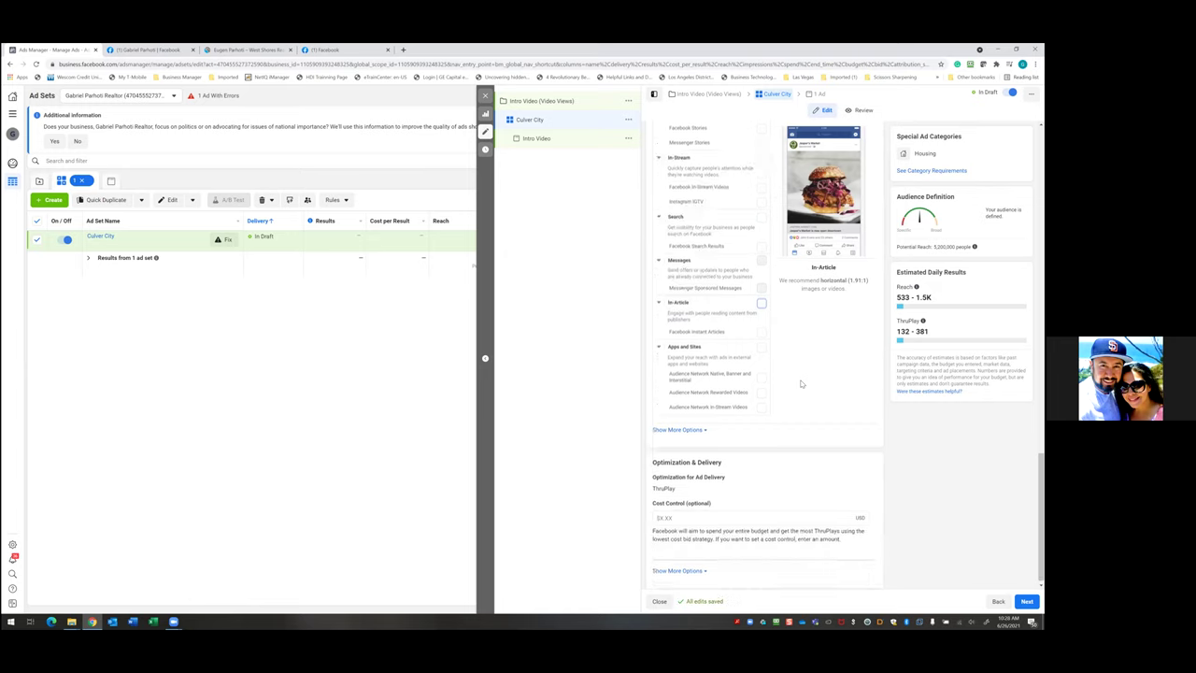
scroll(801, 383, up, 4)
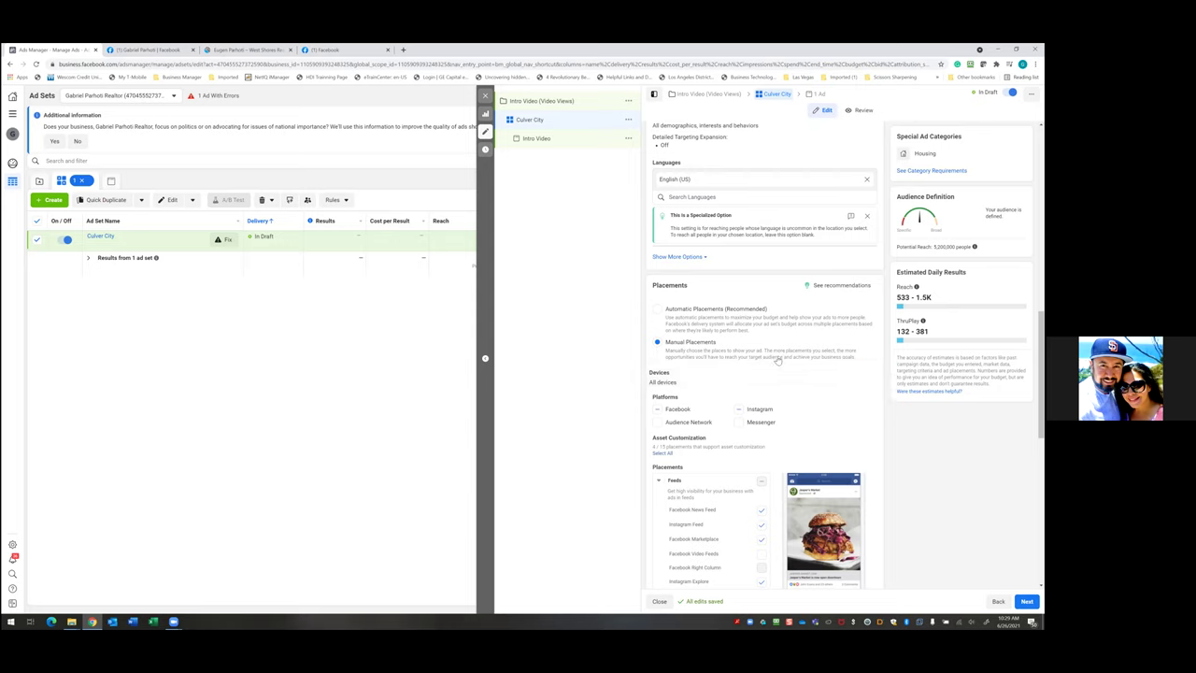
scroll(773, 417, down, 3)
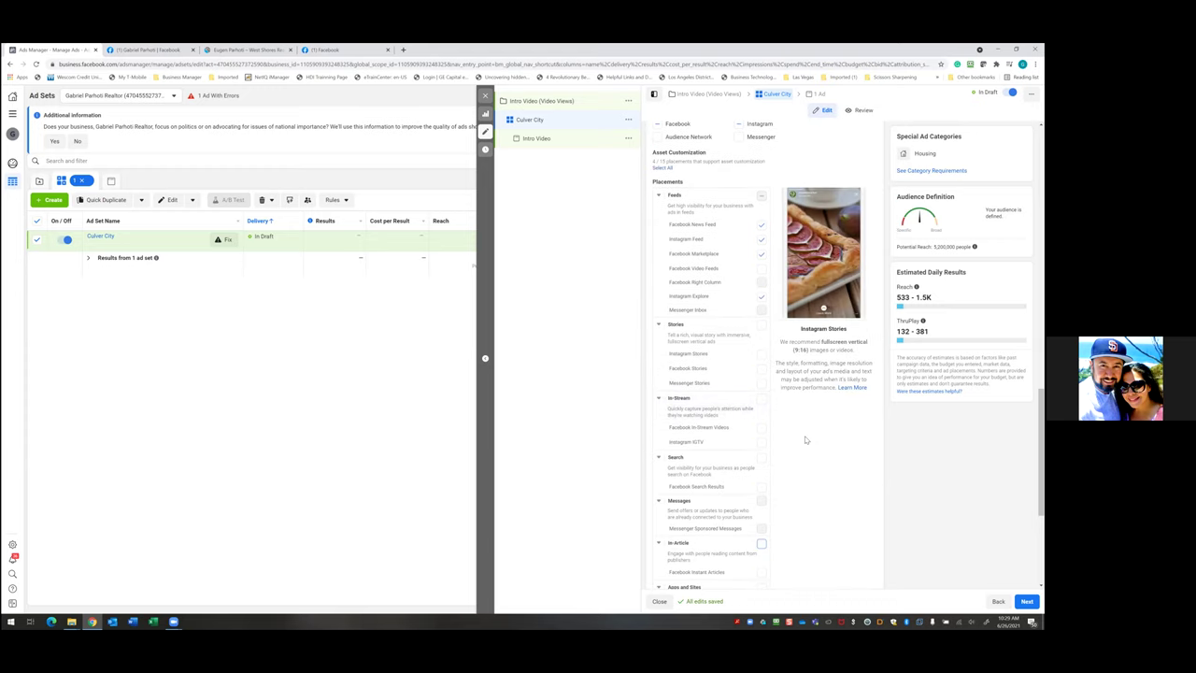
scroll(790, 430, down, 3)
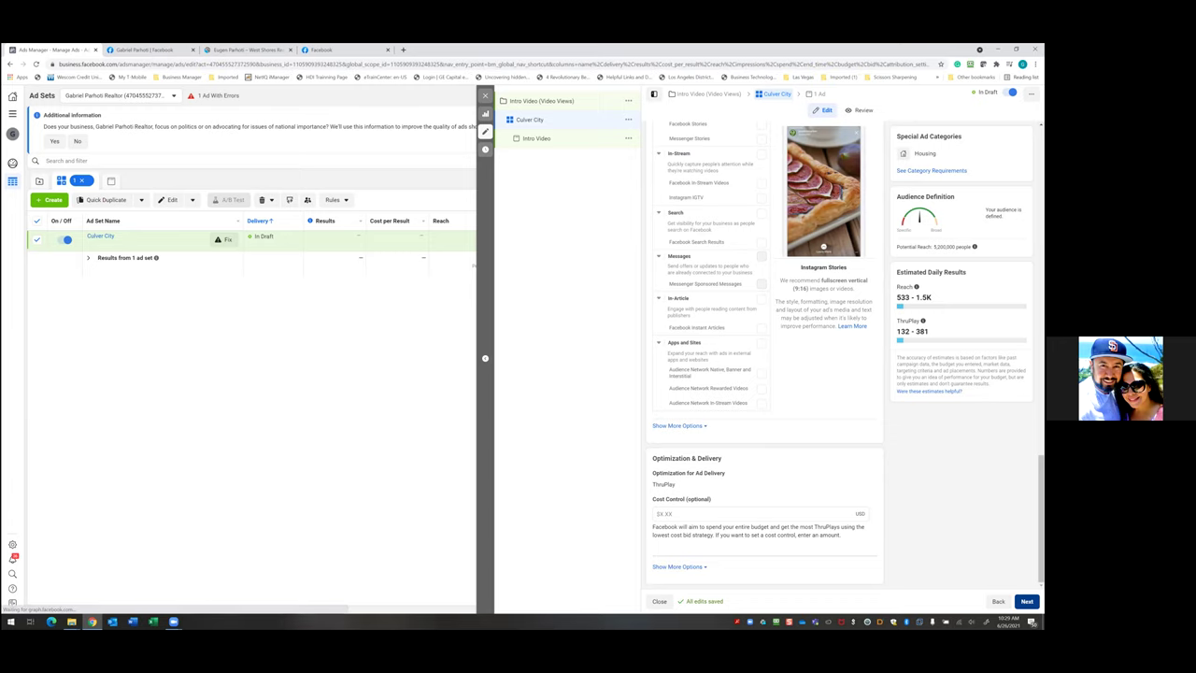
click(1026, 601)
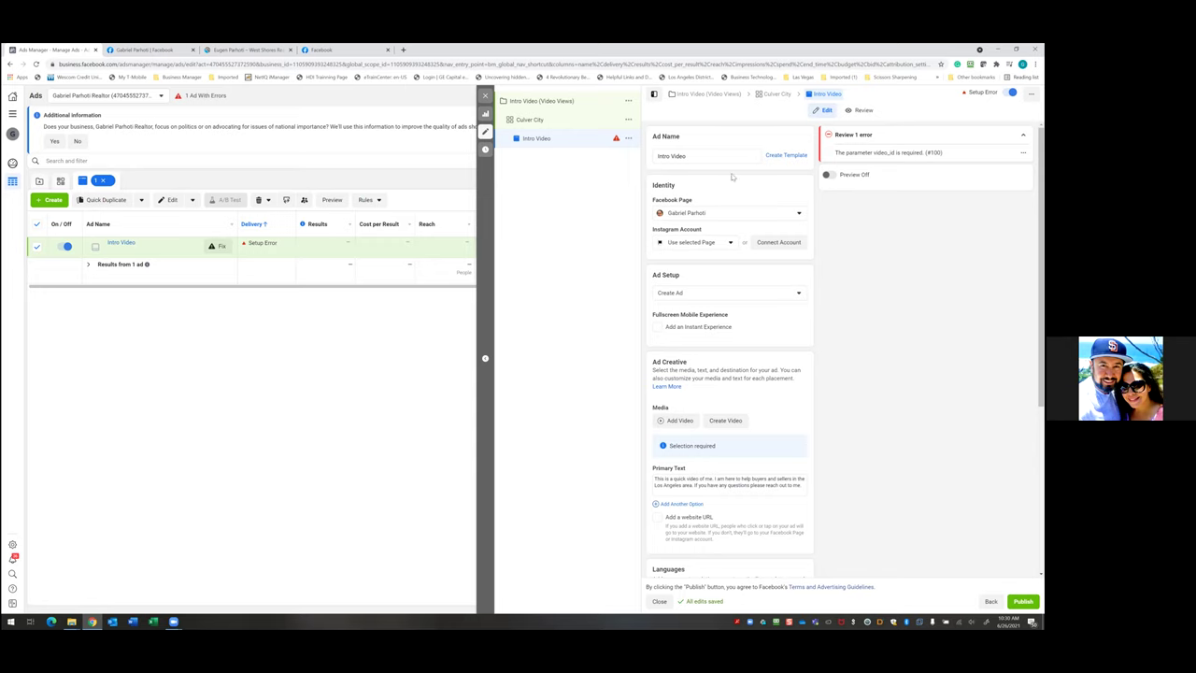
click(796, 243)
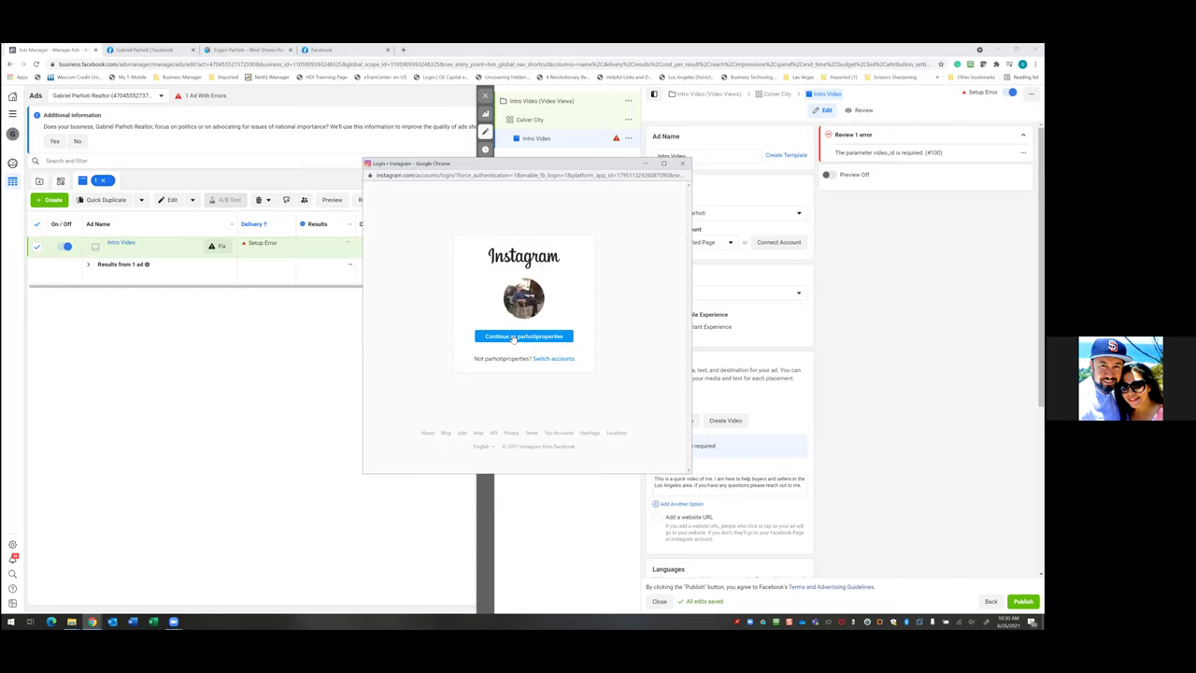
click(513, 339)
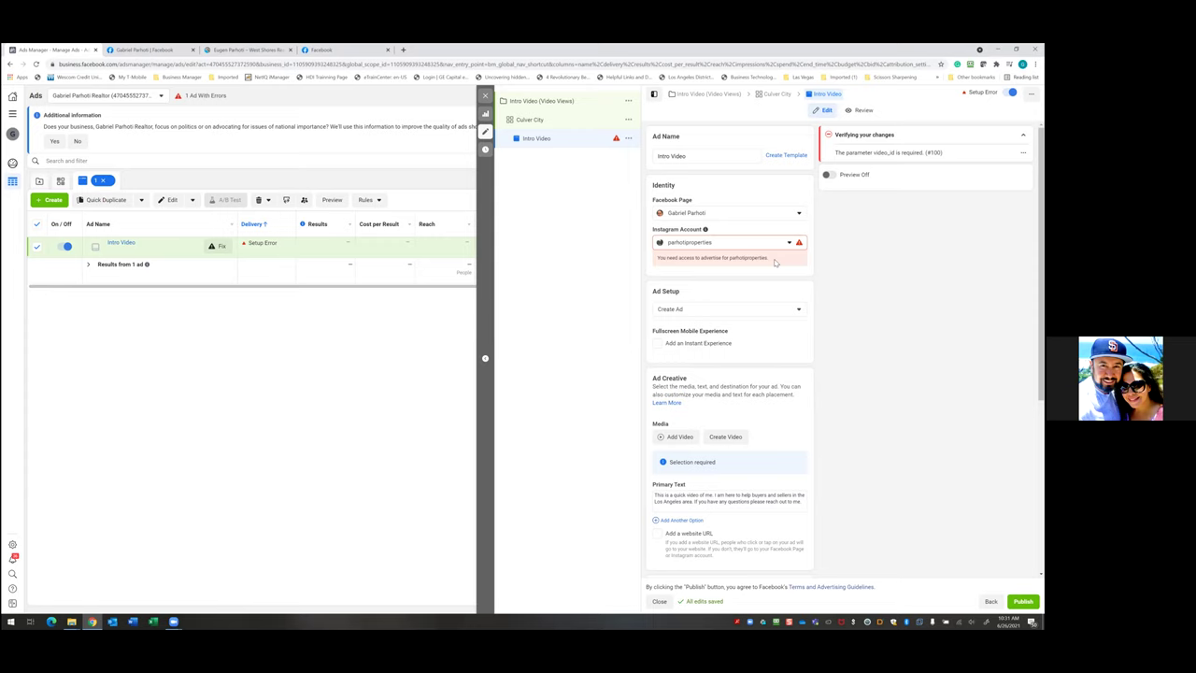
Change the ad setup of the Intro Video ad to Use Existing Post.
click(800, 310)
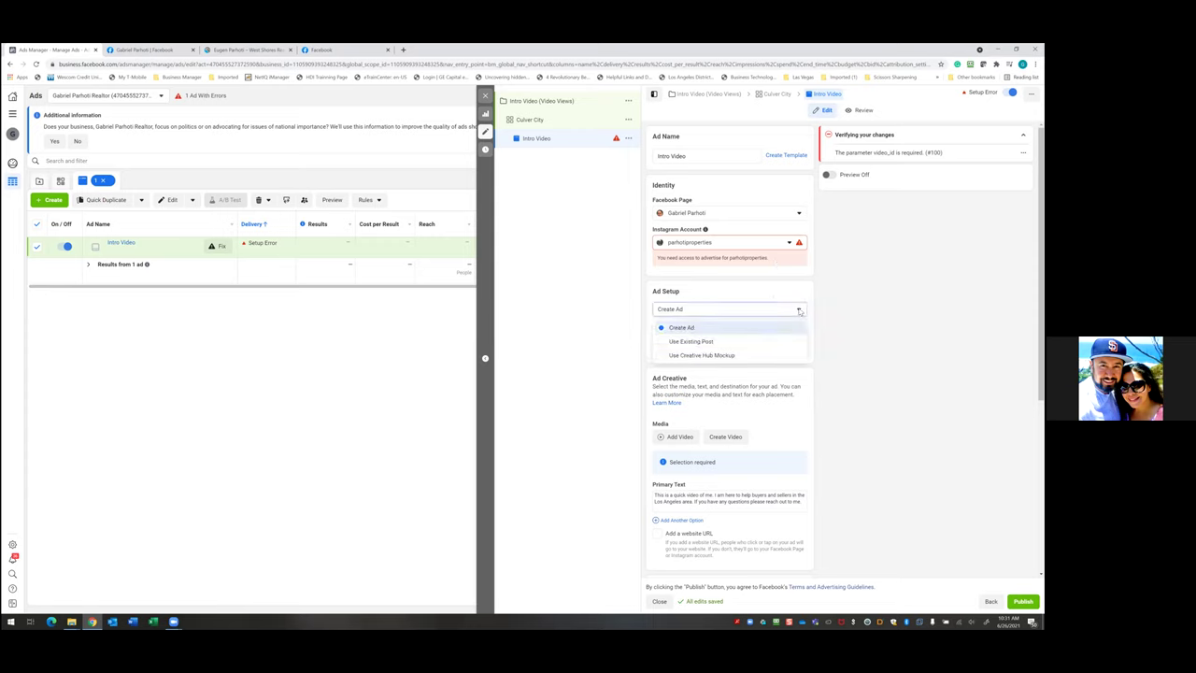
click(762, 329)
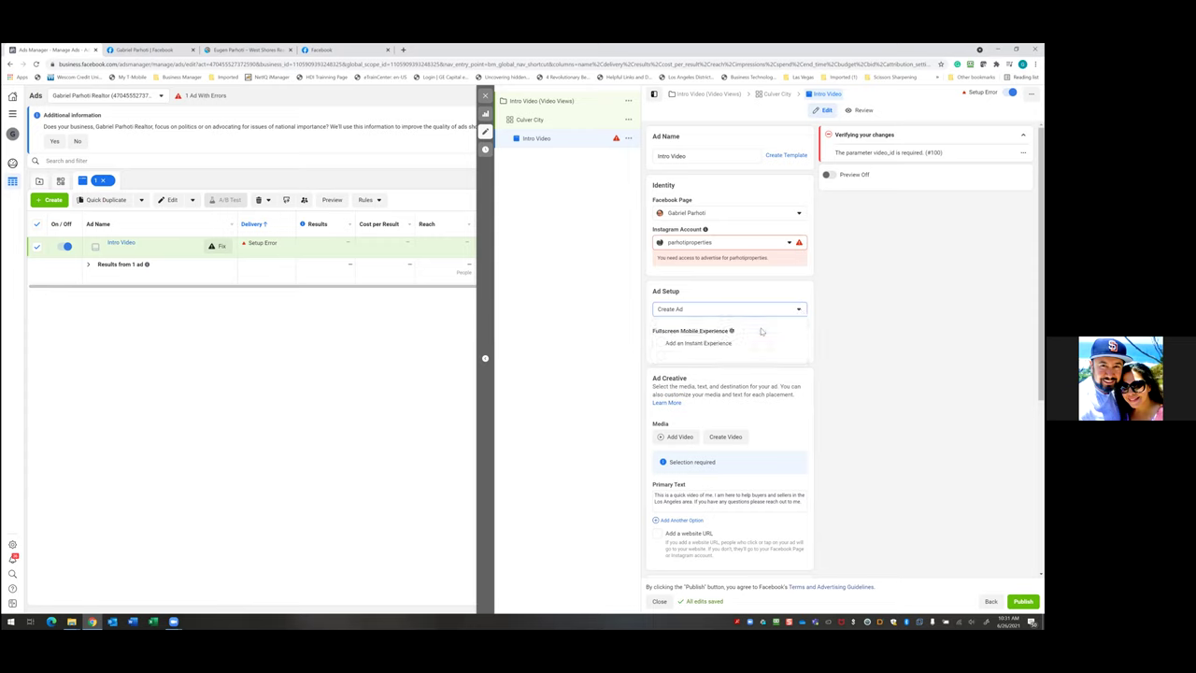
click(800, 309)
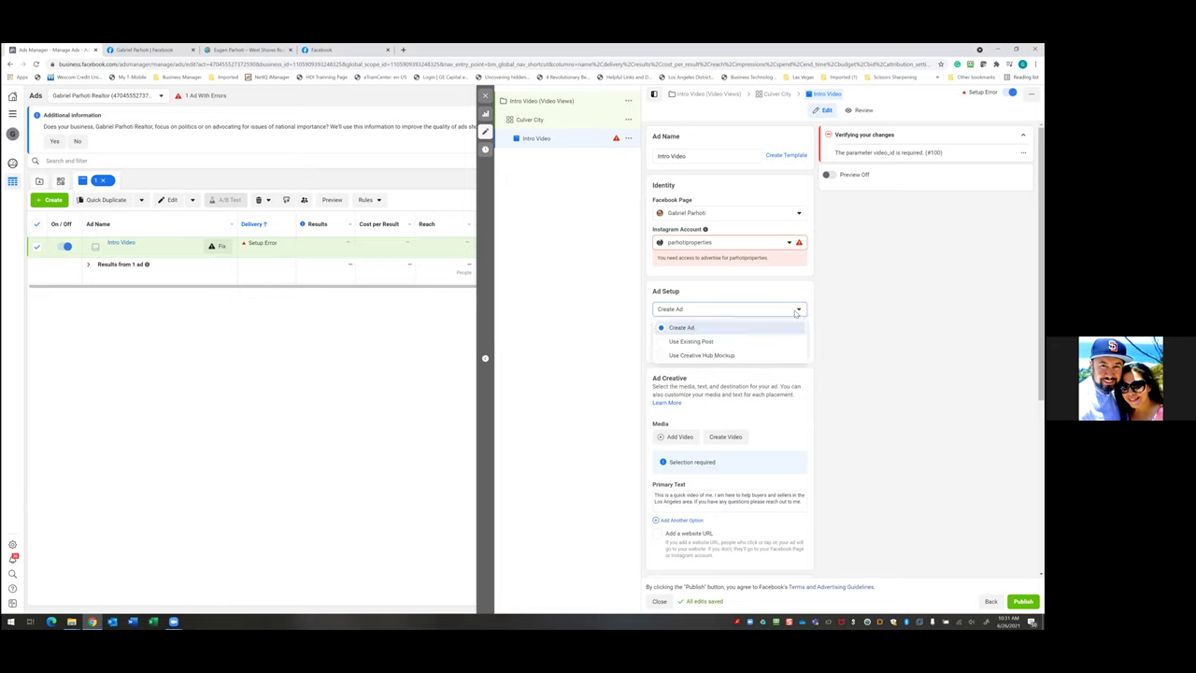
click(702, 342)
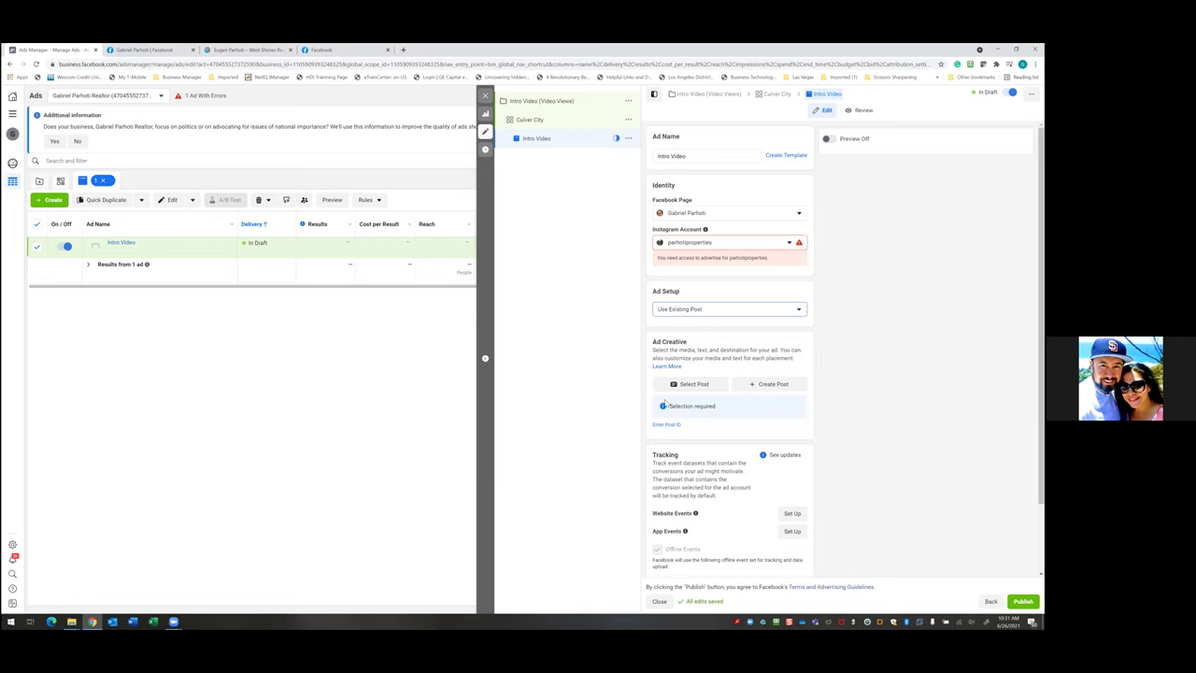
click(711, 313)
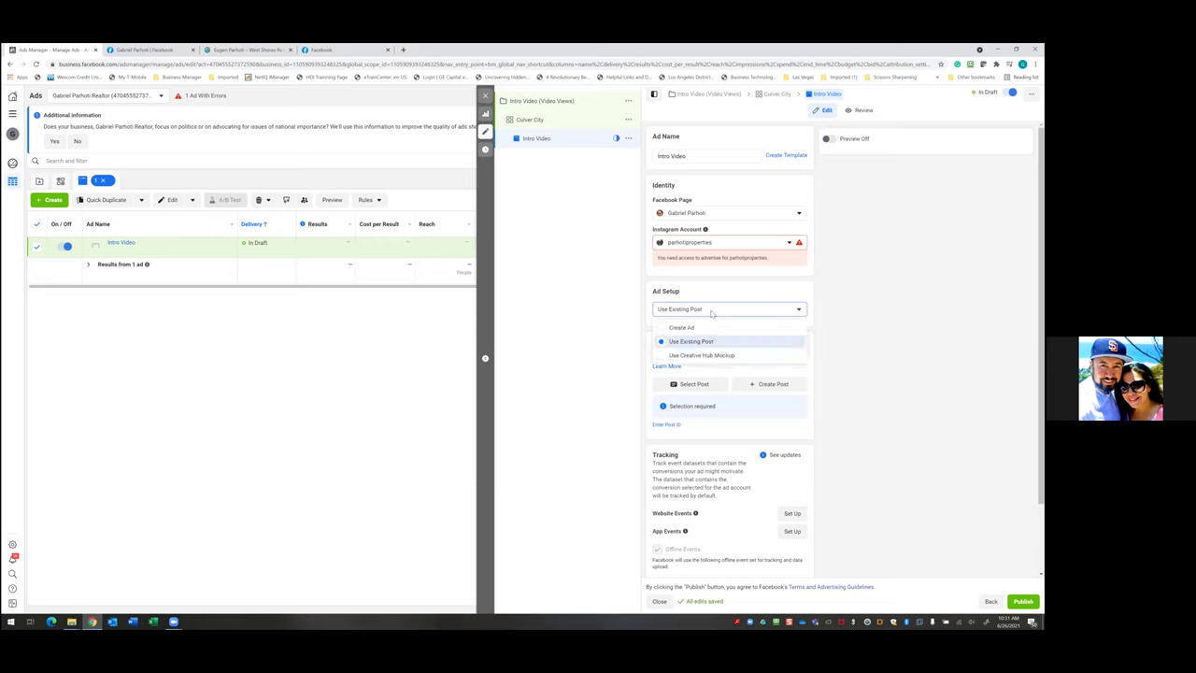
click(711, 314)
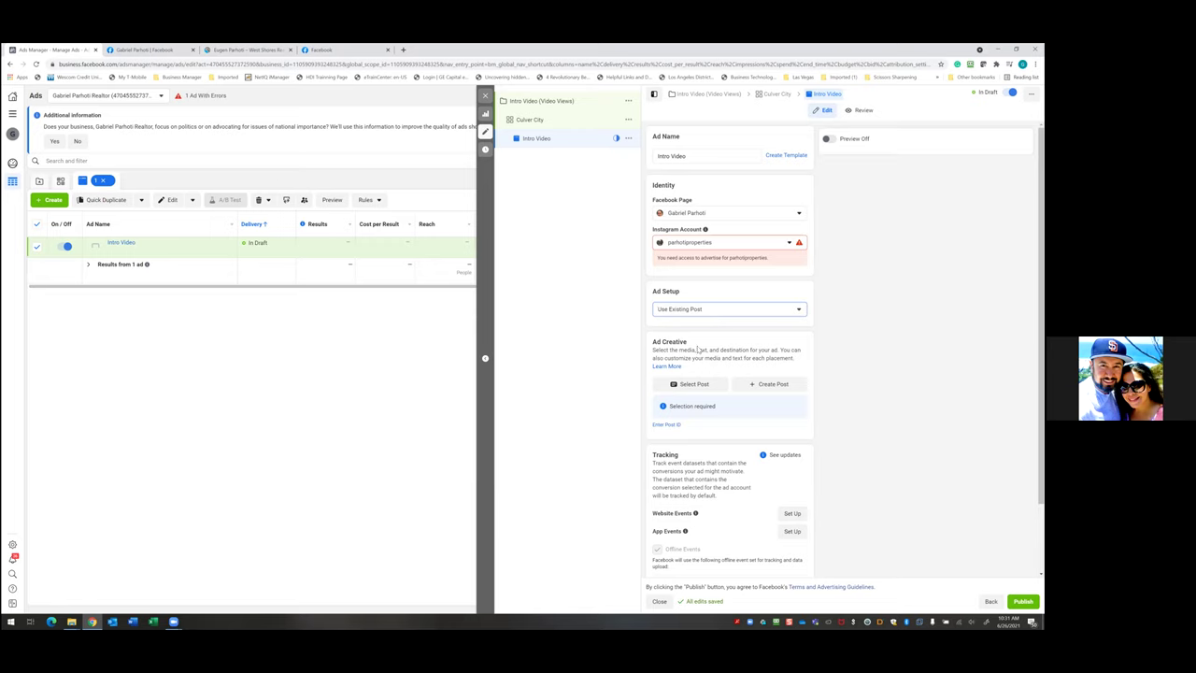
Select the Facebook video post beginning "This is a quick video of me" as the ad's creative.
click(701, 384)
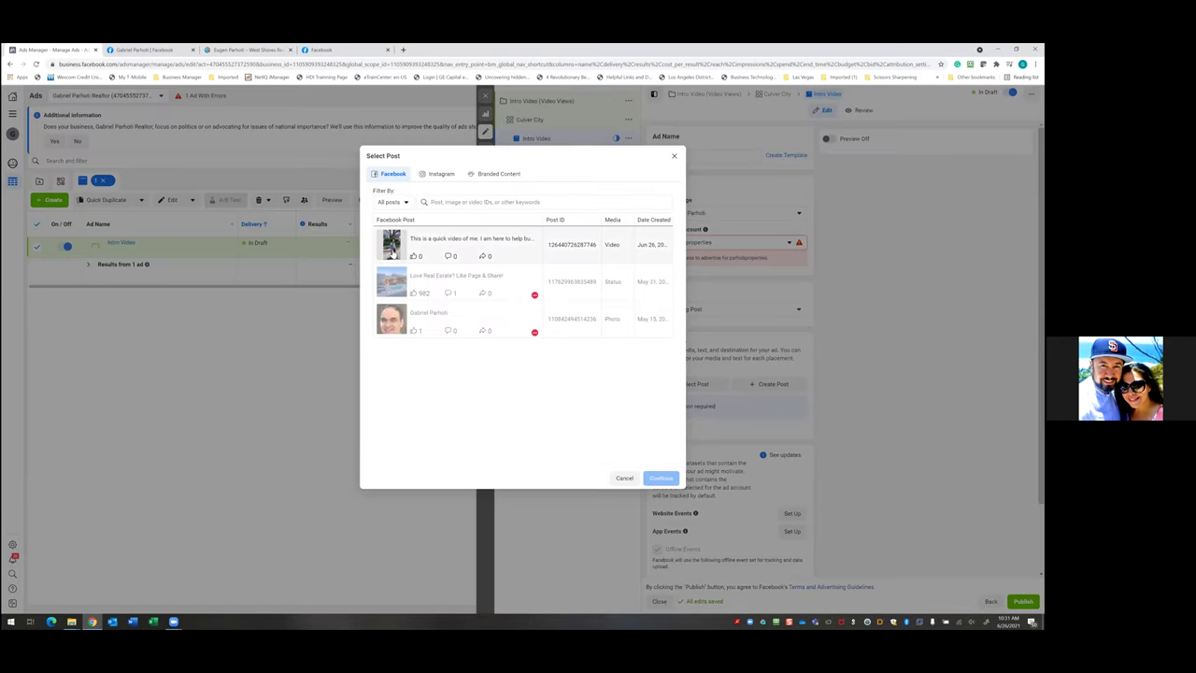
click(392, 248)
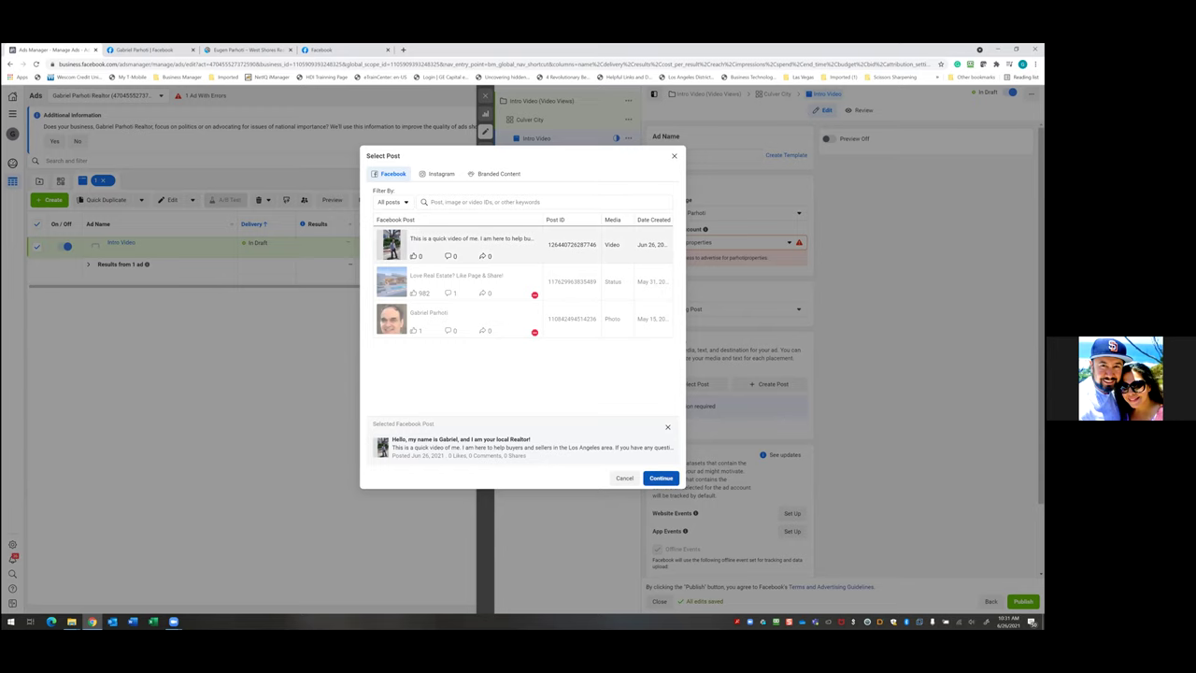
click(661, 478)
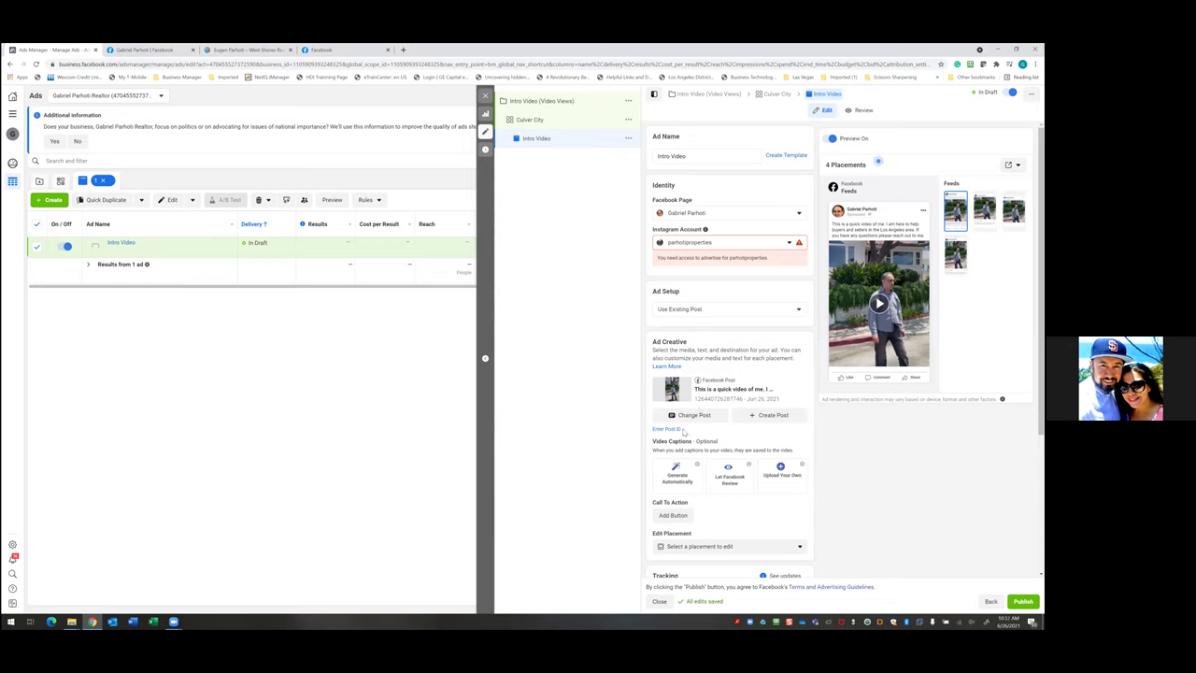
Add a Send Message call to action to the ad's existing Facebook post and update the post.
click(678, 475)
click(673, 516)
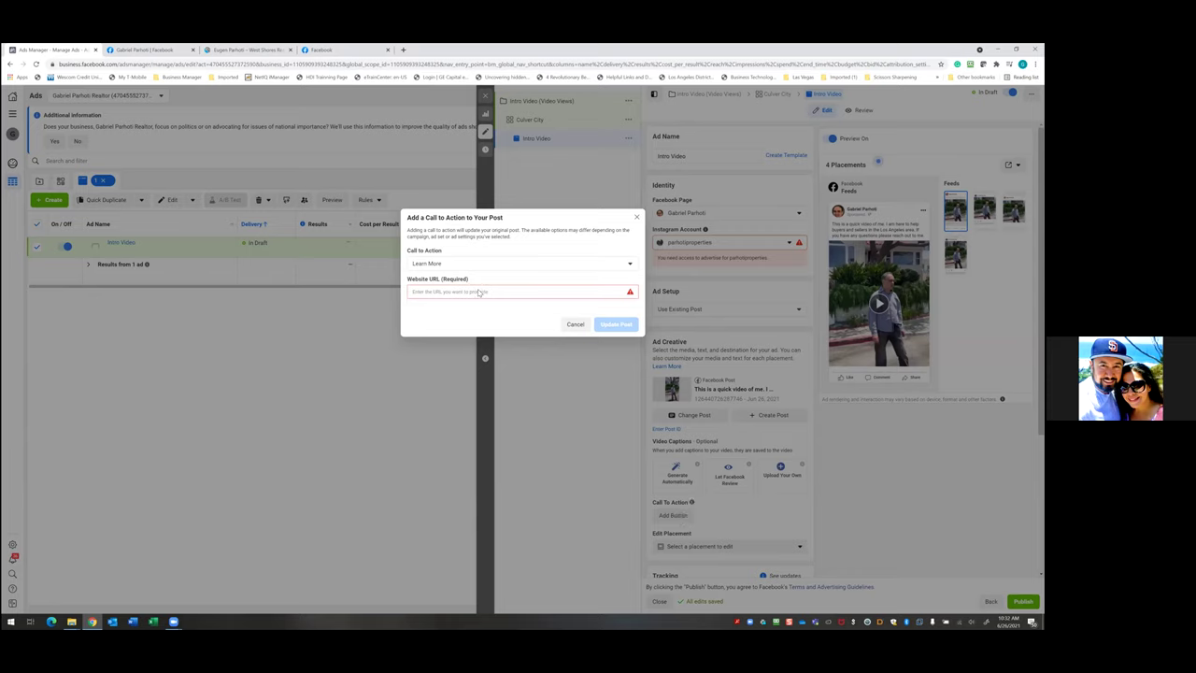
click(630, 265)
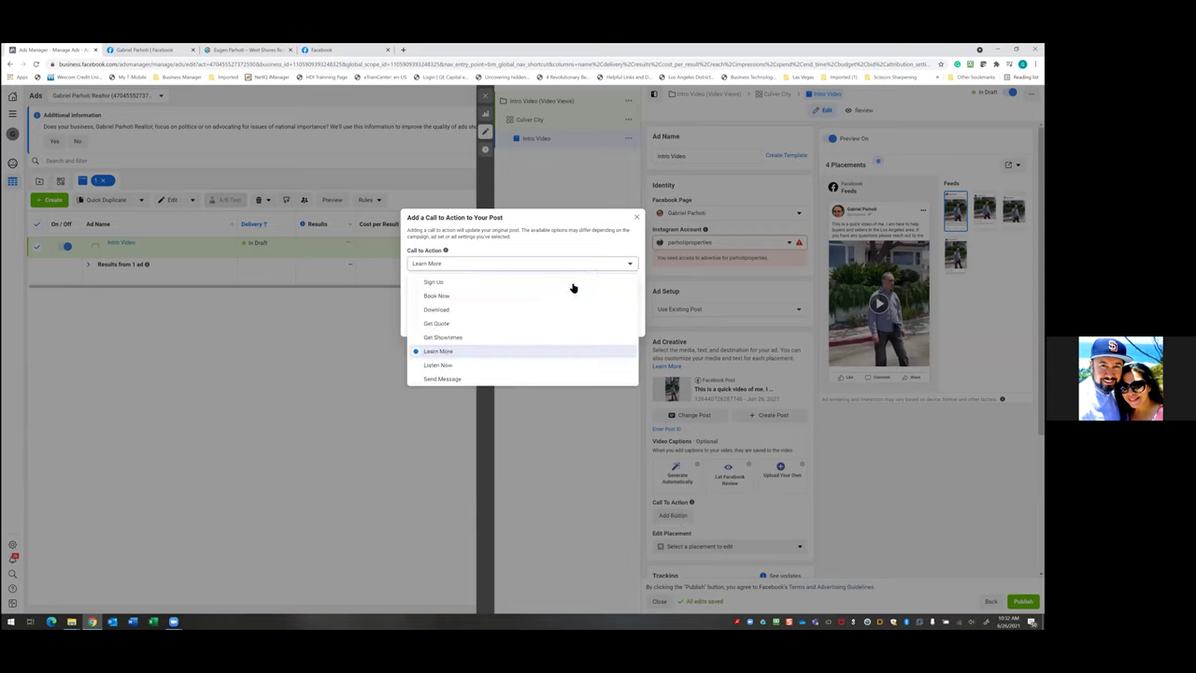
click(495, 353)
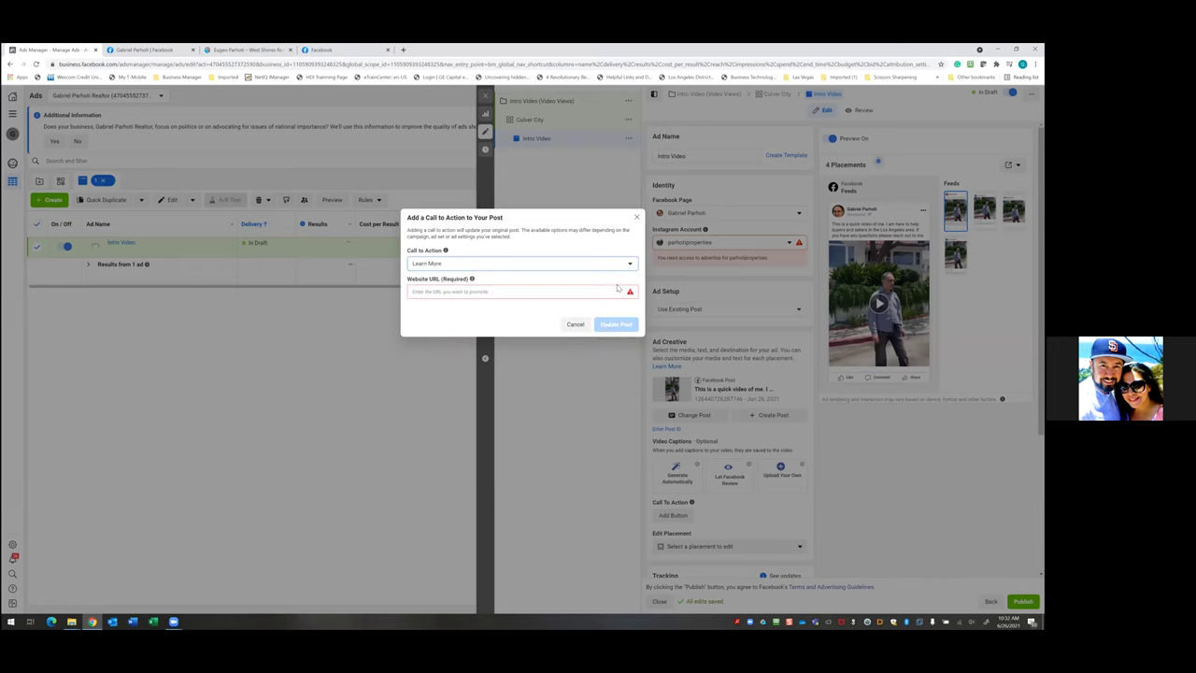
click(617, 290)
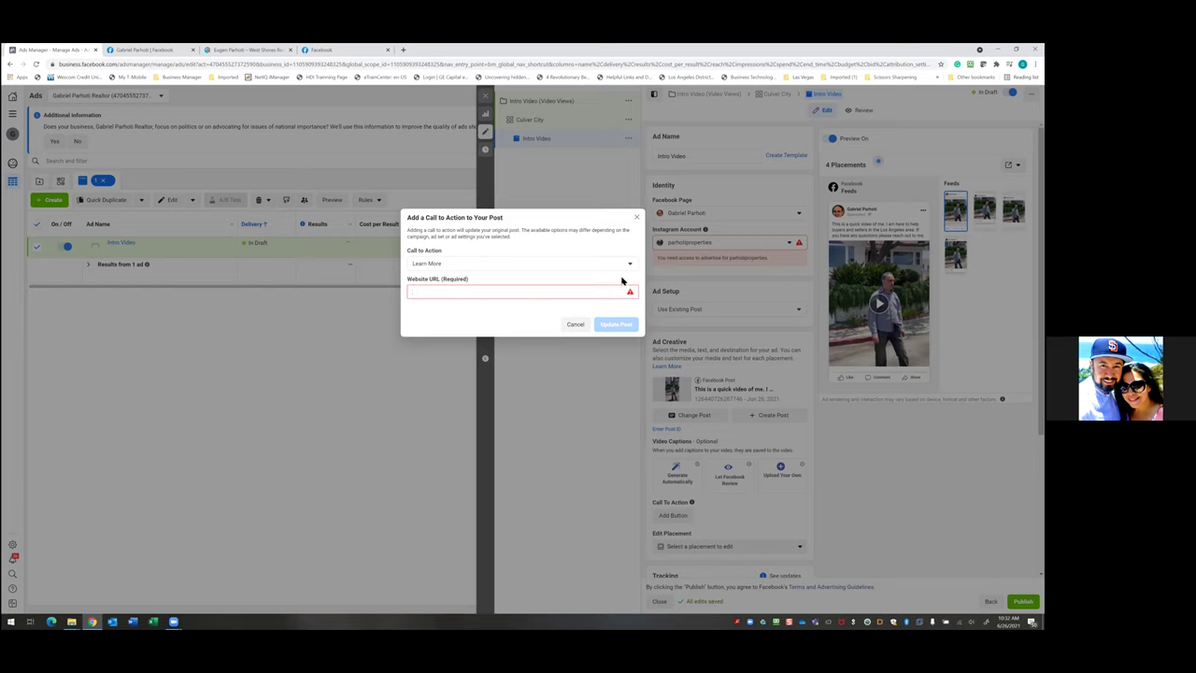
click(629, 266)
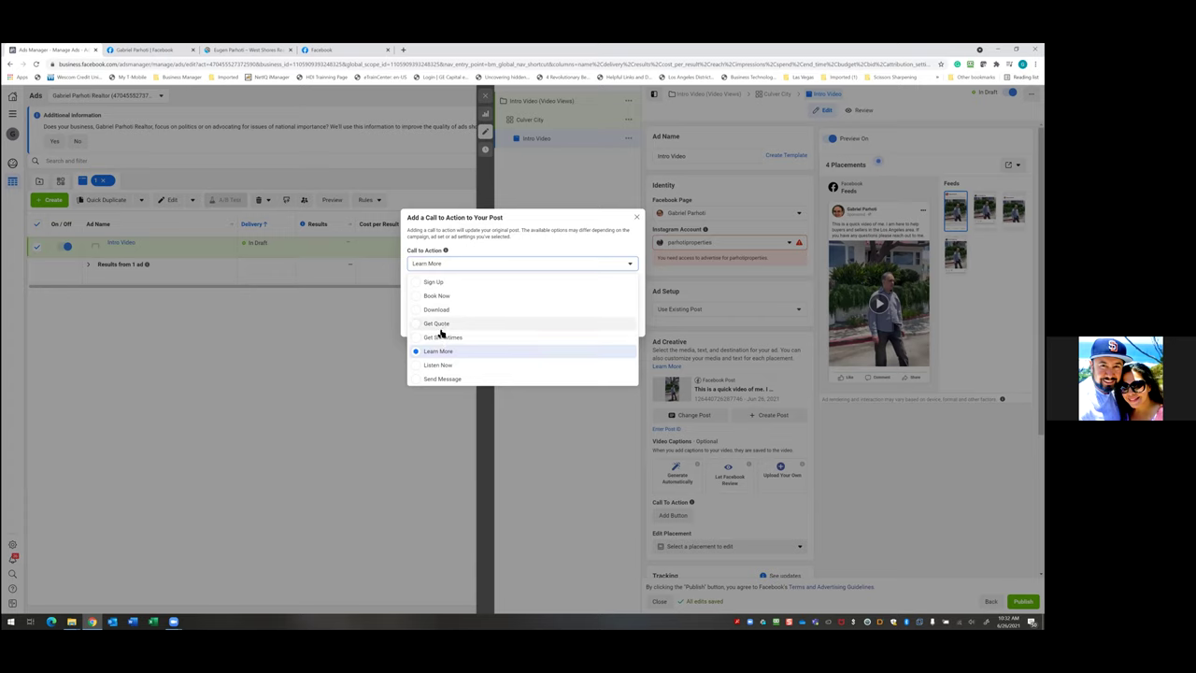
key(Down)
key(Down)
key(Return)
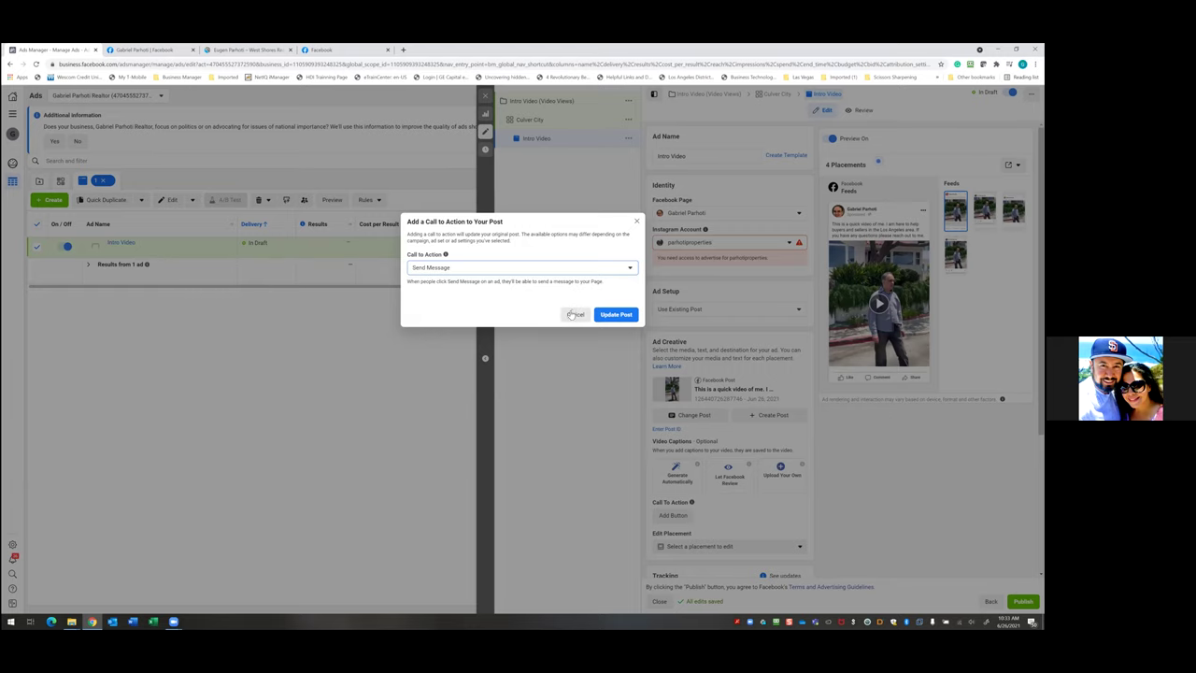
click(625, 315)
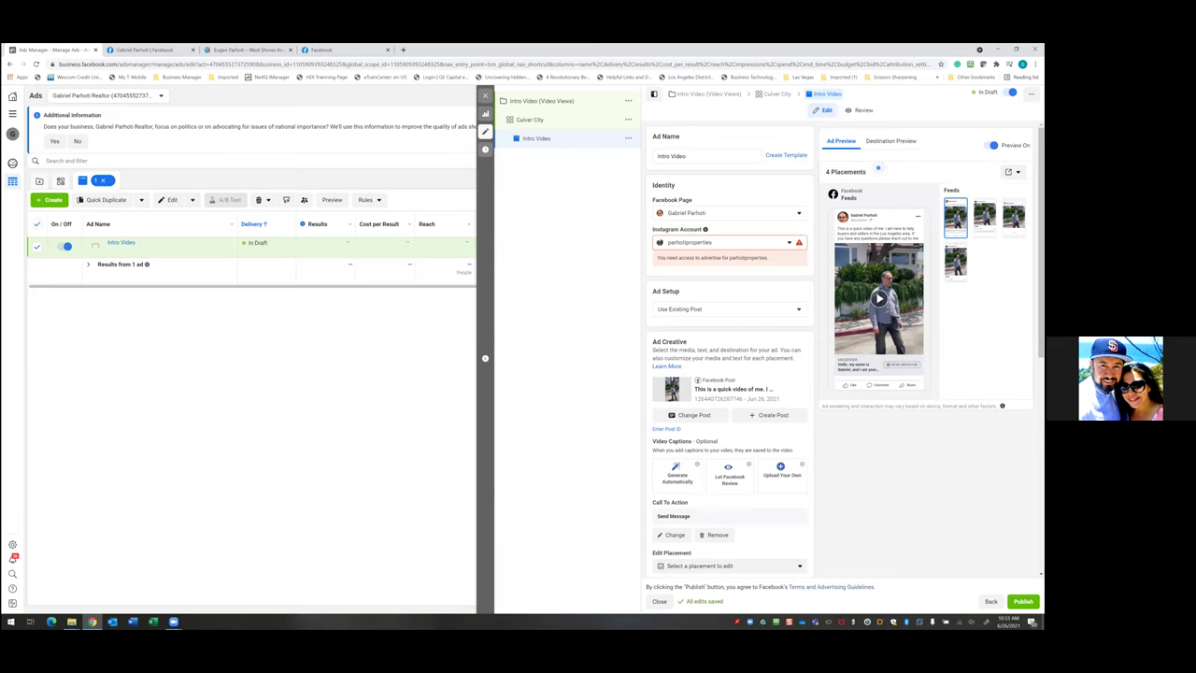
mouse_move(899, 347)
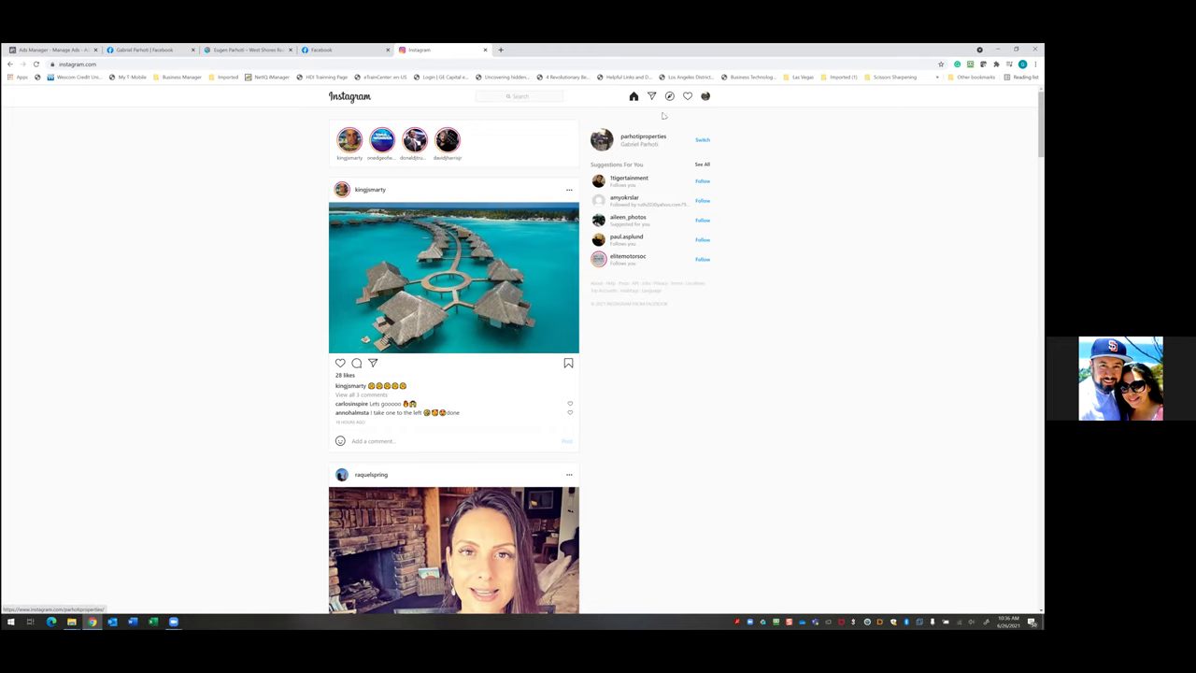
View the Instagram account's profile and check which accounts are available for switching.
click(707, 97)
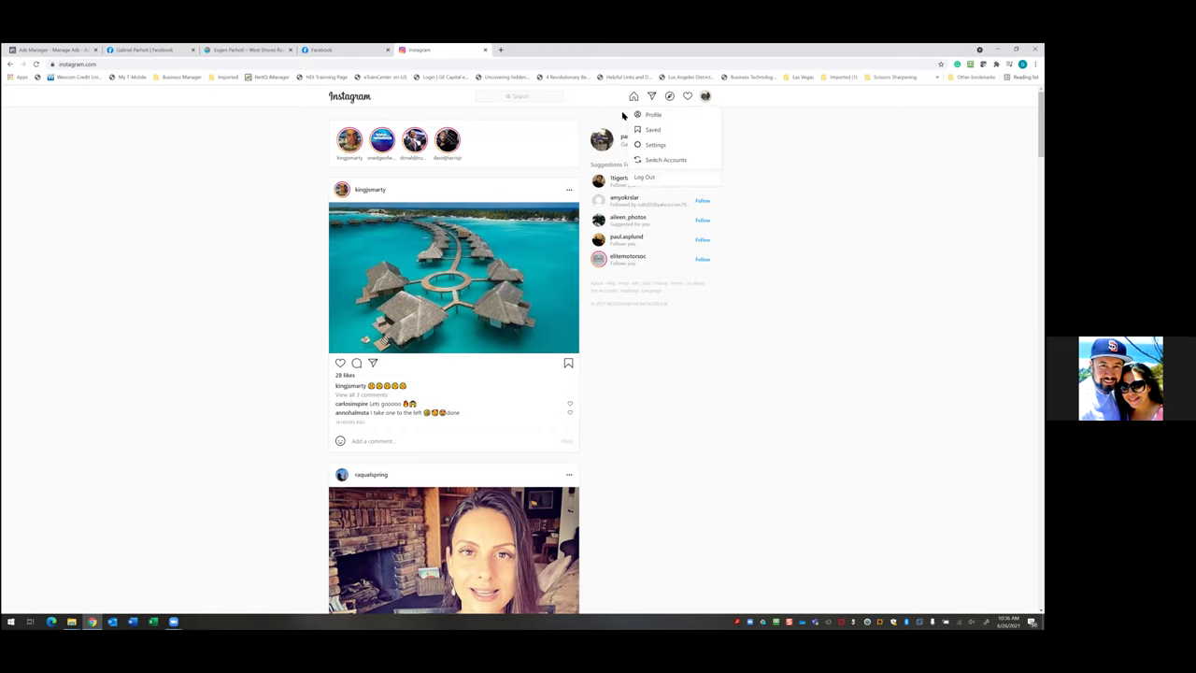
click(652, 115)
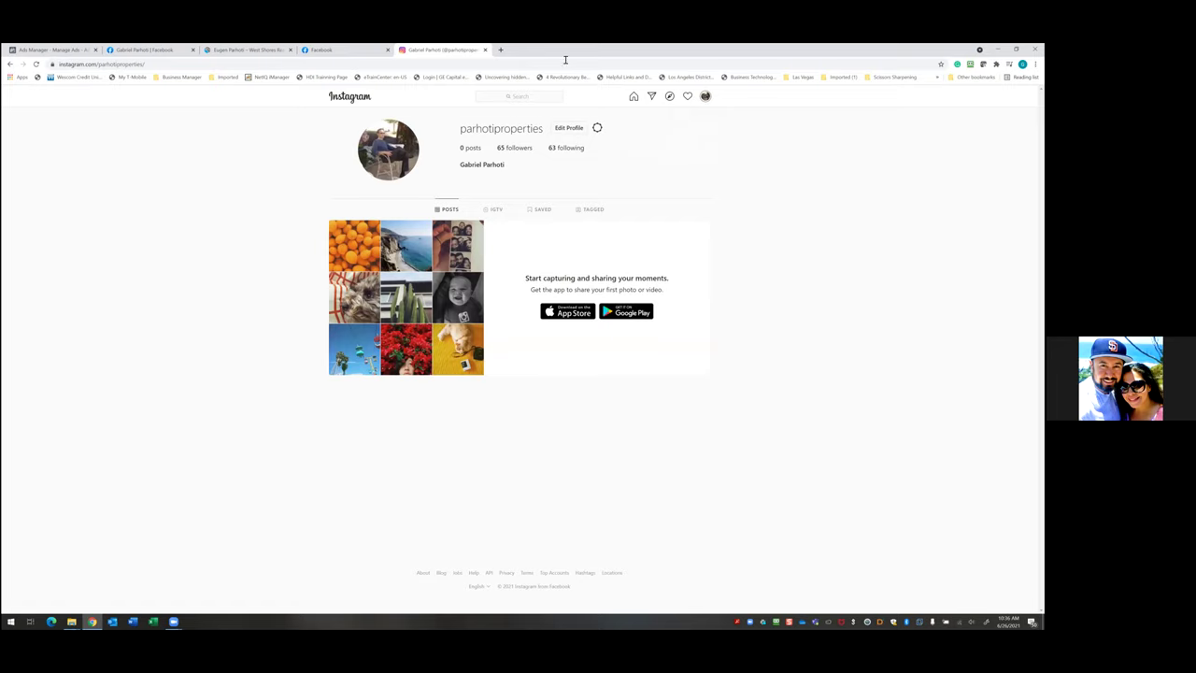
click(705, 97)
click(669, 161)
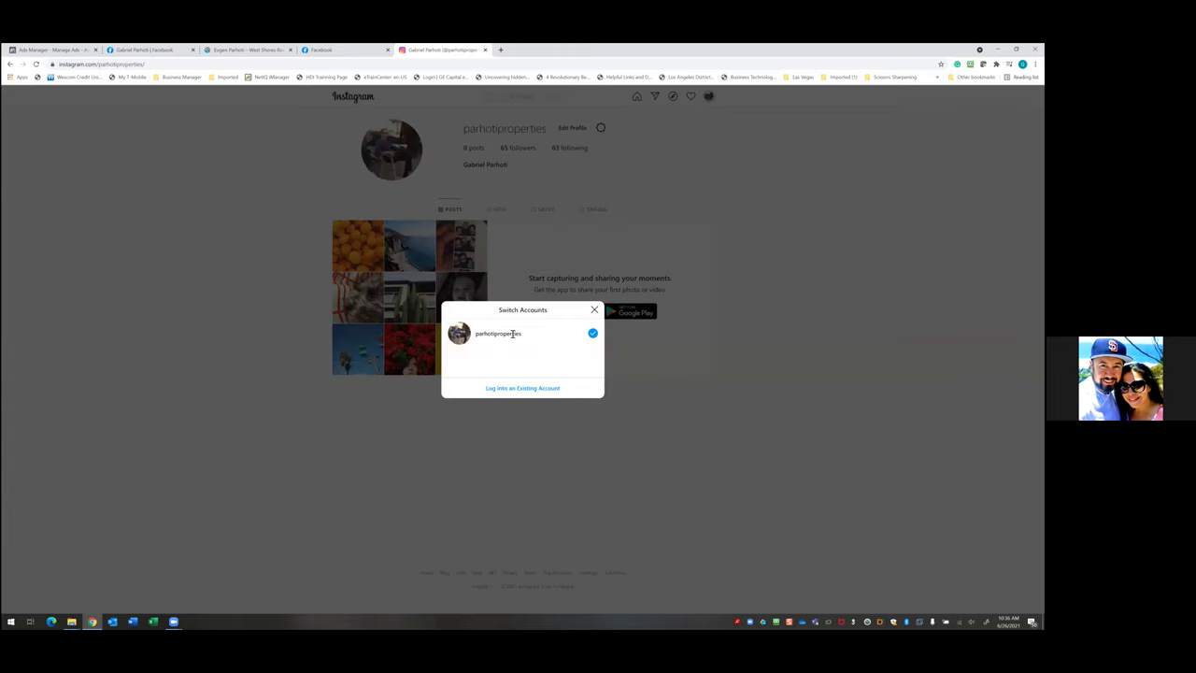
click(866, 211)
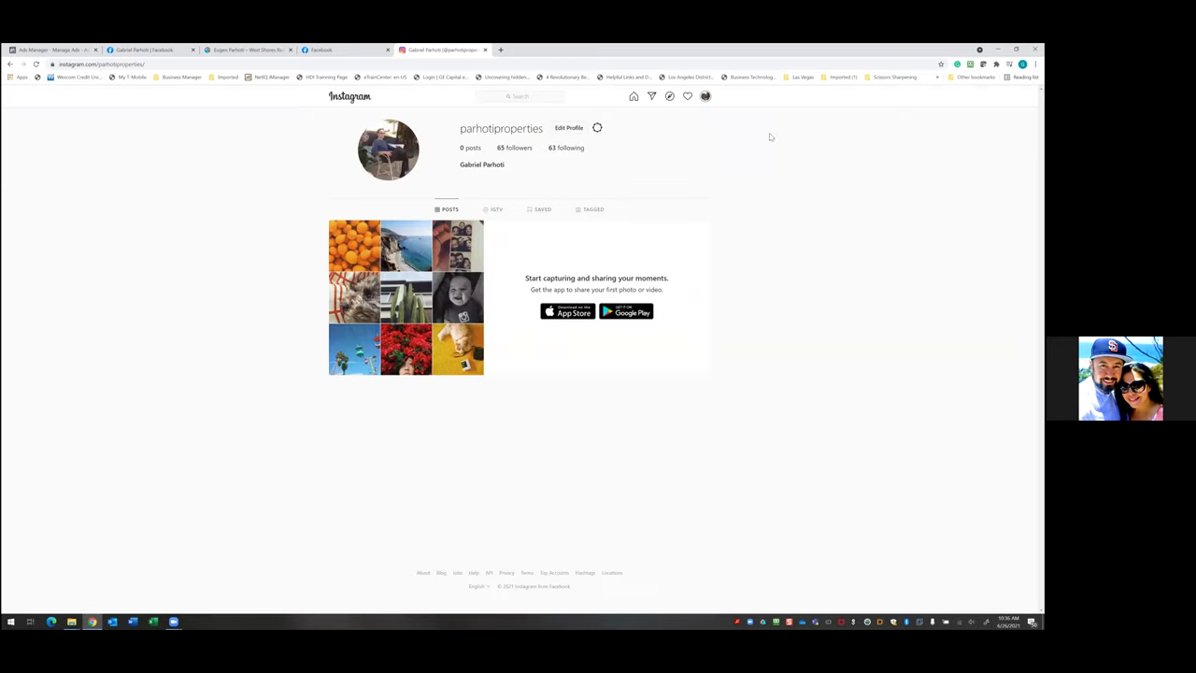
Start converting the Instagram account to a professional account from its settings, choosing the Business type.
click(708, 102)
click(673, 118)
click(706, 96)
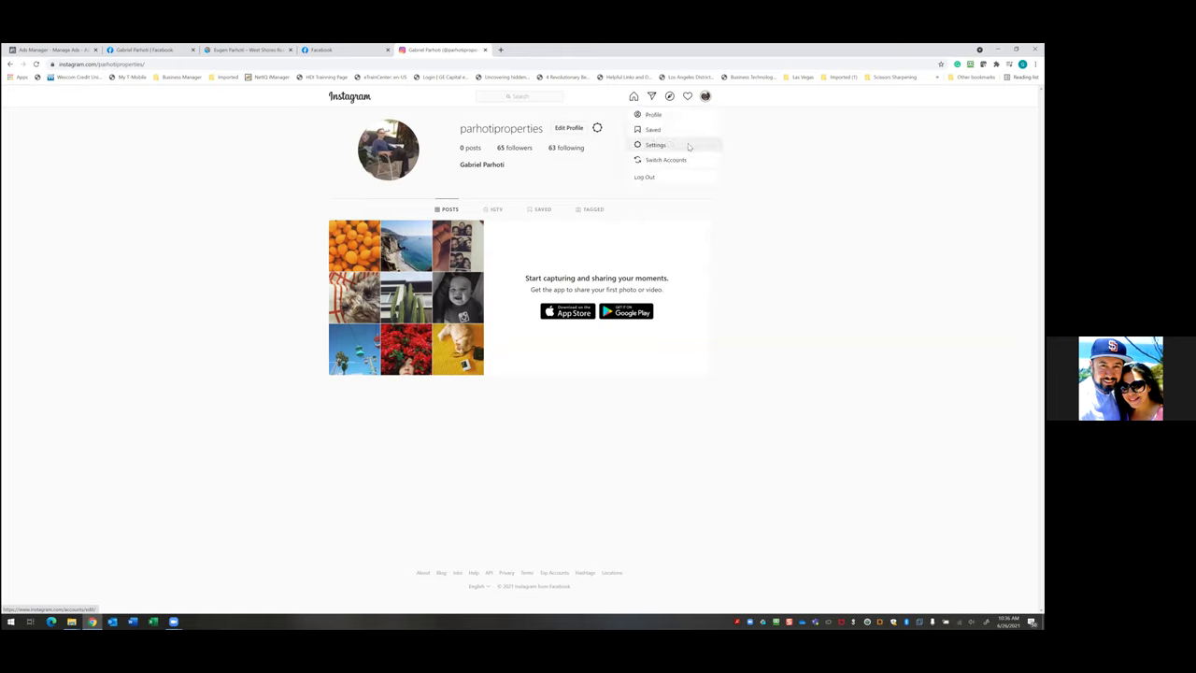
click(666, 144)
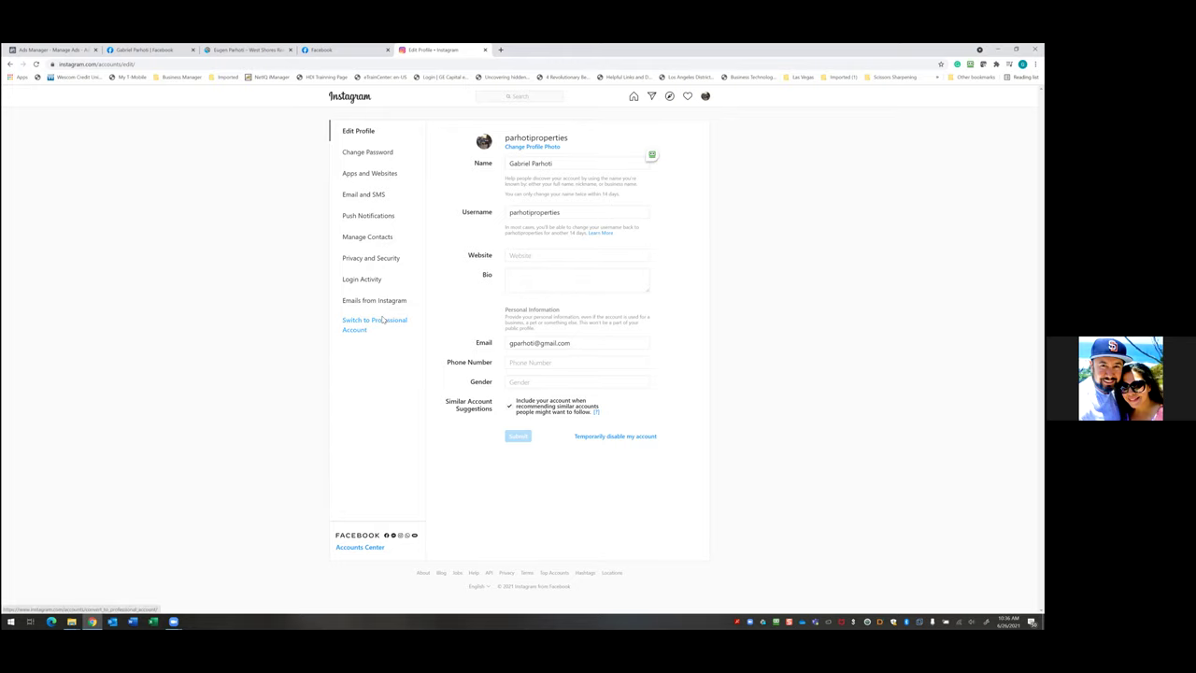
click(382, 321)
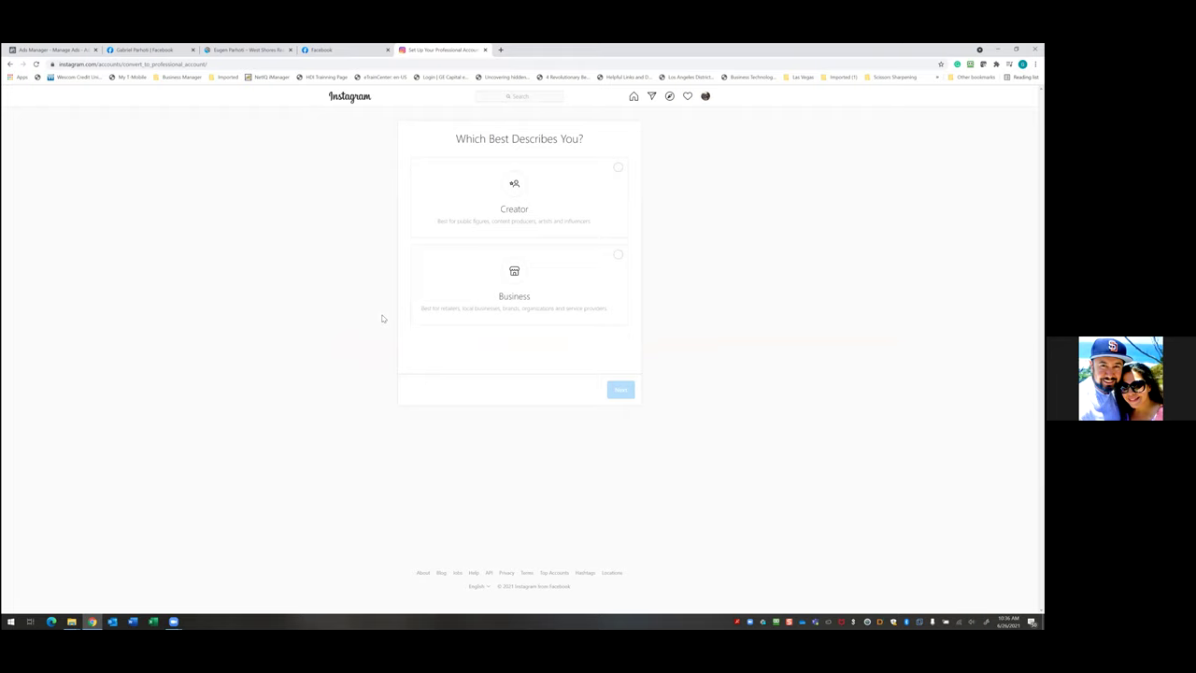
click(517, 277)
click(616, 391)
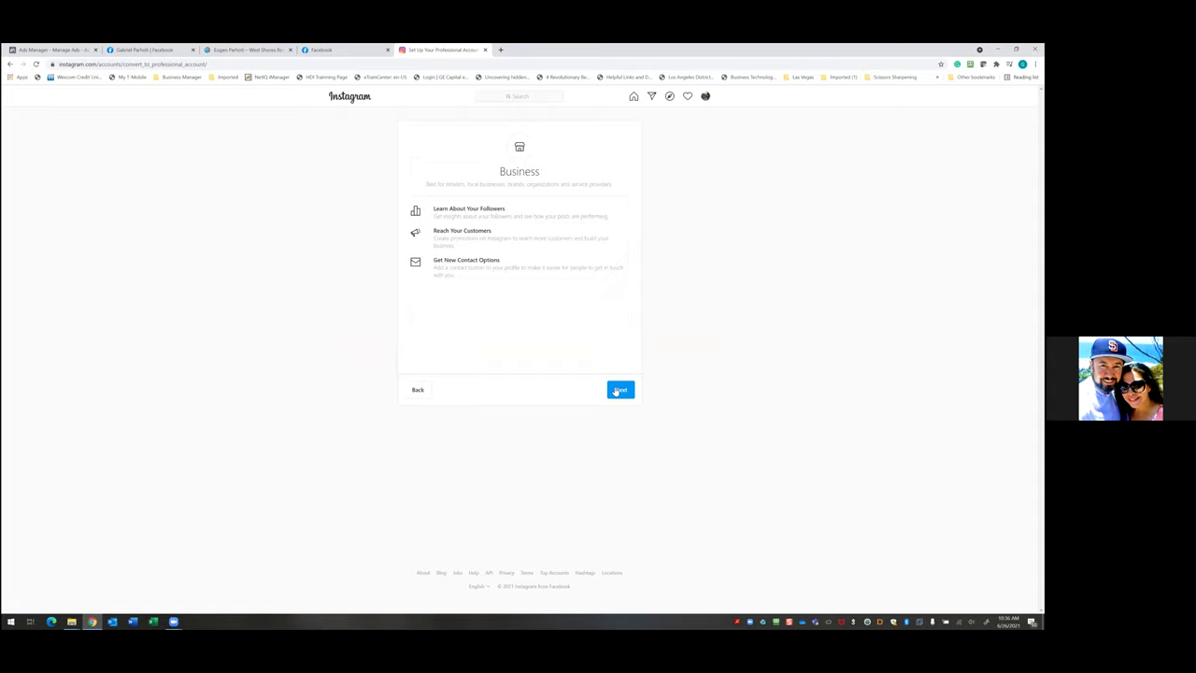
click(616, 391)
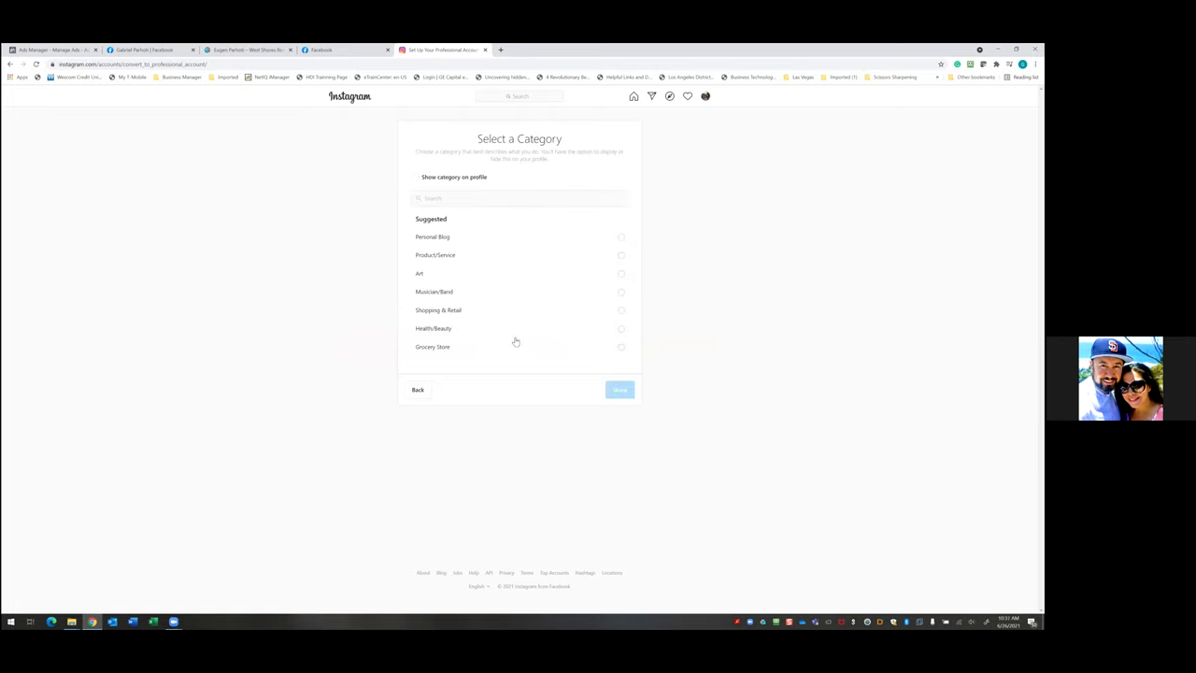
Search the business categories for "real estate" and select Real Estate as the account's category.
click(433, 197)
text(real estate)
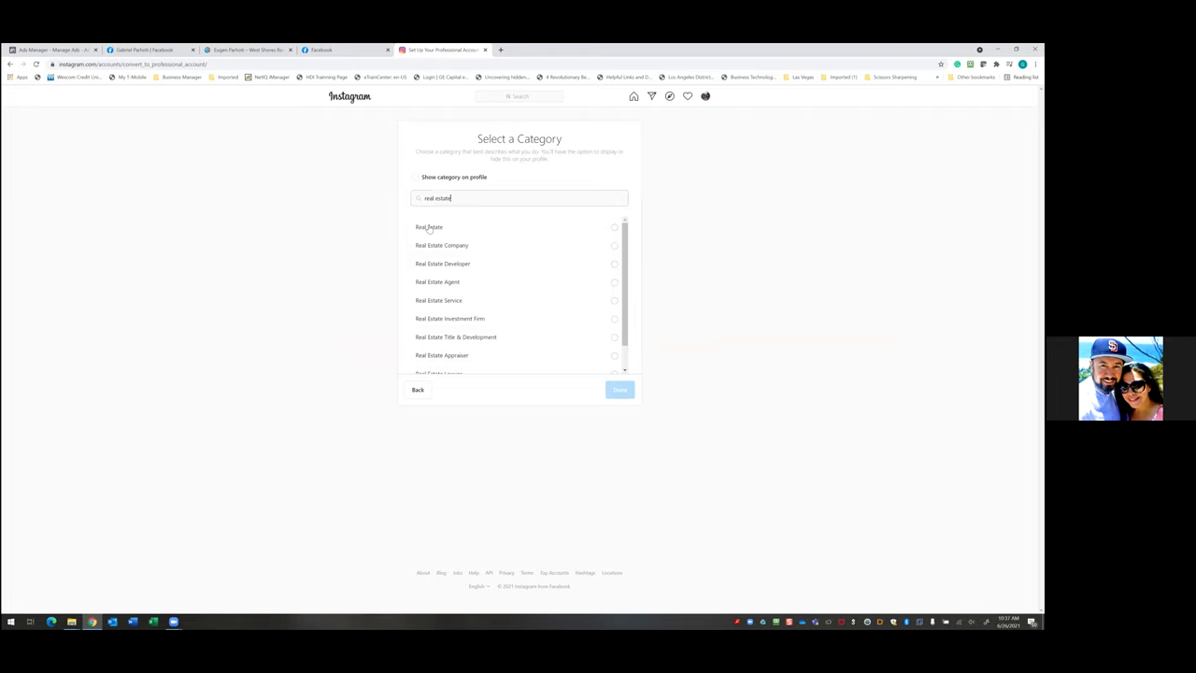
click(430, 229)
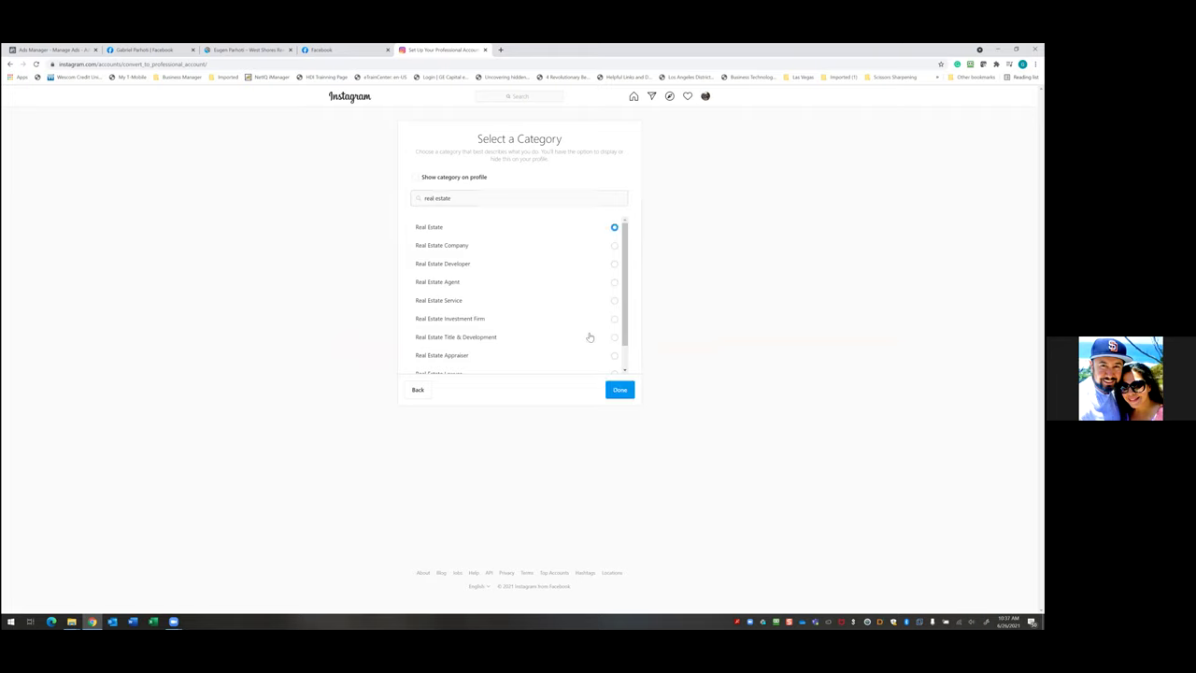
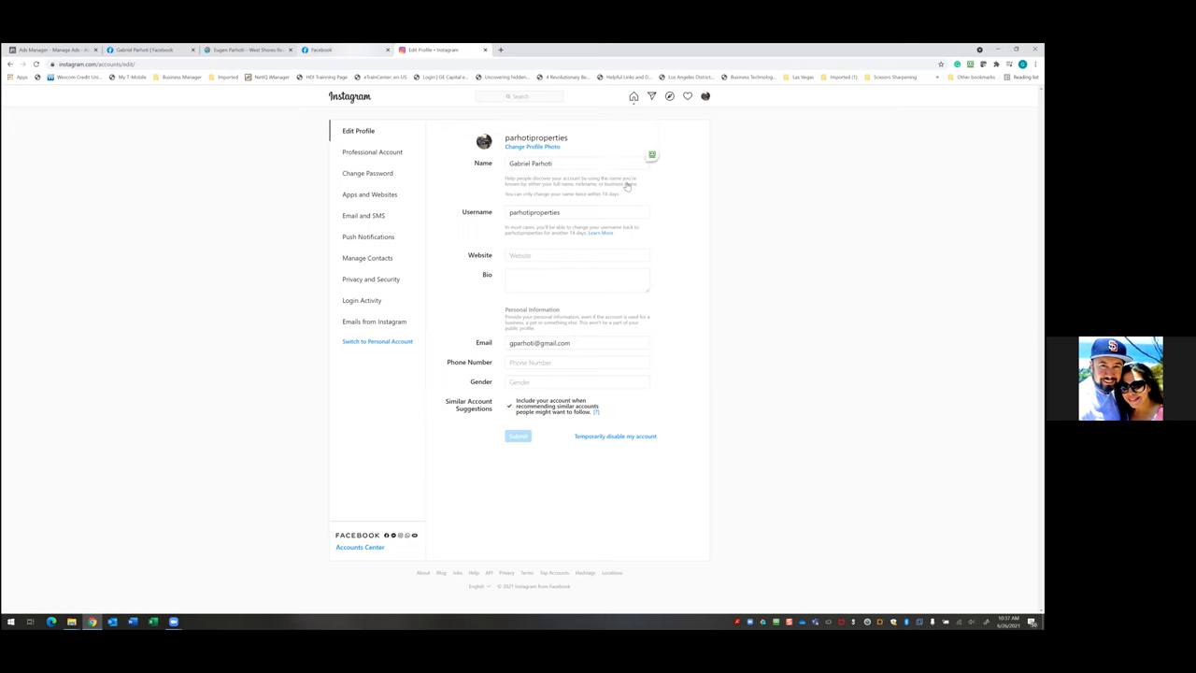
Switch from Instagram to the Facebook Page with the pinned video post, and return to Ads Manager.
key(ctrl+shift+Tab)
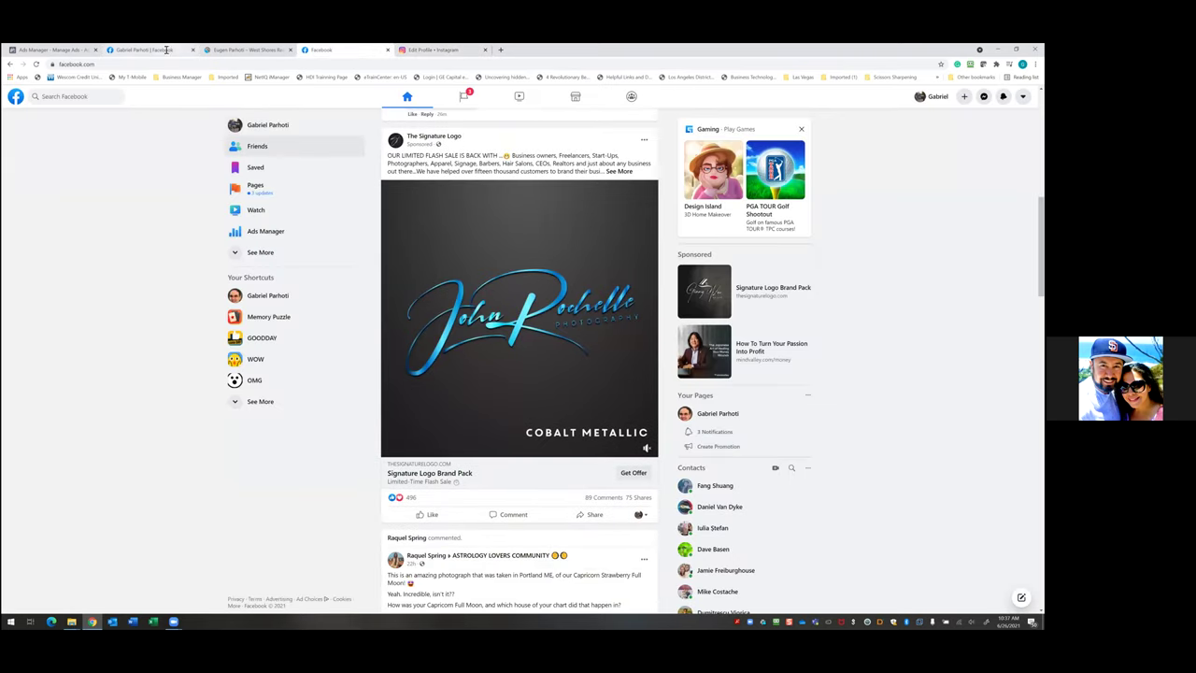
key(ctrl+shift+Tab)
key(ctrl+shift+Tab)
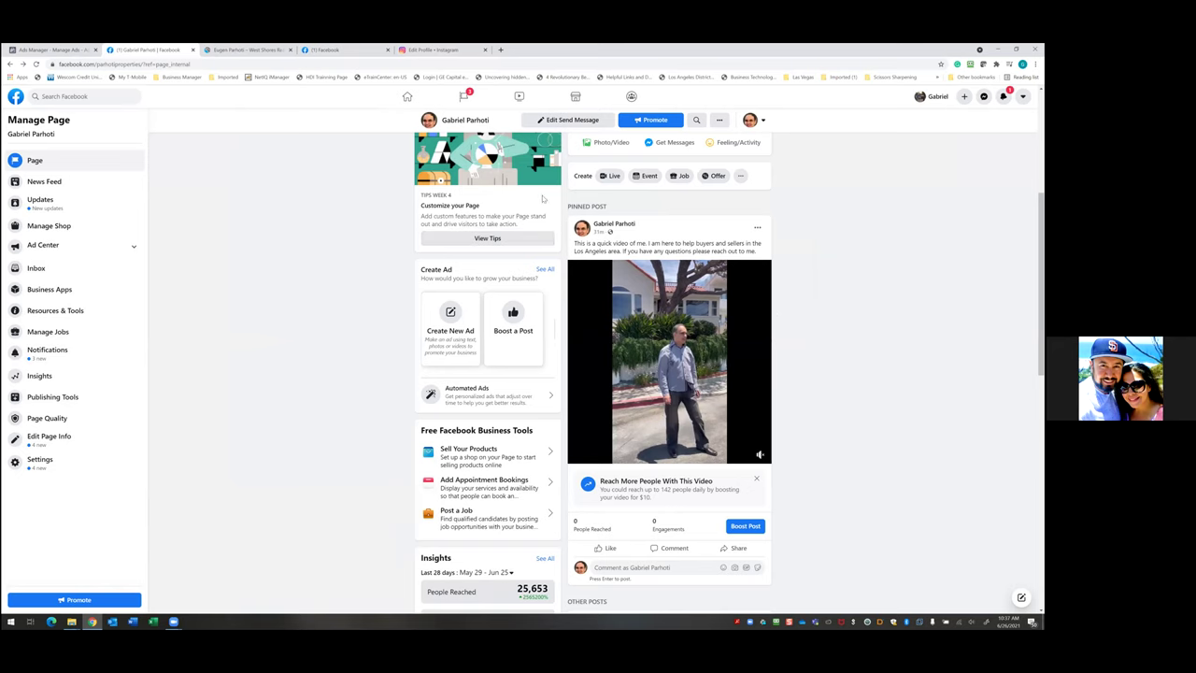
click(51, 50)
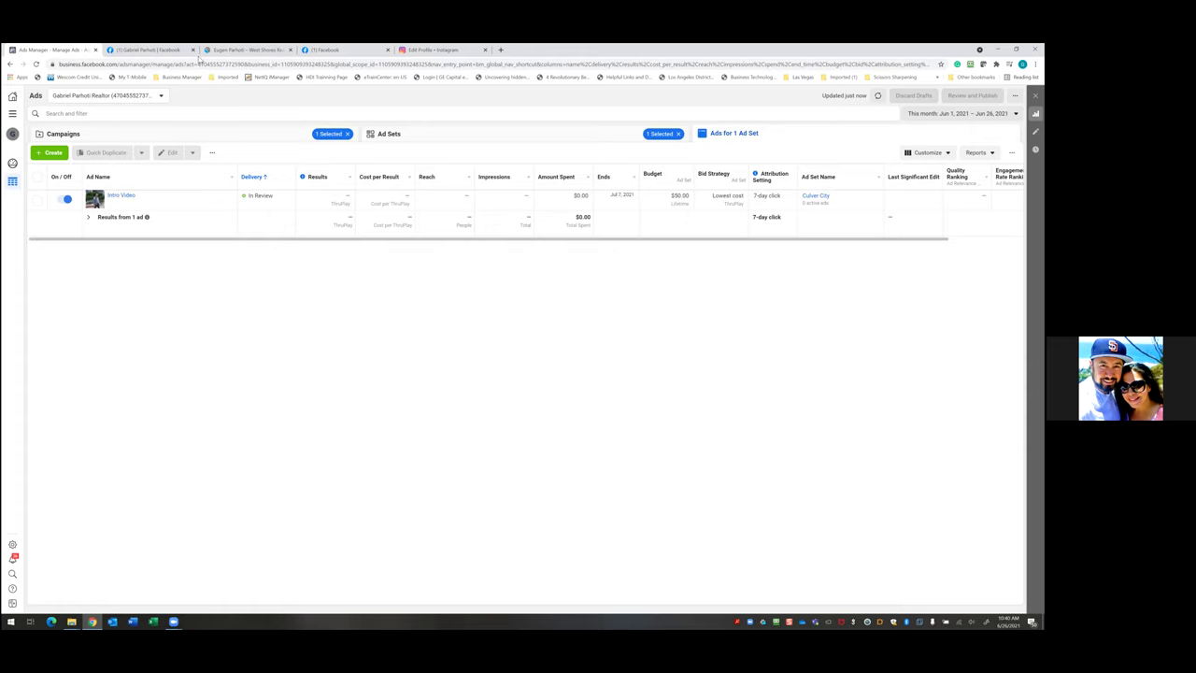
Open Audiences for the ad account and start a custom audience with Video as its source.
click(13, 115)
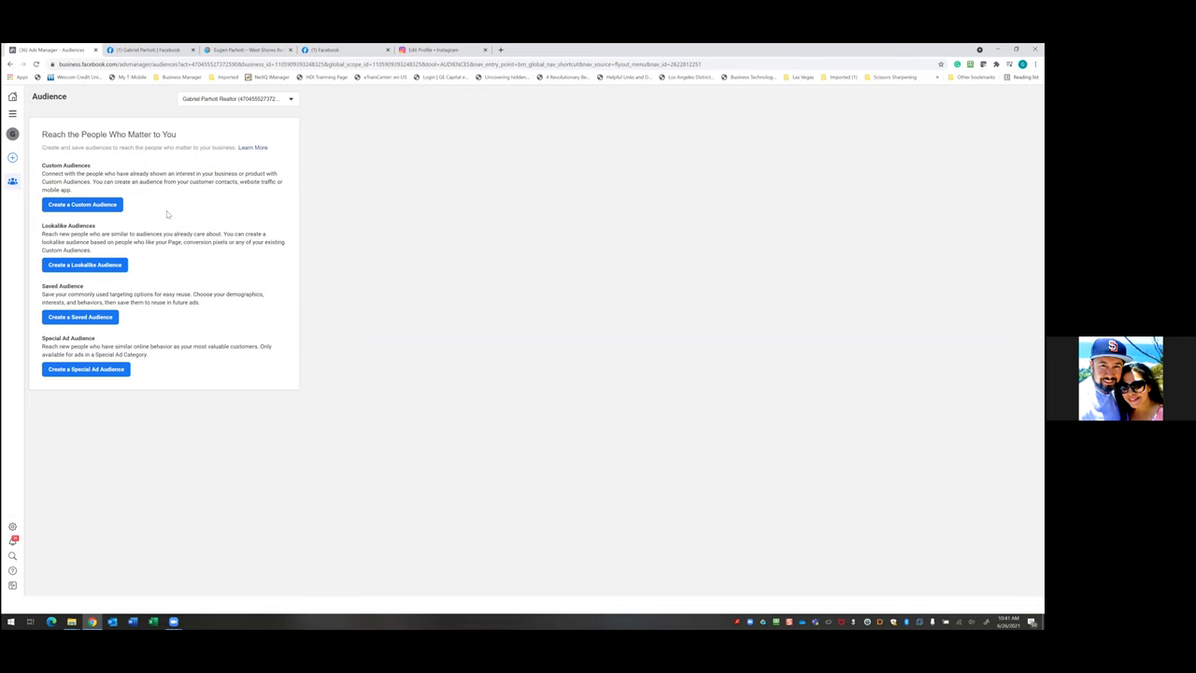
click(105, 211)
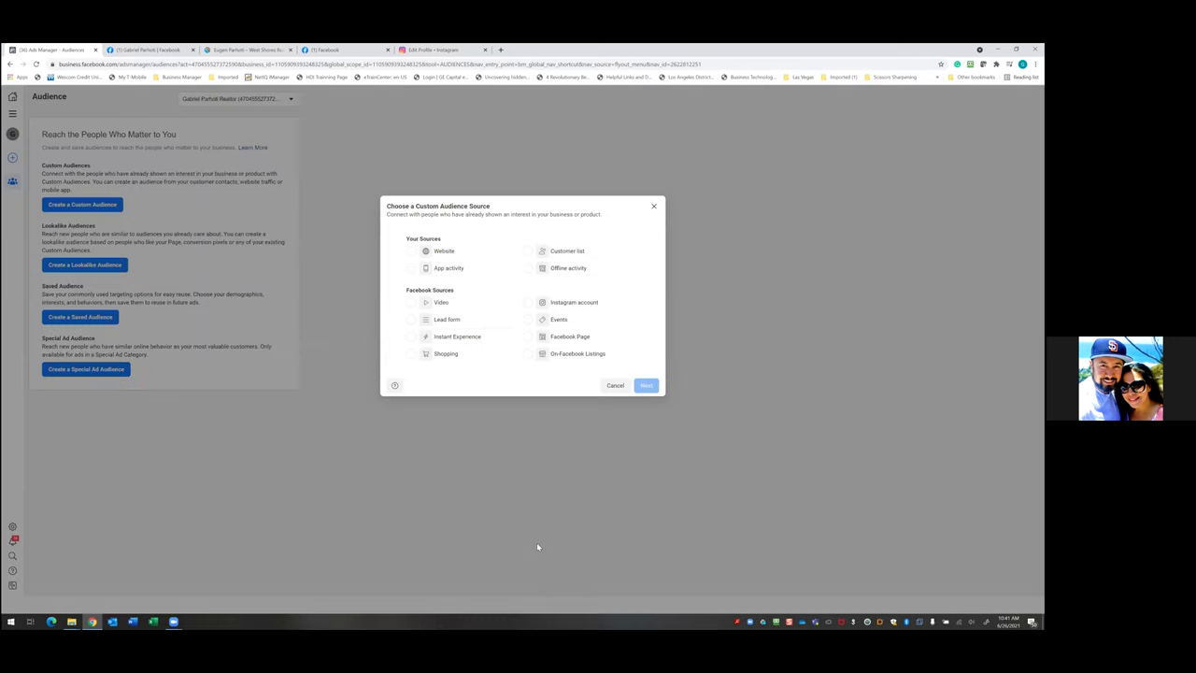
click(414, 303)
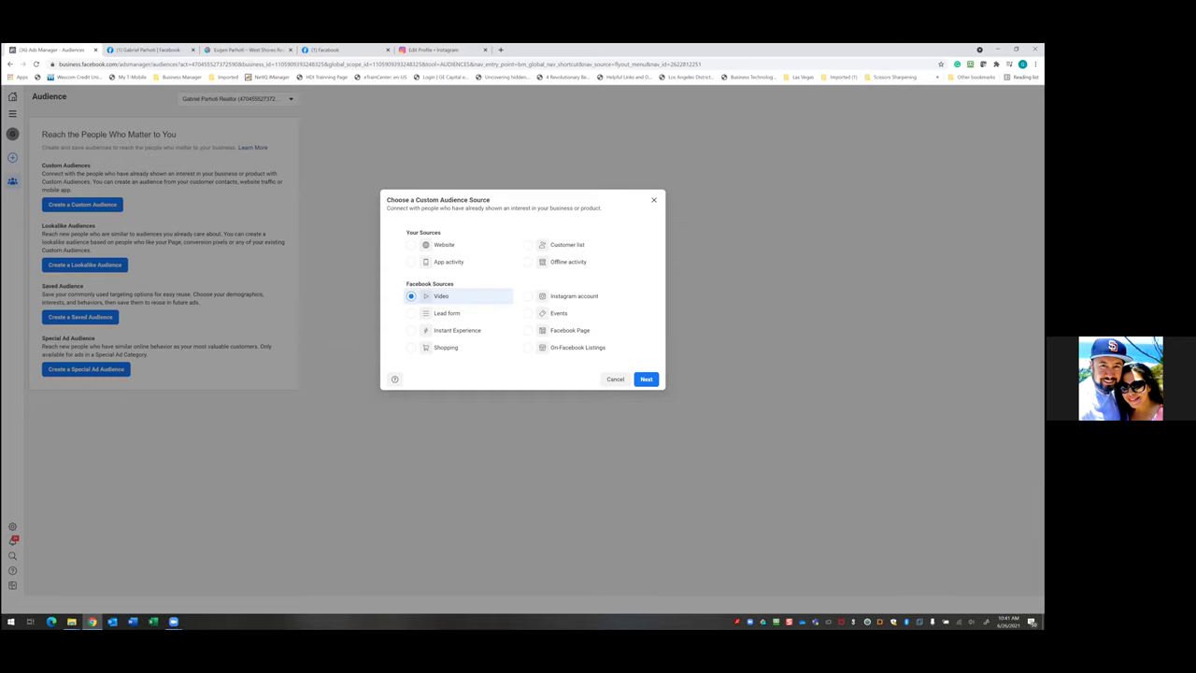
click(646, 379)
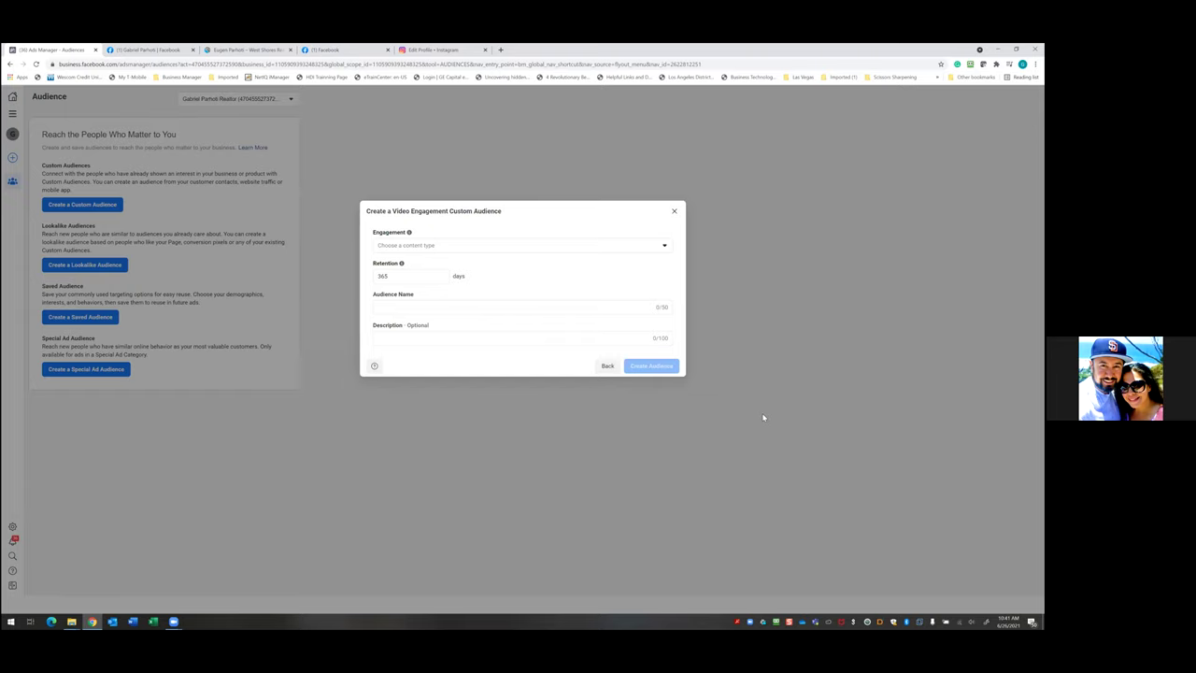
Base the audience on people who completed or viewed at least 15 seconds (ThruPlay) of the Facebook Page's introduction video.
click(665, 247)
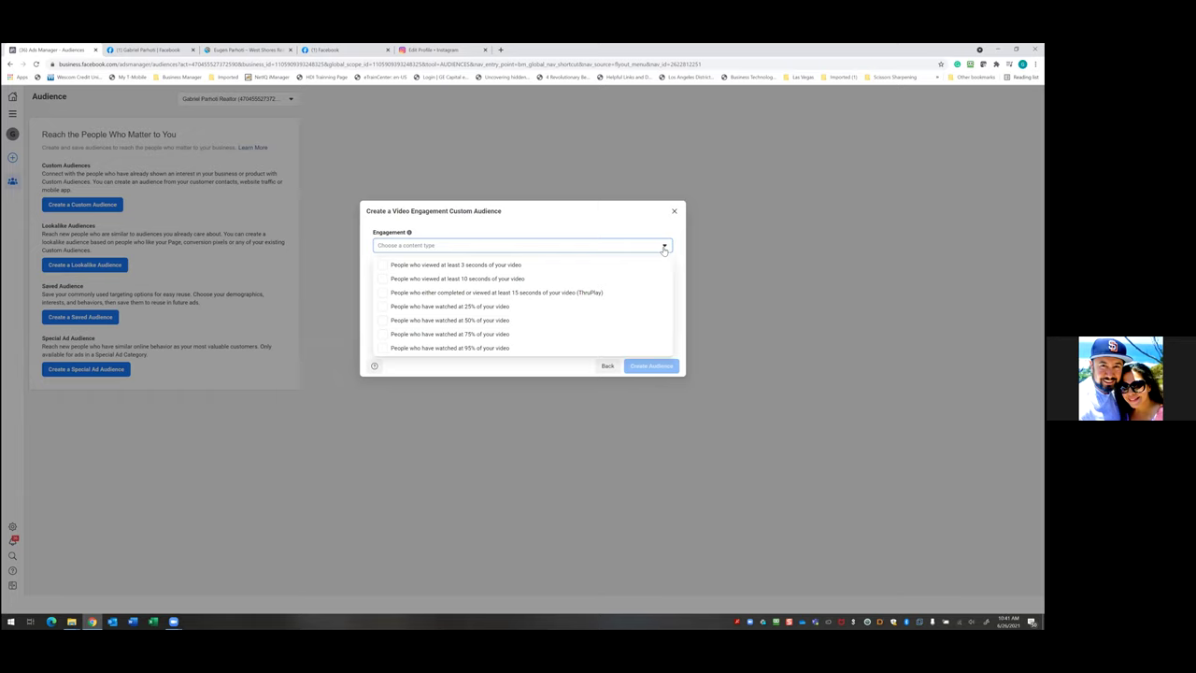
click(440, 280)
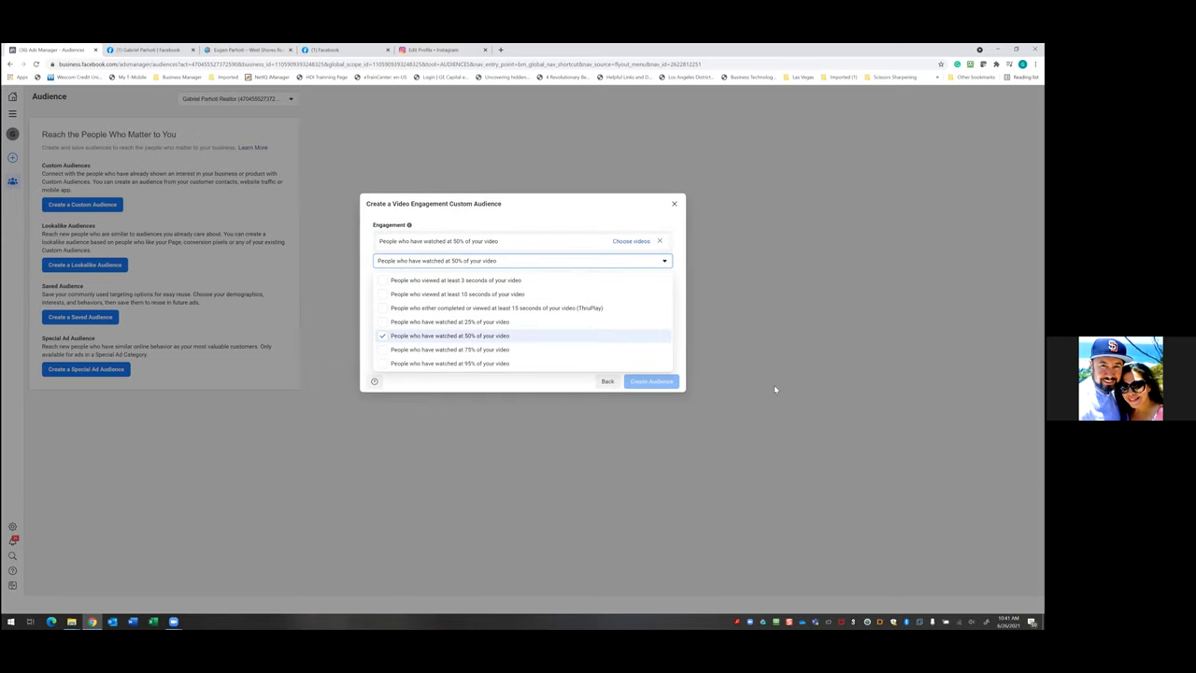
click(381, 338)
click(379, 295)
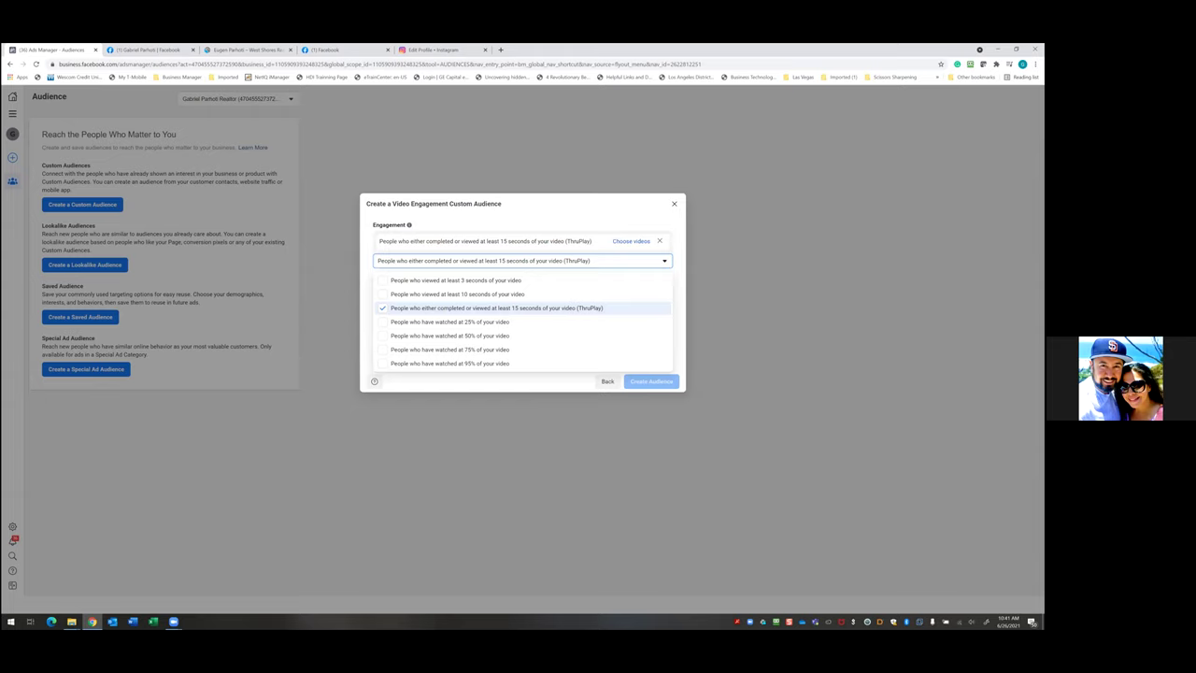
click(630, 247)
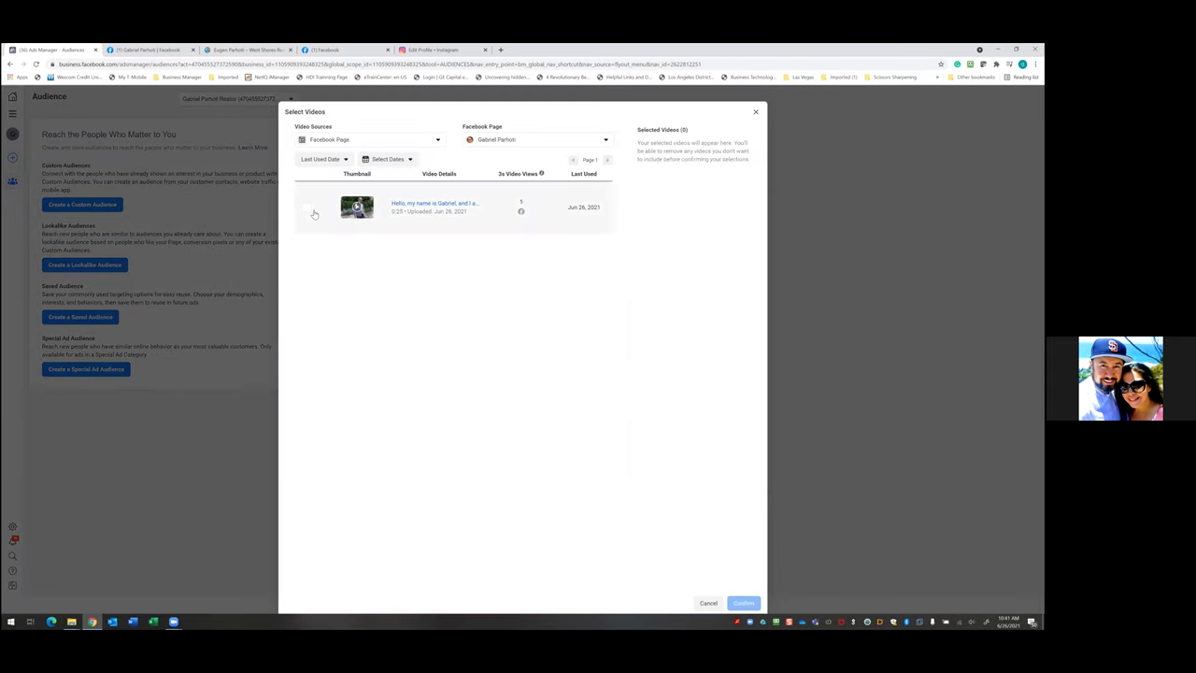
click(743, 603)
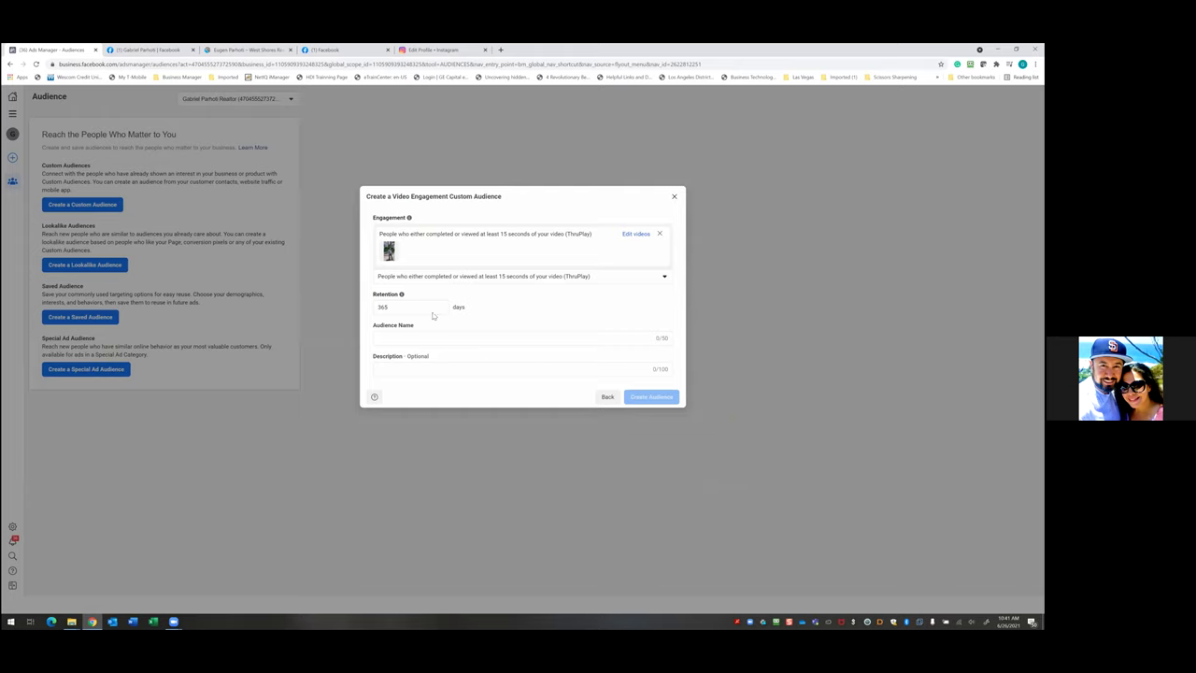
Set the audience's retention to 30 days, name it "Intro Video (15 seconds)", and create the audience.
click(400, 306)
text(300)
click(390, 336)
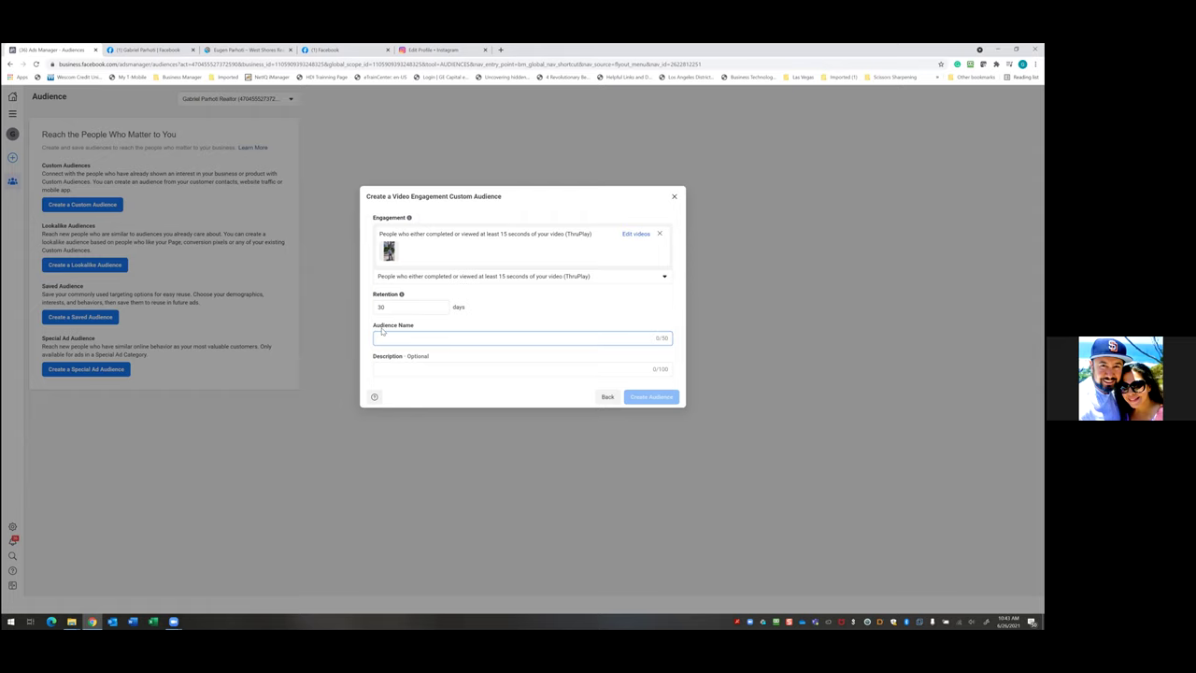
text(Vid)
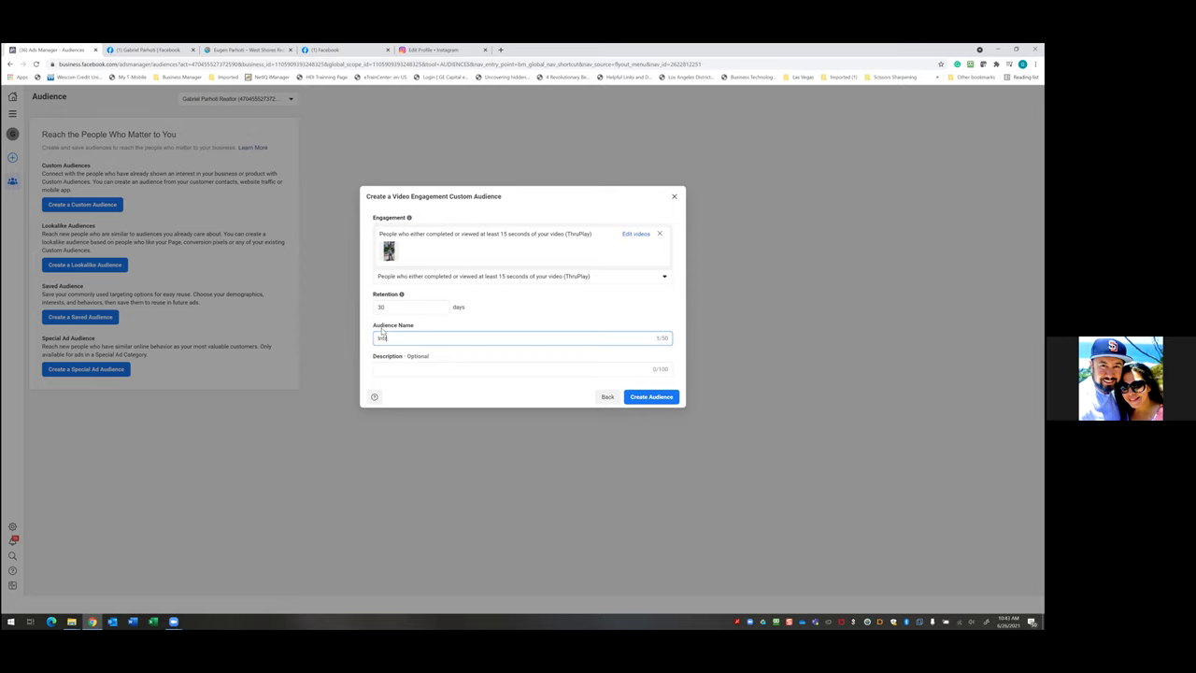
text(ro Vide)
text(o (15 secon)
click(650, 398)
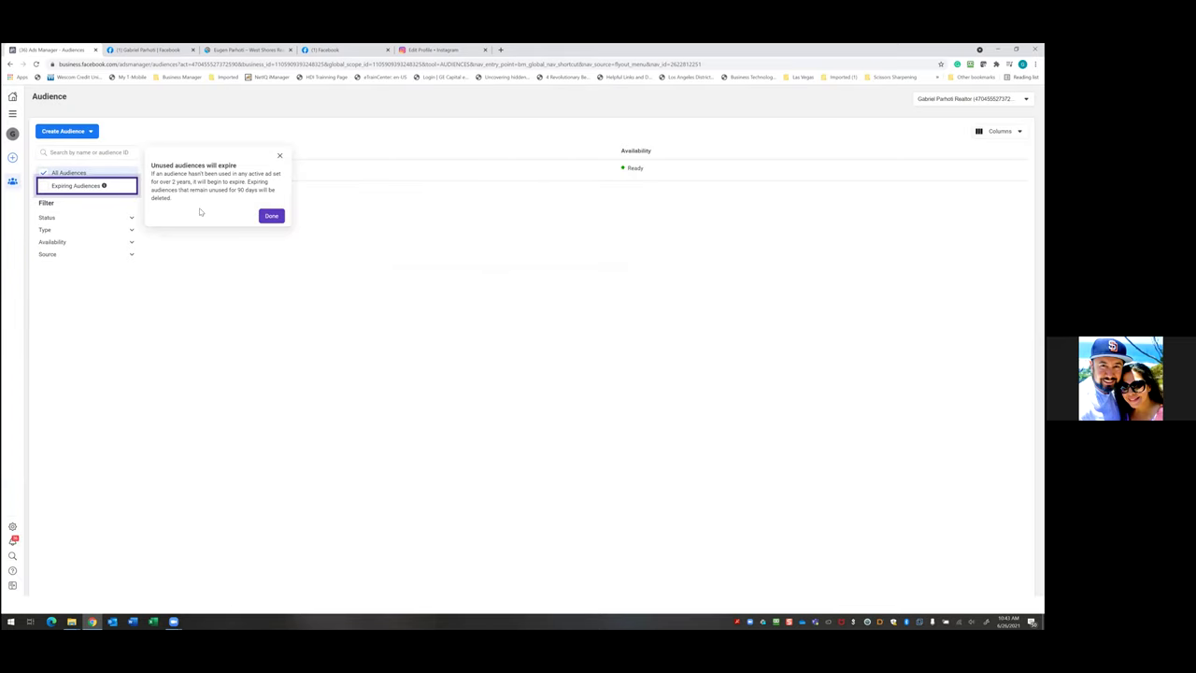
Dismiss the notice about expiring unused audiences and return from Audiences to the ad account's campaign list.
click(273, 216)
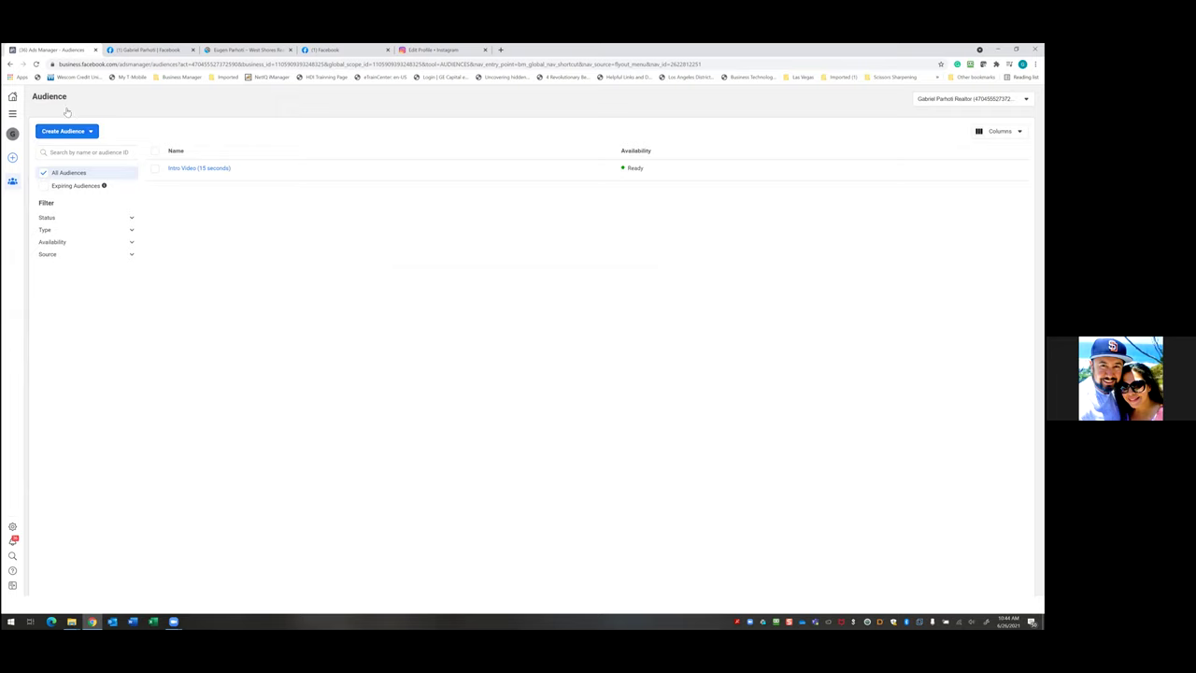
click(11, 112)
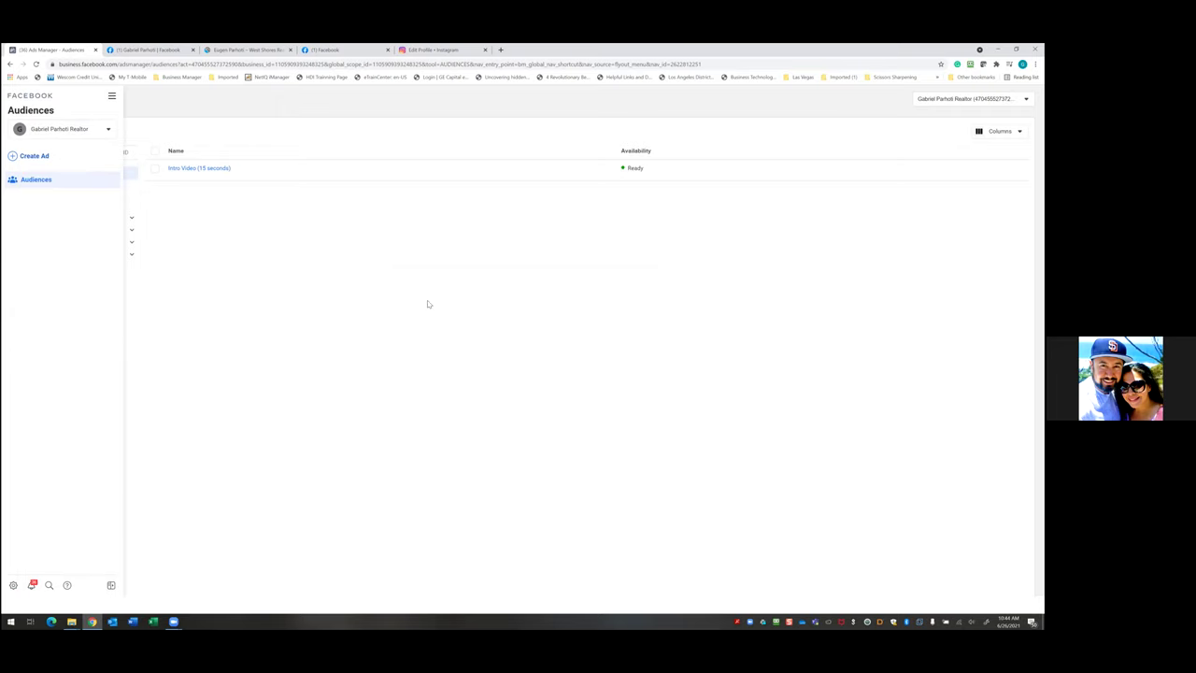
click(13, 114)
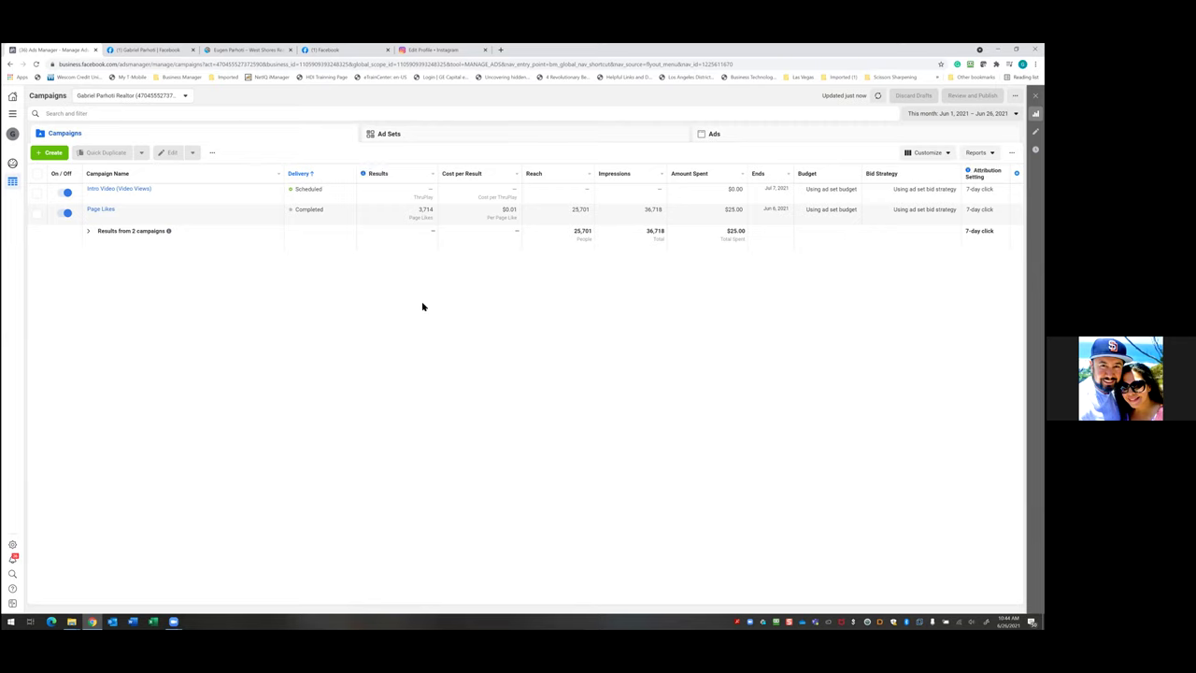
Open the Intro Video ad of the Intro Video (Video Views) campaign and preview it in the Facebook Desktop News Feed.
click(37, 193)
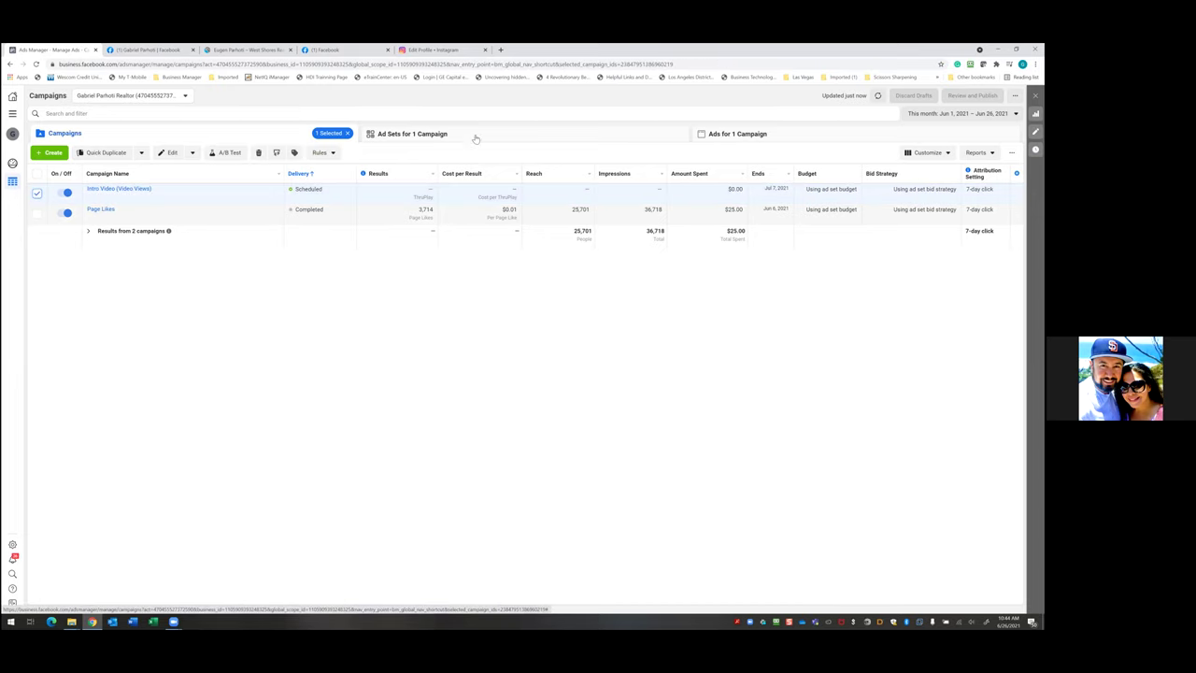
click(752, 139)
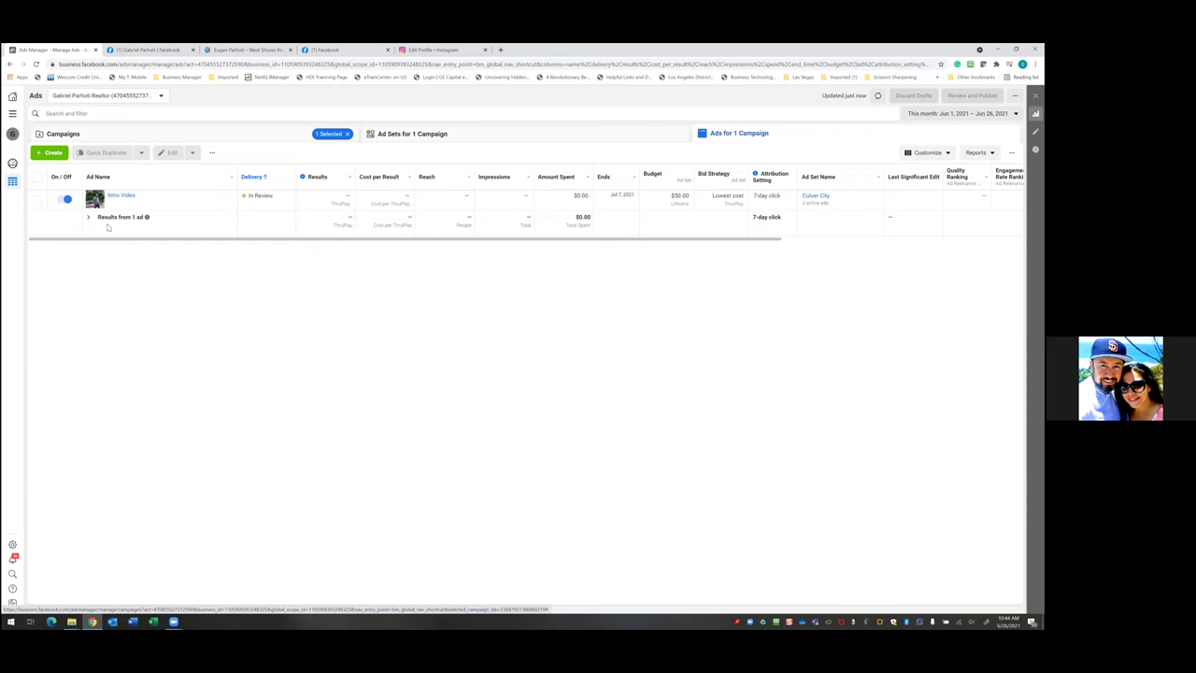
mouse_move(197, 205)
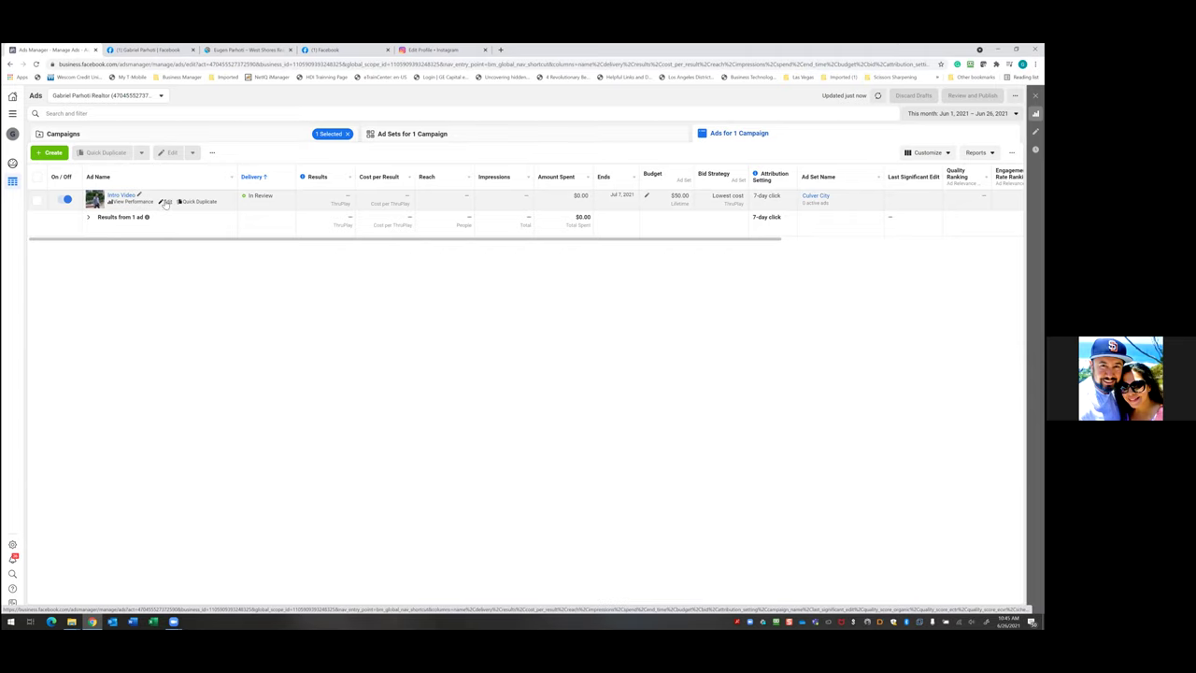
click(166, 202)
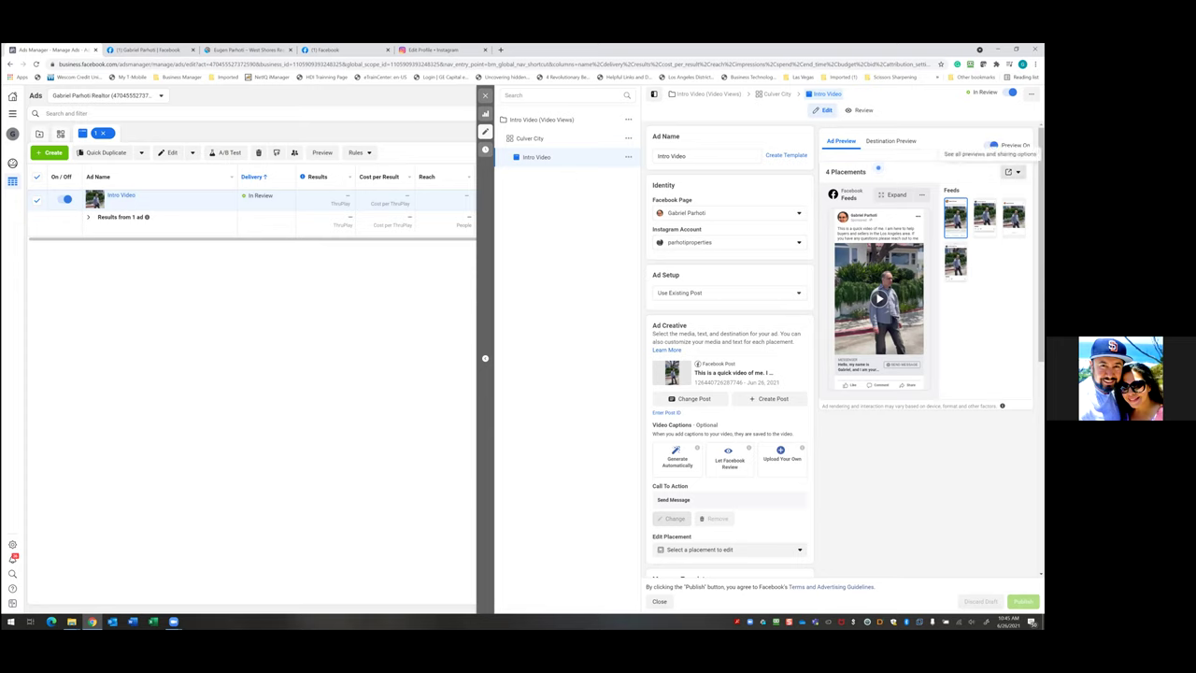
click(1011, 172)
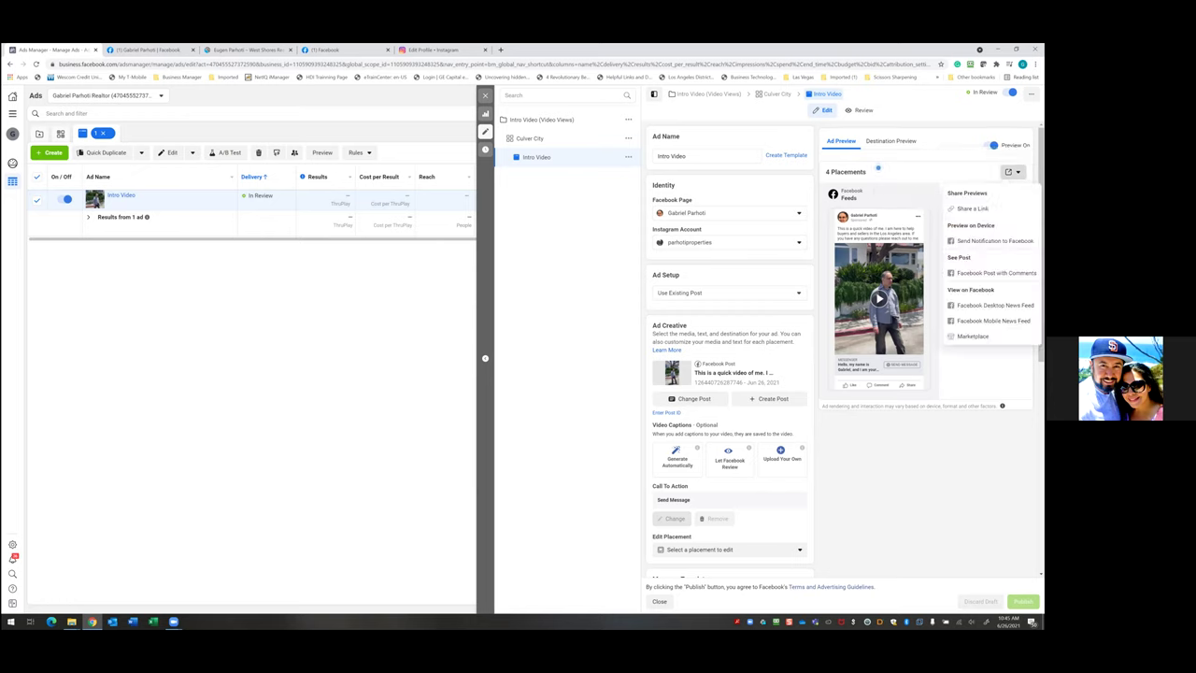
click(995, 304)
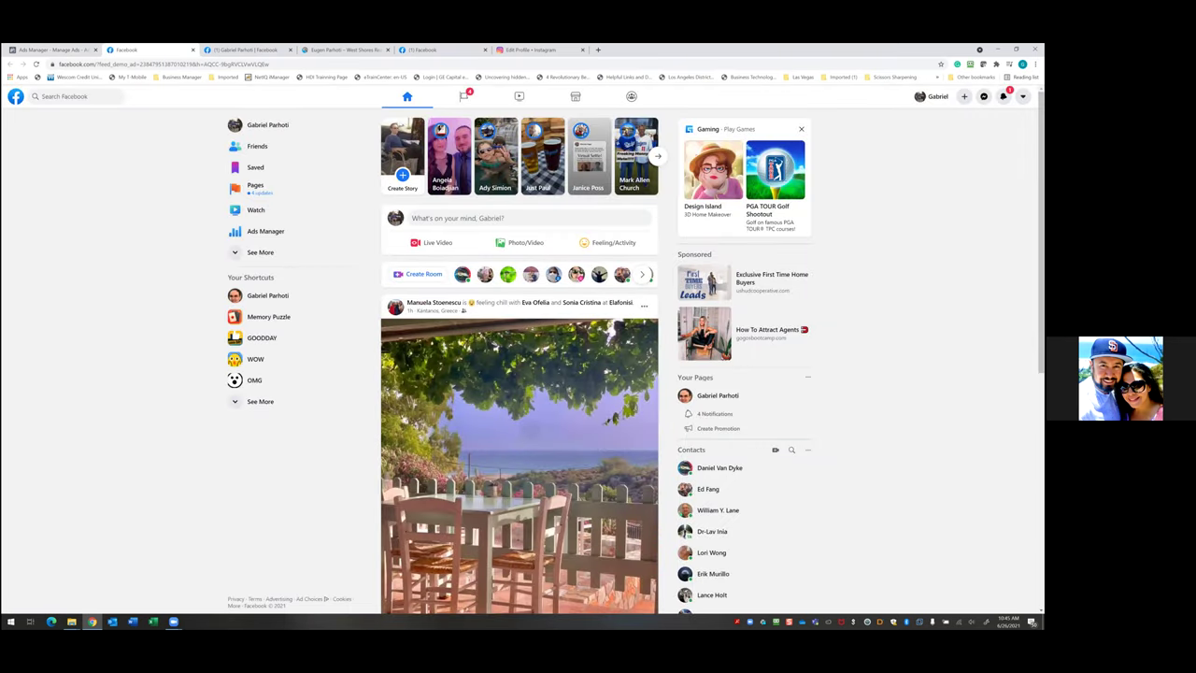
Examine how the sponsored introduction video appears in the news feed, including its text, headline and Send Message button.
scroll(546, 325, down, 5)
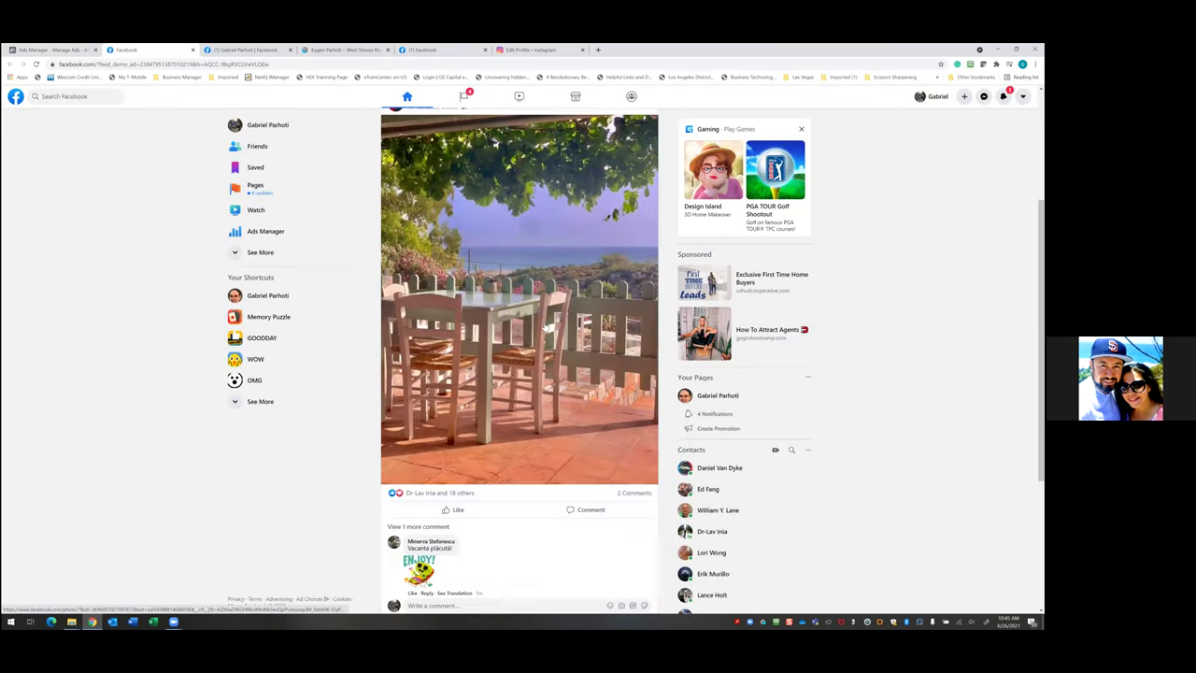
scroll(546, 325, up, 3)
scroll(546, 326, down, 4)
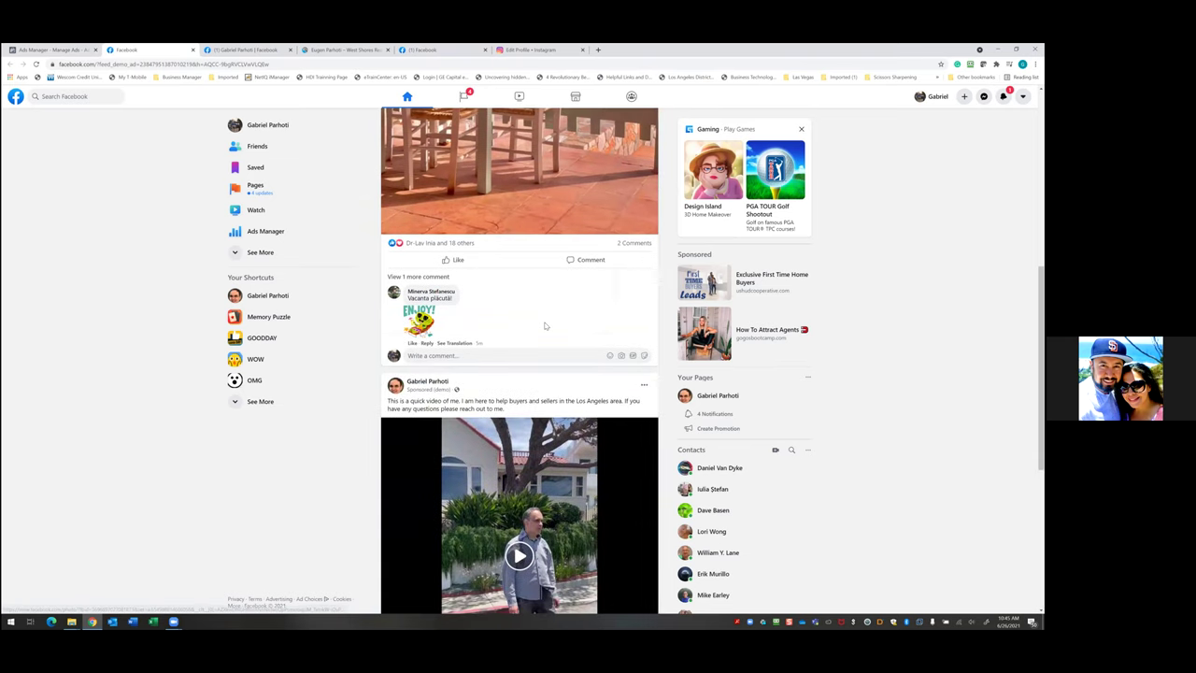
scroll(546, 325, up, 1)
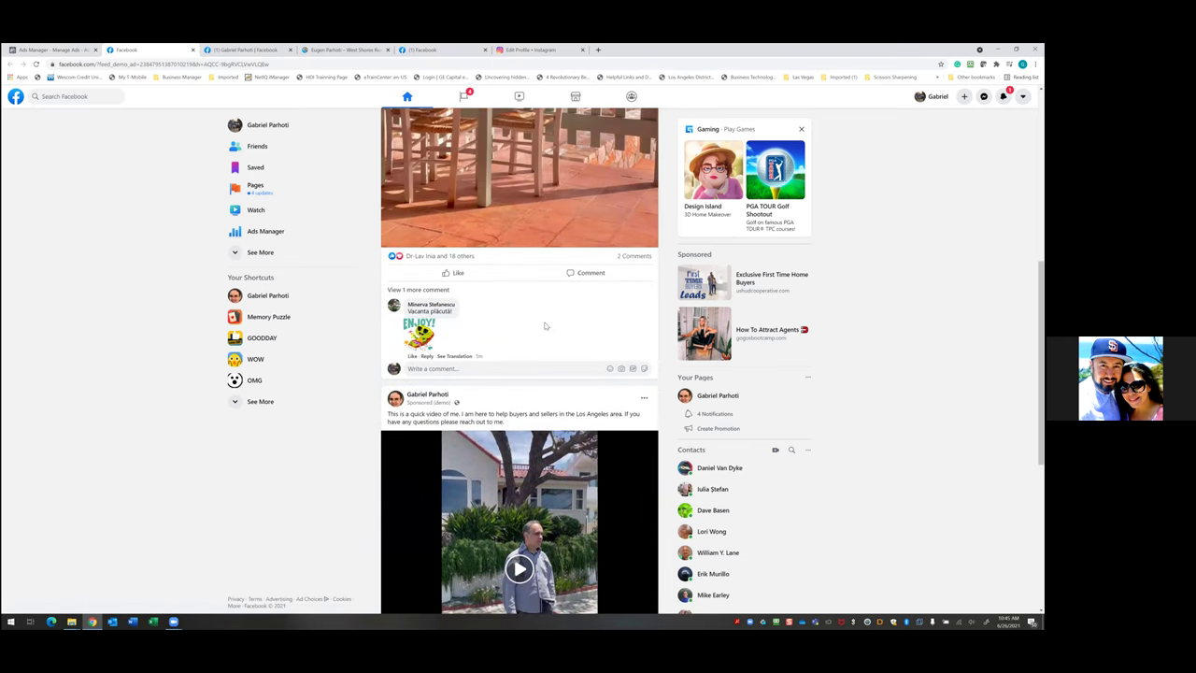
scroll(545, 325, down, 2)
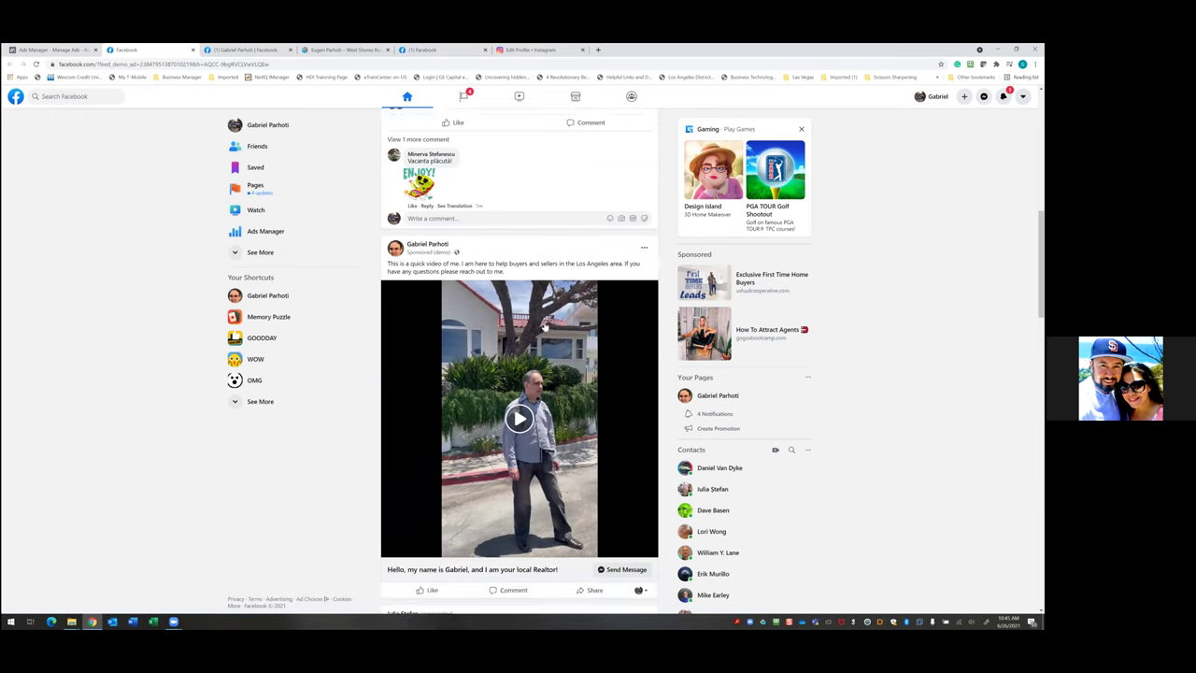
scroll(546, 325, up, 1)
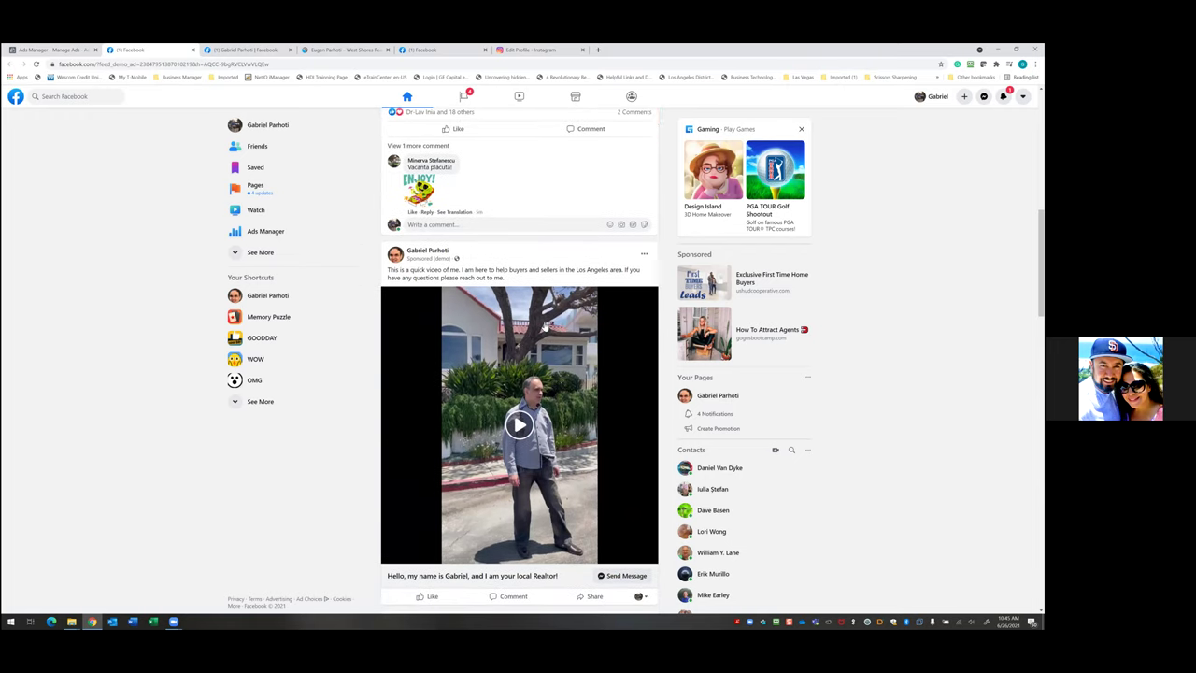
scroll(546, 325, up, 3)
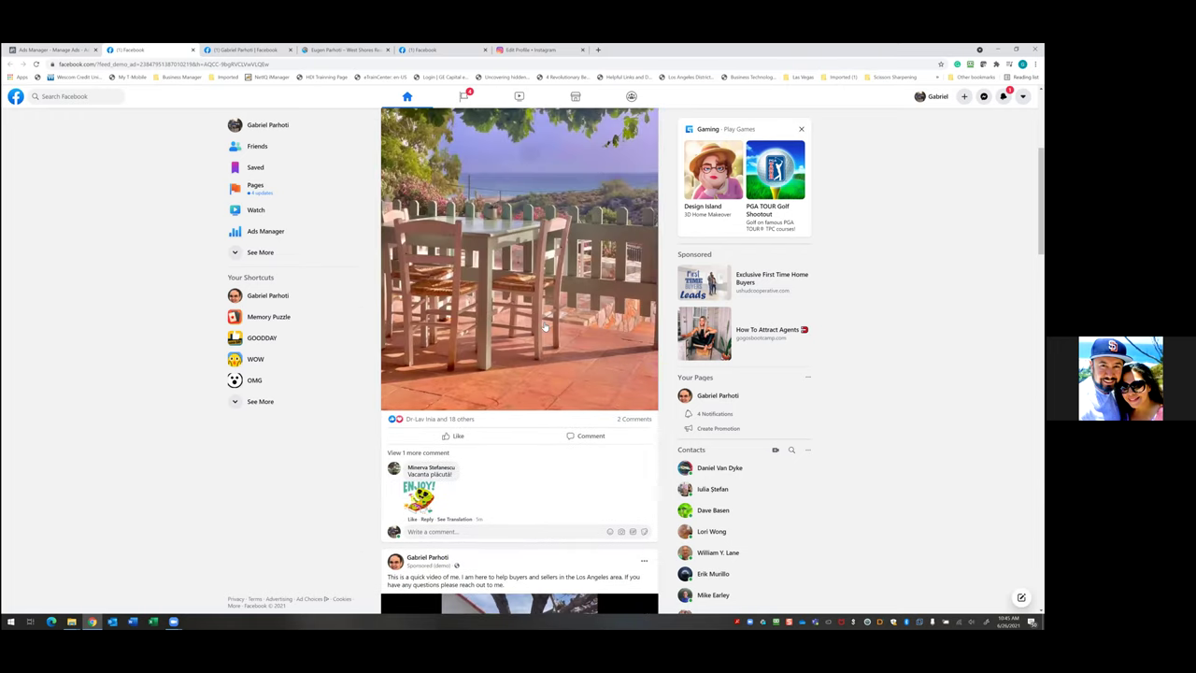
scroll(545, 327, up, 1)
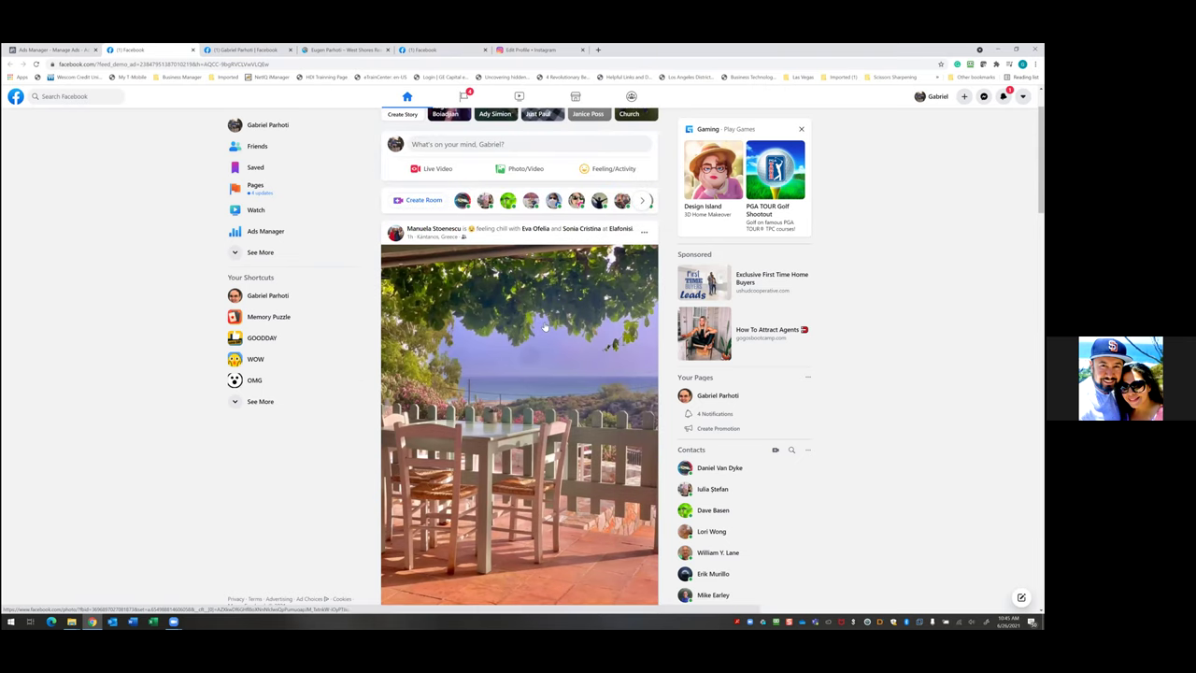
scroll(545, 327, down, 4)
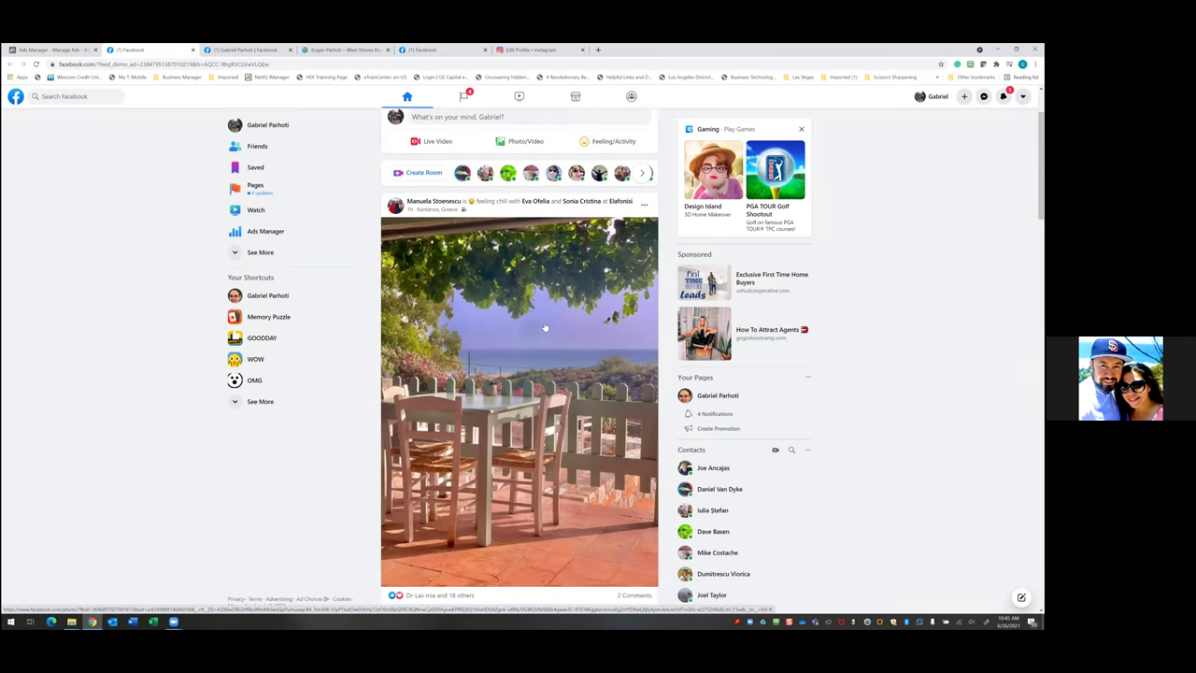
scroll(545, 328, up, 2)
scroll(545, 327, up, 1)
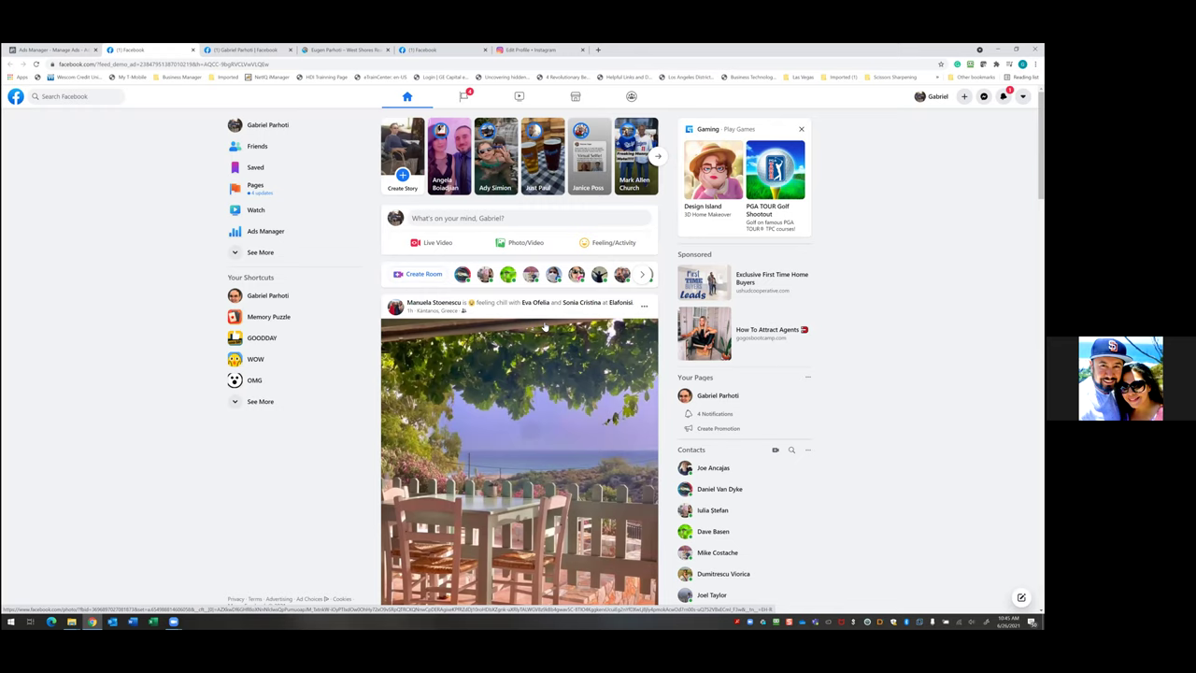
scroll(545, 328, down, 7)
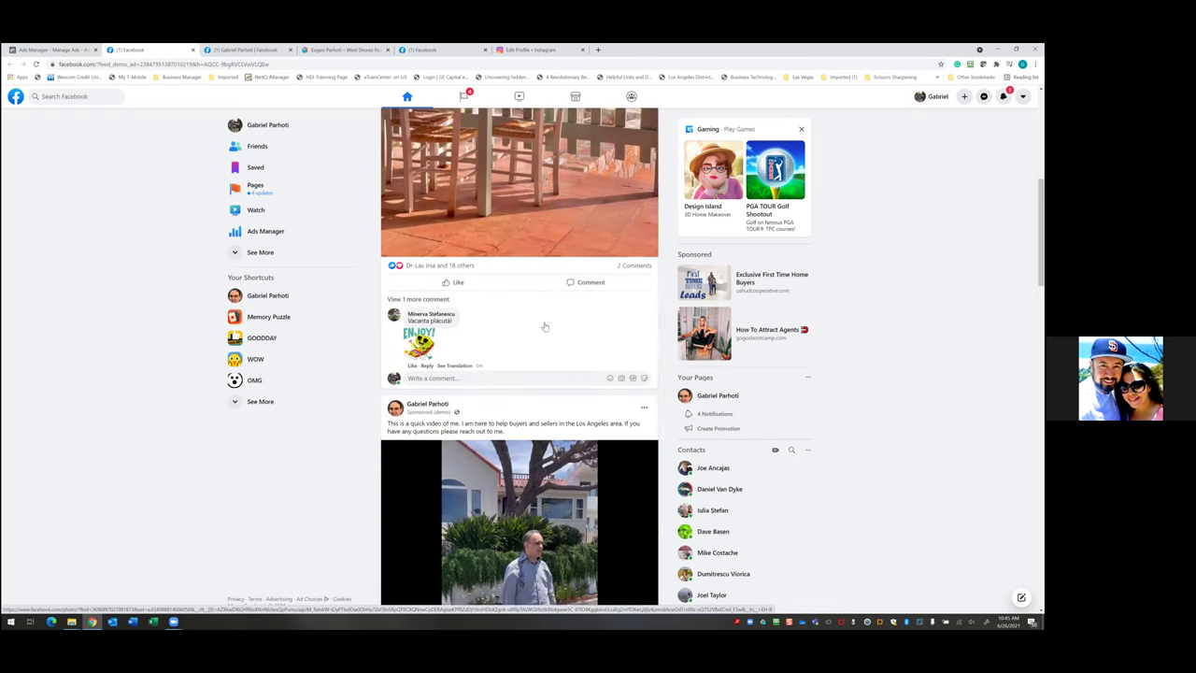
scroll(545, 327, down, 1)
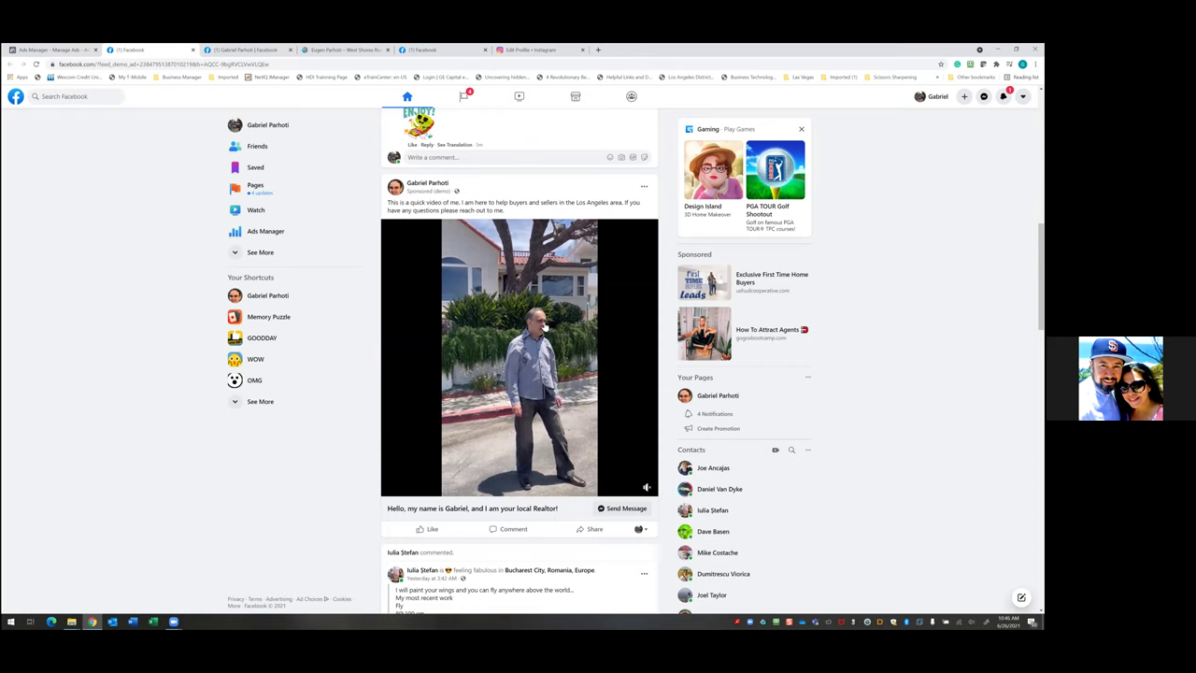
scroll(545, 325, down, 1)
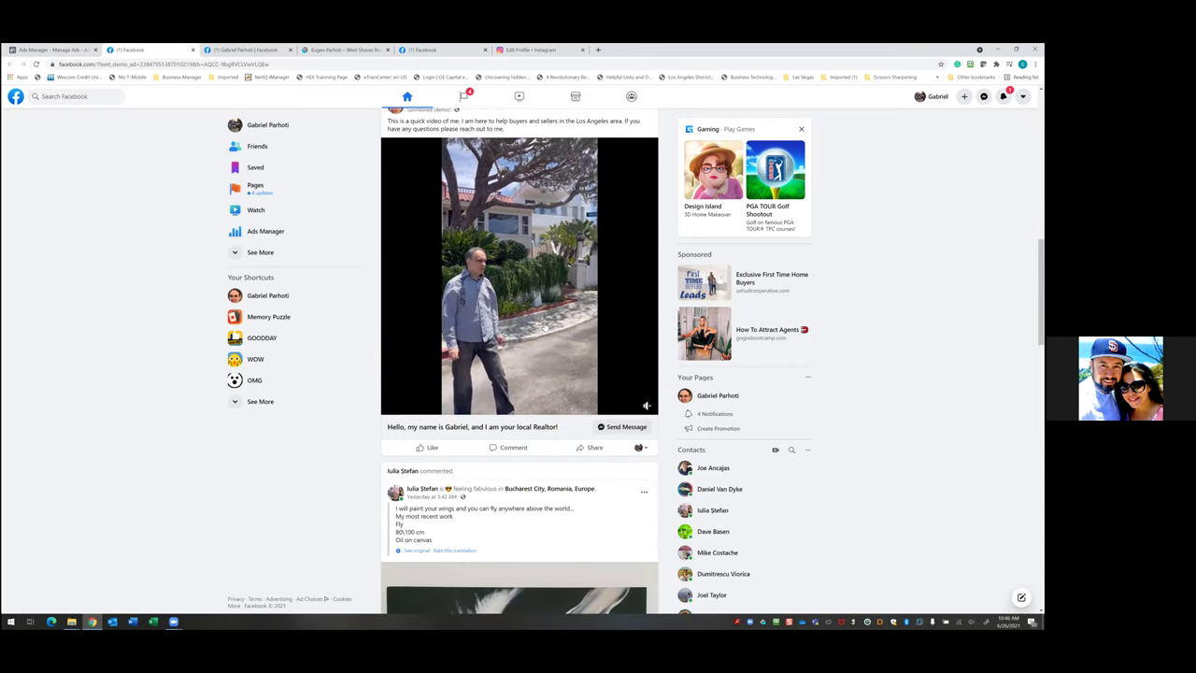
scroll(544, 326, up, 1)
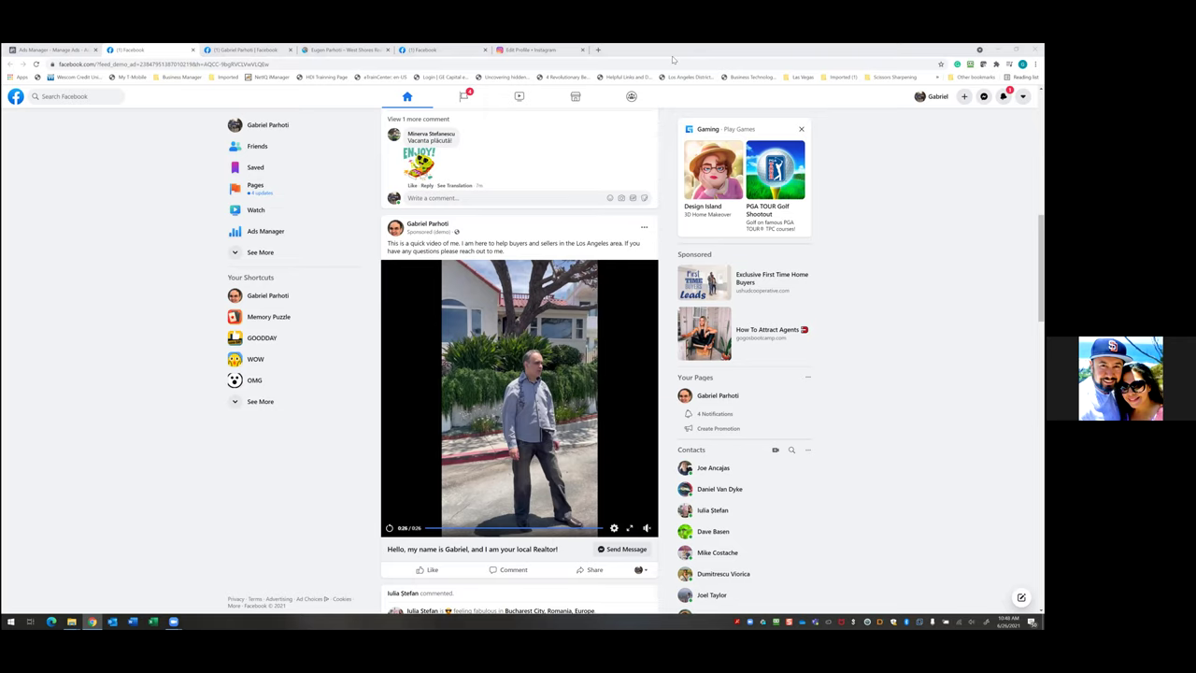
Open the tapn.me site in a new browser tab.
click(598, 50)
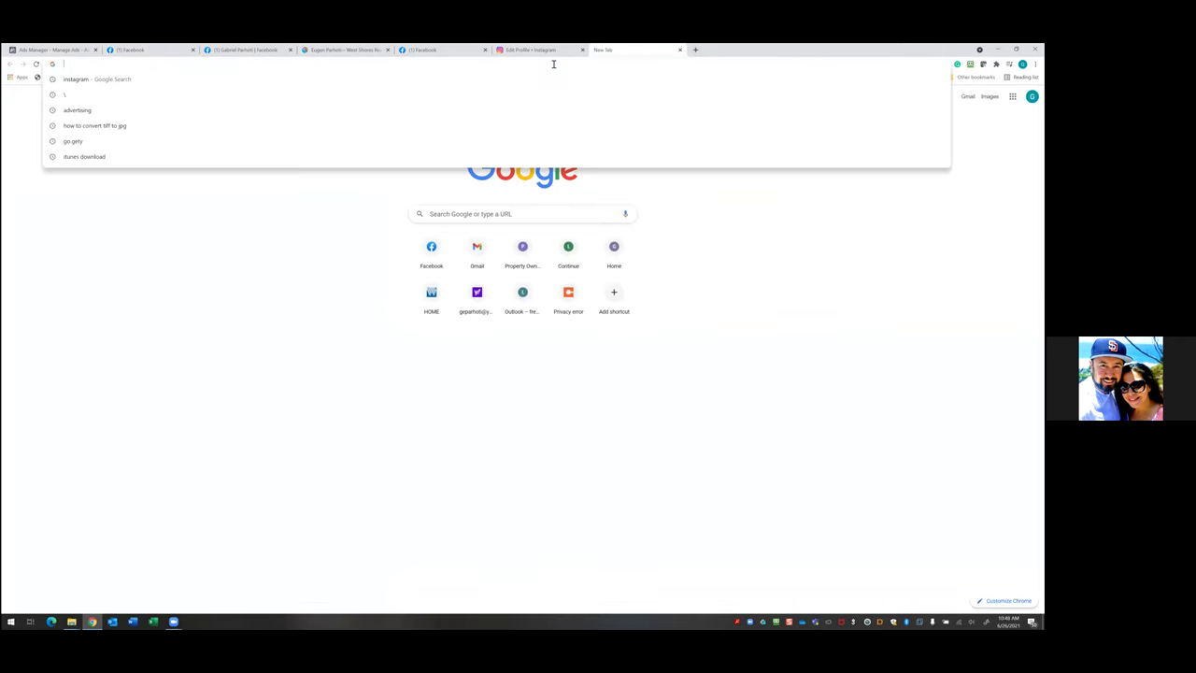
text(tap)
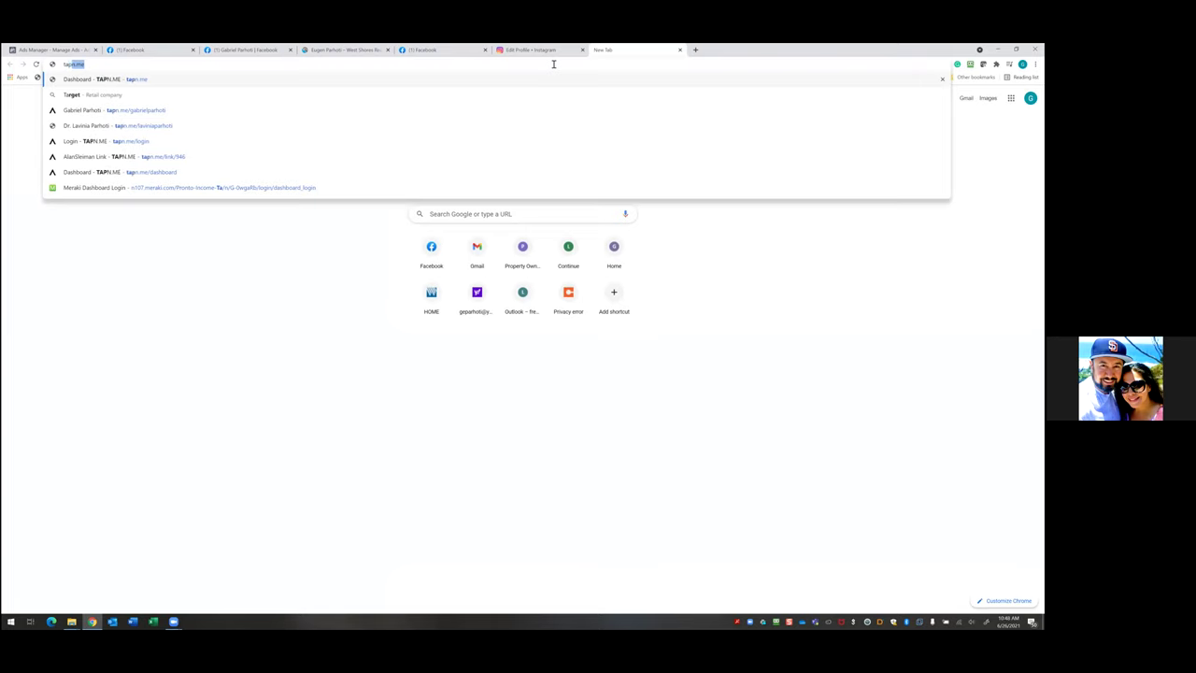
key(Return)
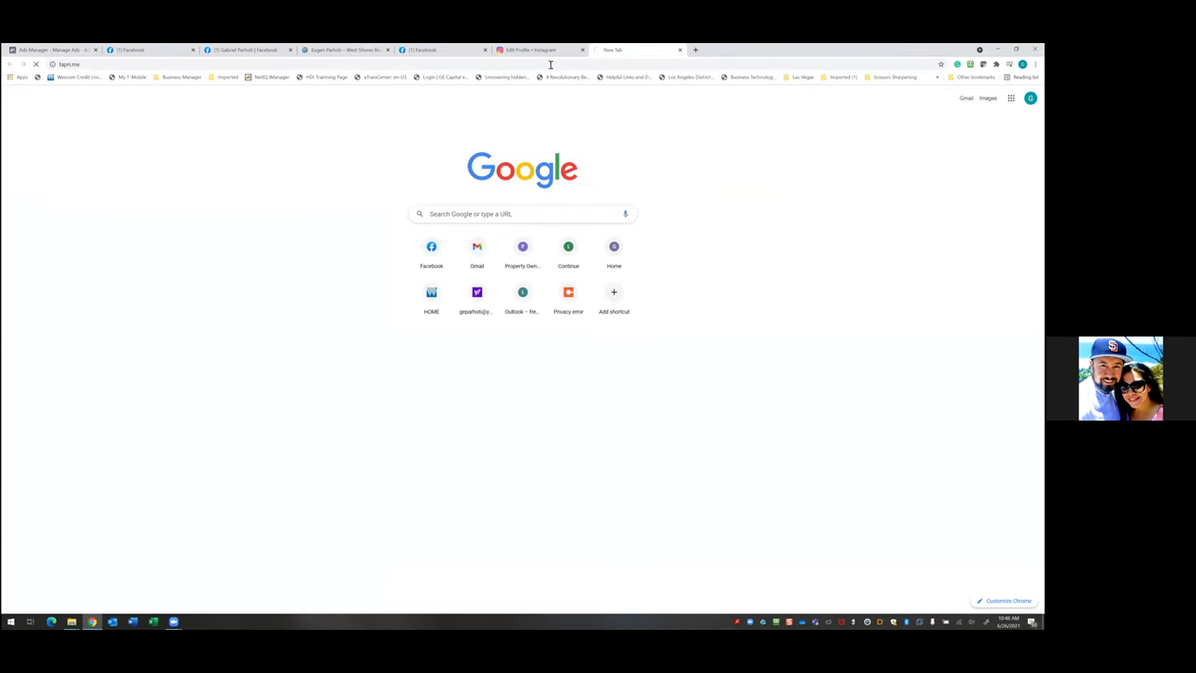
Go from the tapn.me dashboard to the realtor's public profile page by replacing the end of the web address.
double_click(121, 63)
click(138, 63)
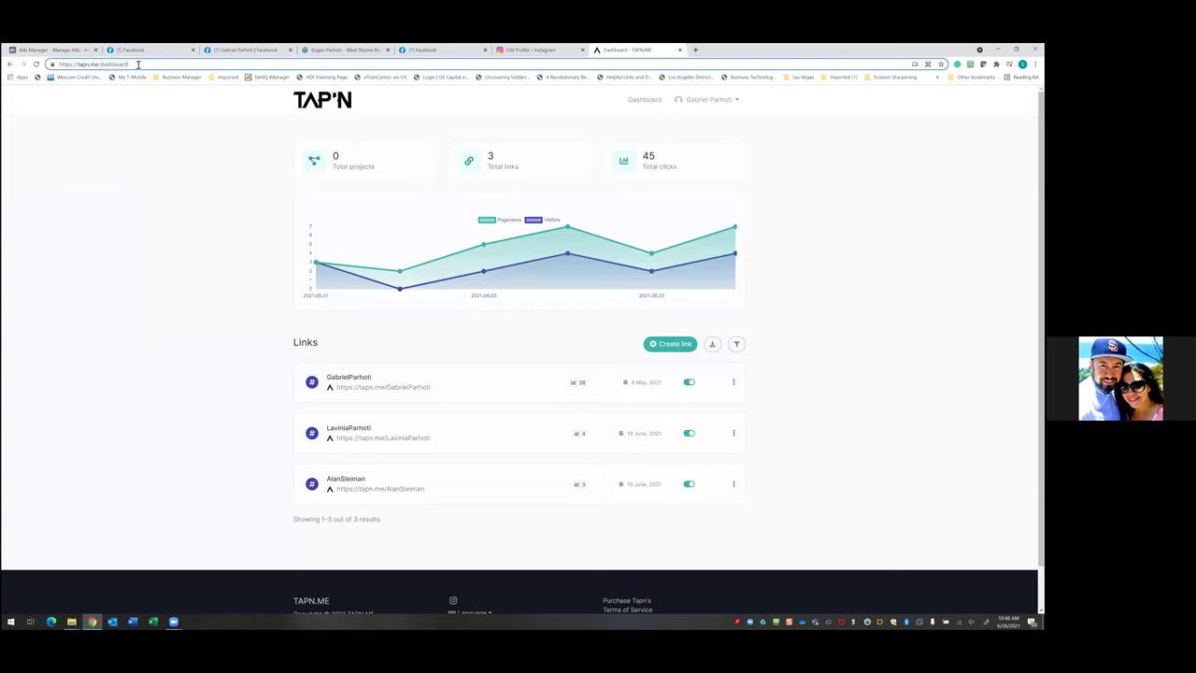
key(BackSpace)
key(BackSpace)
key(BackSpace)
key(BackSpace)
key(BackSpace)
key(BackSpace)
key(BackSpace)
key(BackSpace)
key(BackSpace)
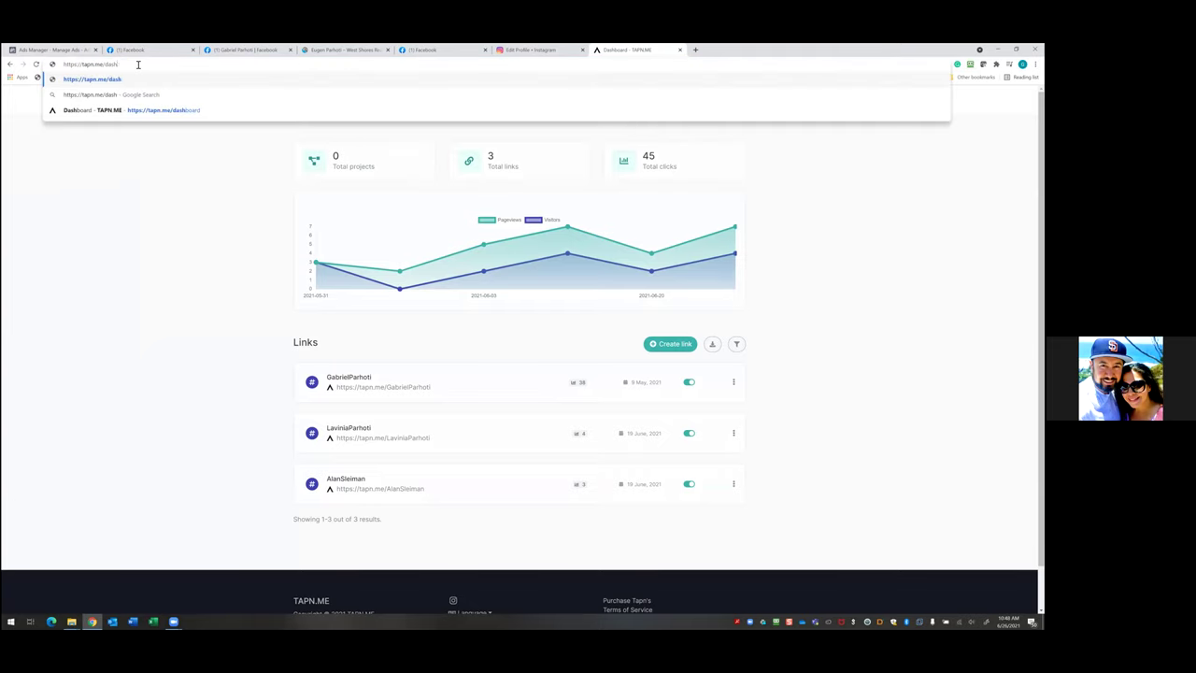
text(ga)
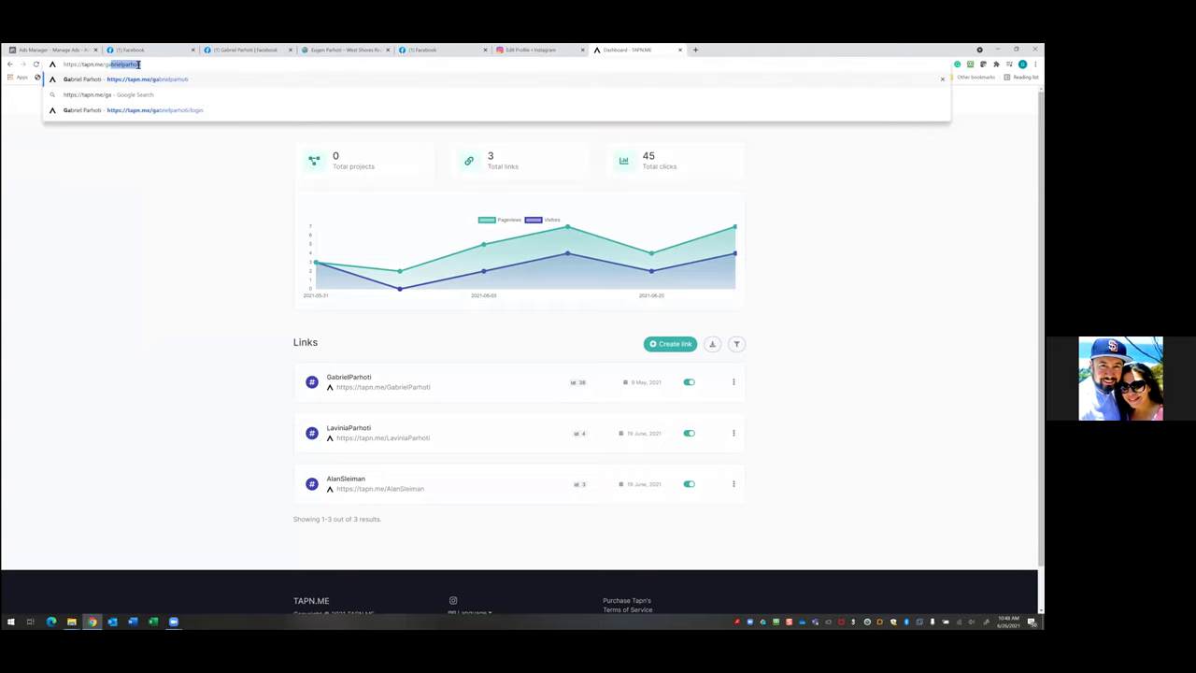
key(Return)
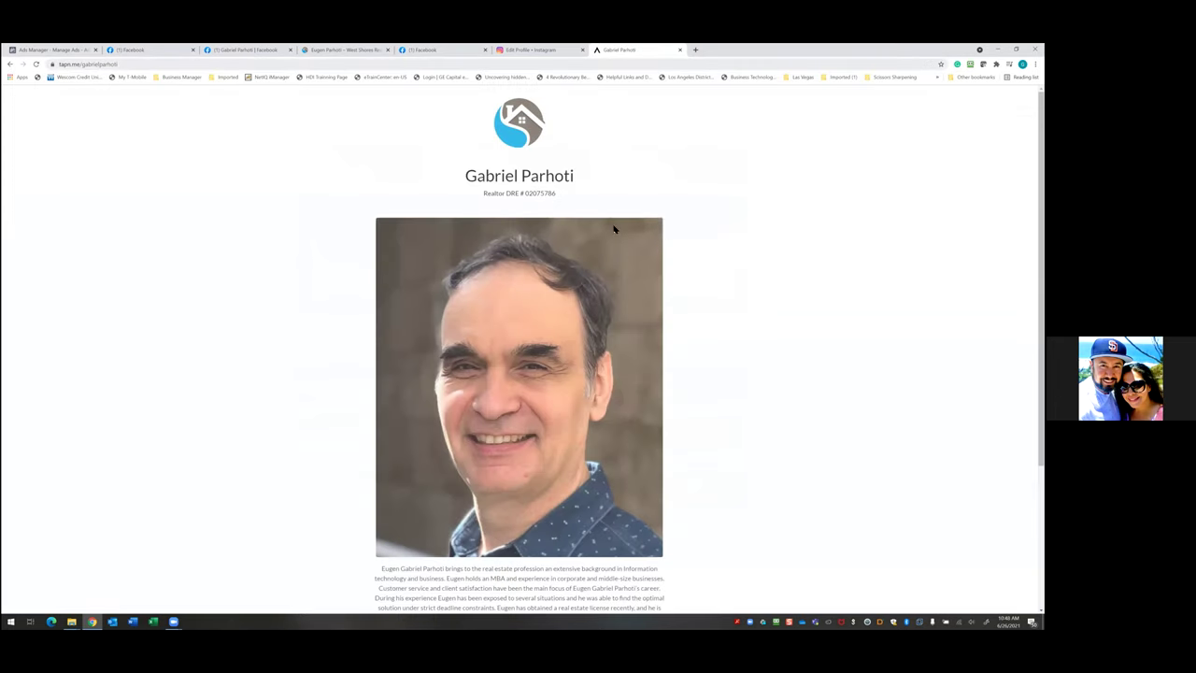
Look through the realtor's digital business card, including the photo, biography, vCard download, website and listing links.
scroll(678, 232, down, 3)
scroll(674, 232, up, 3)
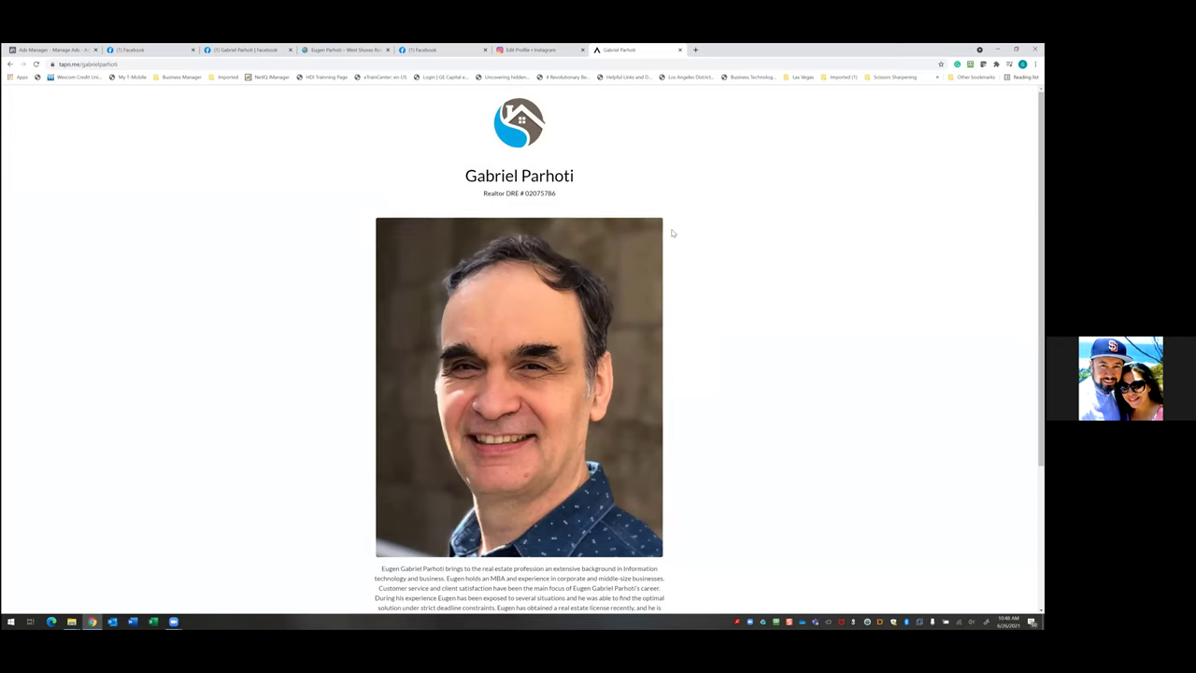
scroll(672, 233, down, 3)
scroll(672, 234, up, 2)
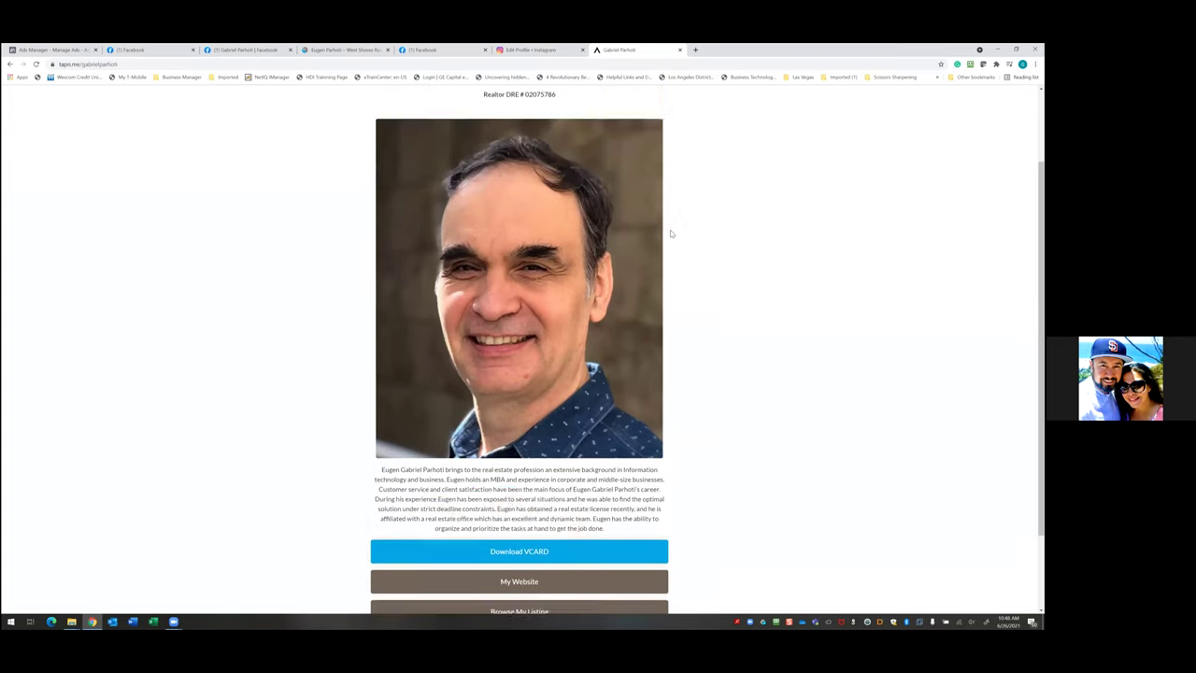
scroll(672, 234, down, 2)
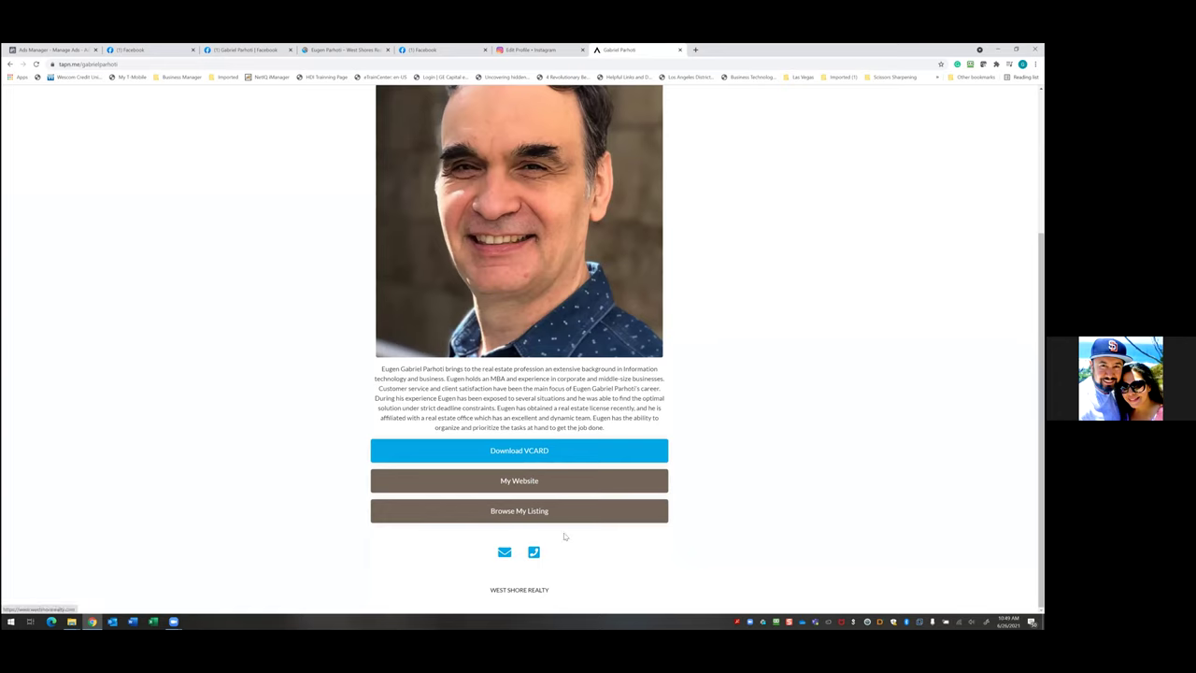
scroll(624, 463, up, 2)
scroll(595, 496, down, 3)
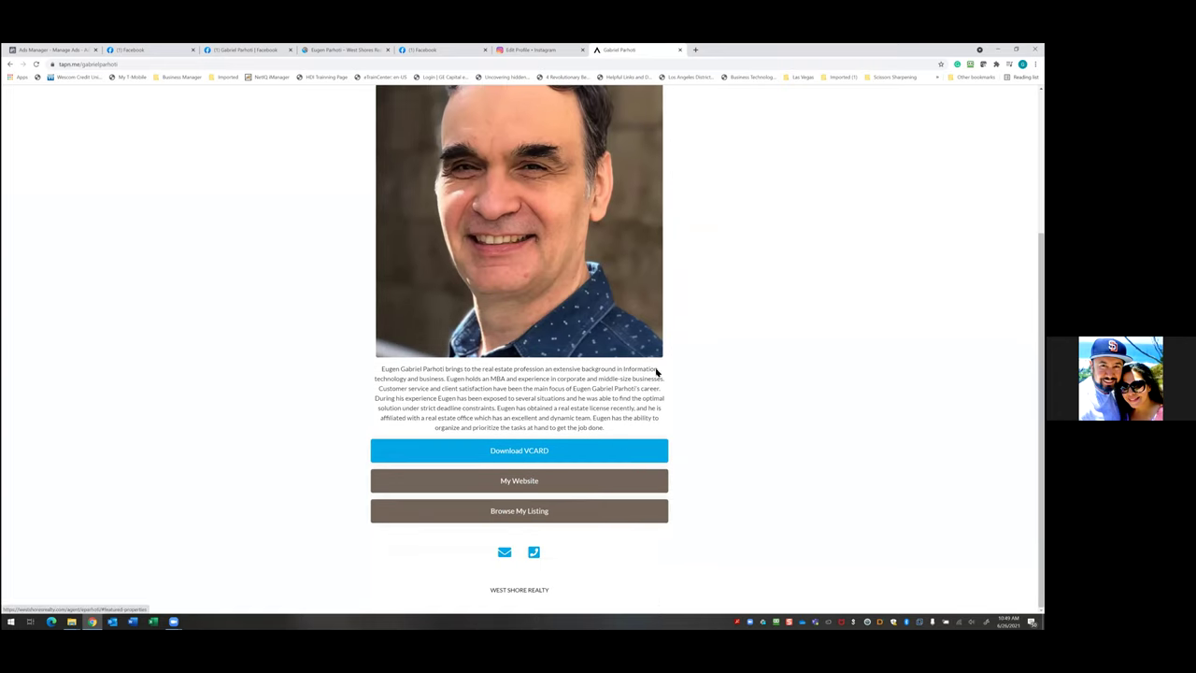
scroll(703, 169, up, 3)
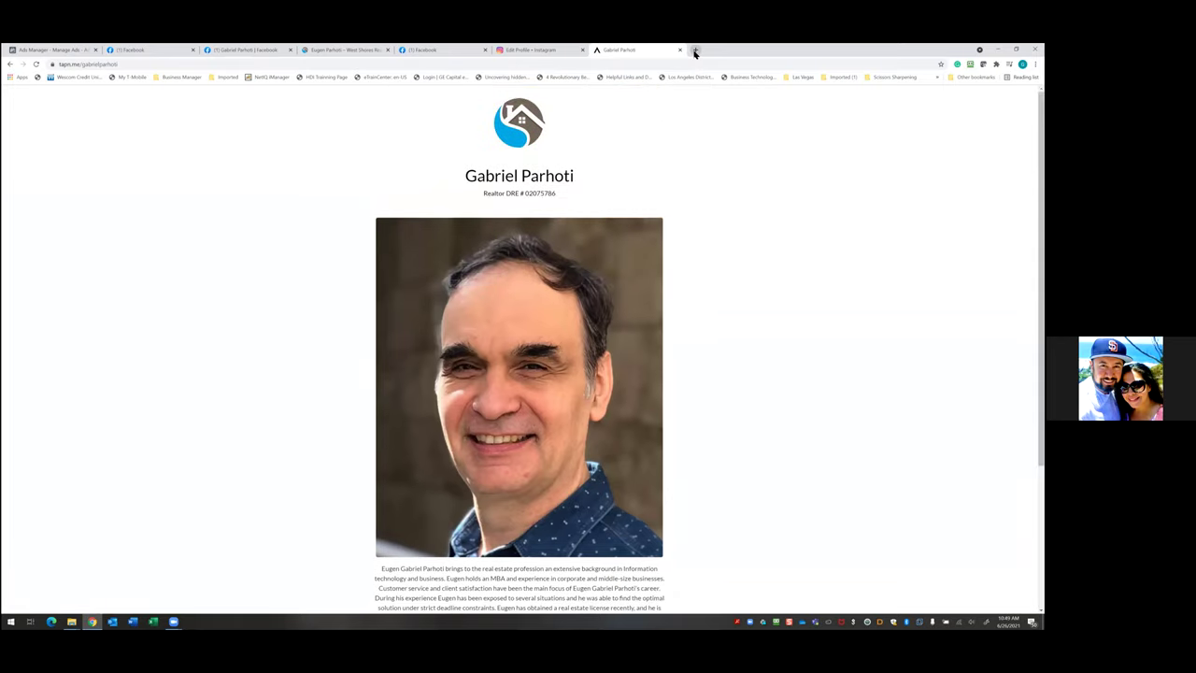
scroll(786, 327, down, 2)
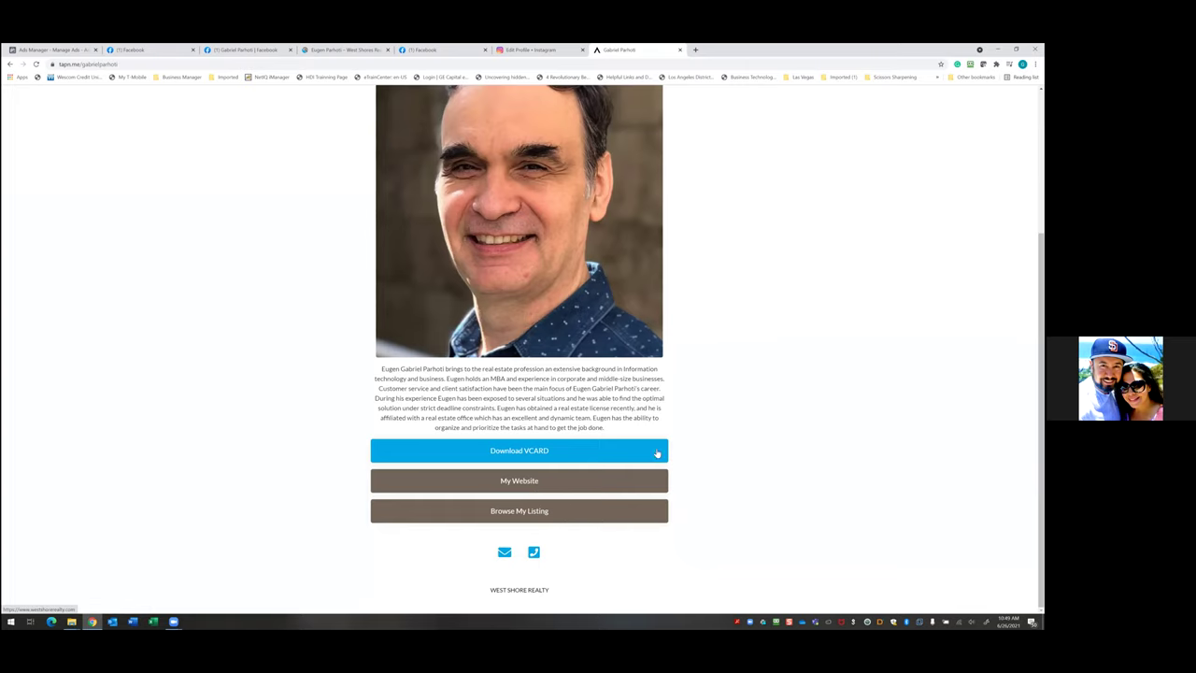
Review the realtor's digital business card again from the name to the contact links, checking the Instagram profile settings in between.
scroll(683, 435, up, 2)
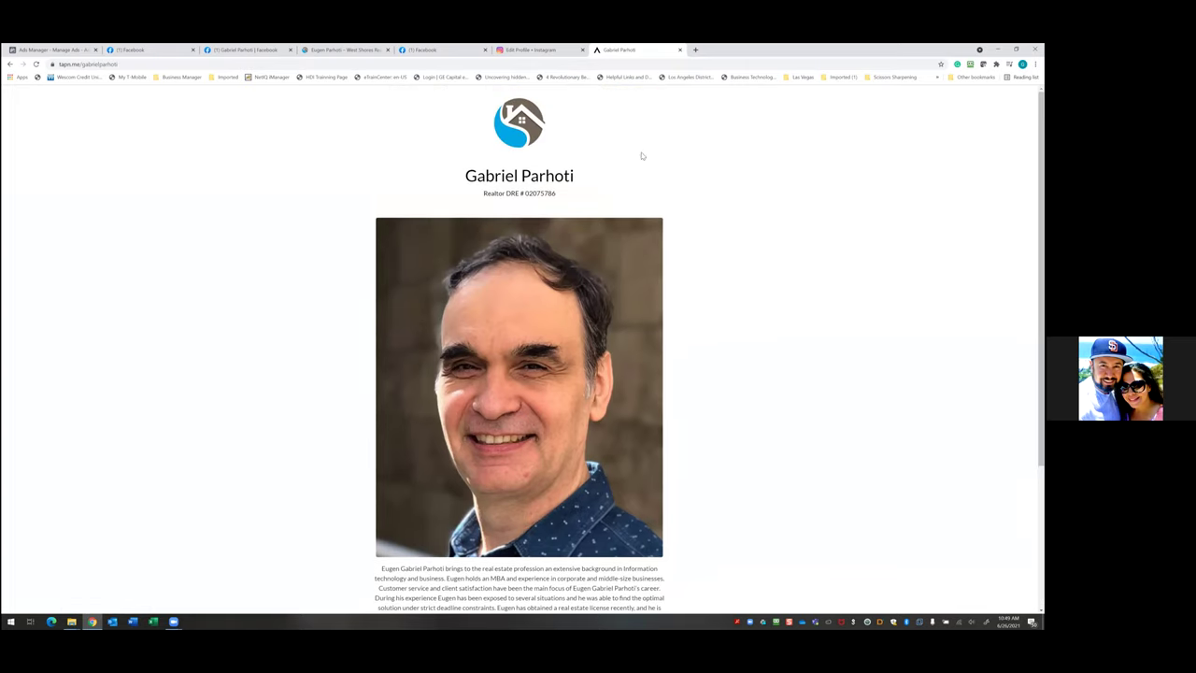
click(548, 52)
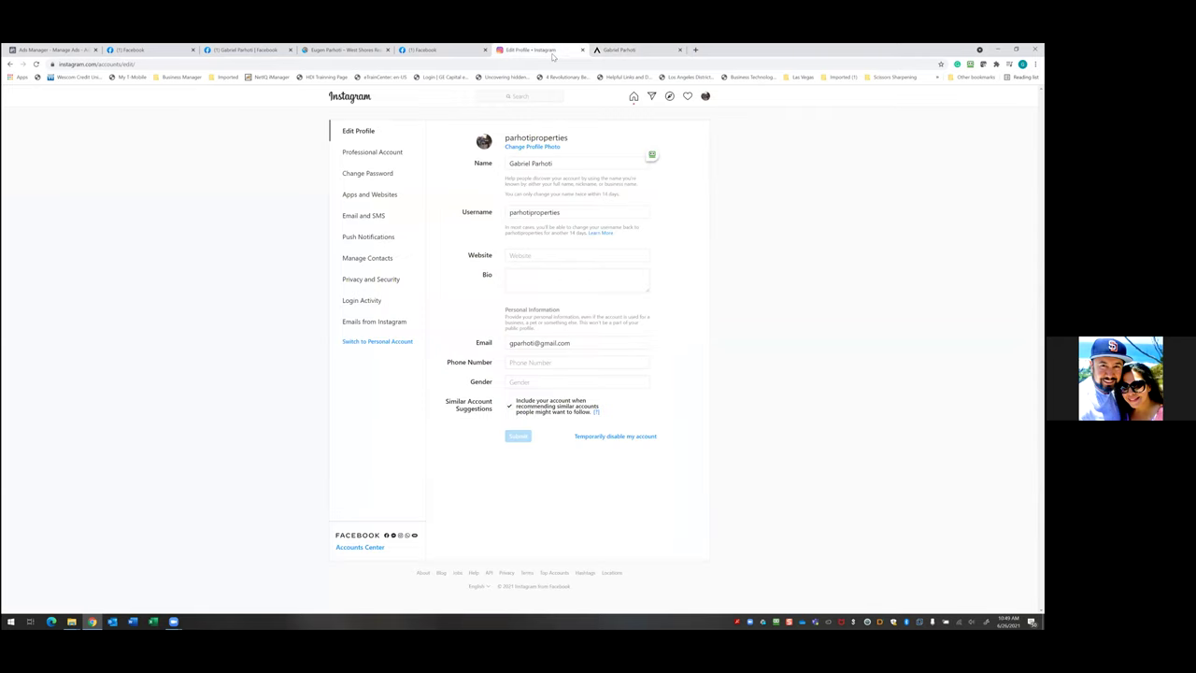
click(647, 51)
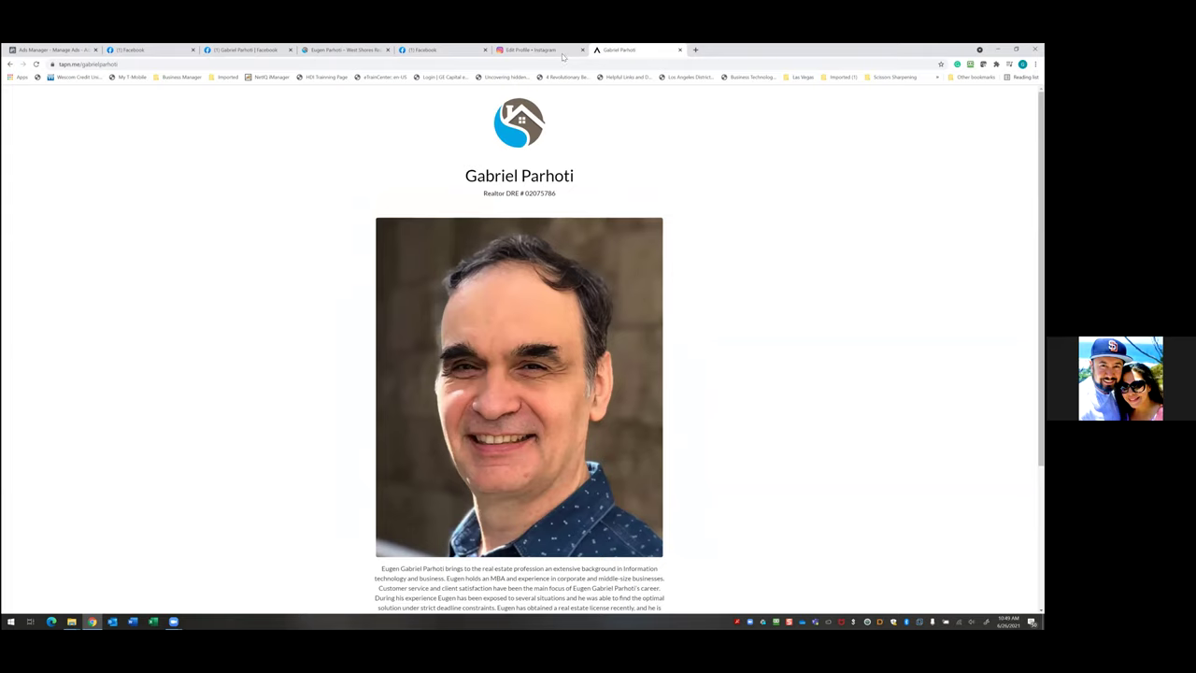
key(ctrl+shift+Tab)
key(ctrl+Tab)
scroll(762, 245, down, 3)
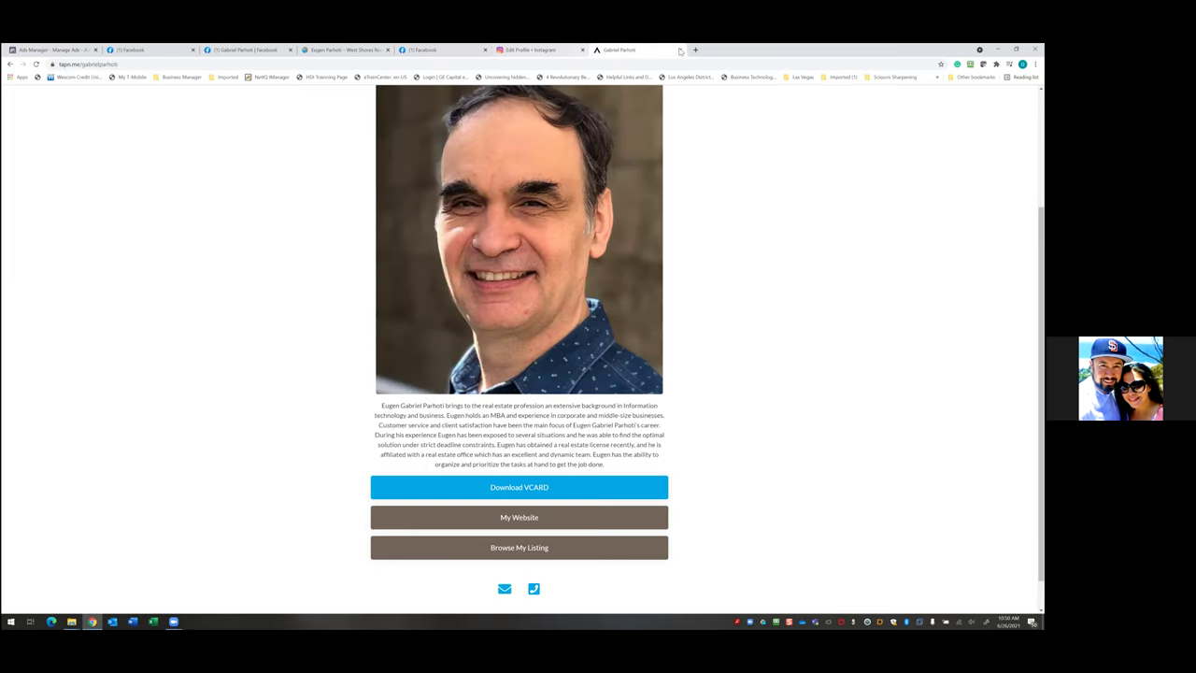
Close the business card, Facebook news feed and West Shores Realty tabs, and return to the realtor's Facebook page.
click(680, 50)
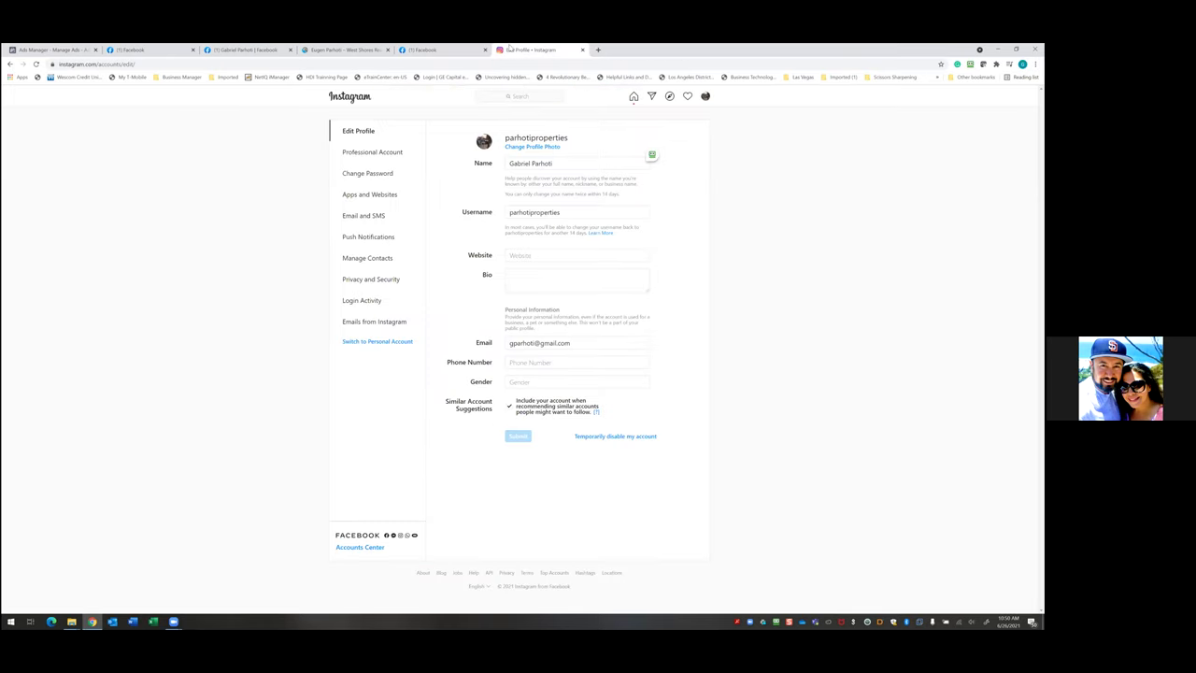
click(461, 48)
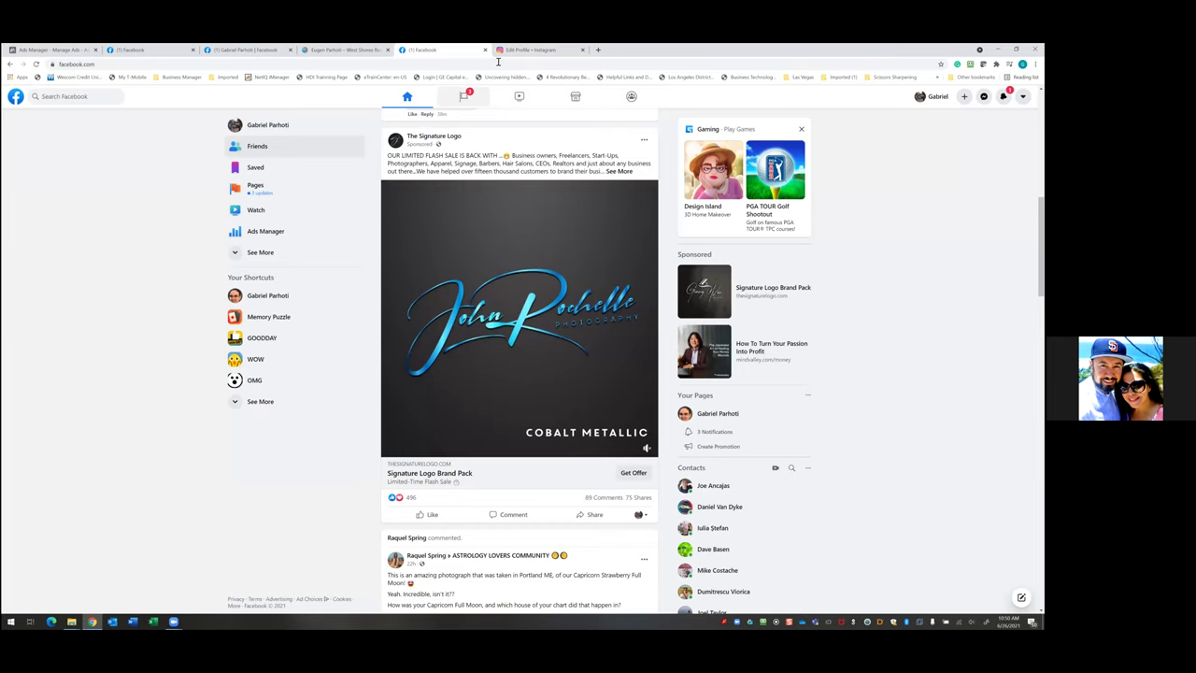
click(484, 49)
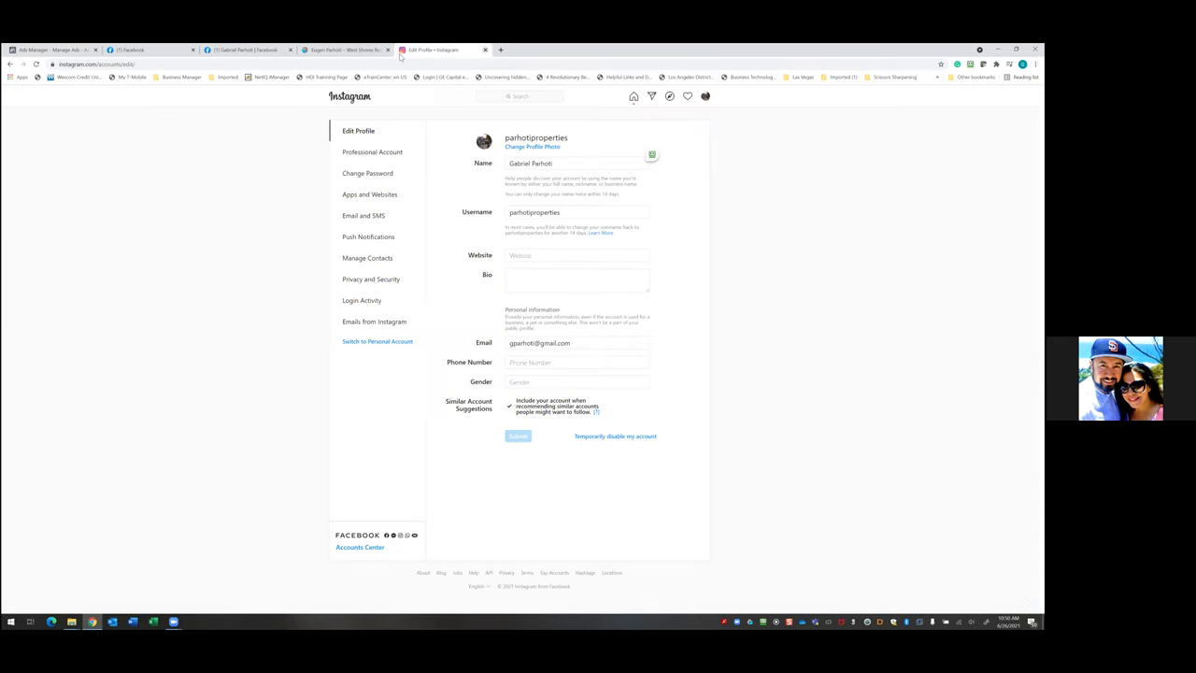
click(388, 49)
click(243, 50)
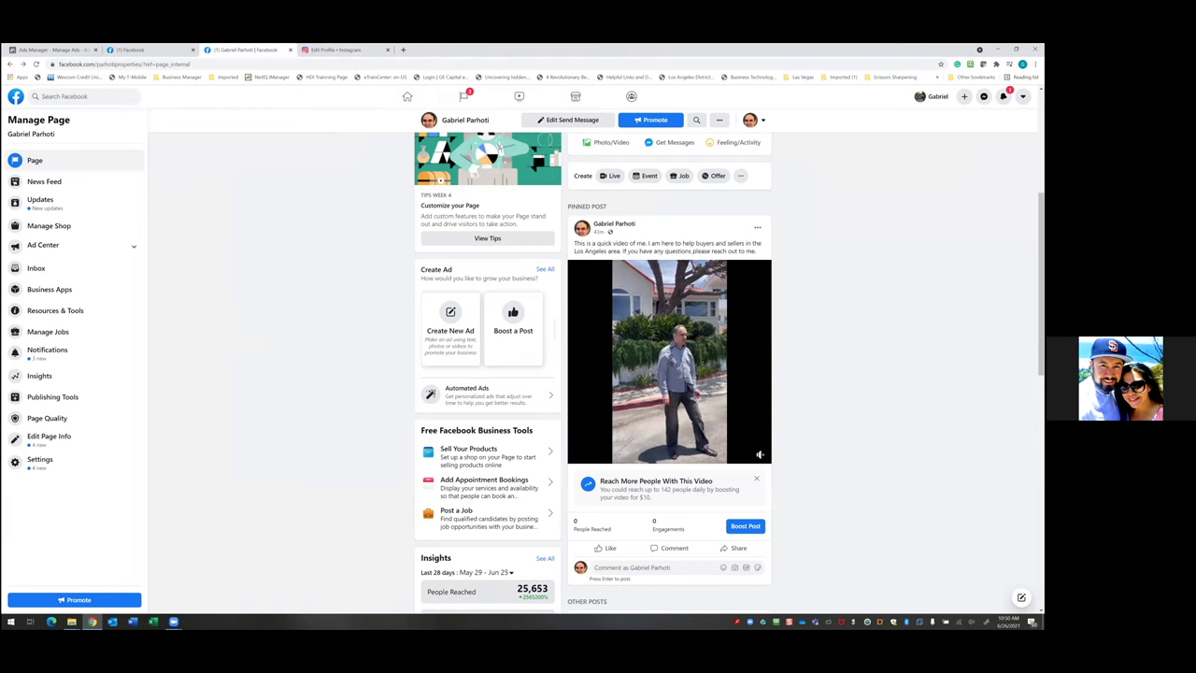
Clear the browser from the desktop and close the FB Video folder window.
key(super+d)
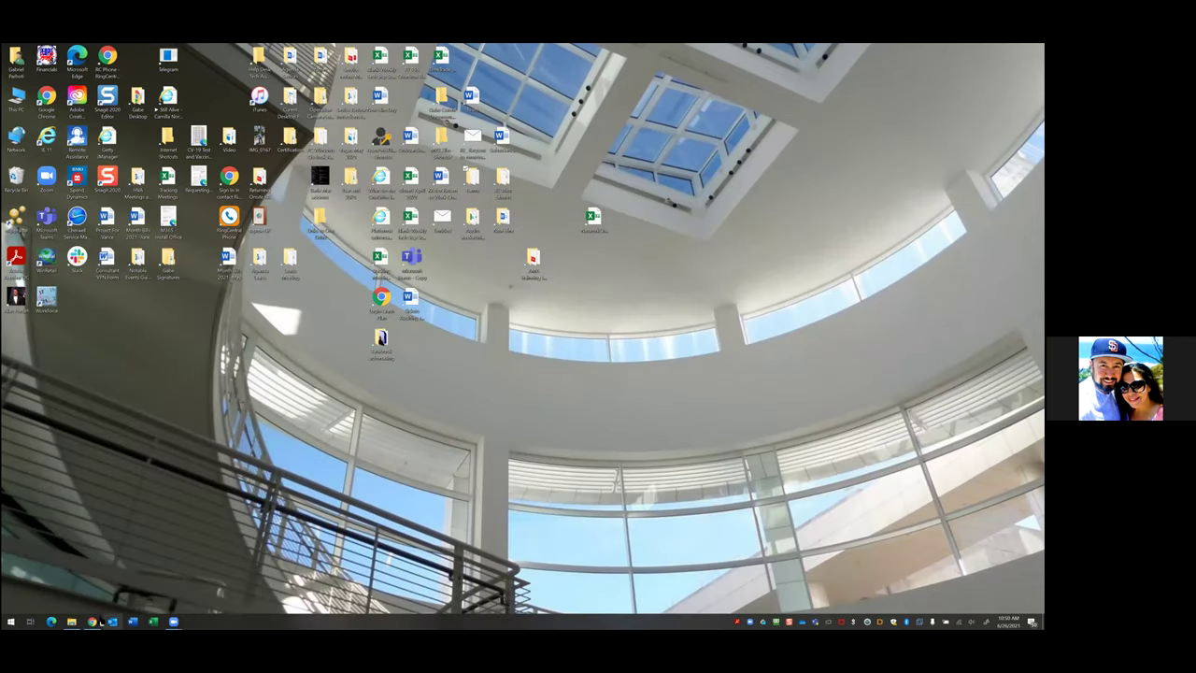
click(91, 621)
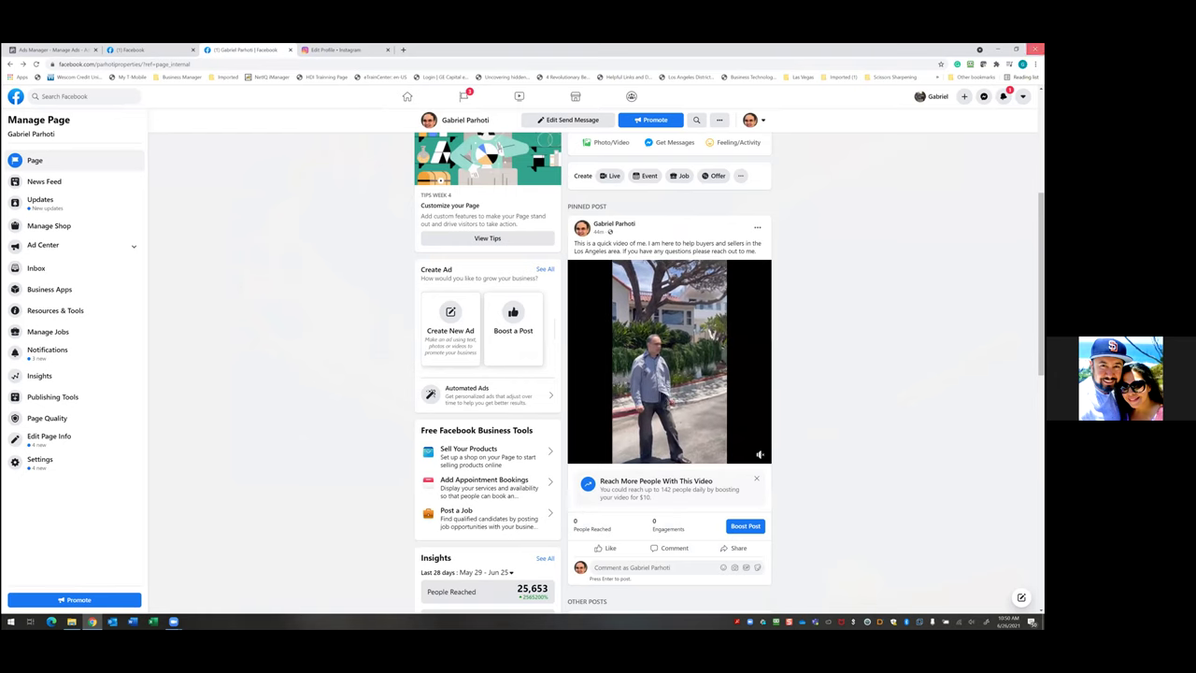
key(super+d)
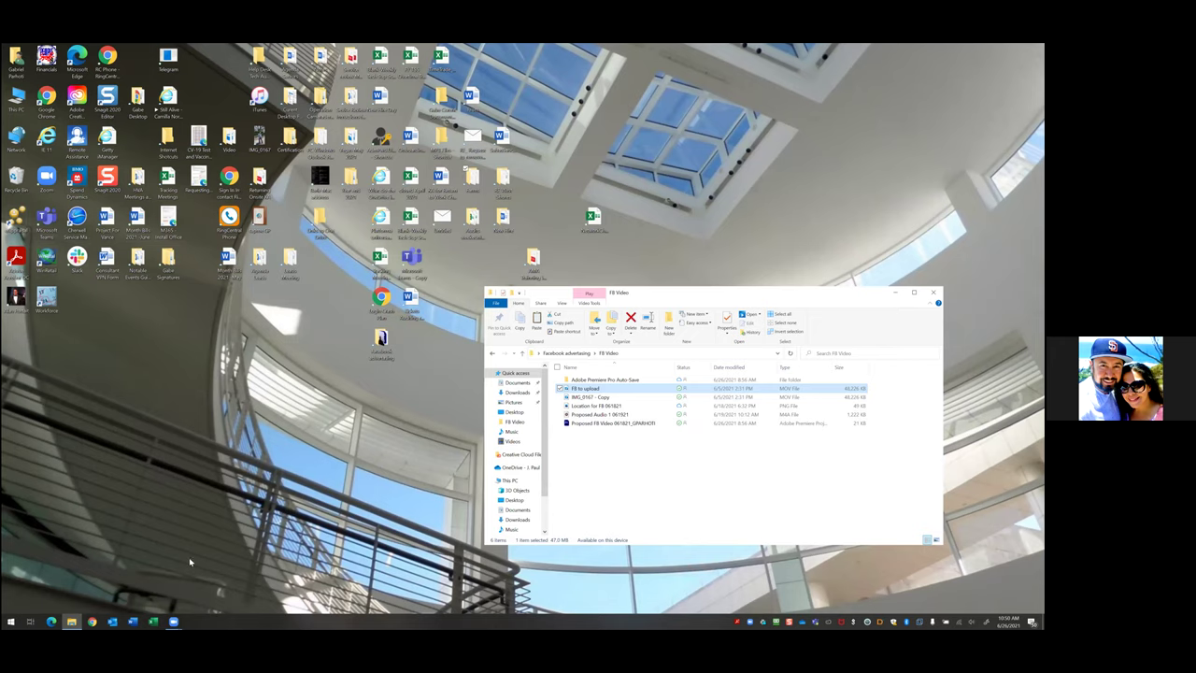
click(934, 292)
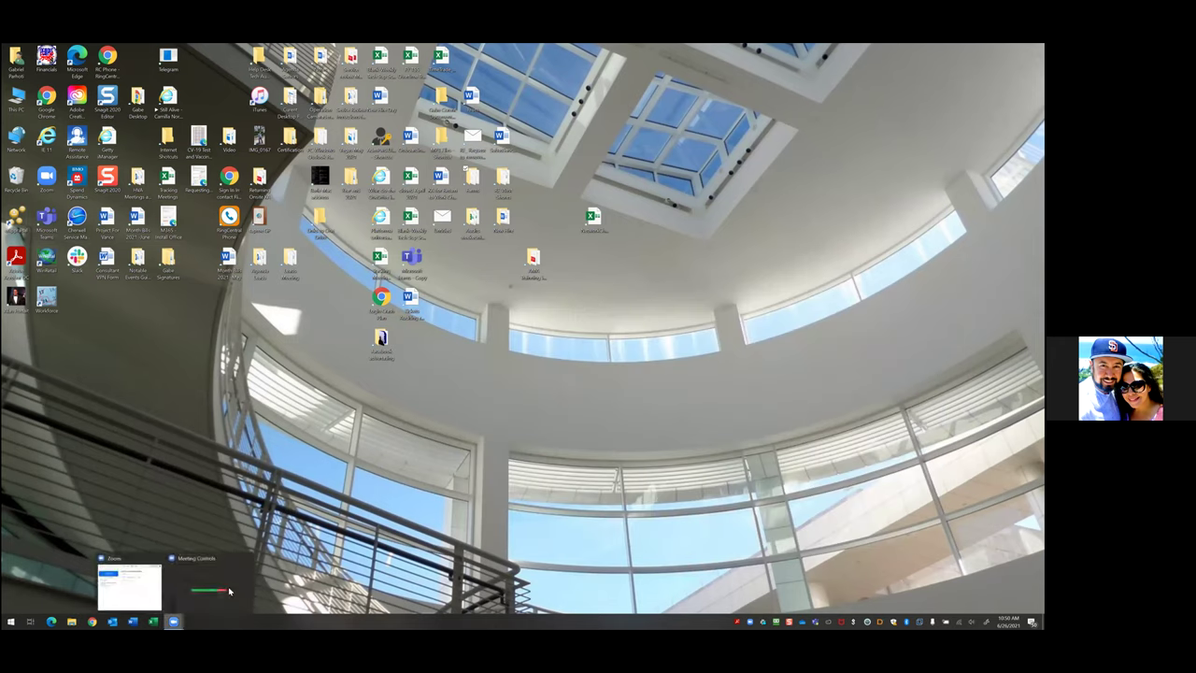